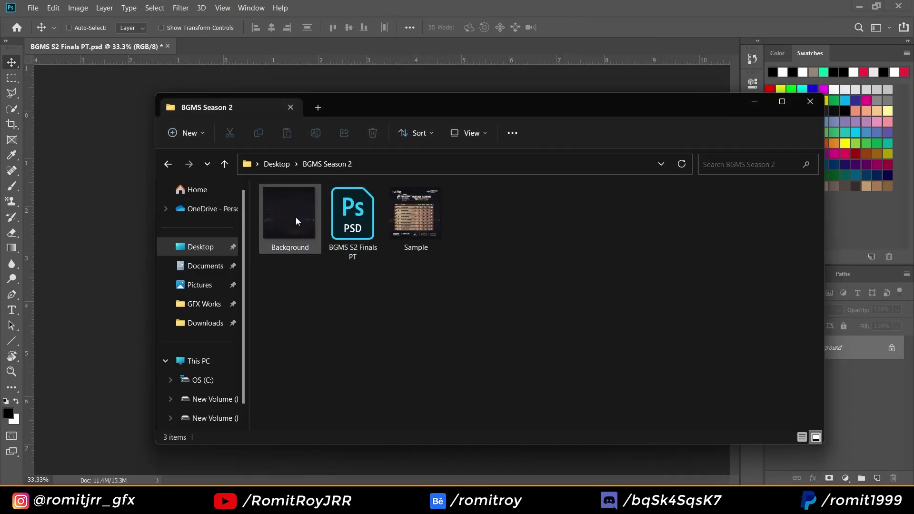
Commit the placed Background image on the Photoshop canvas
{"action": "key", "text": "Return"}
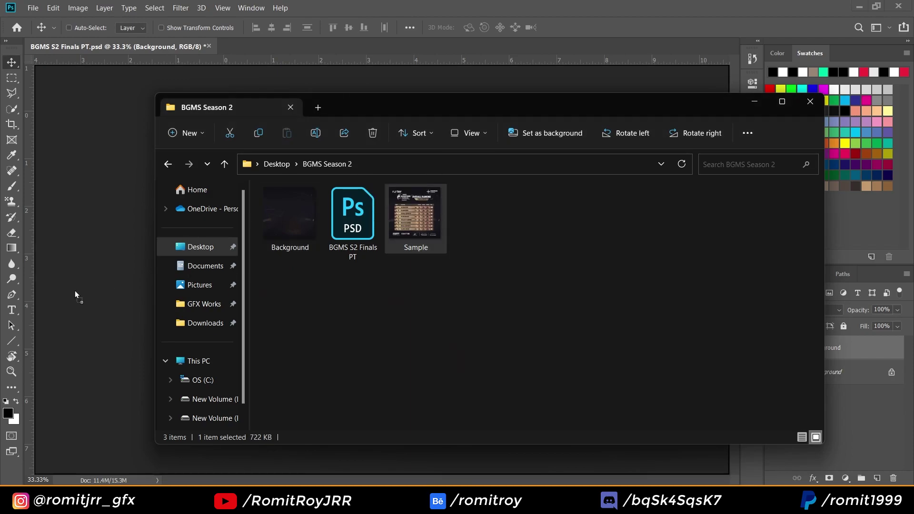
Add a guide at row #1 and draw a black rectangle over its team-name area
{"action": "key", "text": "ctrl+plus"}
{"action": "key", "text": "ctrl+plus"}
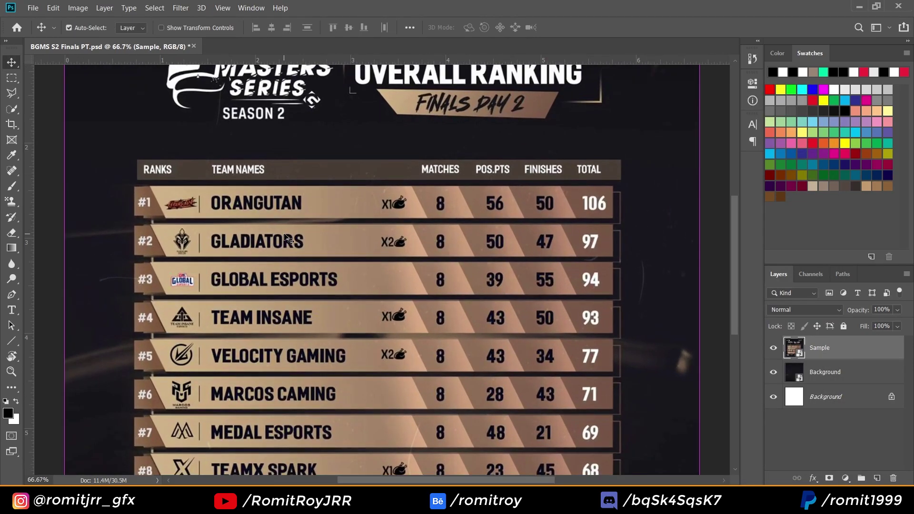
{"action": "scroll", "coordinate": [285, 236], "scroll_direction": "up", "scroll_amount": 1}
{"action": "mouse_move", "coordinate": [269, 60]}
{"action": "left_mouse_down"}
{"action": "mouse_move", "coordinate": [270, 223]}
{"action": "mouse_move", "coordinate": [266, 67]}
{"action": "mouse_move", "coordinate": [295, 257]}
{"action": "left_mouse_up"}
{"action": "right_click", "coordinate": [11, 340]}
{"action": "left_click", "coordinate": [62, 343]}
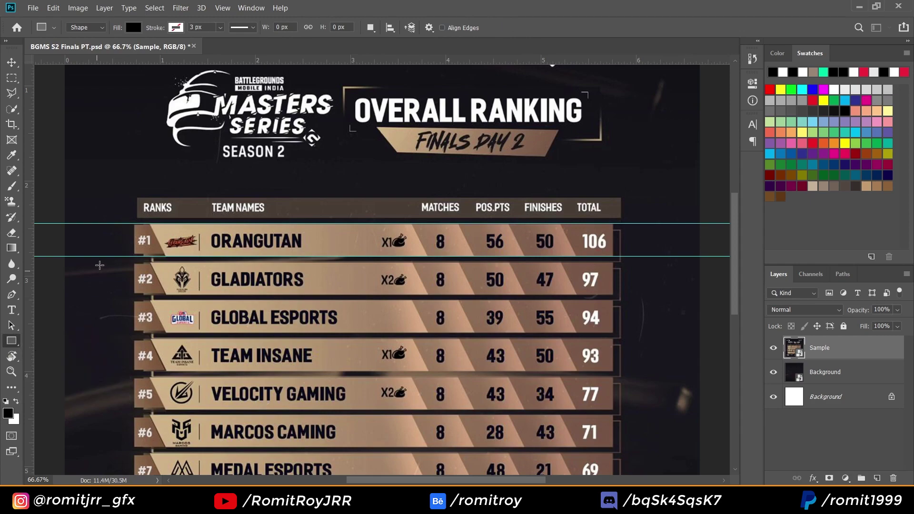
{"action": "left_click_drag", "start_coordinate": [150, 224], "coordinate": [411, 257]}
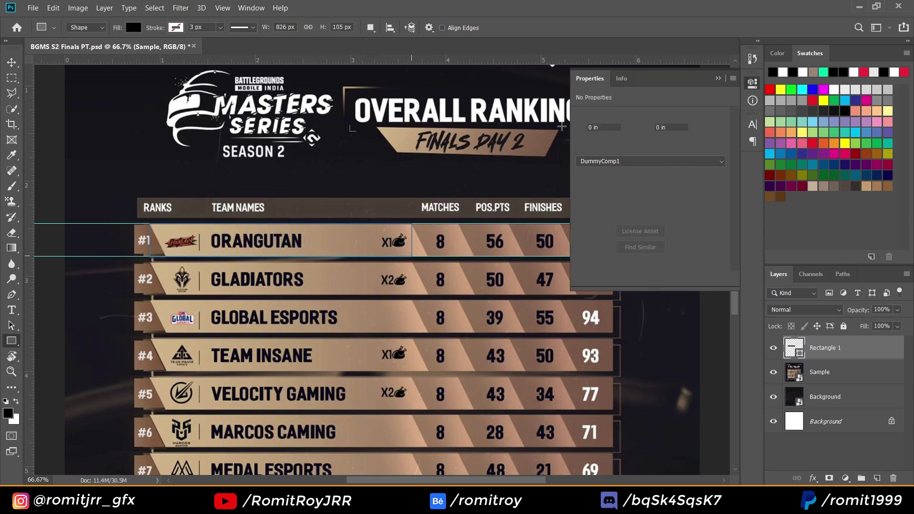
{"action": "left_click", "coordinate": [718, 79]}
Skew the rectangle horizontally by 25 and shift it right to align with the row
{"action": "key", "text": "ctrl+t"}
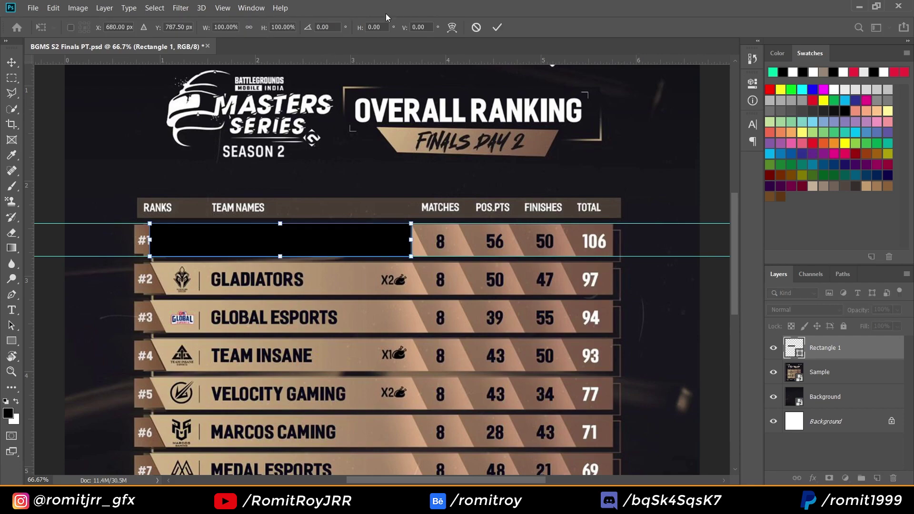
{"action": "left_click", "coordinate": [377, 27]}
{"action": "type", "text": "-"}
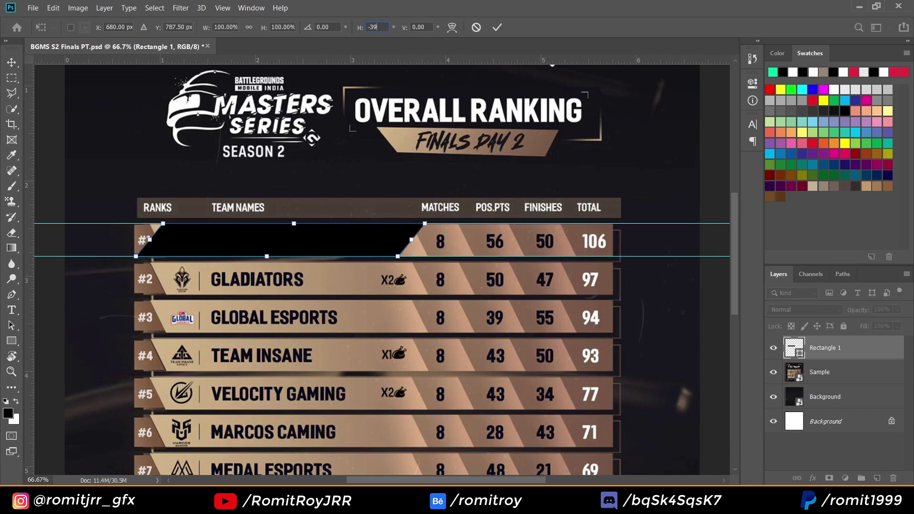
{"action": "type", "text": "3"}
{"action": "key", "text": "BackSpace"}
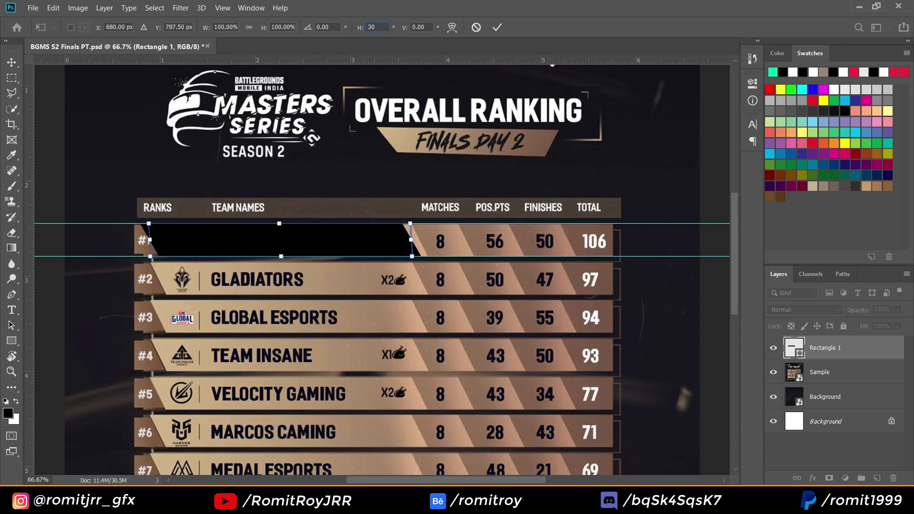
{"action": "type", "text": "25"}
{"action": "left_click", "coordinate": [11, 62]}
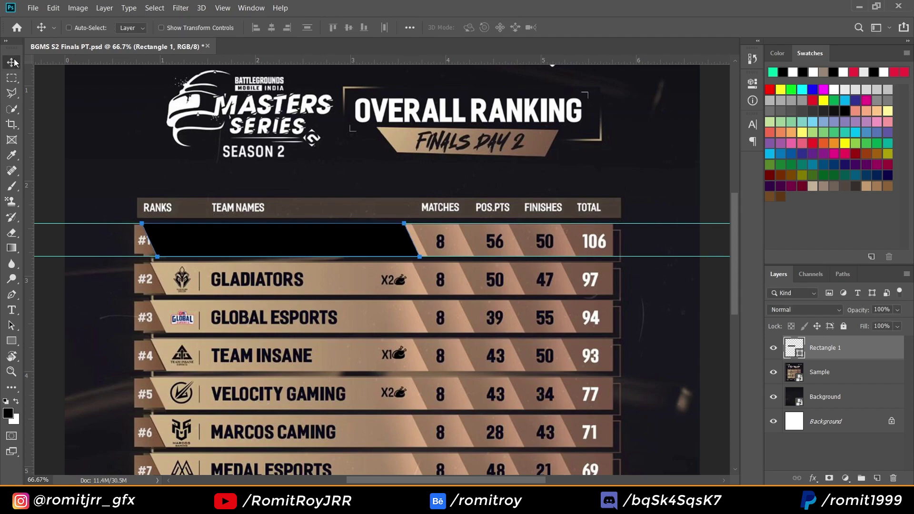
{"action": "left_click_drag", "start_coordinate": [211, 249], "coordinate": [229, 257]}
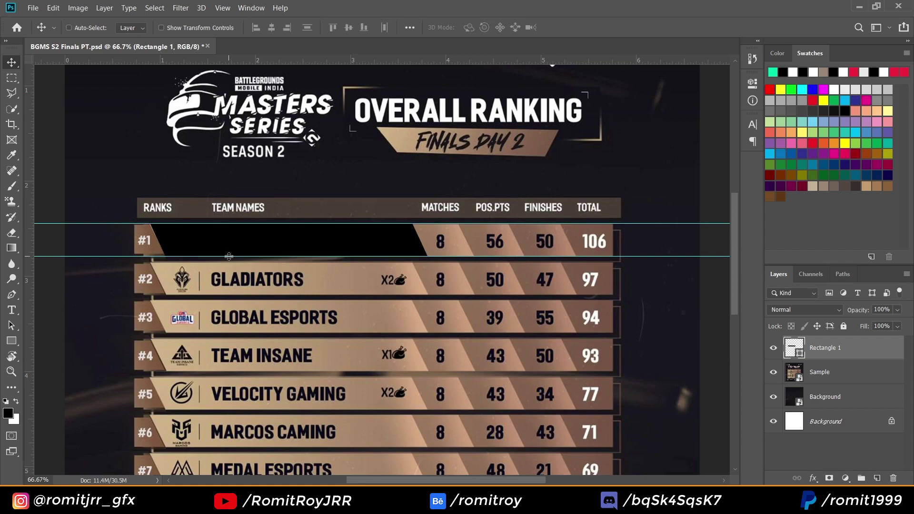
Switch the bar's fill to a gradient with an angle of 0
{"action": "key", "text": "u"}
{"action": "left_click", "coordinate": [141, 29]}
{"action": "left_click", "coordinate": [64, 77]}
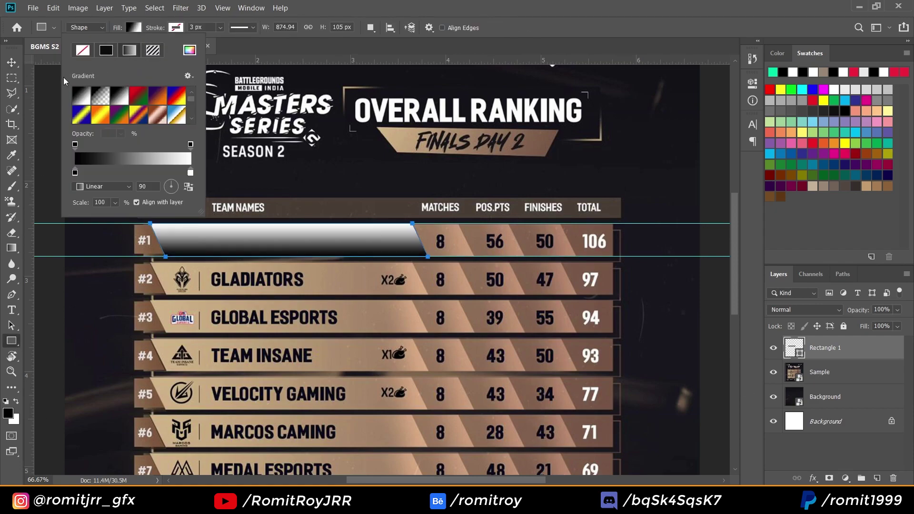
{"action": "key", "text": "v"}
{"action": "double_click", "coordinate": [794, 347]}
{"action": "double_click", "coordinate": [680, 190]}
{"action": "type", "text": "0"}
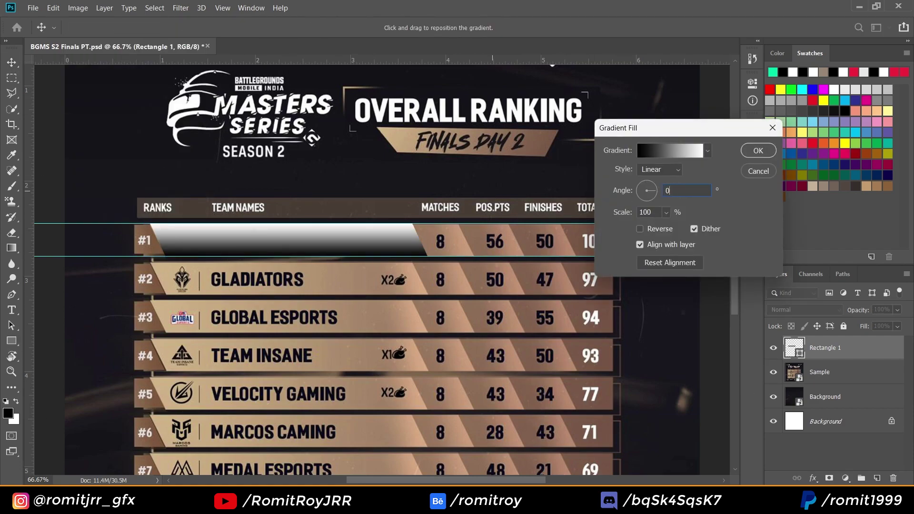
{"action": "left_click", "coordinate": [669, 150]}
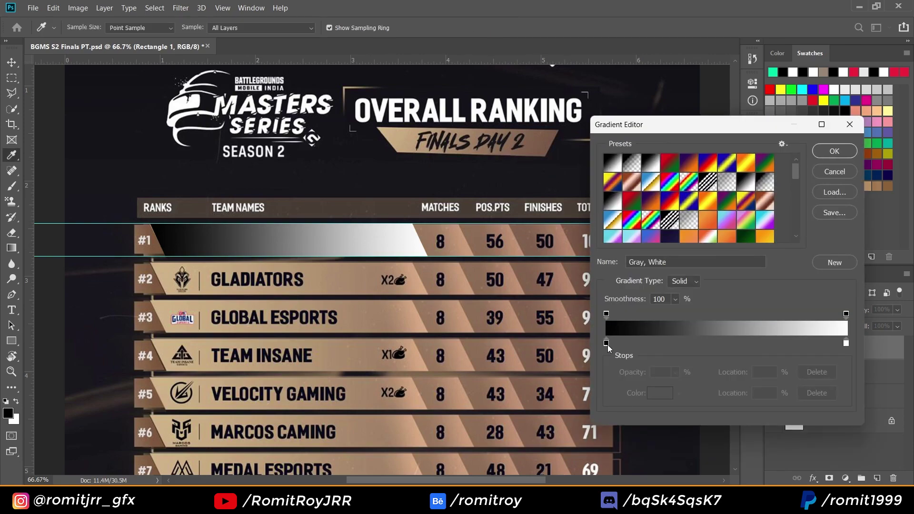
Set the left, right and middle gradient stops to beiges sampled from the table rows
{"action": "double_click", "coordinate": [607, 343]}
{"action": "left_click", "coordinate": [166, 278]}
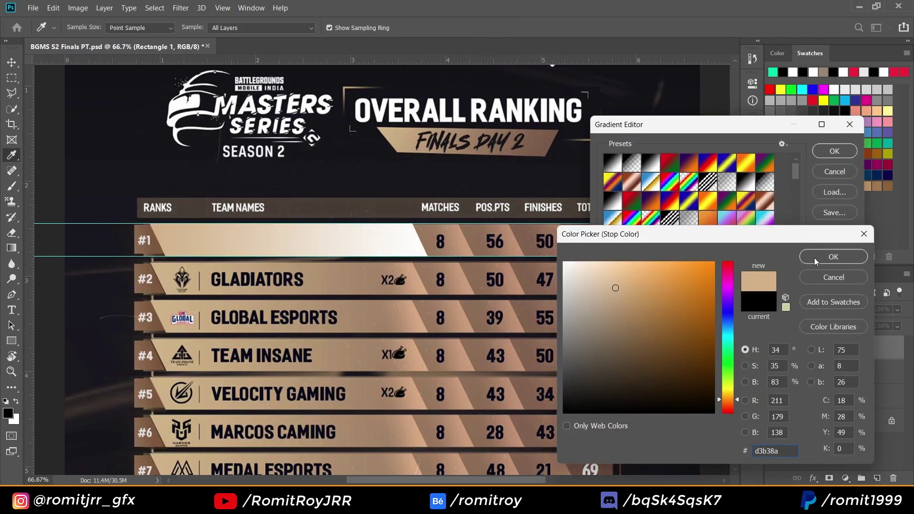
{"action": "left_click", "coordinate": [813, 258]}
{"action": "double_click", "coordinate": [844, 345]}
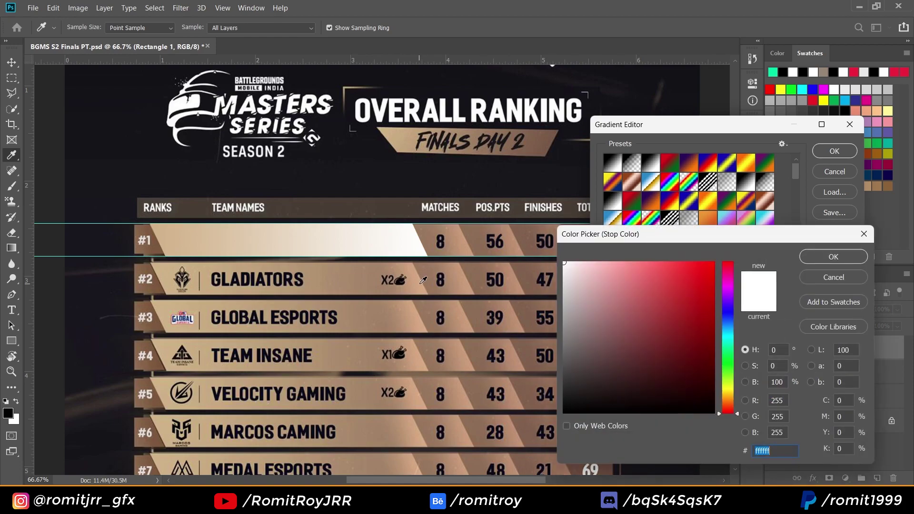
{"action": "left_click", "coordinate": [423, 281]}
{"action": "left_click", "coordinate": [833, 257]}
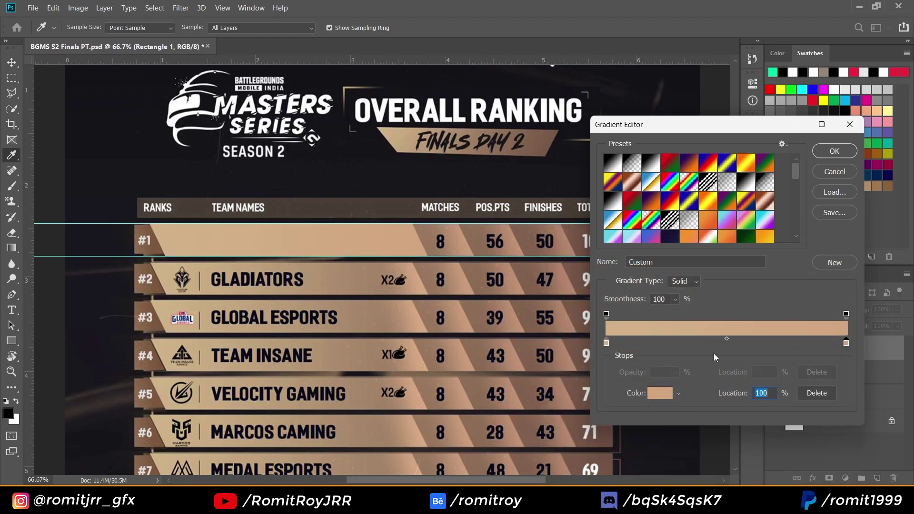
{"action": "double_click", "coordinate": [726, 343]}
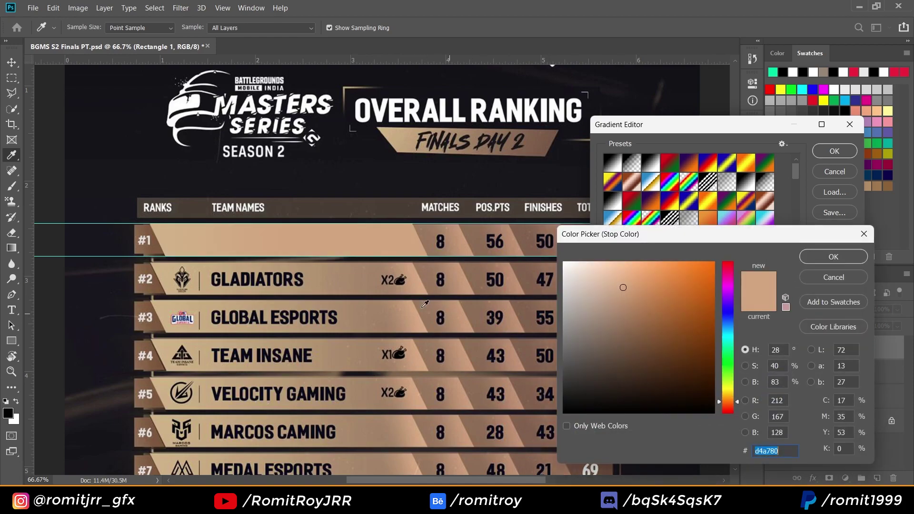
{"action": "left_click", "coordinate": [386, 315]}
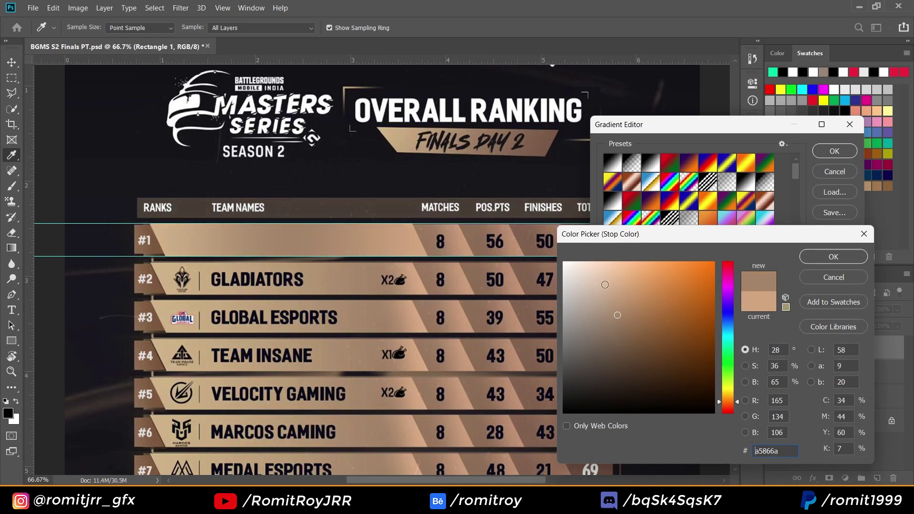
{"action": "key", "text": "Return"}
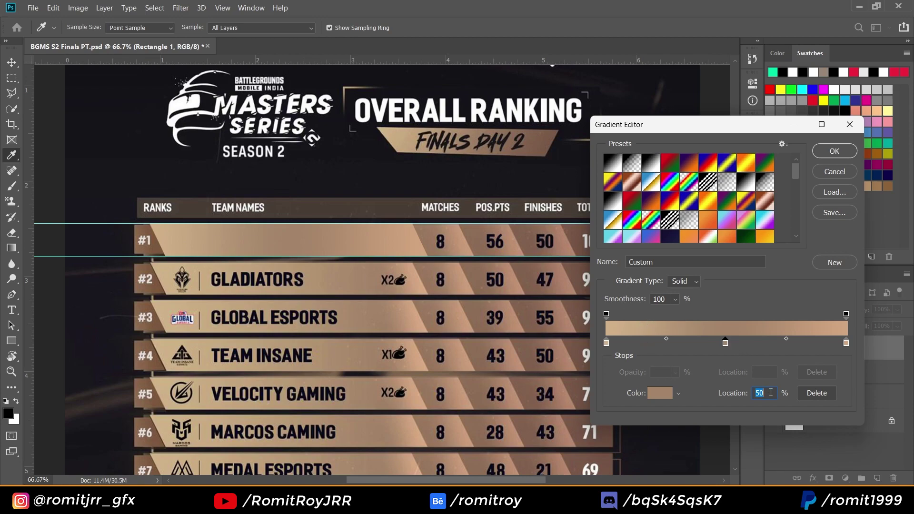
Reposition the middle colour stop and apply the tan gradient to the bar
{"action": "type", "text": "75"}
{"action": "left_click_drag", "start_coordinate": [606, 342], "coordinate": [726, 342]}
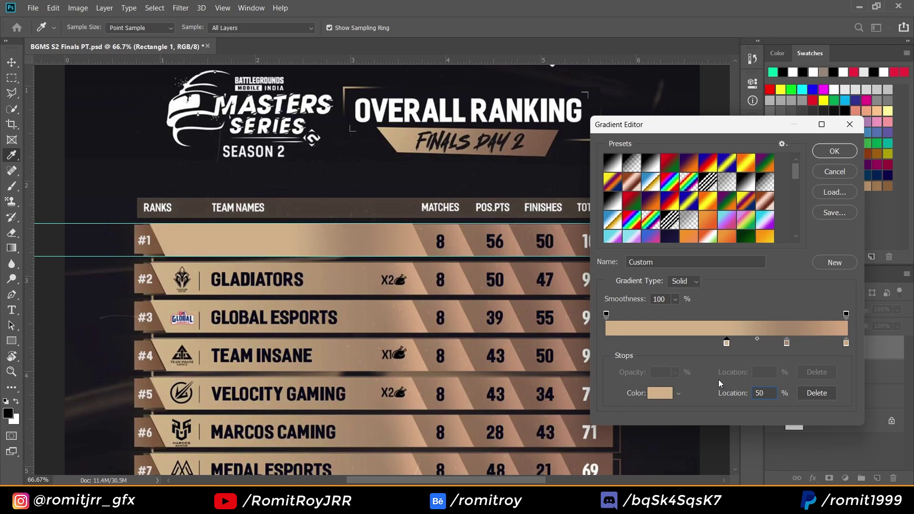
{"action": "type", "text": "40"}
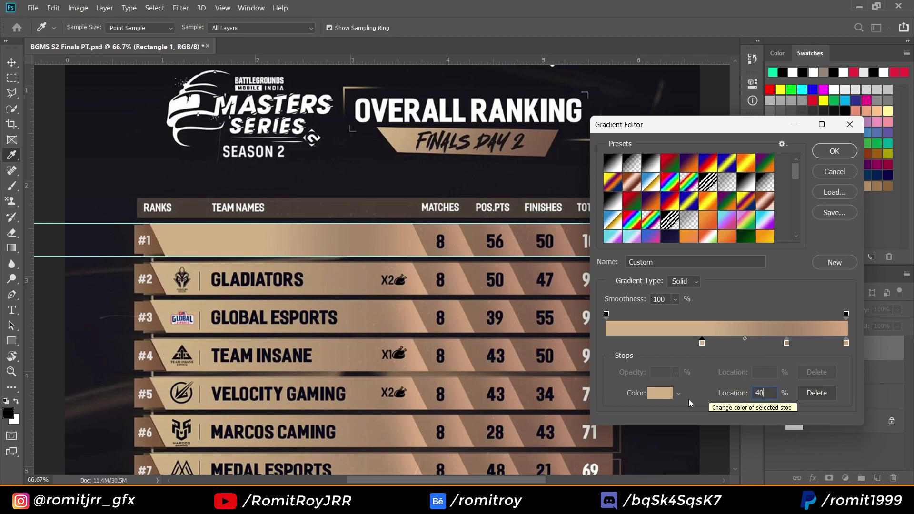
{"action": "key", "text": "BackSpace"}
{"action": "key", "text": "BackSpace"}
{"action": "type", "text": "3"}
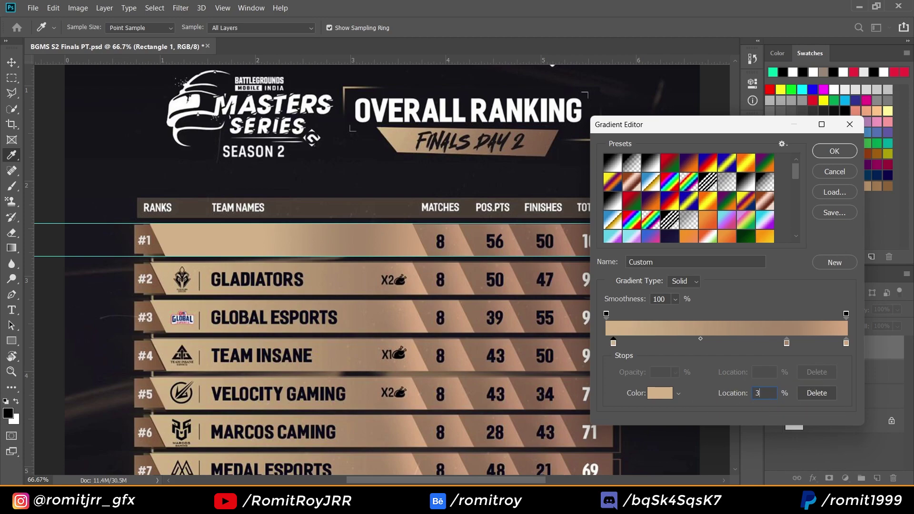
{"action": "type", "text": "540"}
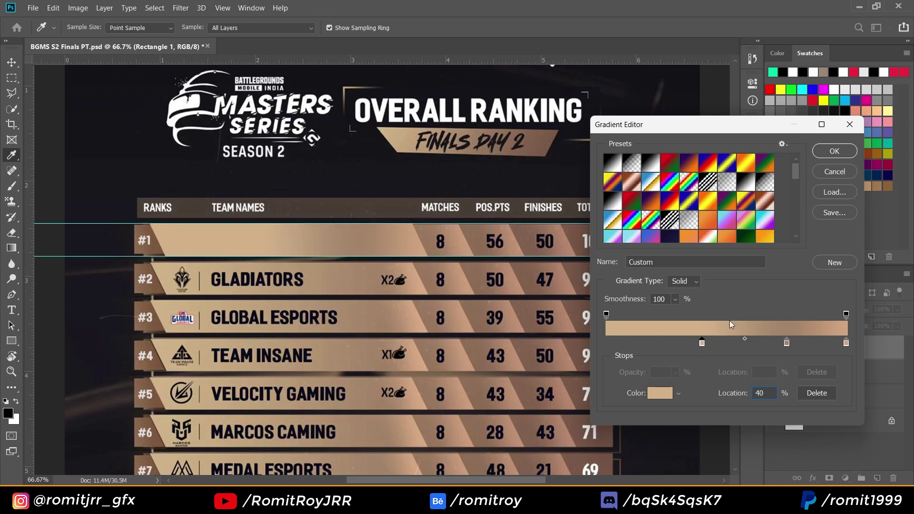
{"action": "left_click", "coordinate": [834, 151]}
{"action": "left_click", "coordinate": [757, 151]}
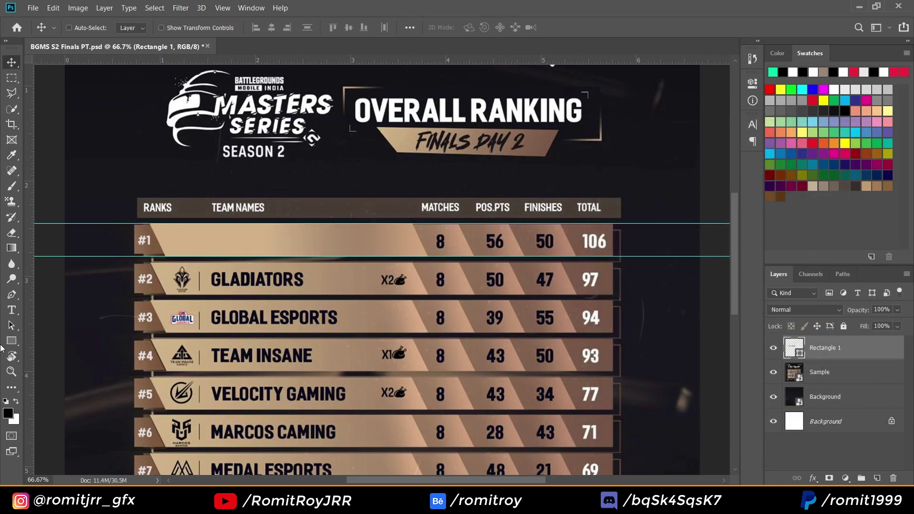
{"action": "left_click", "coordinate": [11, 341]}
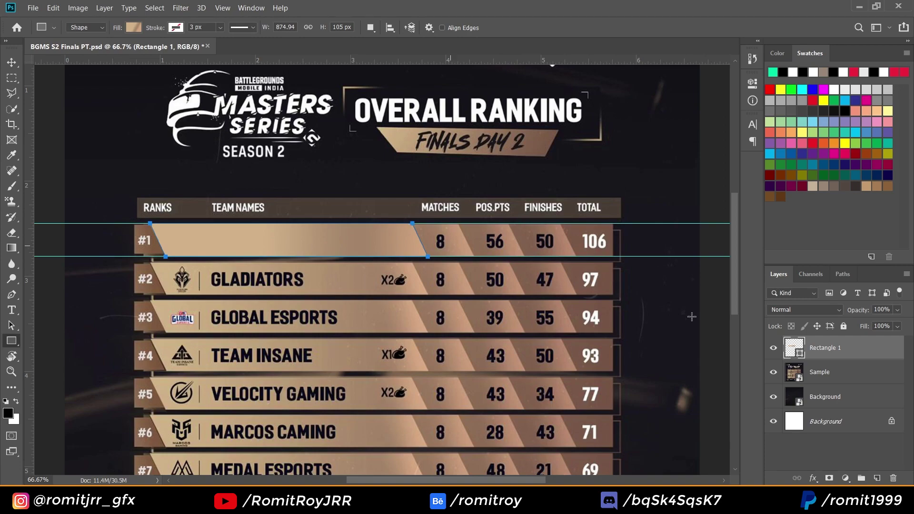
Create a 200×105 px rectangle and move it over row #1's Matches cell
{"action": "left_click", "coordinate": [457, 233]}
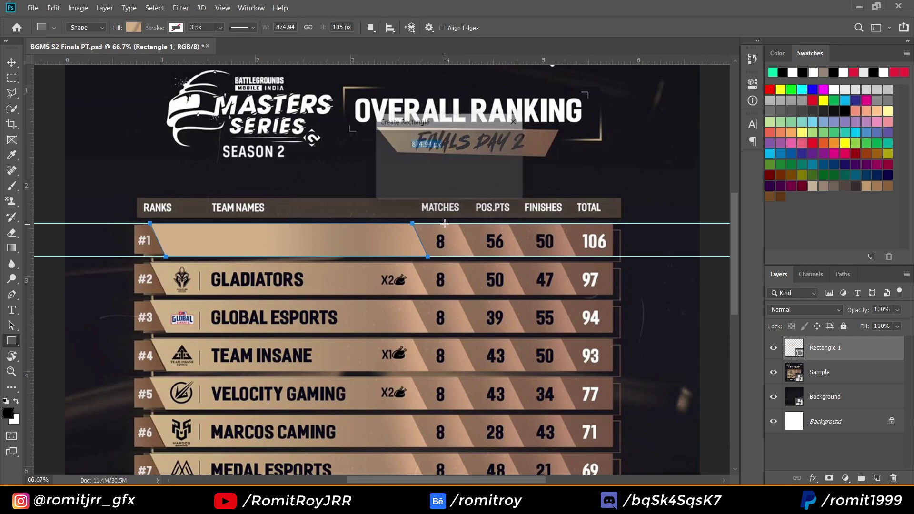
{"action": "key", "text": "Escape"}
{"action": "left_click", "coordinate": [447, 173]}
{"action": "type", "text": "2"}
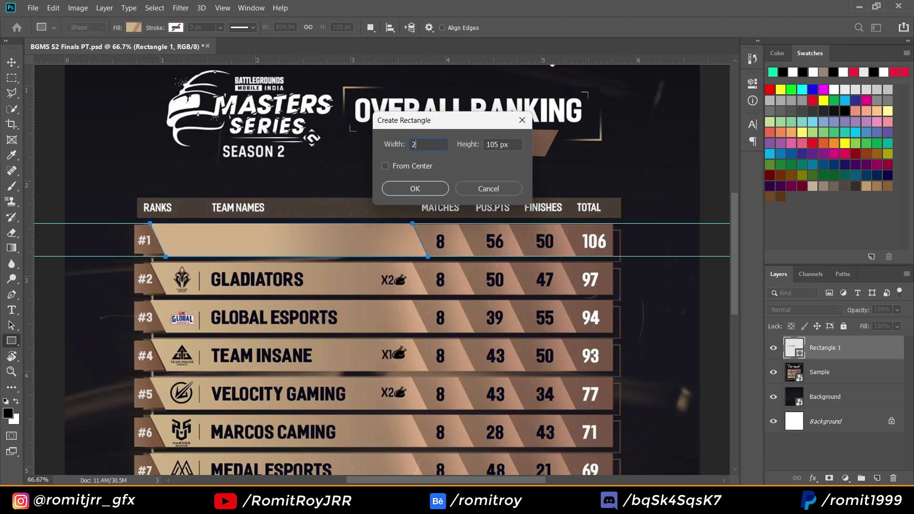
{"action": "left_click", "coordinate": [415, 189]}
{"action": "left_click", "coordinate": [717, 79]}
{"action": "key", "text": "v"}
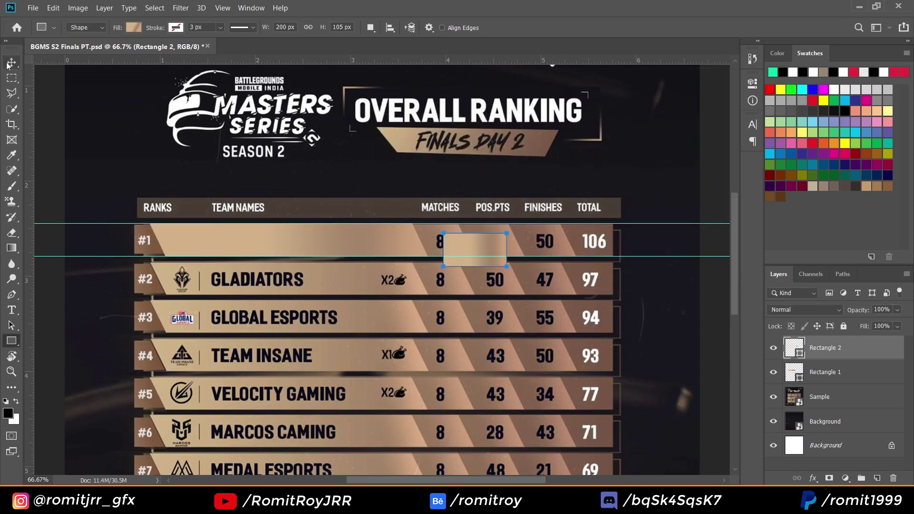
{"action": "left_click_drag", "start_coordinate": [476, 245], "coordinate": [447, 238]}
Skew the block horizontally by 25 and nudge it into line with the row
{"action": "key", "text": "ctrl+t"}
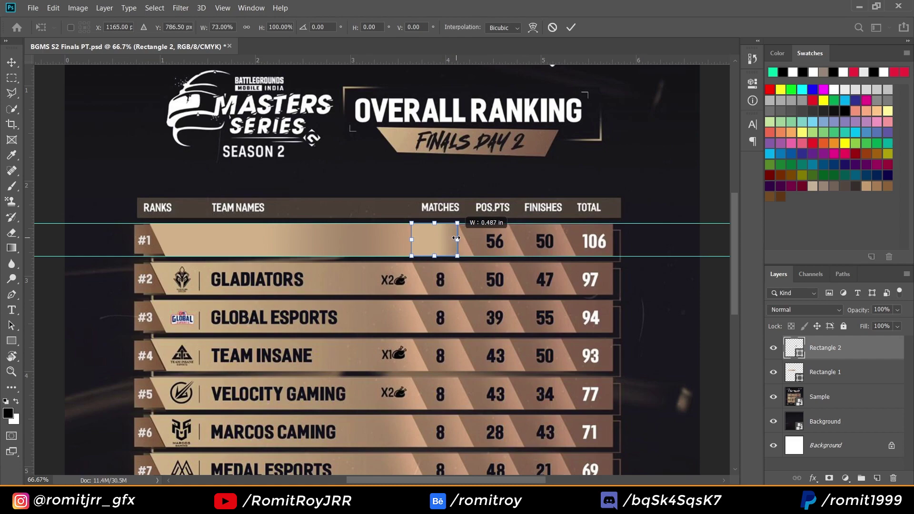
{"action": "key", "text": "Return"}
{"action": "key", "text": "ctrl+t"}
{"action": "left_click", "coordinate": [371, 27]}
{"action": "type", "text": "25"}
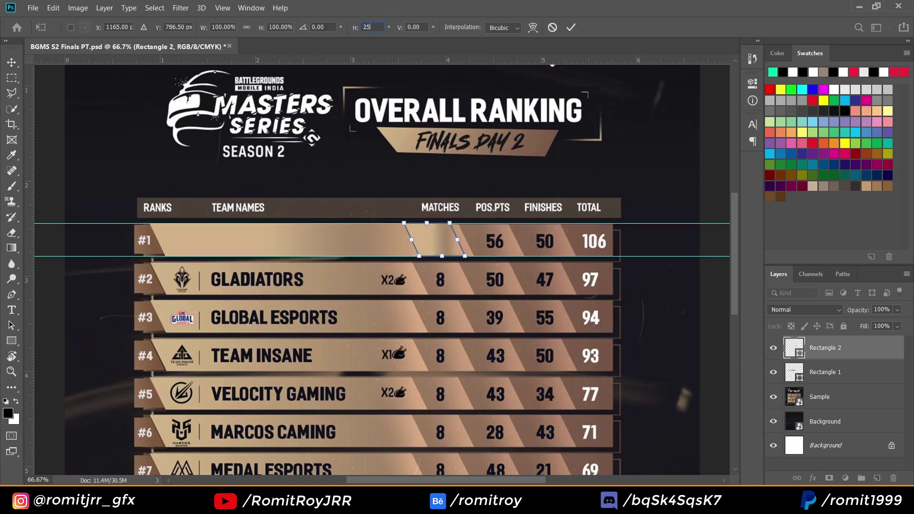
{"action": "key", "text": "Return"}
{"action": "left_click_drag", "start_coordinate": [461, 177], "coordinate": [456, 180]}
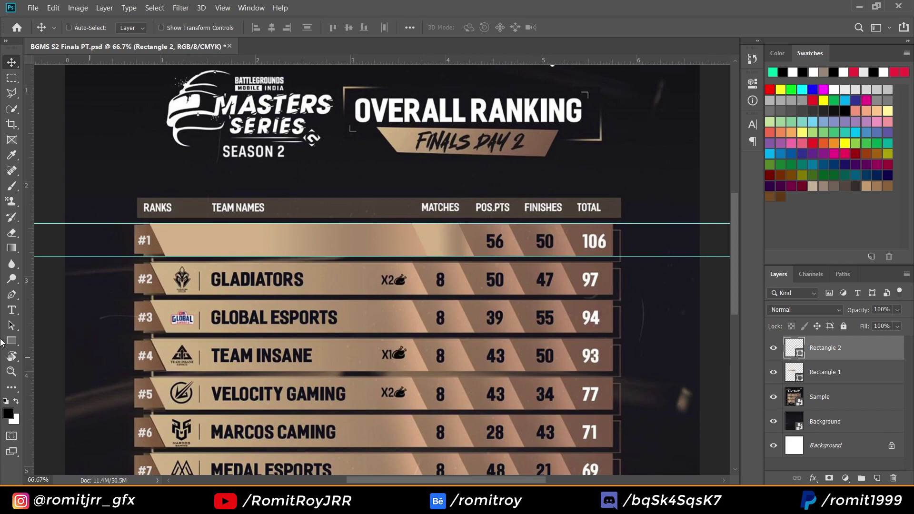
Add a gradient colour stop at 31% and reposition the left stop
{"action": "left_click", "coordinate": [11, 340]}
{"action": "left_click", "coordinate": [133, 27]}
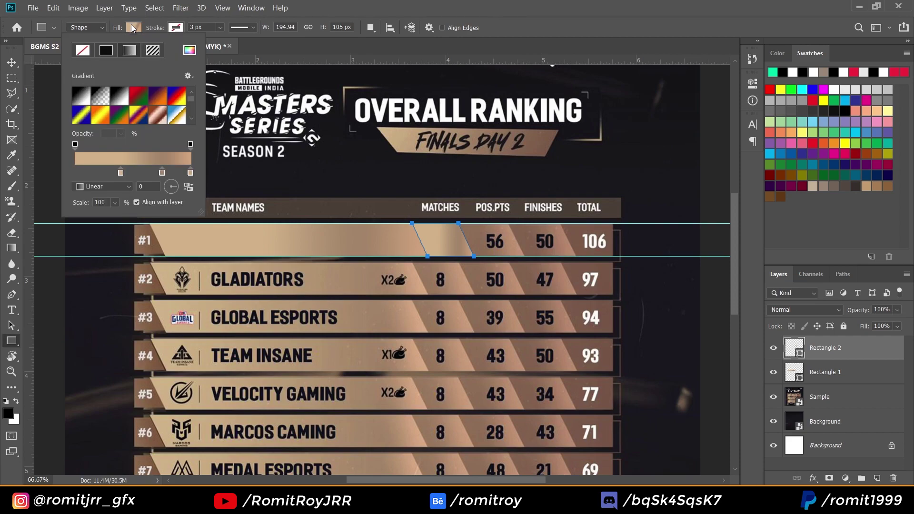
{"action": "left_click", "coordinate": [349, 4]}
{"action": "double_click", "coordinate": [800, 348]}
{"action": "left_click", "coordinate": [671, 151]}
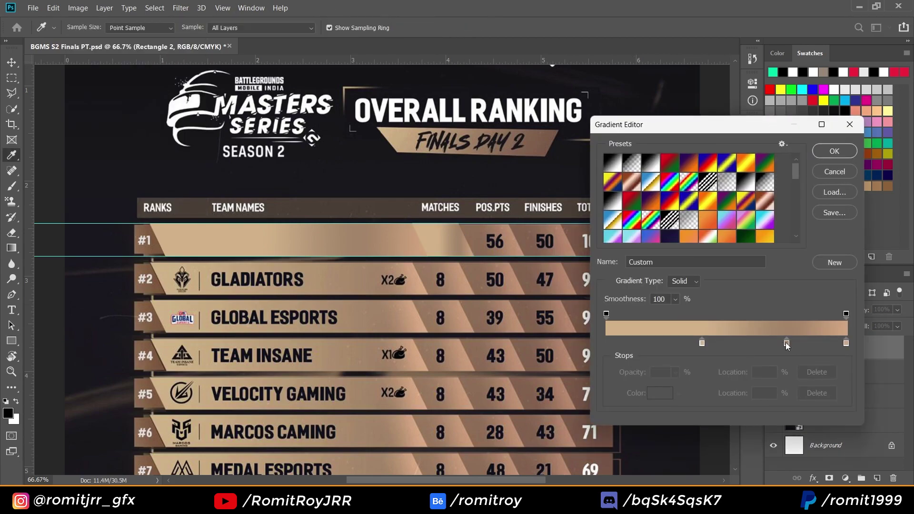
{"action": "left_click", "coordinate": [702, 342]}
{"action": "mouse_move", "coordinate": [701, 342]}
{"action": "left_mouse_down"}
{"action": "mouse_move", "coordinate": [680, 343]}
{"action": "mouse_move", "coordinate": [701, 370]}
{"action": "left_mouse_up"}
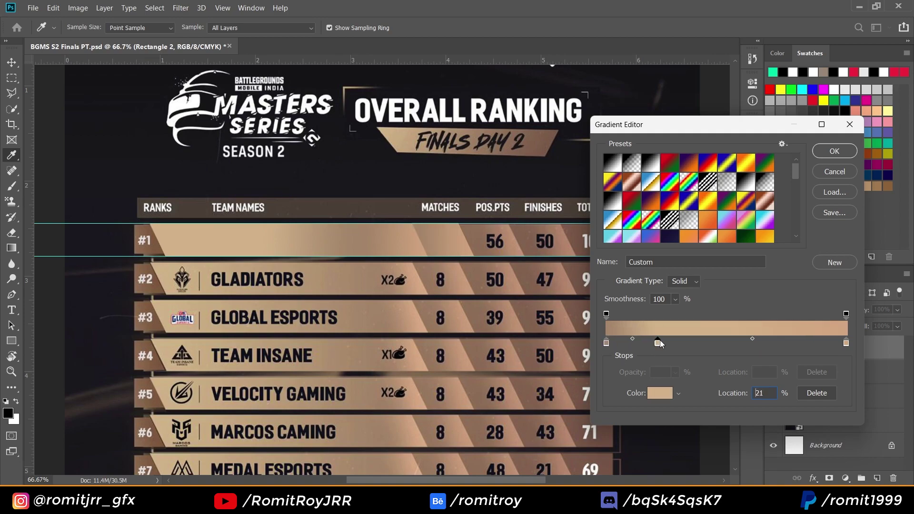
{"action": "left_click_drag", "start_coordinate": [606, 343], "coordinate": [625, 342]}
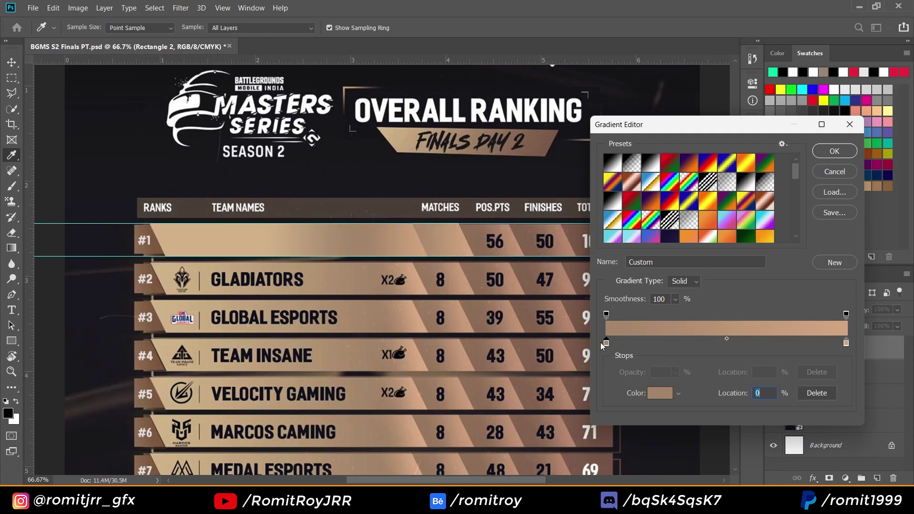
Set the stops to brown and tan sampled from the reference design and apply the gradient
{"action": "left_click", "coordinate": [659, 392]}
{"action": "left_click", "coordinate": [419, 260]}
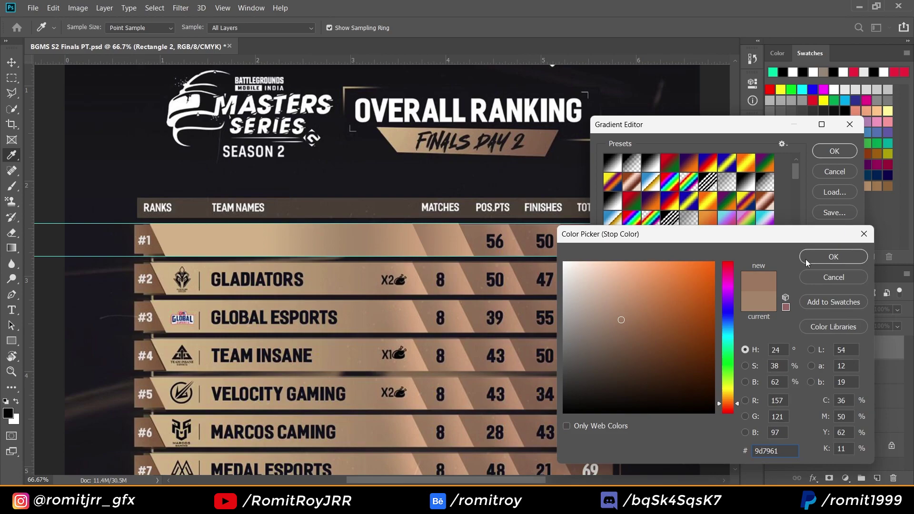
{"action": "left_click", "coordinate": [807, 259]}
{"action": "double_click", "coordinate": [845, 343]}
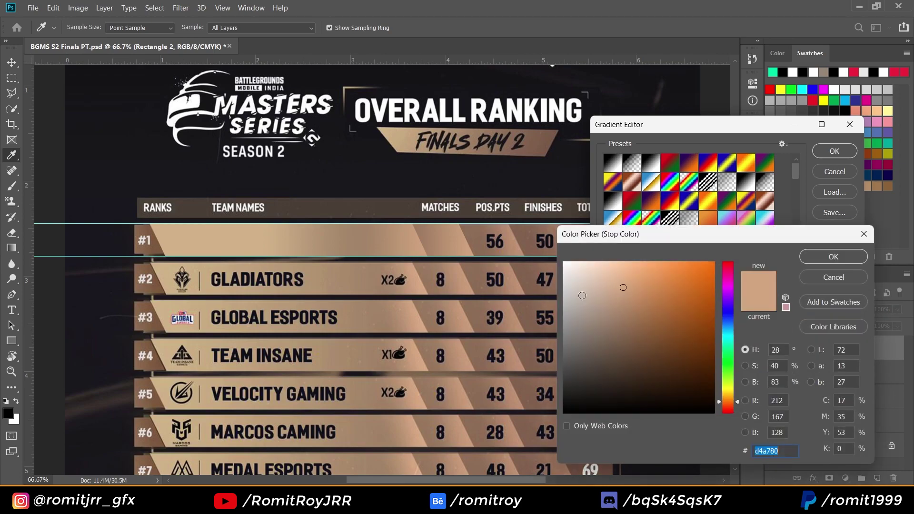
{"action": "left_click", "coordinate": [475, 289]}
{"action": "left_click", "coordinate": [475, 288]}
{"action": "left_click_drag", "start_coordinate": [475, 289], "coordinate": [416, 261]}
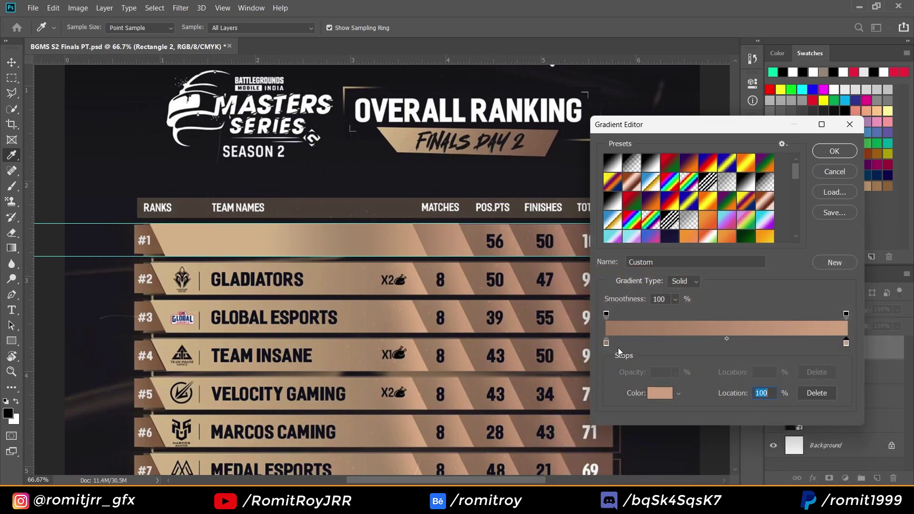
{"action": "left_click", "coordinate": [419, 263]}
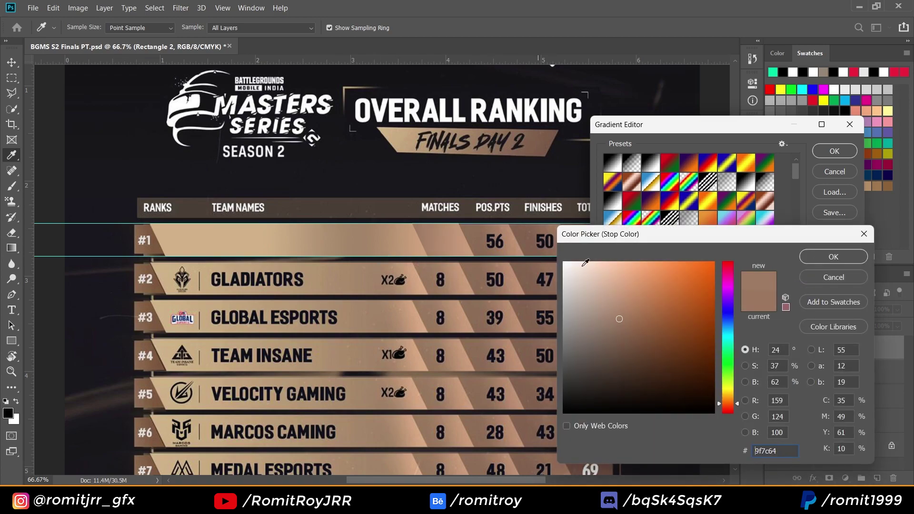
{"action": "left_click", "coordinate": [620, 321]}
{"action": "left_click", "coordinate": [848, 255]}
{"action": "left_click", "coordinate": [833, 151]}
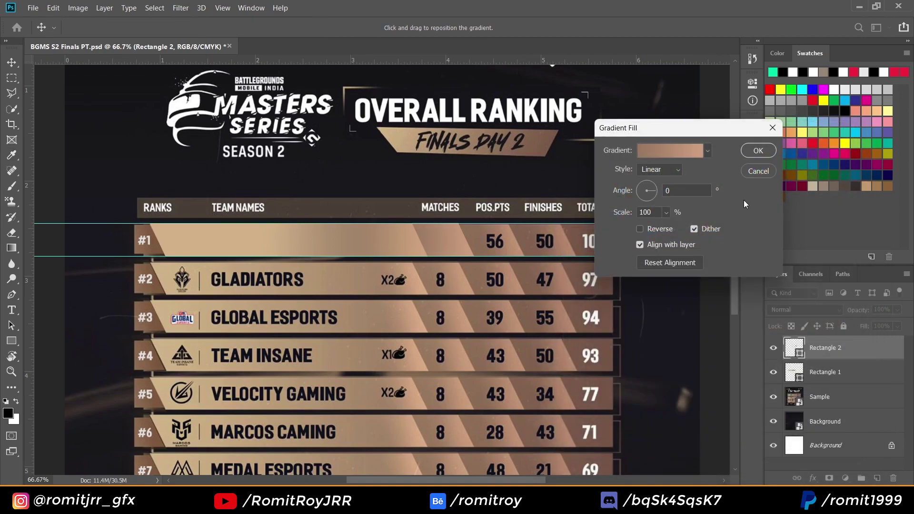
{"action": "left_click", "coordinate": [758, 151]}
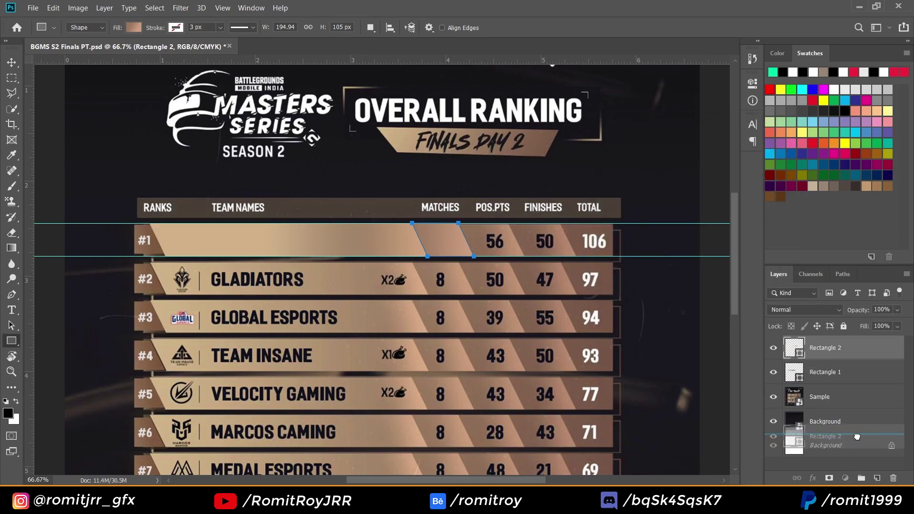
Duplicate the stripe, move the copy right, and skew it by -25
{"action": "left_click_drag", "start_coordinate": [825, 347], "coordinate": [877, 477]}
{"action": "key", "text": "v"}
{"action": "left_click_drag", "start_coordinate": [476, 214], "coordinate": [547, 200]}
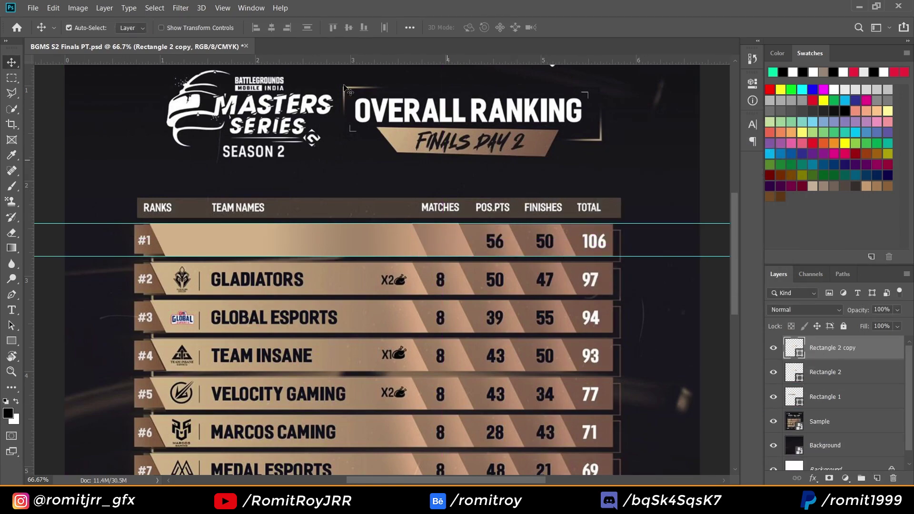
{"action": "key", "text": "ctrl+t"}
{"action": "type", "text": "-25"}
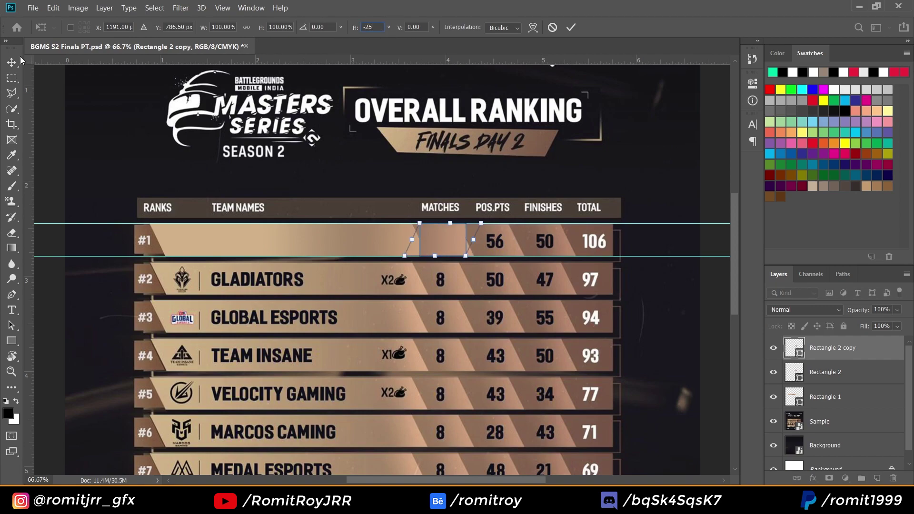
{"action": "key", "text": "Return"}
{"action": "left_click_drag", "start_coordinate": [443, 239], "coordinate": [490, 241]}
Re-skew the copy by 25 and line it up over POS.PTS beside the first stripe
{"action": "key", "text": "ctrl+plus"}
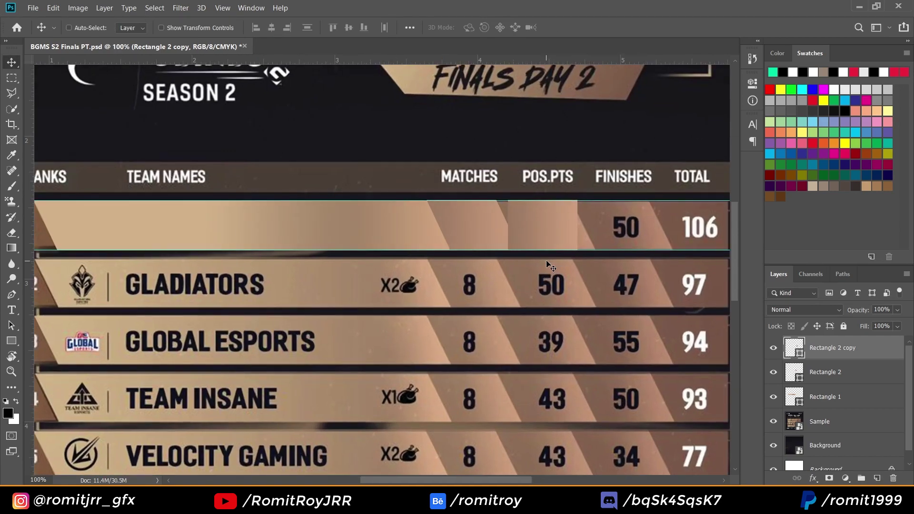
{"action": "scroll", "coordinate": [489, 355], "scroll_direction": "right", "scroll_amount": 3}
{"action": "key", "text": "Left"}
{"action": "key", "text": "Left"}
{"action": "key", "text": "Left"}
{"action": "key", "text": "Left"}
{"action": "key", "text": "Left"}
{"action": "key", "text": "Left"}
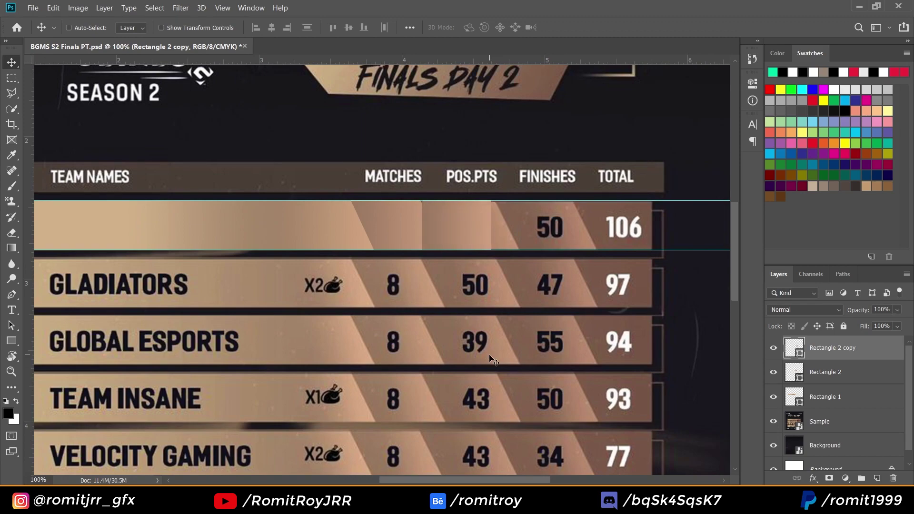
{"action": "key", "text": "Left"}
{"action": "key", "text": "Left"}
{"action": "key", "text": "Left"}
{"action": "key", "text": "ctrl+t"}
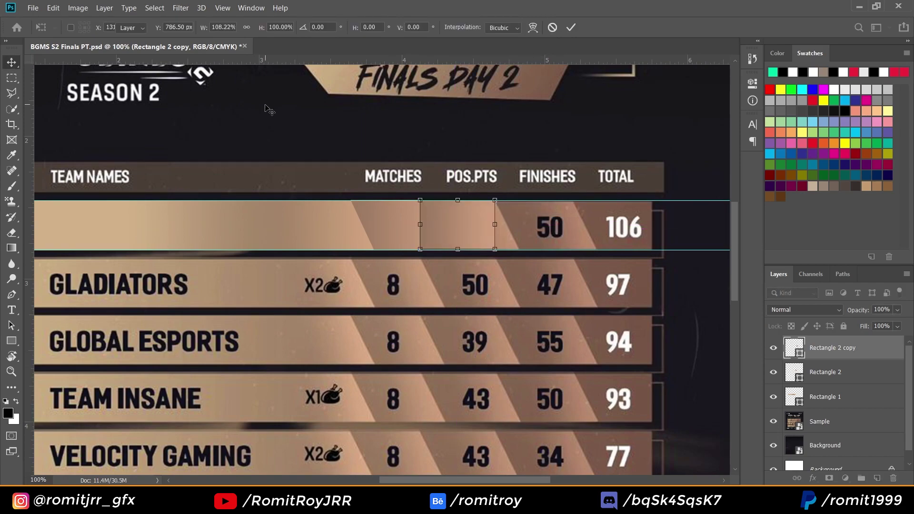
{"action": "type", "text": "25"}
{"action": "key", "text": "Return"}
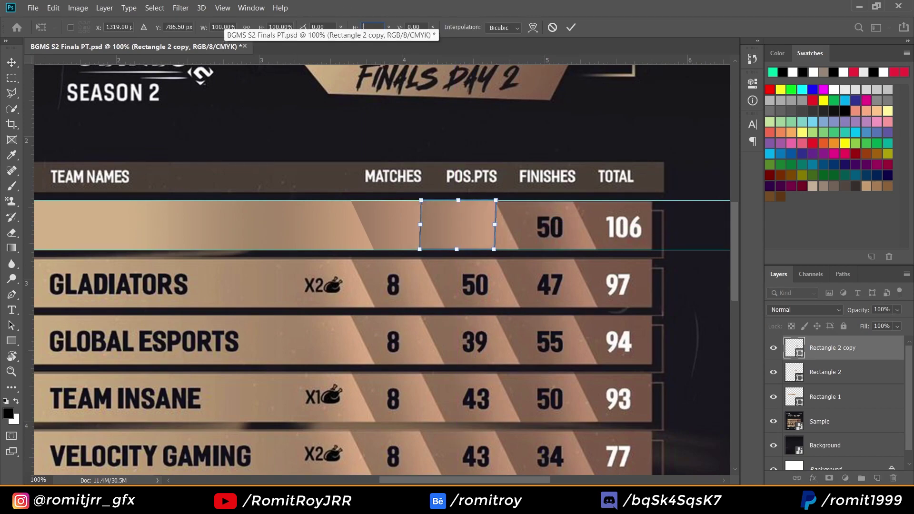
{"action": "key", "text": "Return"}
{"action": "left_click_drag", "start_coordinate": [420, 209], "coordinate": [434, 210]}
{"action": "key", "text": "Return"}
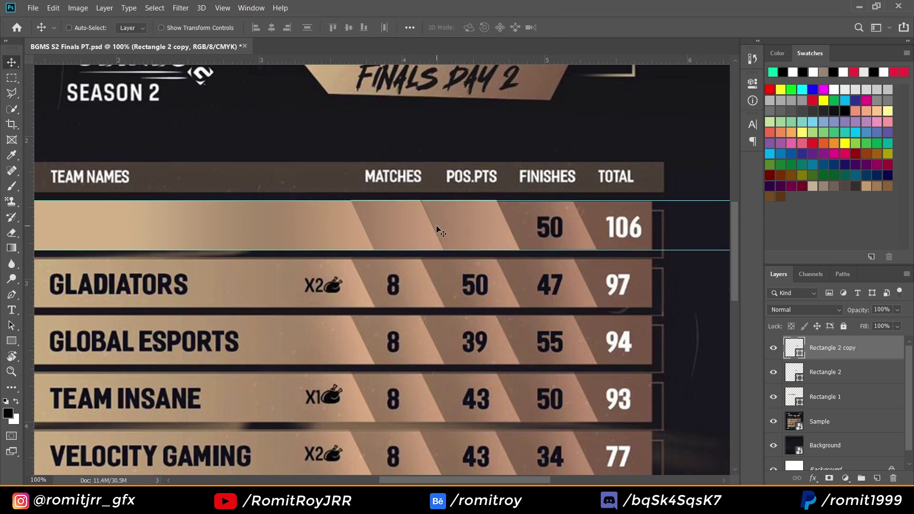
Recolour the copy's gradient stops with browns sampled from the reference design
{"action": "double_click", "coordinate": [794, 347]}
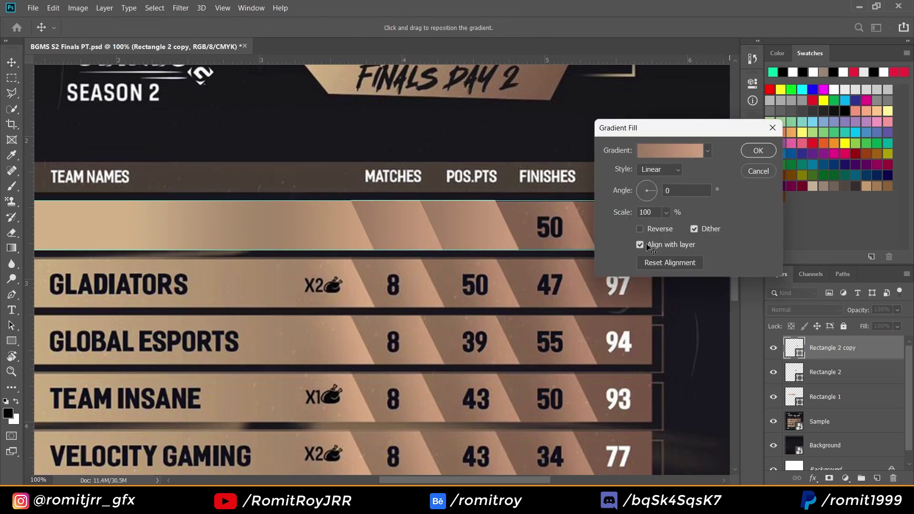
{"action": "left_click", "coordinate": [690, 151]}
{"action": "left_click", "coordinate": [607, 342]}
{"action": "double_click", "coordinate": [606, 342]}
{"action": "left_click", "coordinate": [429, 258]}
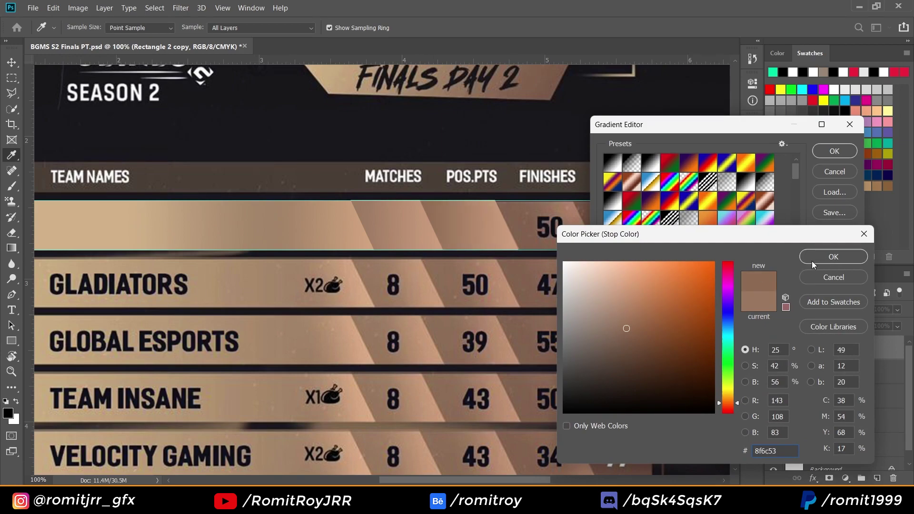
{"action": "left_click", "coordinate": [811, 260]}
{"action": "double_click", "coordinate": [847, 344]}
{"action": "left_click", "coordinate": [519, 303]}
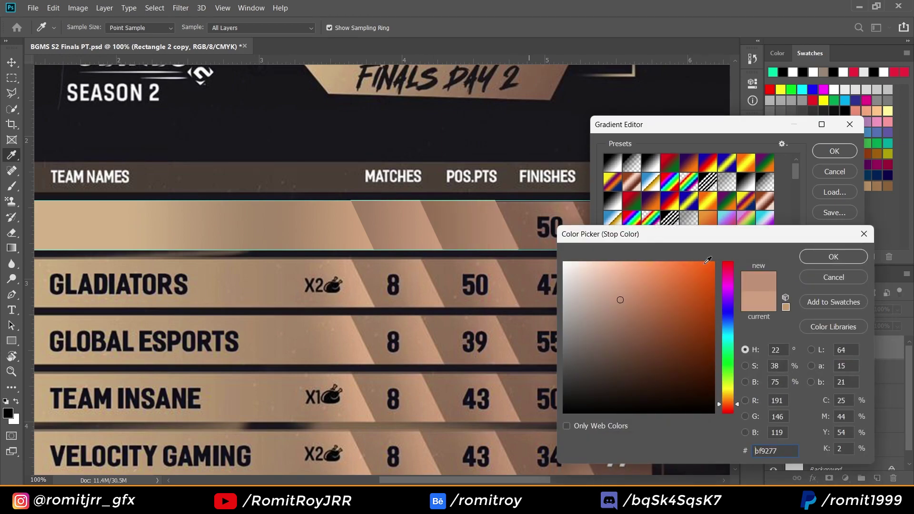
{"action": "left_click", "coordinate": [833, 256]}
{"action": "left_click", "coordinate": [834, 151]}
{"action": "left_click", "coordinate": [756, 149]}
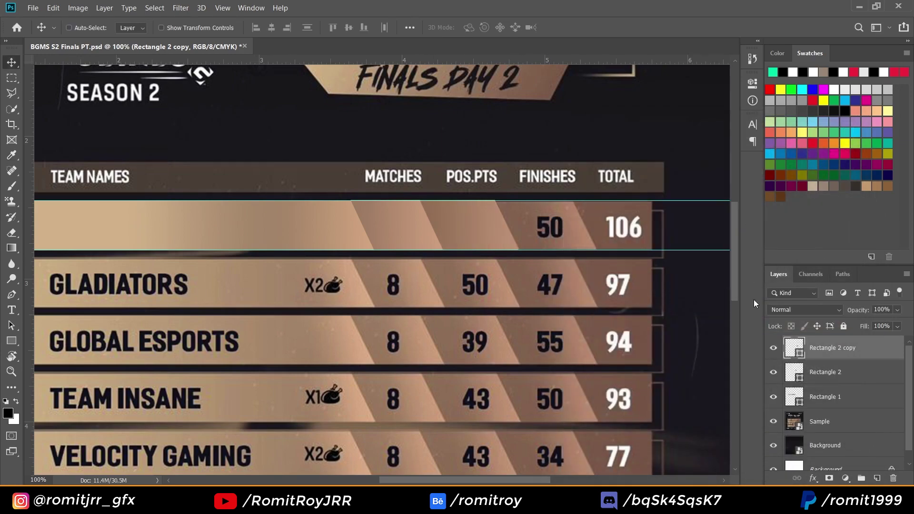
Duplicate the second stripe, move it toward FINISHES, and skew it by 25
{"action": "left_click_drag", "start_coordinate": [829, 354], "coordinate": [876, 478]}
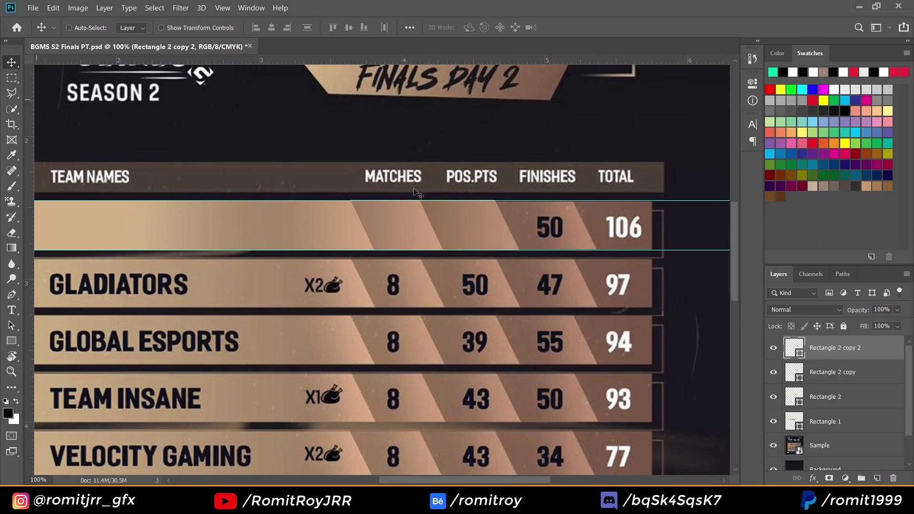
{"action": "left_click_drag", "start_coordinate": [510, 255], "coordinate": [577, 260]}
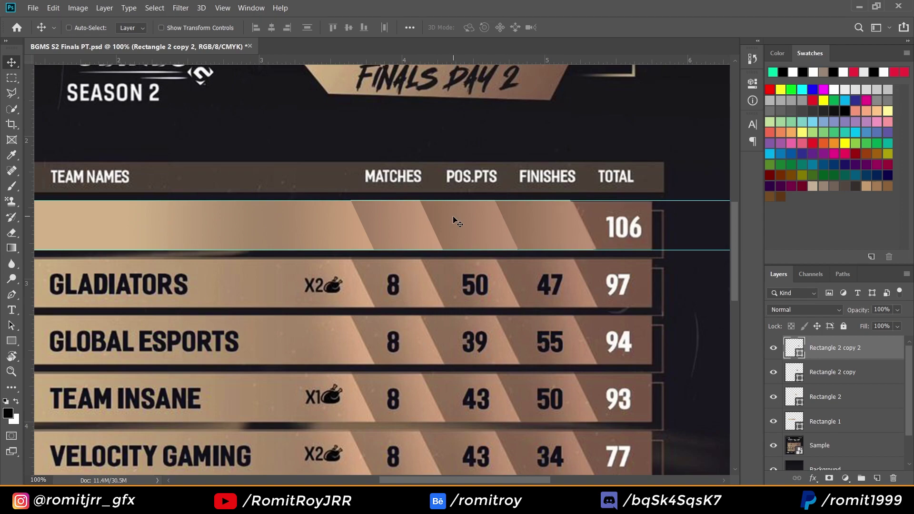
{"action": "key", "text": "ctrl+t"}
{"action": "type", "text": "25"}
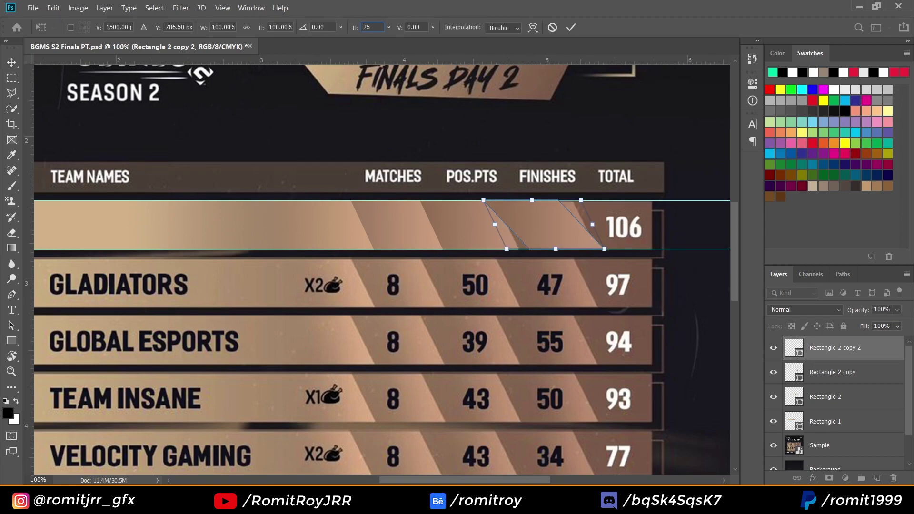
{"action": "key", "text": "Return"}
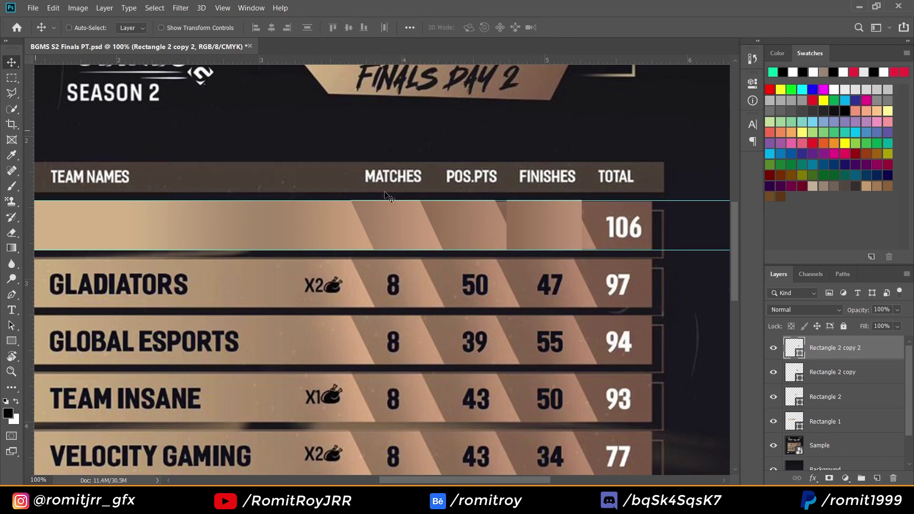
{"action": "left_click_drag", "start_coordinate": [441, 210], "coordinate": [430, 206]}
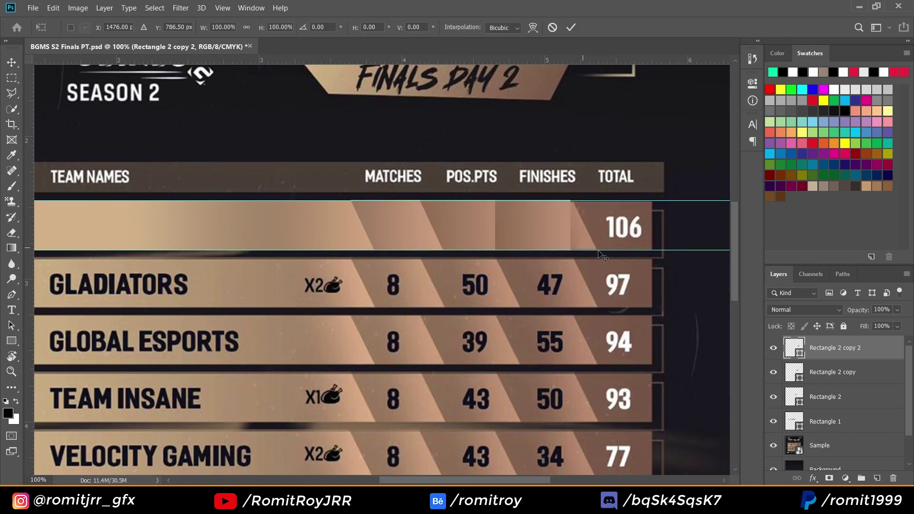
Correct the third stripe's skew, position it over FINISHES, and hide the reference scoreboard
{"action": "key", "text": "ctrl+t"}
{"action": "left_click", "coordinate": [368, 27]}
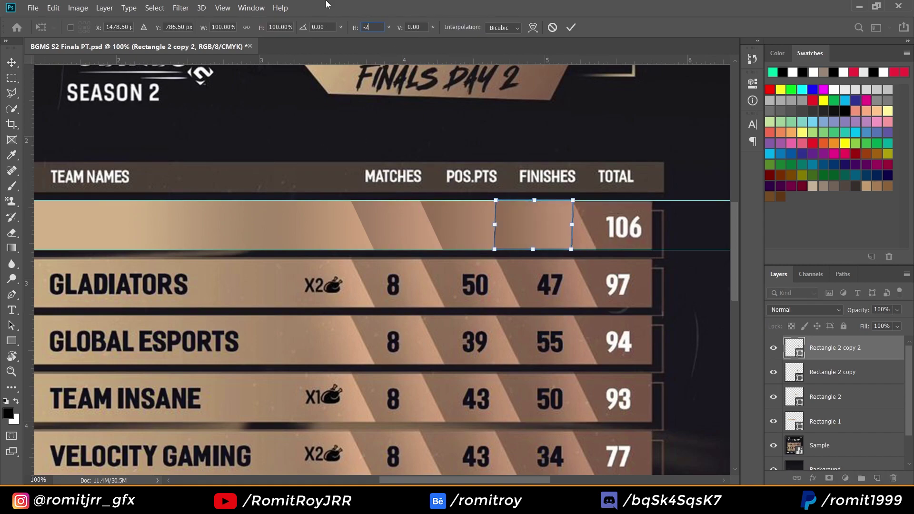
{"action": "type", "text": "-25"}
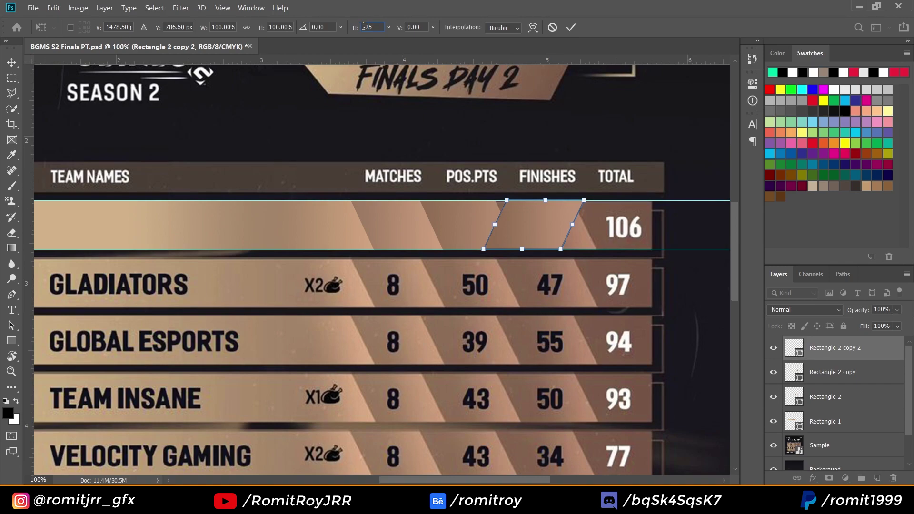
{"action": "key", "text": "Delete"}
{"action": "key", "text": "Return"}
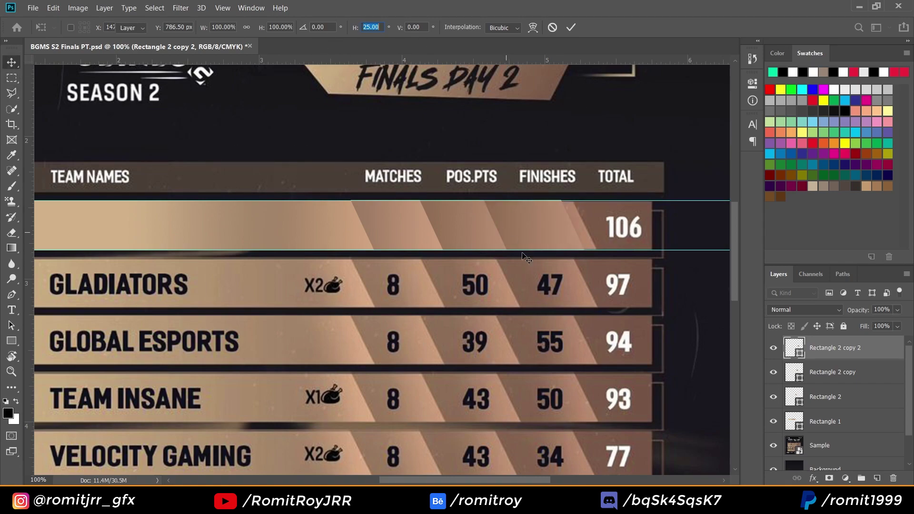
{"action": "left_click_drag", "start_coordinate": [526, 288], "coordinate": [541, 290]}
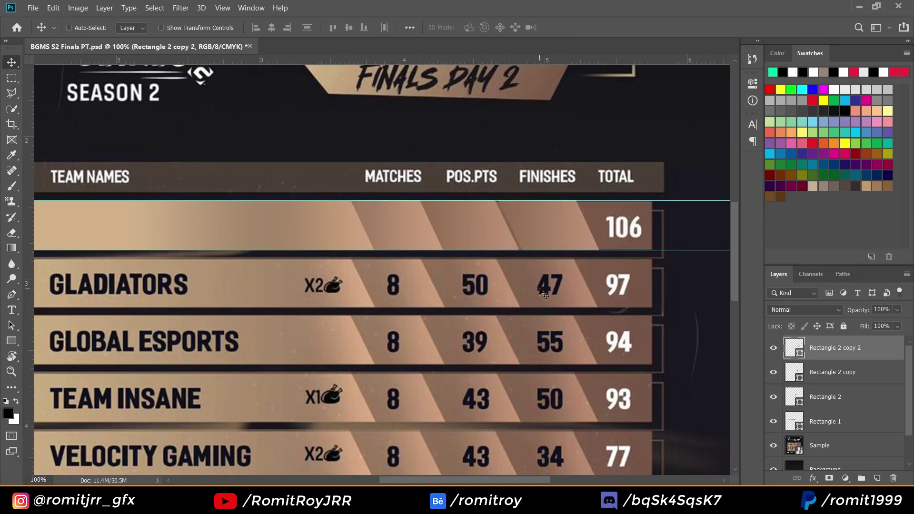
{"action": "key", "text": "Left"}
{"action": "key", "text": "Left"}
{"action": "key", "text": "Left"}
{"action": "left_click", "coordinate": [773, 446]}
Straighten a copy of the third stripe and stretch it to the row's right end
{"action": "left_click", "coordinate": [824, 422], "text": "shift"}
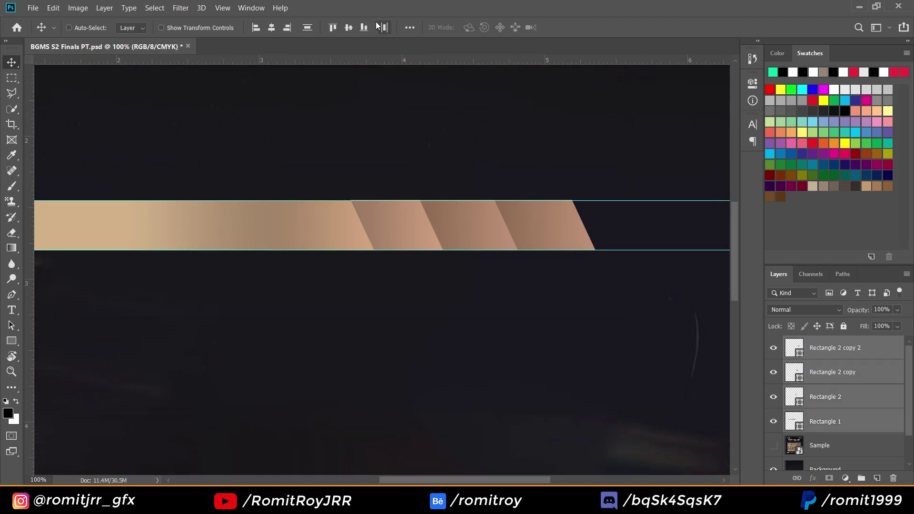
{"action": "left_click", "coordinate": [773, 446]}
{"action": "left_click", "coordinate": [783, 355]}
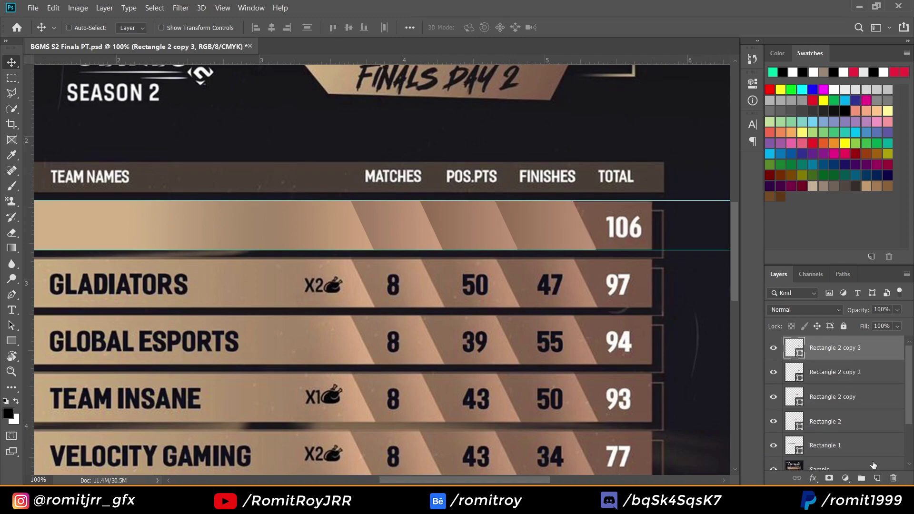
{"action": "key", "text": "ctrl+alt+t"}
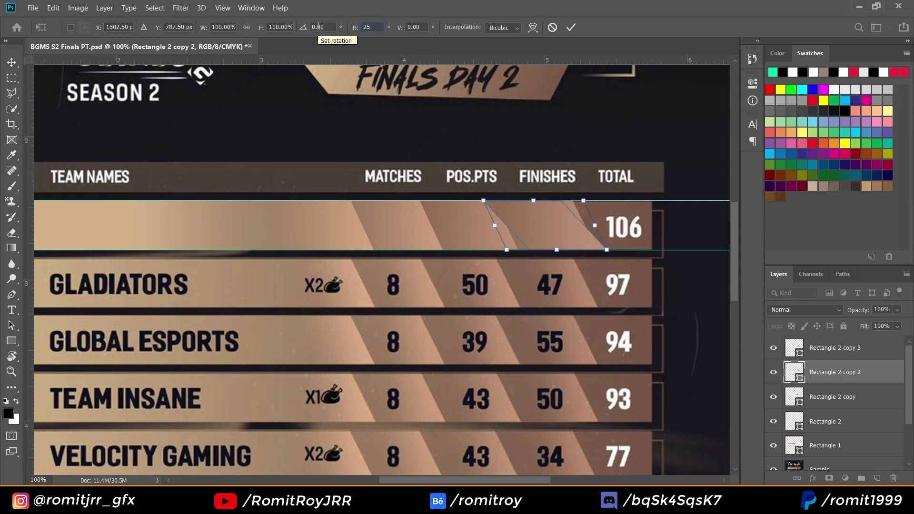
{"action": "type", "text": "-25"}
{"action": "left_click_drag", "start_coordinate": [544, 250], "coordinate": [534, 250]}
{"action": "left_click_drag", "start_coordinate": [583, 225], "coordinate": [652, 225]}
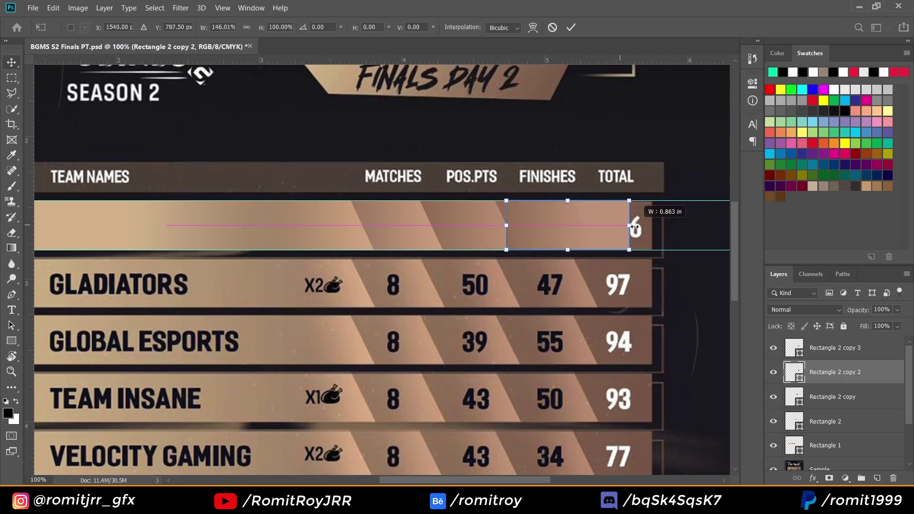
{"action": "key", "text": "Return"}
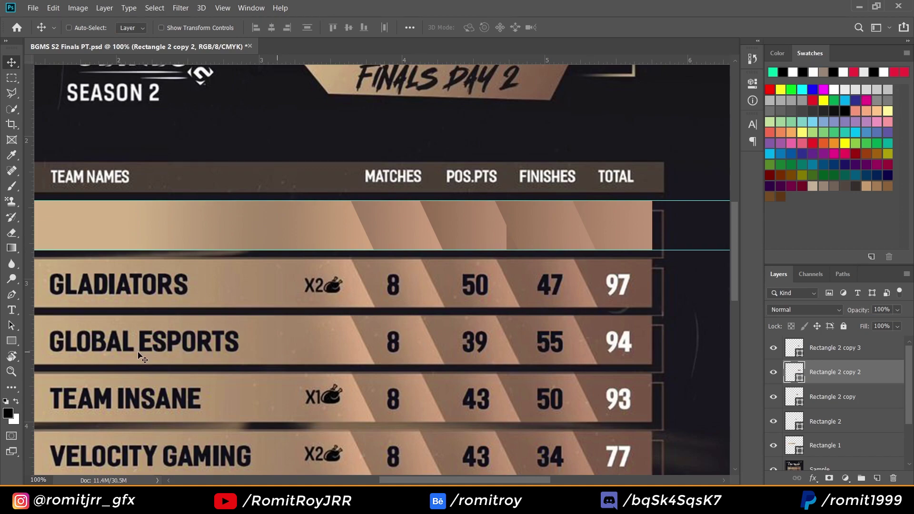
Switch the piece's fill from gradient to solid black
{"action": "key", "text": "u"}
{"action": "left_click", "coordinate": [133, 27]}
{"action": "left_click", "coordinate": [70, 50]}
{"action": "left_click", "coordinate": [798, 373]}
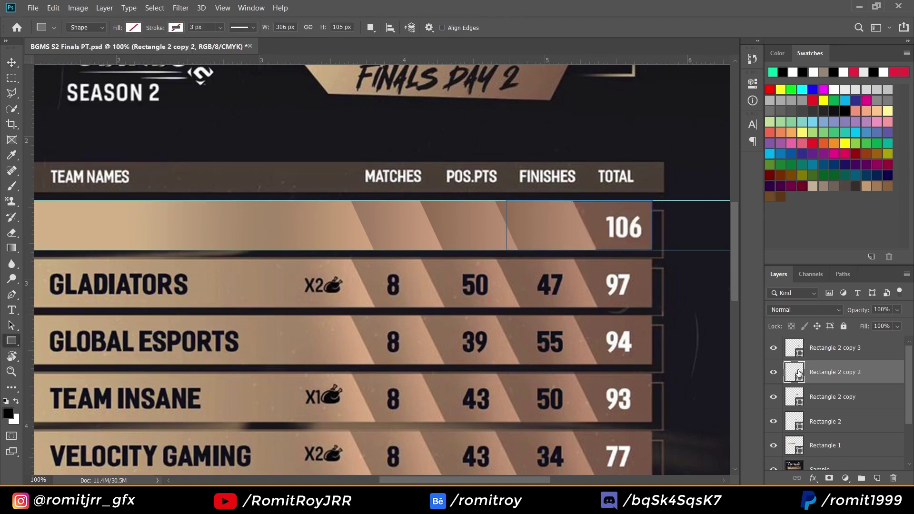
{"action": "double_click", "coordinate": [799, 373]}
{"action": "left_click", "coordinate": [758, 171]}
{"action": "left_click", "coordinate": [134, 28]}
{"action": "left_click", "coordinate": [95, 64]}
{"action": "key", "text": "v"}
Fill the piece with a brown sampled from the row and commit it
{"action": "double_click", "coordinate": [786, 376]}
{"action": "left_click_drag", "start_coordinate": [614, 235], "coordinate": [418, 98]}
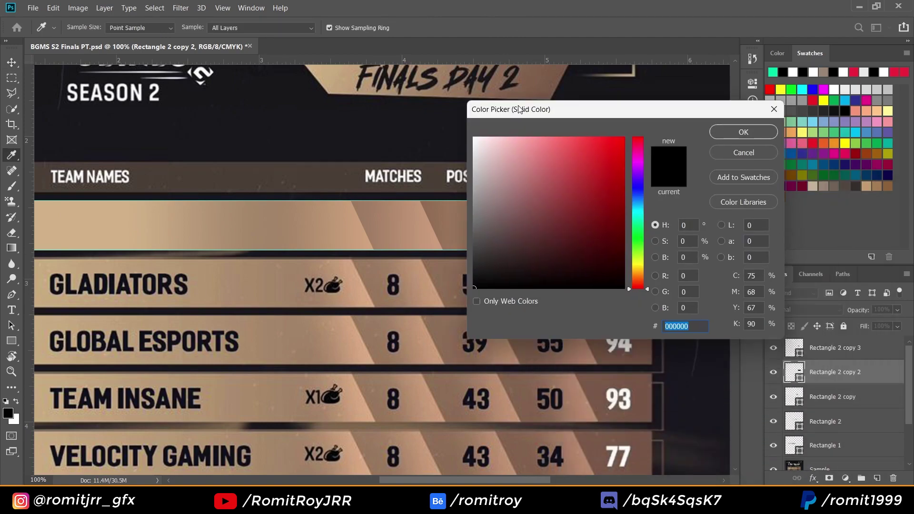
{"action": "left_click", "coordinate": [473, 214]}
{"action": "left_click", "coordinate": [684, 126]}
{"action": "key", "text": "ctrl+t"}
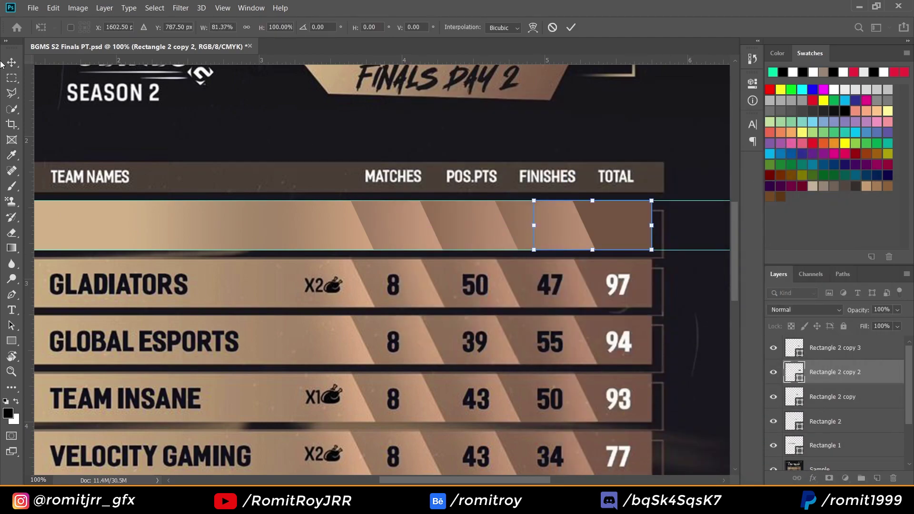
{"action": "key", "text": "Return"}
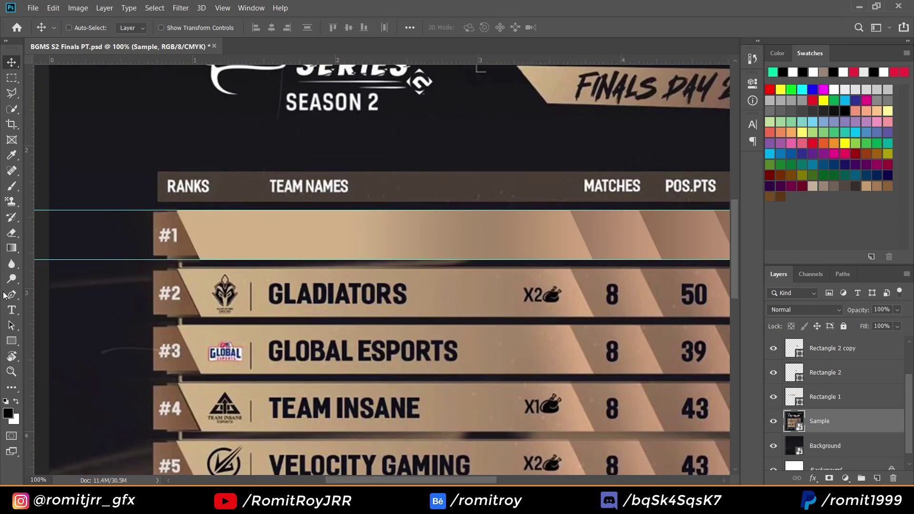
Draw a rectangle over the #1 rank slot and fit its top edge to the row top
{"action": "left_click", "coordinate": [12, 341]}
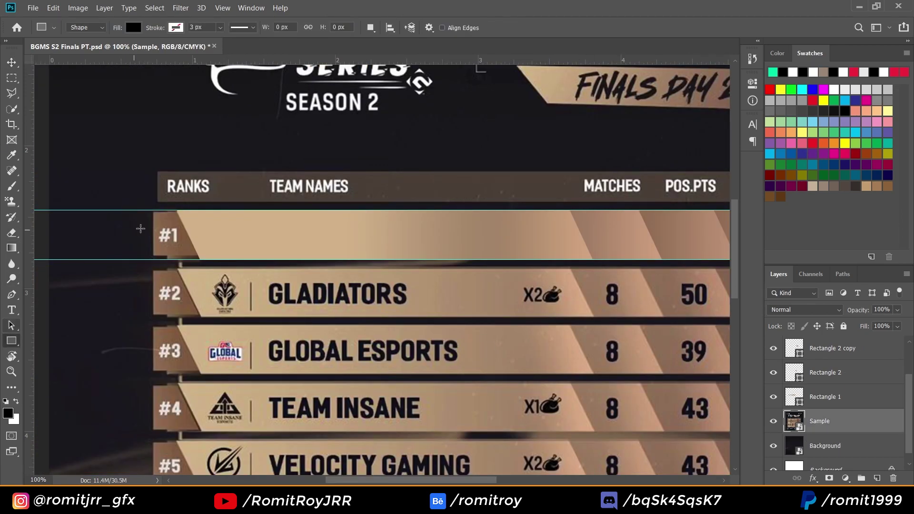
{"action": "left_click_drag", "start_coordinate": [152, 211], "coordinate": [238, 254]}
{"action": "key", "text": "ctrl+t"}
{"action": "left_click", "coordinate": [718, 79]}
{"action": "left_click_drag", "start_coordinate": [195, 210], "coordinate": [204, 219]}
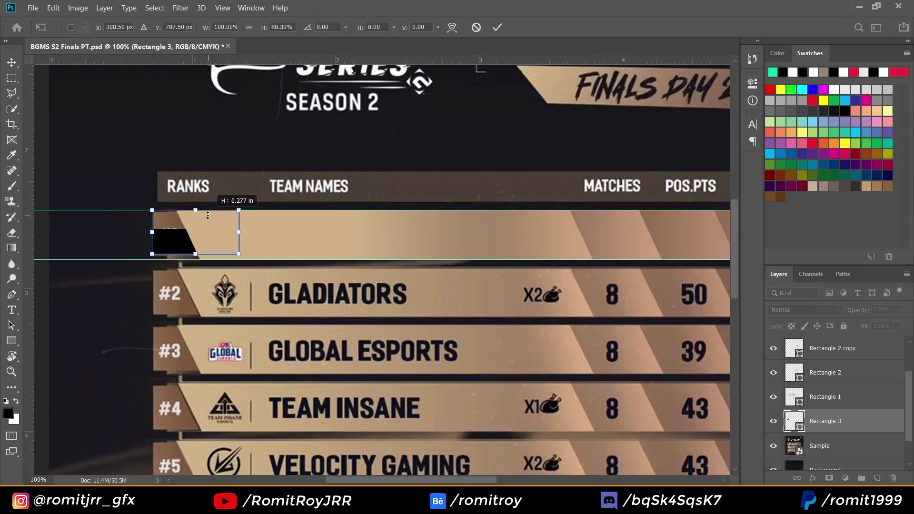
{"action": "left_click_drag", "start_coordinate": [209, 217], "coordinate": [208, 215]}
{"action": "key", "text": "Return"}
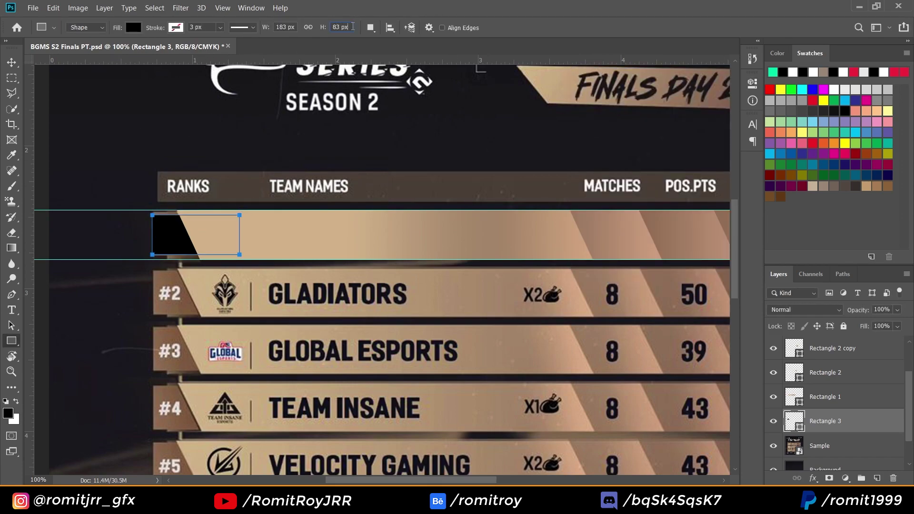
{"action": "key", "text": "Return"}
Add a vertical guide at the row's left edge and fill the block brown 8a644d
{"action": "key", "text": "v"}
{"action": "scroll", "coordinate": [800, 380], "scroll_direction": "up", "scroll_amount": 2}
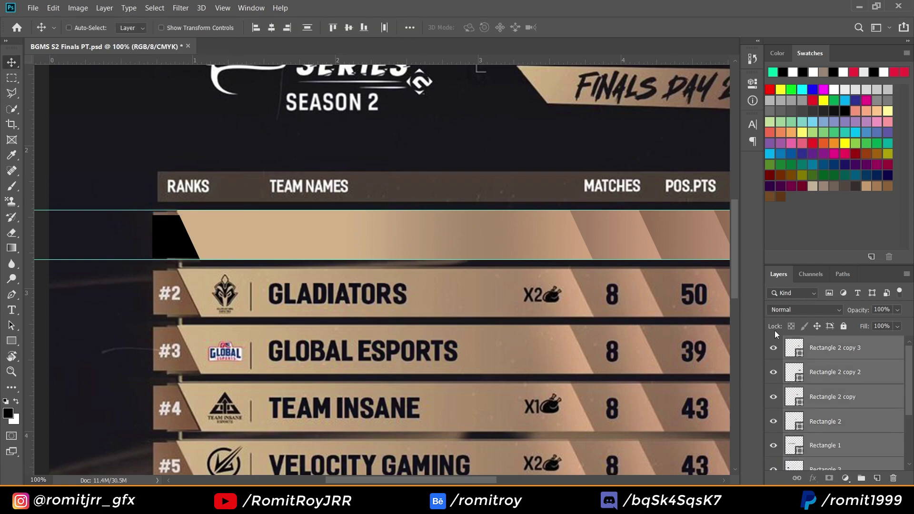
{"action": "left_click", "coordinate": [347, 29]}
{"action": "left_click_drag", "start_coordinate": [29, 380], "coordinate": [142, 392]}
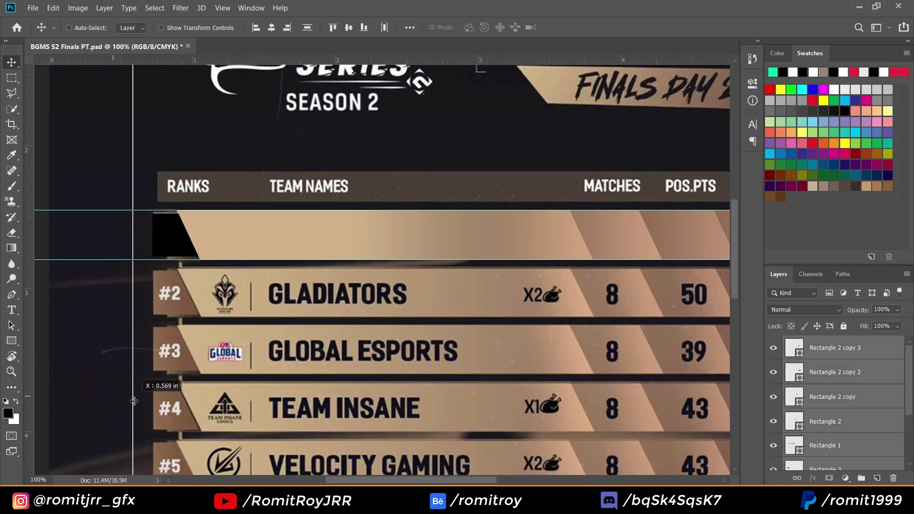
{"action": "scroll", "coordinate": [833, 395], "scroll_direction": "down", "scroll_amount": 1}
{"action": "double_click", "coordinate": [794, 396]}
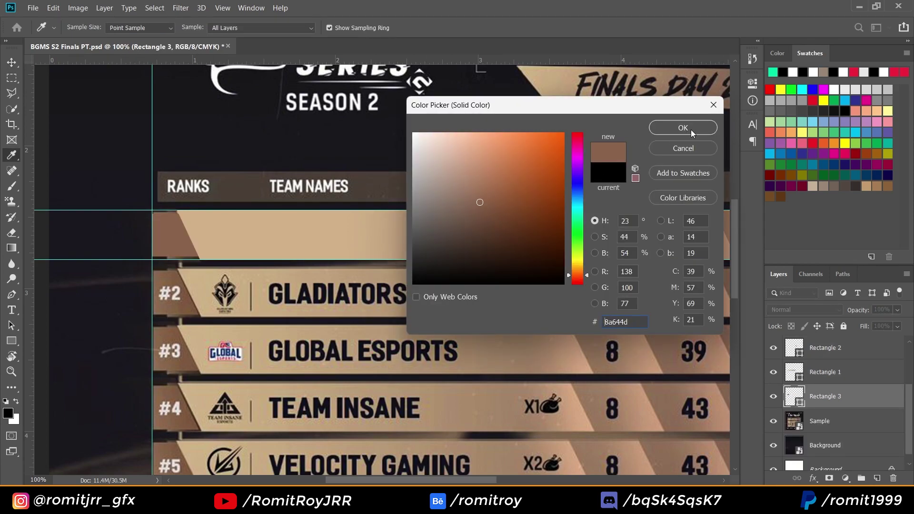
{"action": "left_click", "coordinate": [693, 132]}
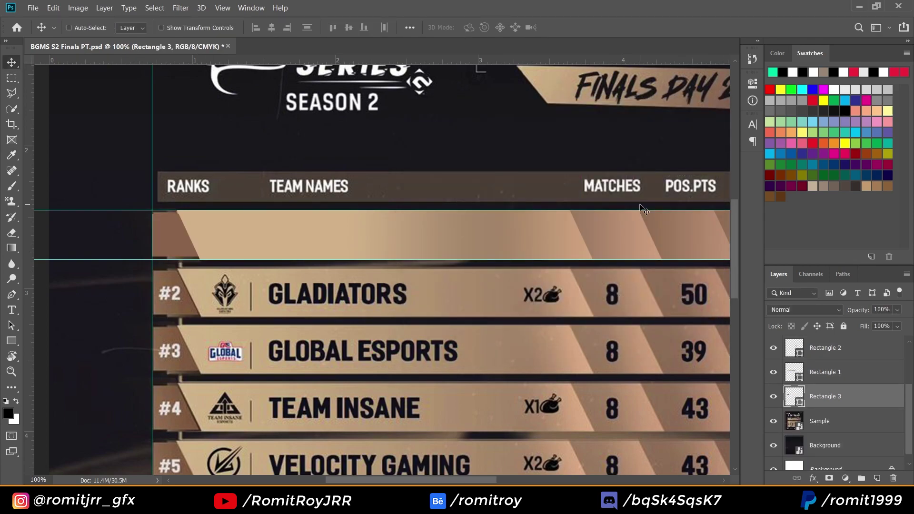
{"action": "key", "text": "ctrl+minus"}
{"action": "key", "text": "ctrl+minus"}
{"action": "key", "text": "ctrl+plus"}
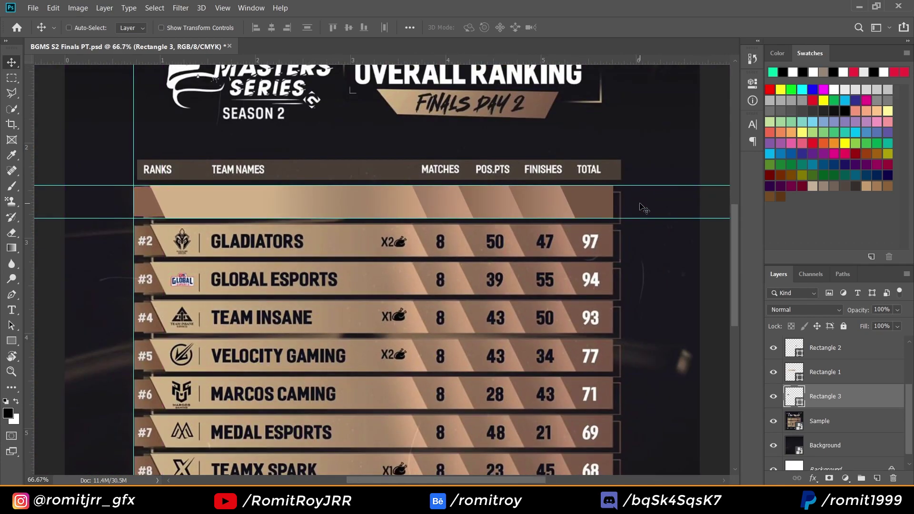
Draw a fill-less rectangle across the top row with an outline colour sampled from the table
{"action": "key", "text": "u"}
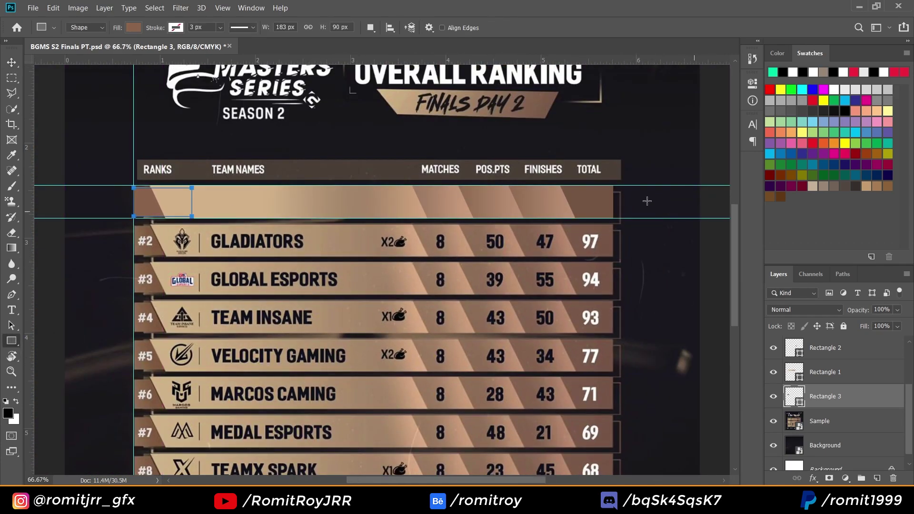
{"action": "left_click_drag", "start_coordinate": [619, 191], "coordinate": [151, 224]}
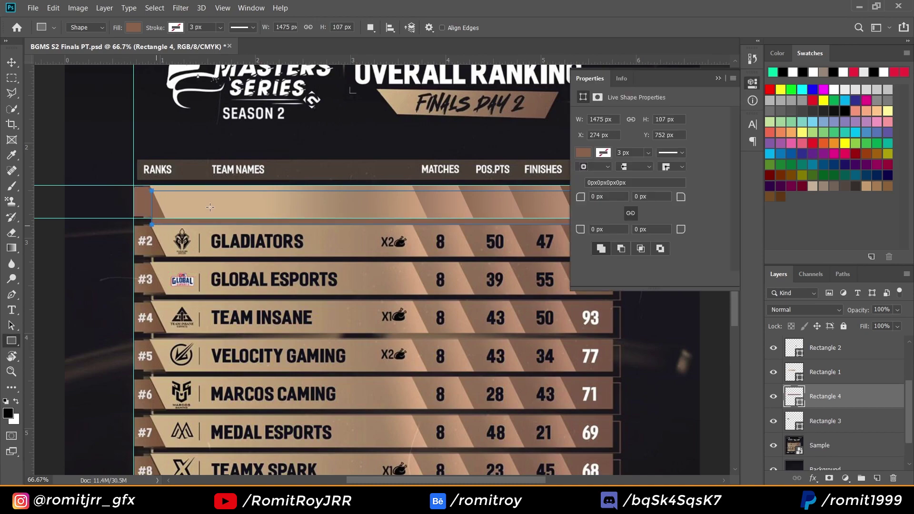
{"action": "left_click", "coordinate": [133, 27]}
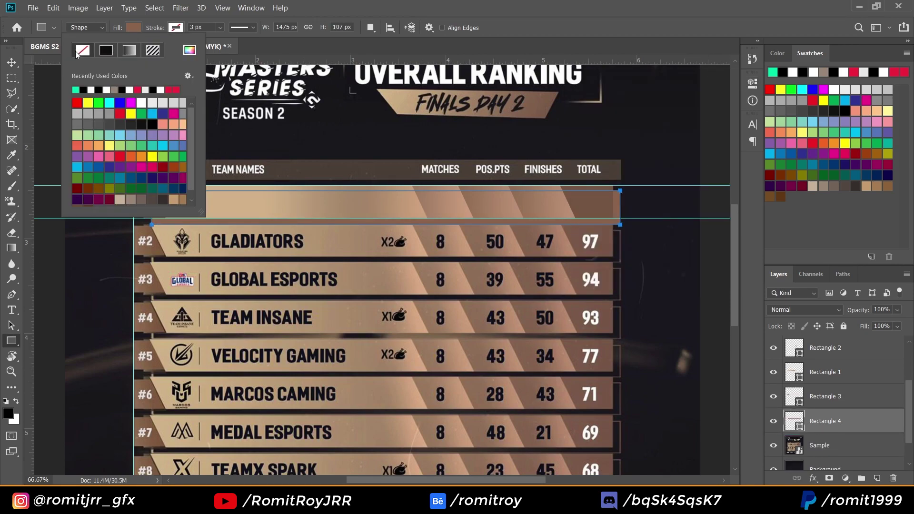
{"action": "left_click", "coordinate": [124, 50]}
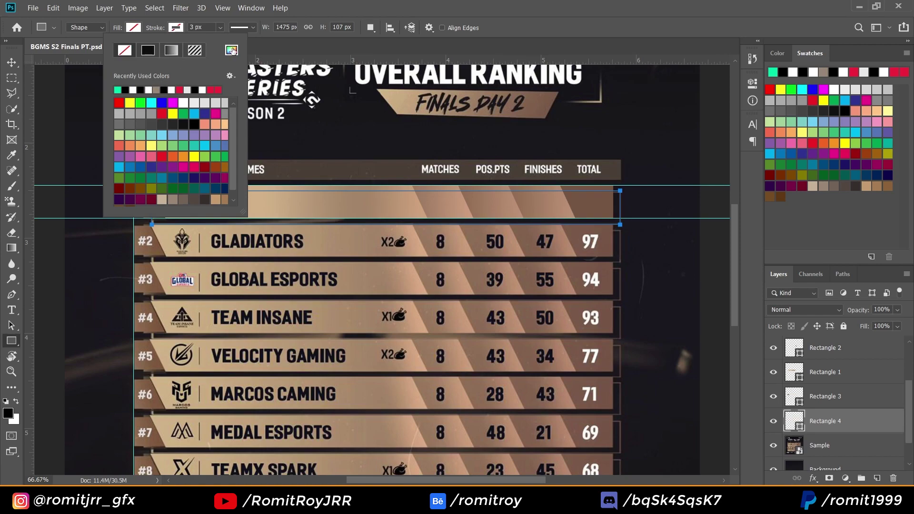
{"action": "left_click", "coordinate": [171, 50]}
{"action": "left_click", "coordinate": [231, 50]}
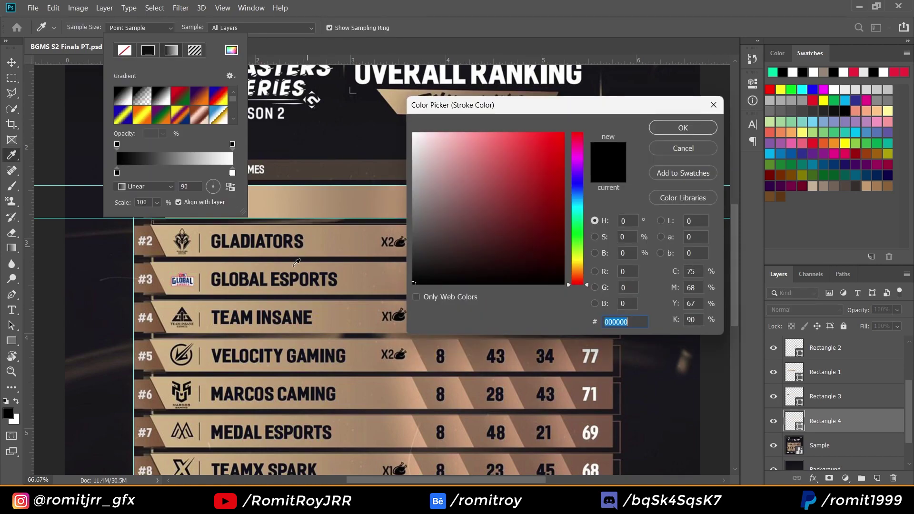
{"action": "left_click", "coordinate": [621, 364]}
{"action": "left_click", "coordinate": [682, 128]}
Make the outline a gradient with a dark brown right stop, tan left stop and white middle stop
{"action": "left_click", "coordinate": [171, 50]}
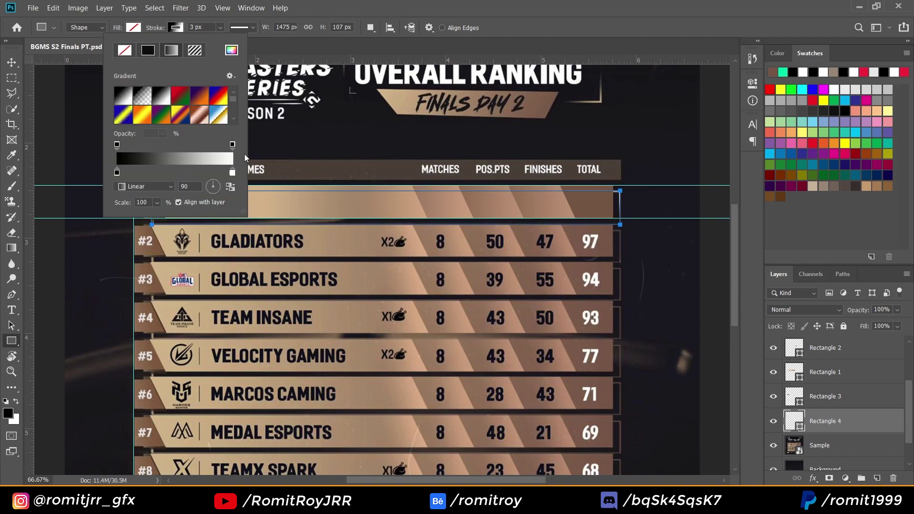
{"action": "double_click", "coordinate": [232, 172]}
{"action": "left_click", "coordinate": [636, 118]}
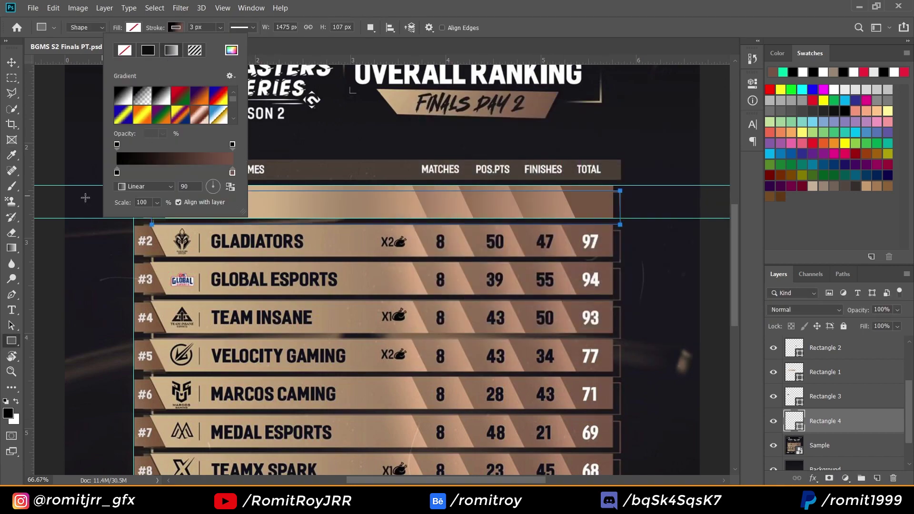
{"action": "double_click", "coordinate": [117, 172]}
{"action": "left_click", "coordinate": [145, 259]}
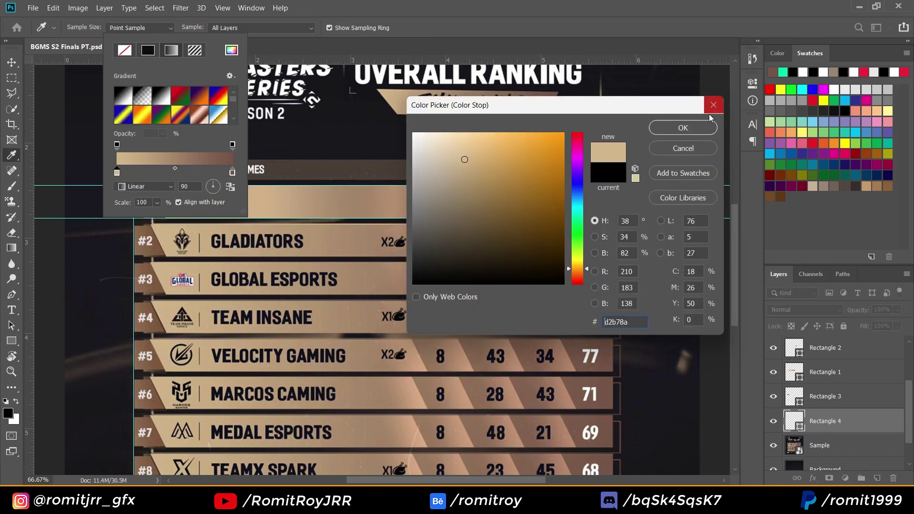
{"action": "left_click", "coordinate": [683, 127]}
{"action": "left_click_drag", "start_coordinate": [230, 172], "coordinate": [169, 172]}
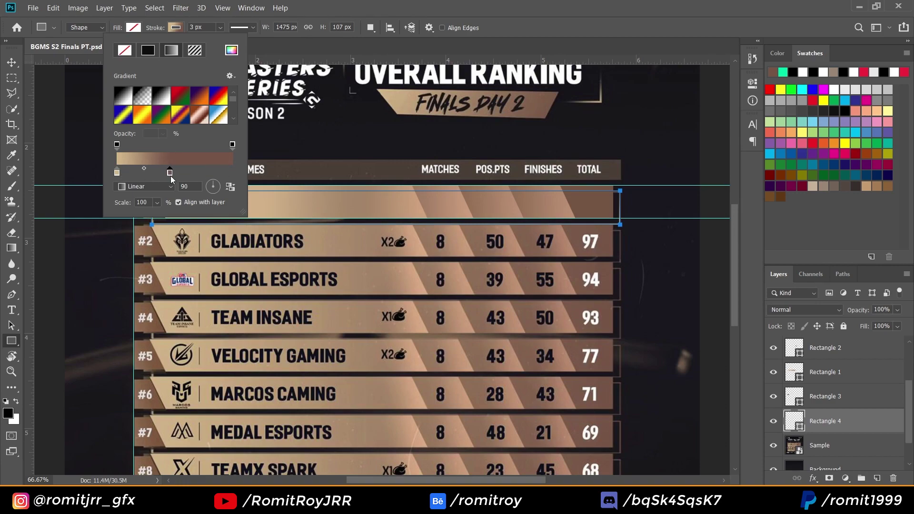
{"action": "key", "text": "ctrl+z"}
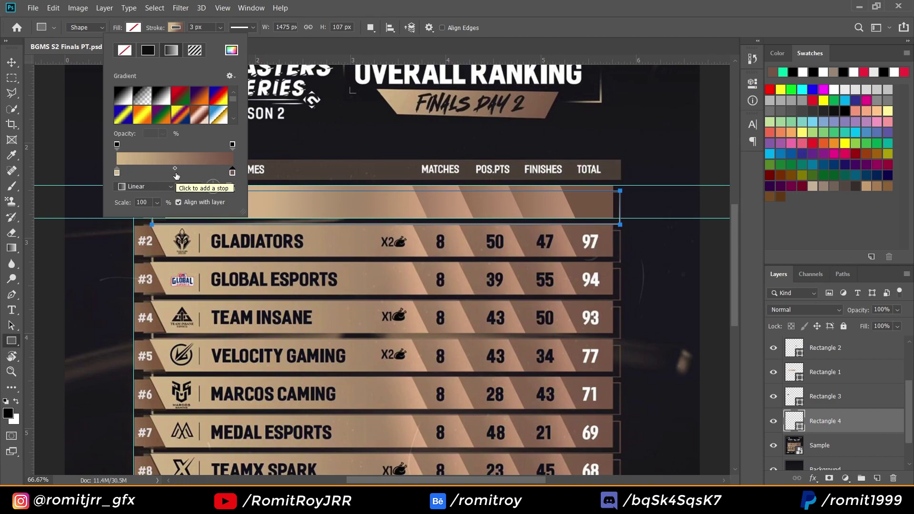
{"action": "left_click", "coordinate": [175, 173]}
{"action": "left_click", "coordinate": [168, 157]}
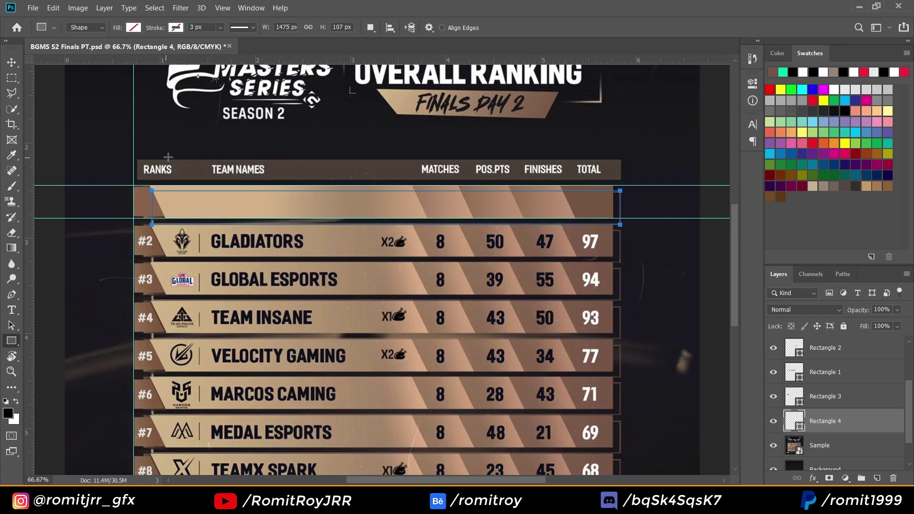
Redo the gradient change and recolour the middle stop with a brown sampled from the table
{"action": "left_click", "coordinate": [53, 7]}
{"action": "left_click", "coordinate": [63, 31]}
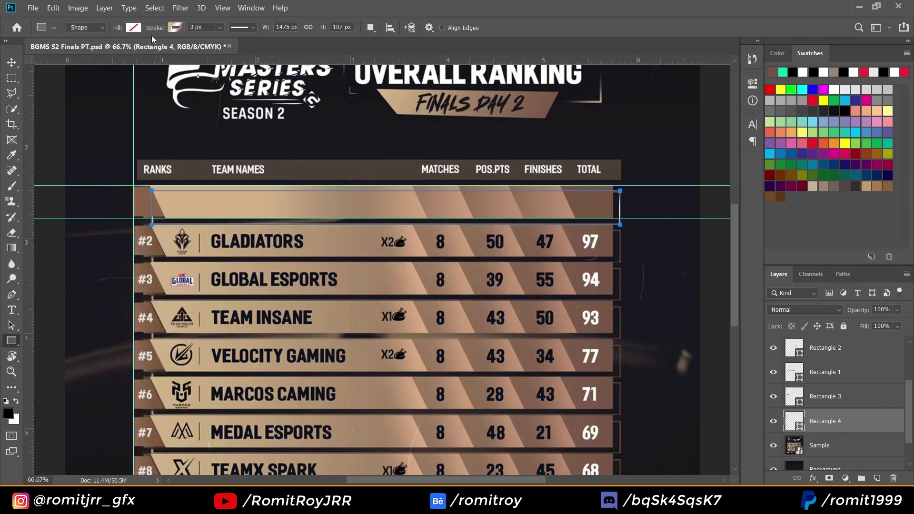
{"action": "left_click", "coordinate": [176, 28]}
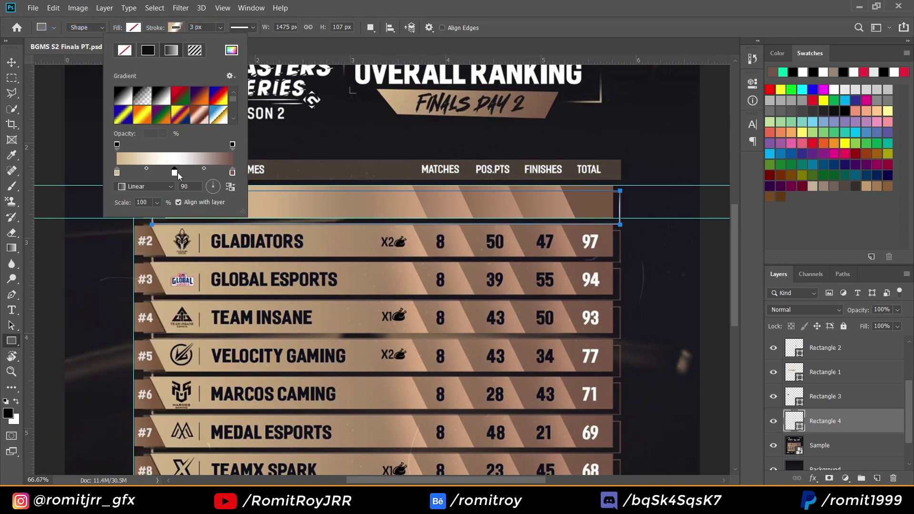
{"action": "double_click", "coordinate": [175, 173]}
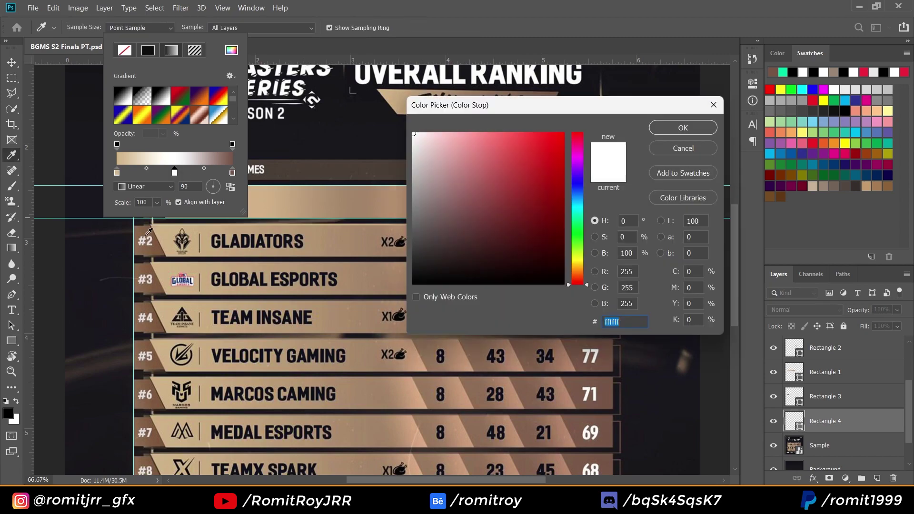
{"action": "left_click", "coordinate": [614, 355]}
{"action": "key", "text": "Return"}
{"action": "left_click", "coordinate": [12, 63]}
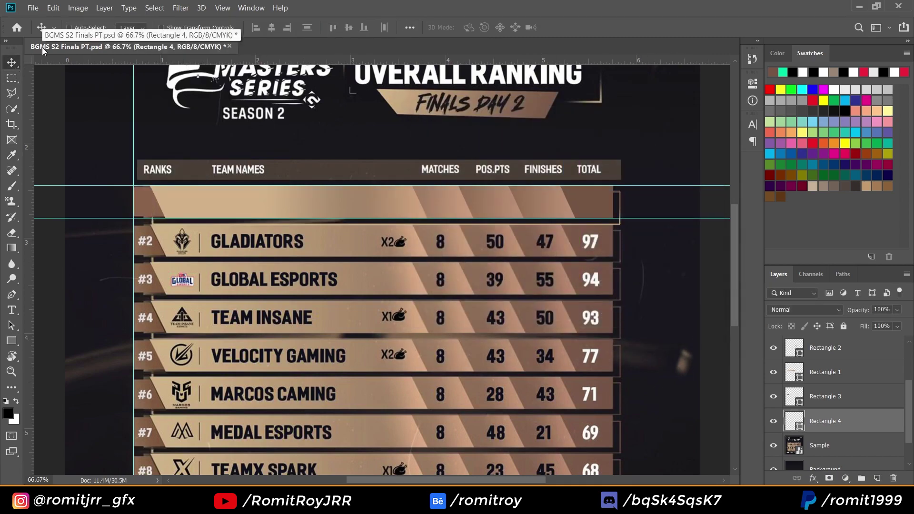
{"action": "key", "text": "u"}
{"action": "left_click", "coordinate": [175, 27]}
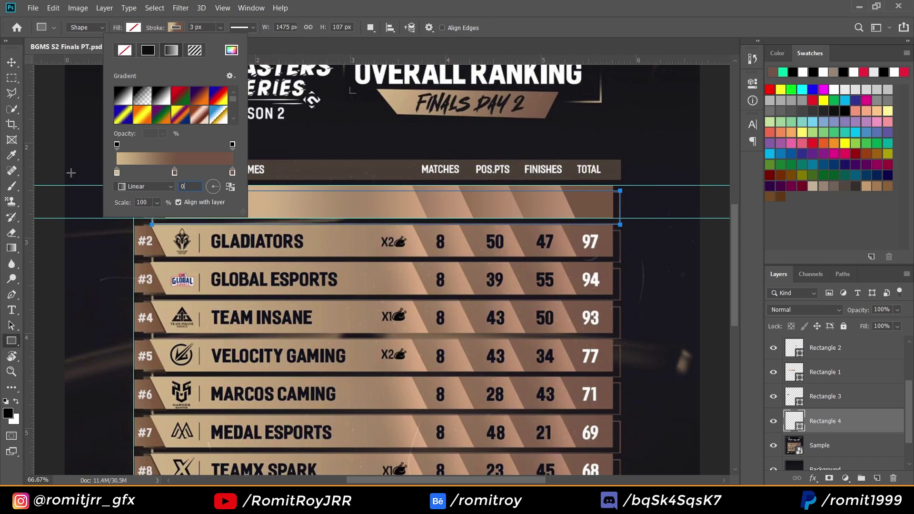
{"action": "left_click", "coordinate": [12, 63]}
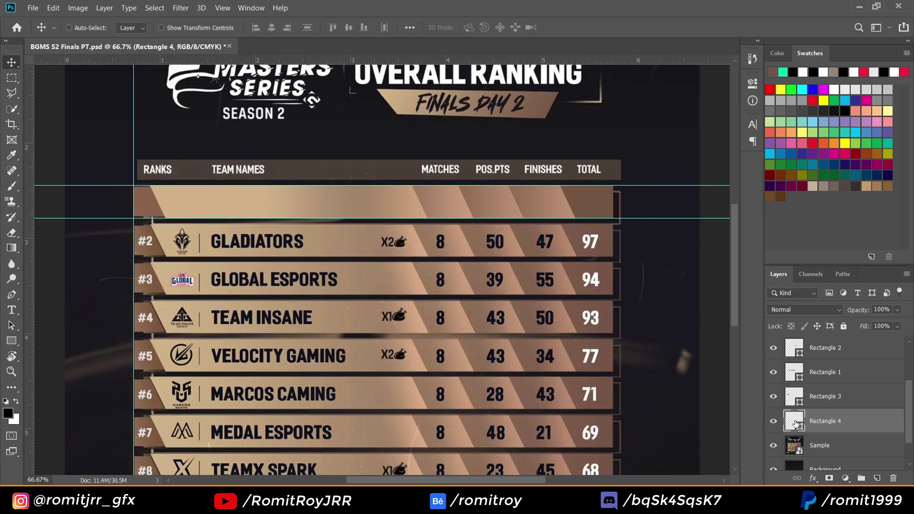
Change the outline gradient's right stop to dark brown #654539
{"action": "key", "text": "u"}
{"action": "left_click", "coordinate": [176, 27]}
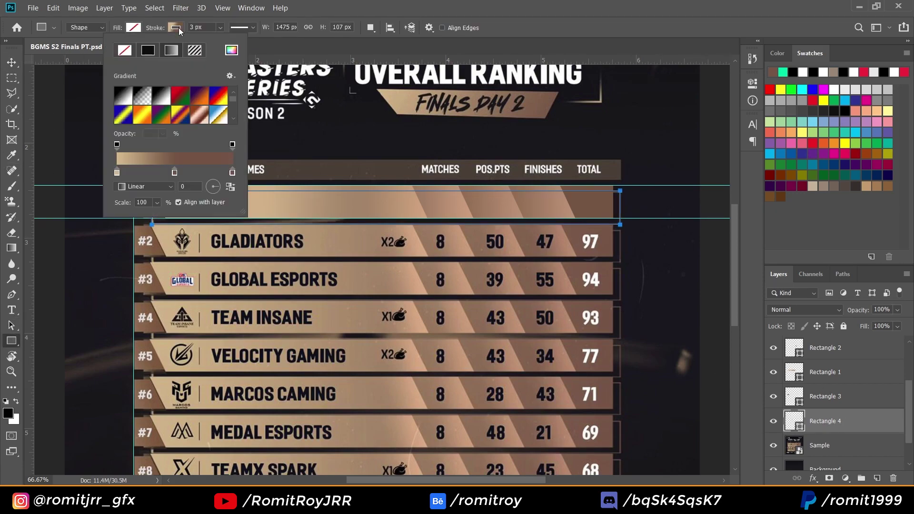
{"action": "double_click", "coordinate": [232, 174]}
{"action": "left_click", "coordinate": [475, 225]}
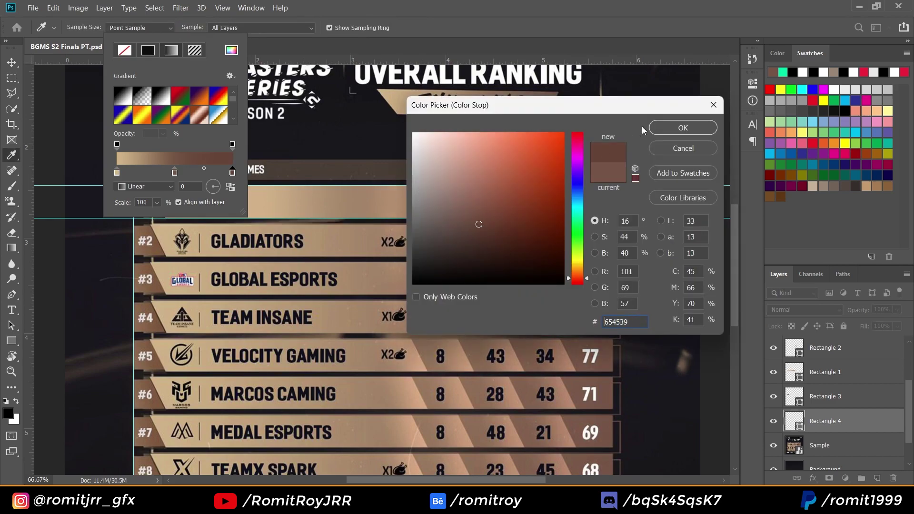
{"action": "left_click", "coordinate": [681, 127]}
{"action": "key", "text": "Return"}
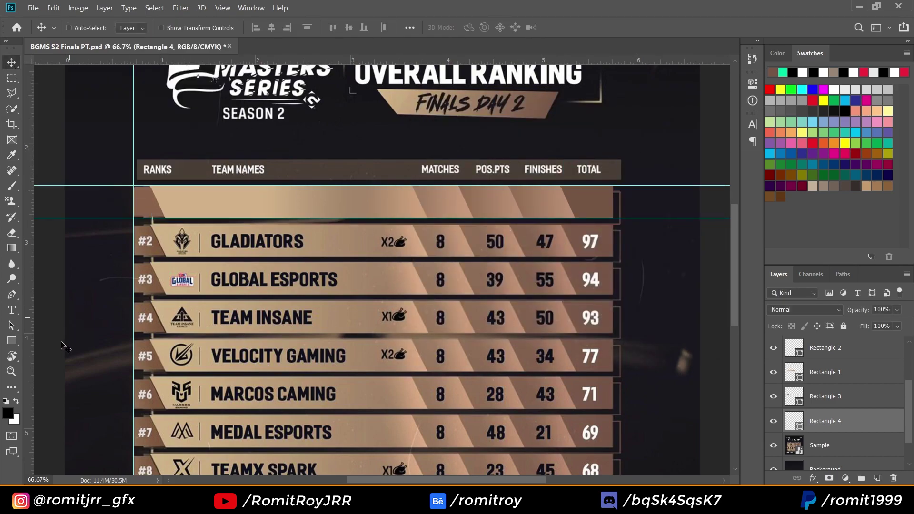
Try a 2 px outline width, then set it back to 3 px
{"action": "double_click", "coordinate": [212, 24]}
{"action": "type", "text": "2"}
{"action": "key", "text": "Return"}
{"action": "type", "text": "3"}
{"action": "key", "text": "Return"}
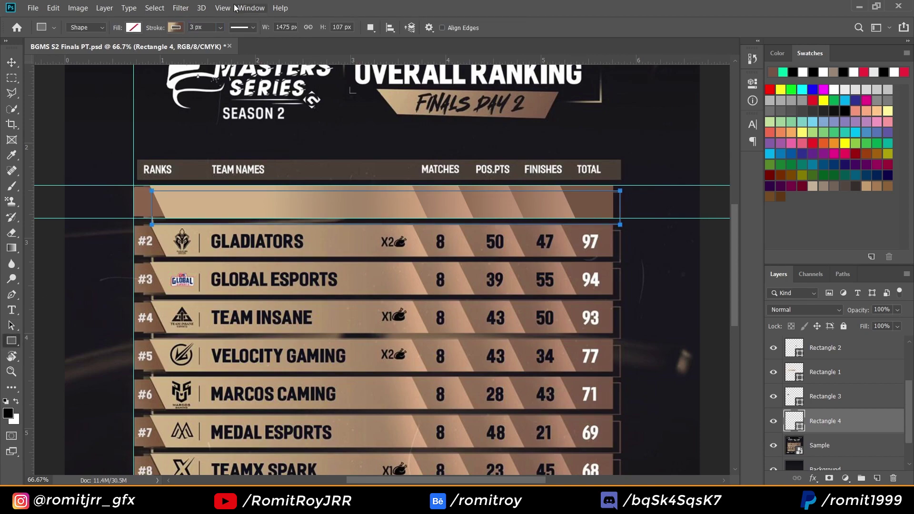
{"action": "left_click", "coordinate": [176, 27]}
Duplicate the Rectangle 1 layer
{"action": "key", "text": "v"}
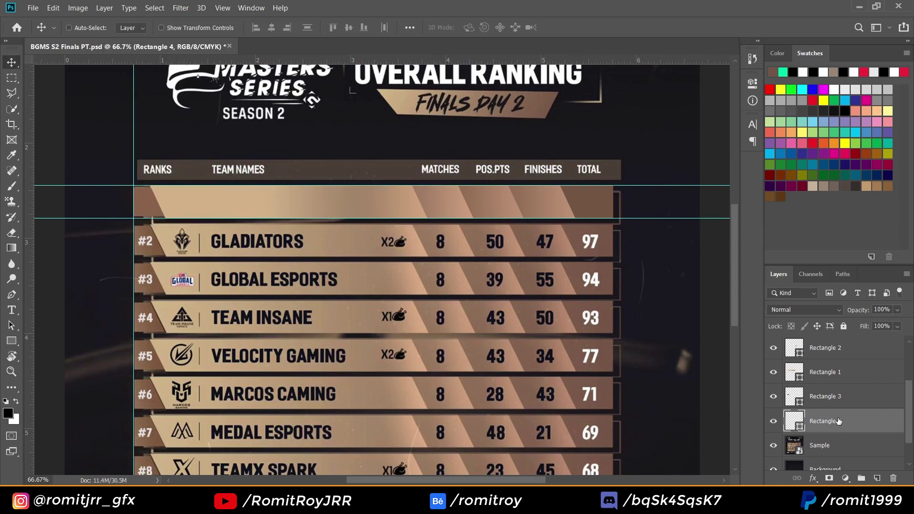
{"action": "scroll", "coordinate": [383, 275], "scroll_direction": "up", "scroll_amount": 1}
{"action": "scroll", "coordinate": [291, 393], "scroll_direction": "up", "scroll_amount": 1}
{"action": "scroll", "coordinate": [291, 392], "scroll_direction": "left", "scroll_amount": 2}
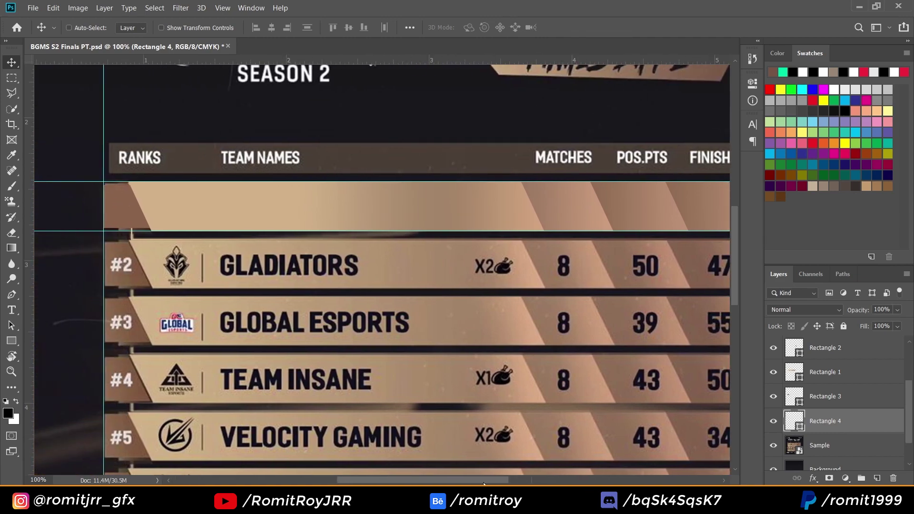
{"action": "left_click", "coordinate": [861, 378]}
{"action": "key", "text": "ctrl+j"}
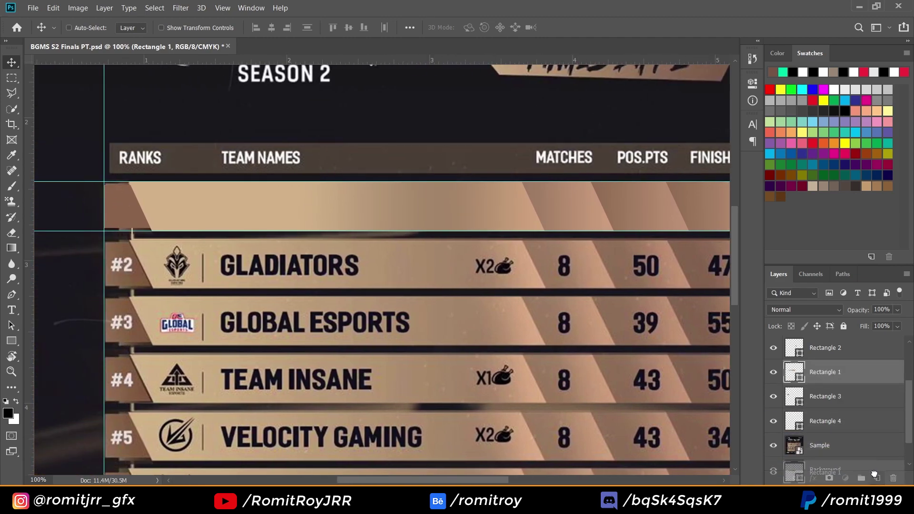
Attempt a .25 horizontal skew on the copy, then cancel after invalid-entry warnings
{"action": "key", "text": "ctrl+t"}
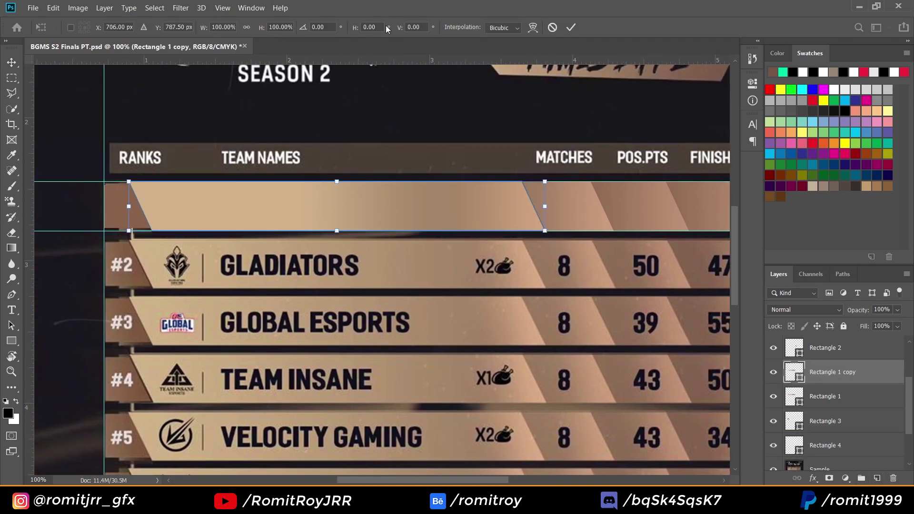
{"action": "left_click", "coordinate": [373, 27]}
{"action": "type", "text": ".25"}
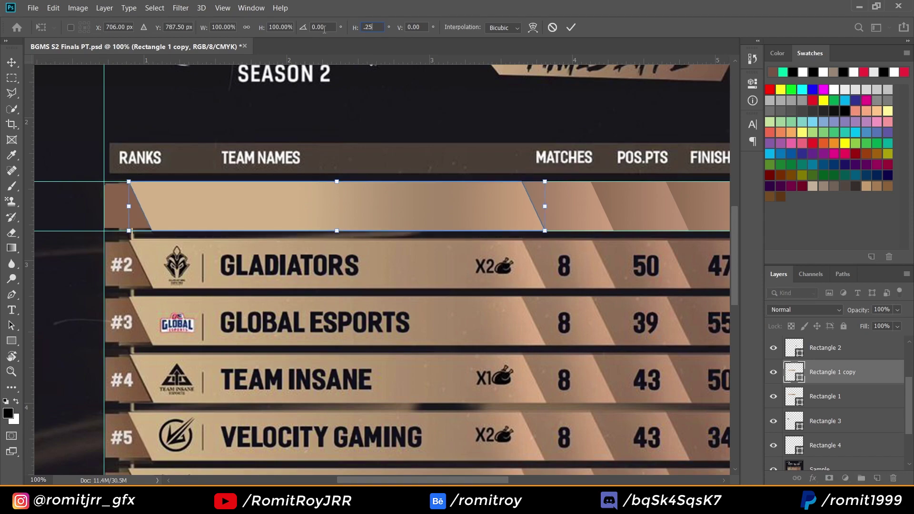
{"action": "key", "text": "Return"}
{"action": "left_click", "coordinate": [469, 196]}
{"action": "key", "text": "Return"}
{"action": "left_click", "coordinate": [473, 196]}
{"action": "key", "text": "Escape"}
Narrow the copy to a thin strip at the row's left end, stacked beneath Rectangle 1
{"action": "left_click_drag", "start_coordinate": [184, 215], "coordinate": [163, 214]}
{"action": "key", "text": "ctrl+t"}
{"action": "left_click_drag", "start_coordinate": [521, 200], "coordinate": [149, 186]}
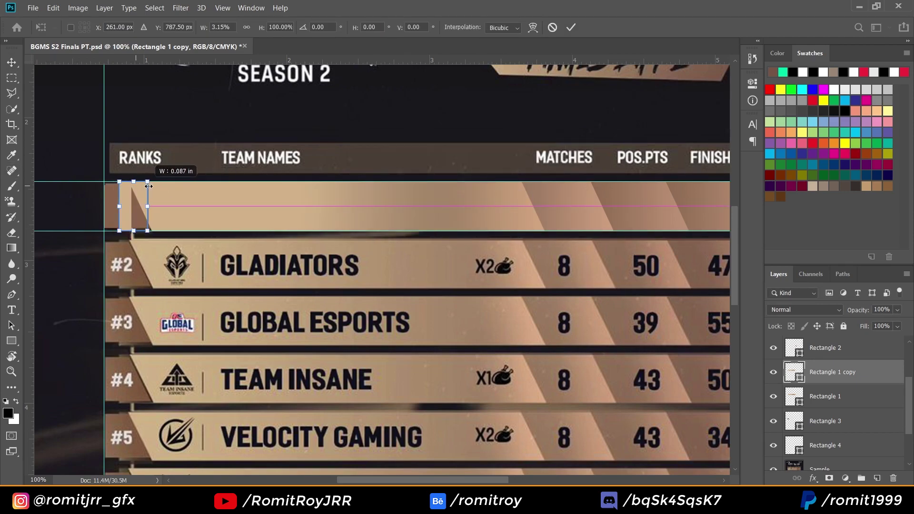
{"action": "key", "text": "Return"}
{"action": "scroll", "coordinate": [84, 127], "scroll_direction": "up", "scroll_amount": 3}
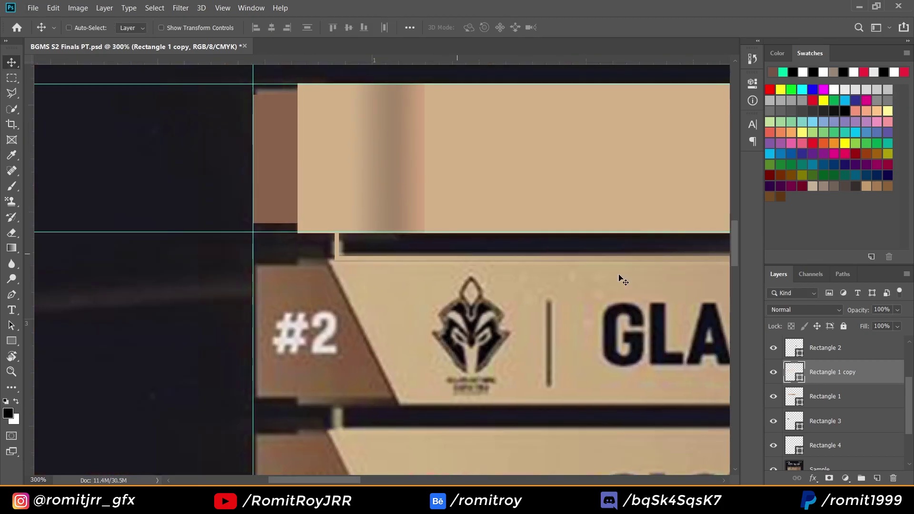
{"action": "left_click_drag", "start_coordinate": [832, 372], "coordinate": [838, 421]}
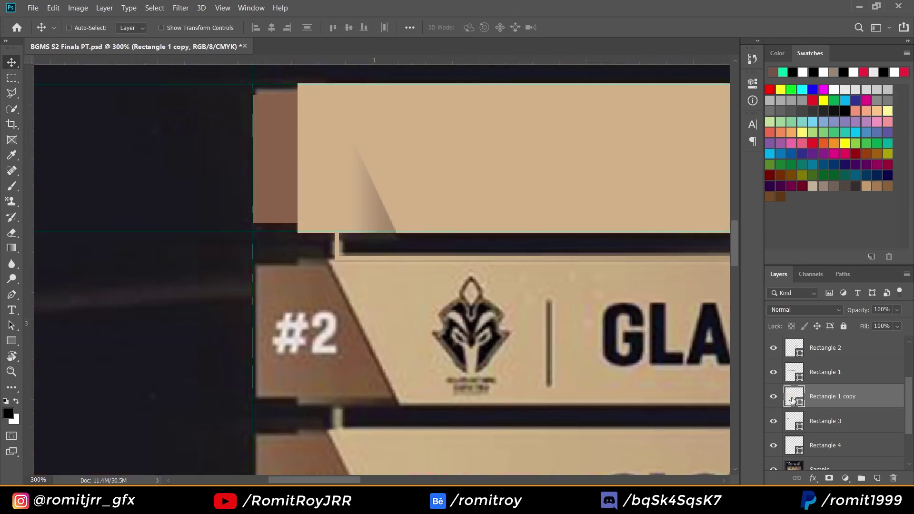
Add a brown stop, sampled from the rank tab, at the left end of the copy's gradient fill
{"action": "double_click", "coordinate": [794, 397]}
{"action": "left_click", "coordinate": [670, 153]}
{"action": "left_click_drag", "start_coordinate": [787, 343], "coordinate": [668, 347]}
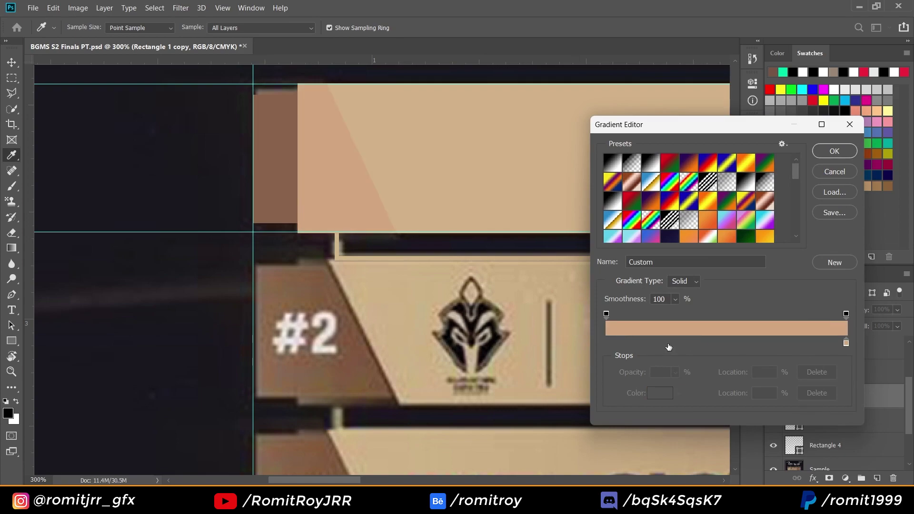
{"action": "left_click", "coordinate": [597, 345]}
{"action": "double_click", "coordinate": [602, 344]}
{"action": "type", "text": "7e6e61"}
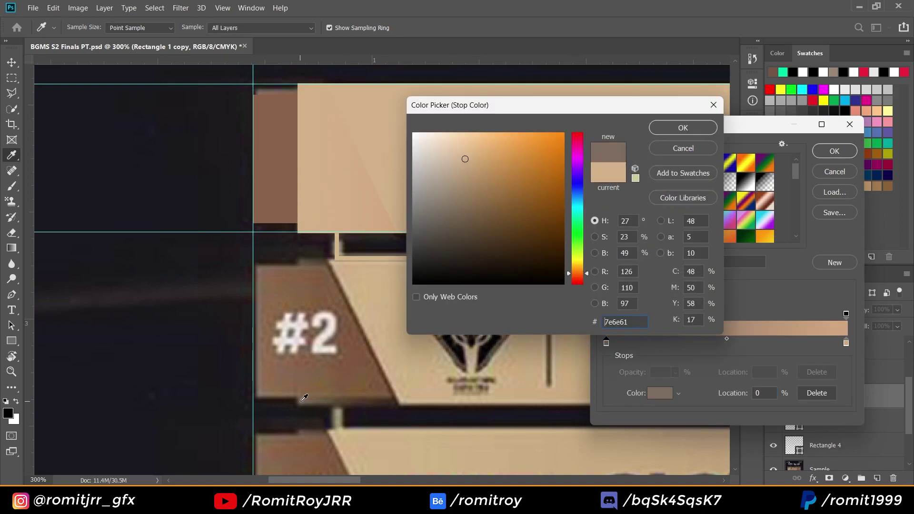
{"action": "left_click", "coordinate": [689, 128]}
Set the gradient's right stop to tan sampled from the row below and apply it
{"action": "left_click", "coordinate": [846, 342]}
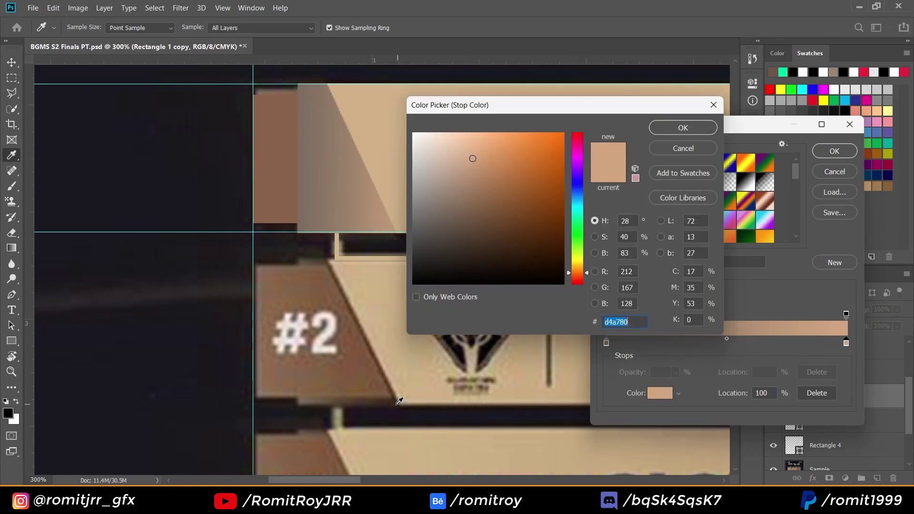
{"action": "left_click", "coordinate": [659, 392]}
{"action": "type", "text": "3e2d1c"}
{"action": "left_click", "coordinate": [698, 127]}
{"action": "left_click", "coordinate": [834, 151]}
{"action": "left_click", "coordinate": [758, 149]}
{"action": "key", "text": "v"}
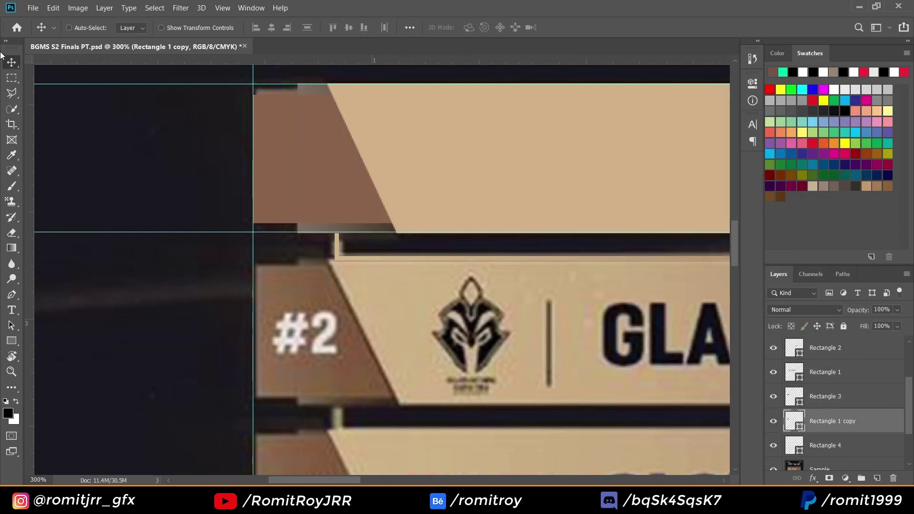
{"action": "key", "text": "ctrl+0"}
Place a vertical guide at the table's right edge
{"action": "key", "text": "ctrl+plus"}
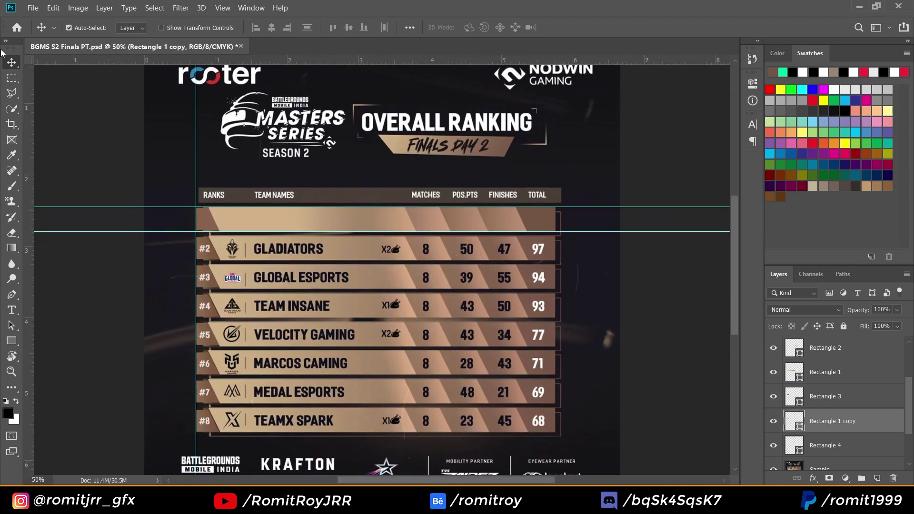
{"action": "key", "text": "ctrl+plus"}
{"action": "key", "text": "ctrl+semicolon"}
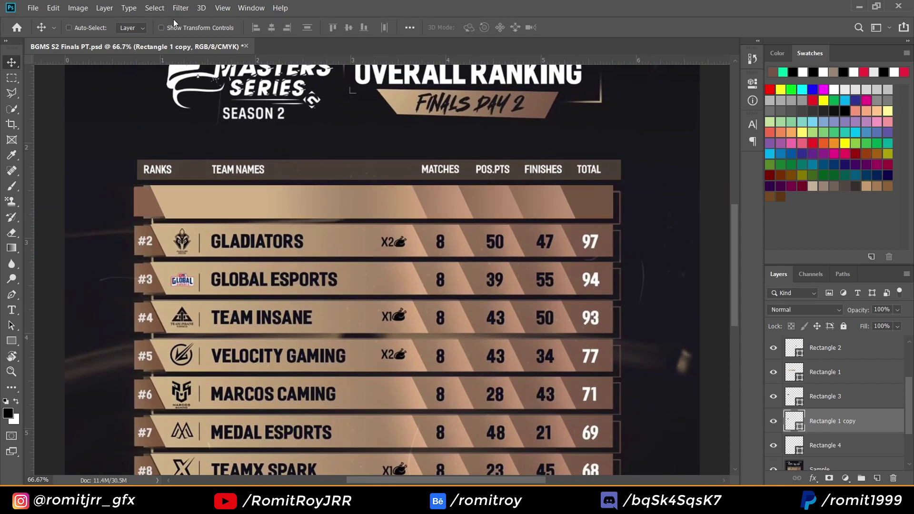
{"action": "scroll", "coordinate": [381, 267], "scroll_direction": "up", "scroll_amount": 1}
{"action": "key", "text": "ctrl+semicolon"}
{"action": "left_click_drag", "start_coordinate": [28, 315], "coordinate": [621, 321]}
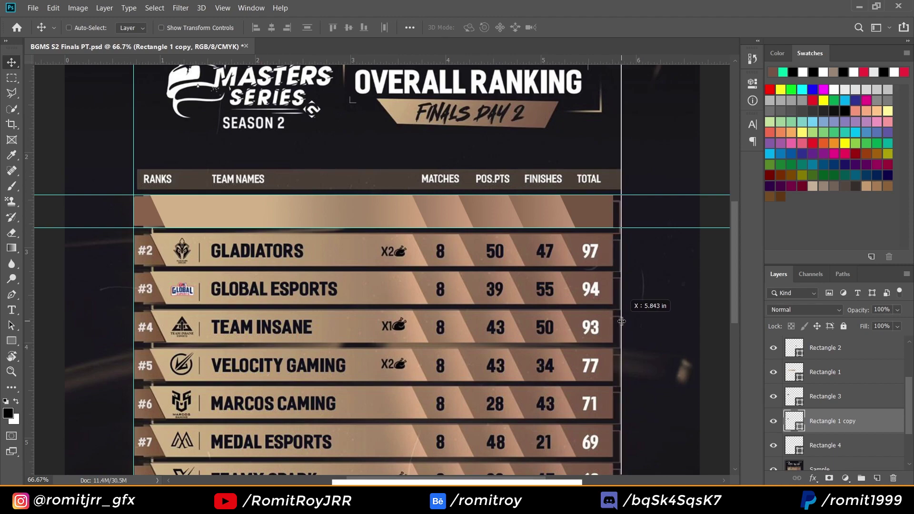
{"action": "left_click_drag", "start_coordinate": [621, 322], "coordinate": [621, 321]}
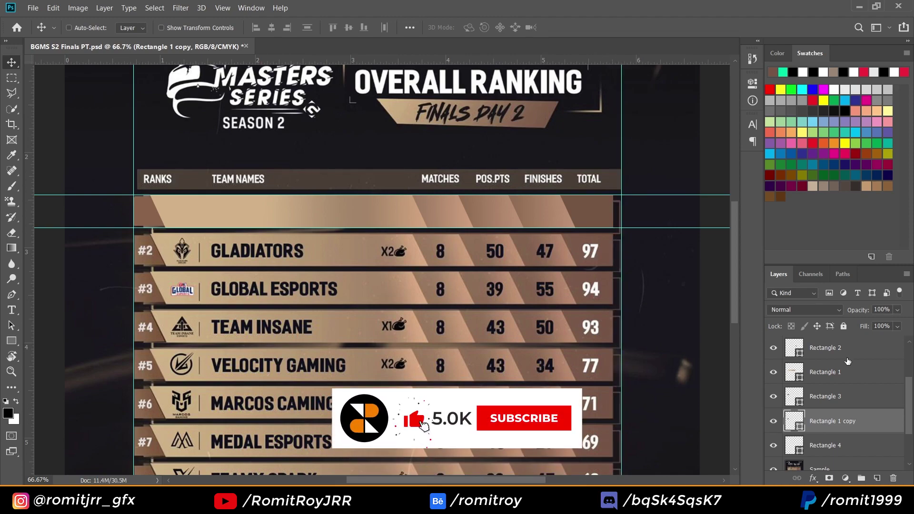
Group the rectangle layers as 'Cell' and convert the group to a smart object
{"action": "left_click", "coordinate": [825, 445]}
{"action": "scroll", "coordinate": [823, 428], "scroll_direction": "up", "scroll_amount": 3}
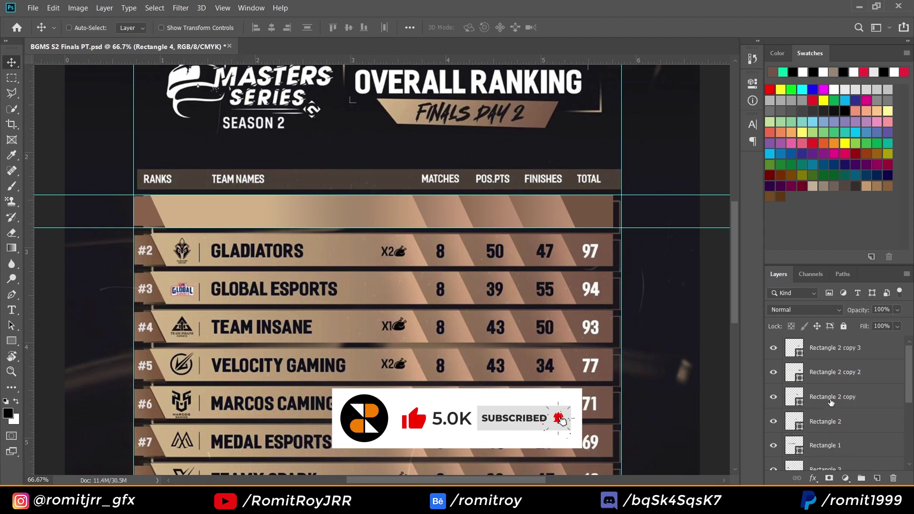
{"action": "left_click", "coordinate": [821, 355], "text": "shift"}
{"action": "key", "text": "ctrl+g"}
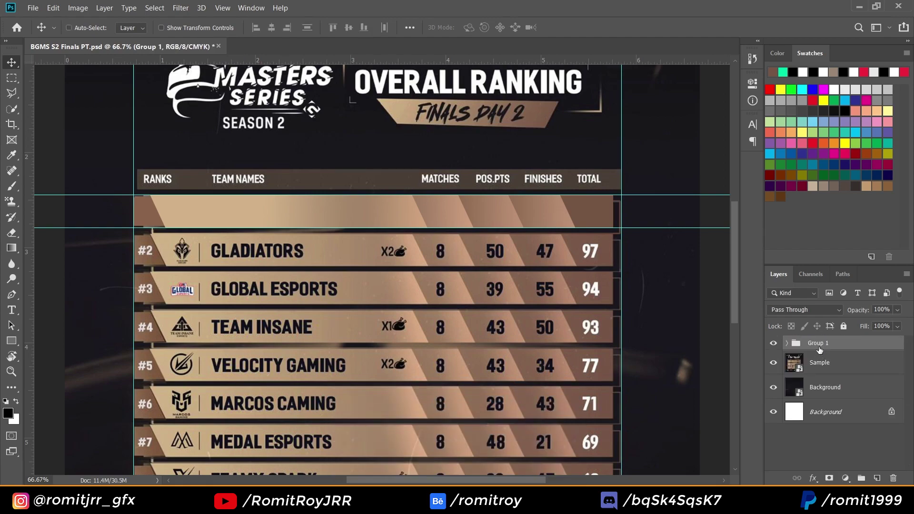
{"action": "double_click", "coordinate": [816, 342]}
{"action": "type", "text": "Cell"}
{"action": "key", "text": "Return"}
{"action": "right_click", "coordinate": [817, 343]}
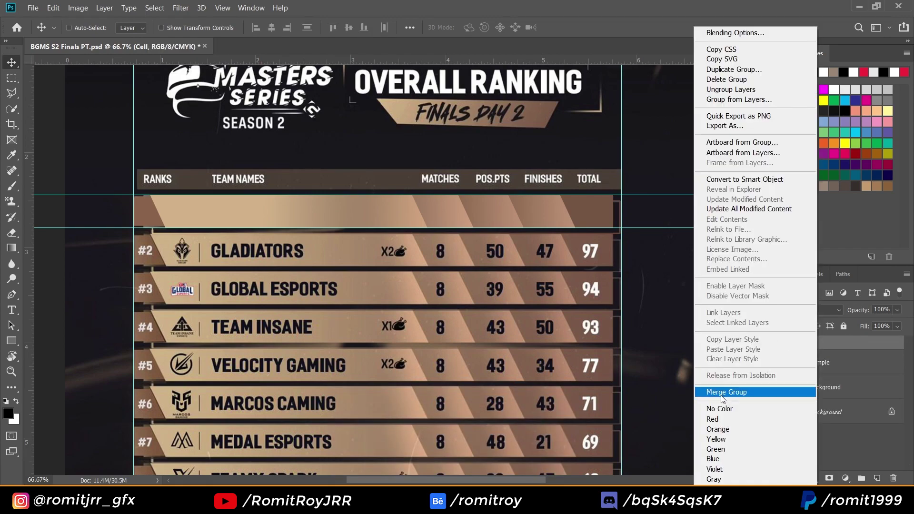
{"action": "left_click", "coordinate": [732, 187]}
Duplicate the Cell bar down over every ranking row and space the copies evenly
{"action": "key", "text": "ctrl+j"}
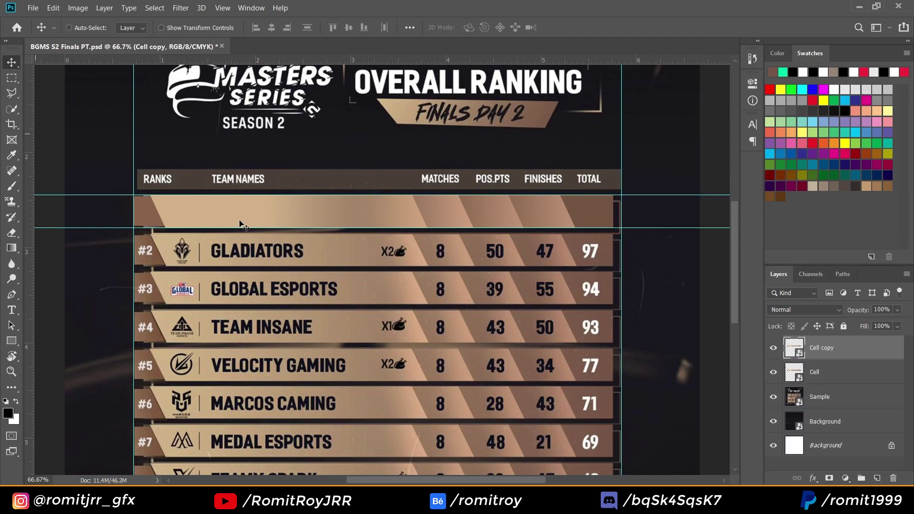
{"action": "left_click_drag", "start_coordinate": [261, 238], "coordinate": [258, 271]}
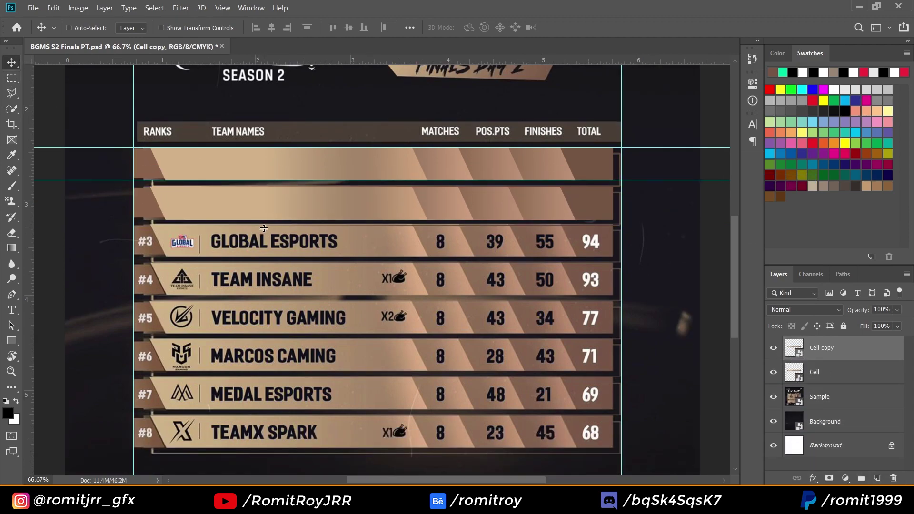
{"action": "scroll", "coordinate": [258, 270], "scroll_direction": "down", "scroll_amount": 3}
{"action": "key", "text": "ctrl+j"}
{"action": "key", "text": "ctrl+j"}
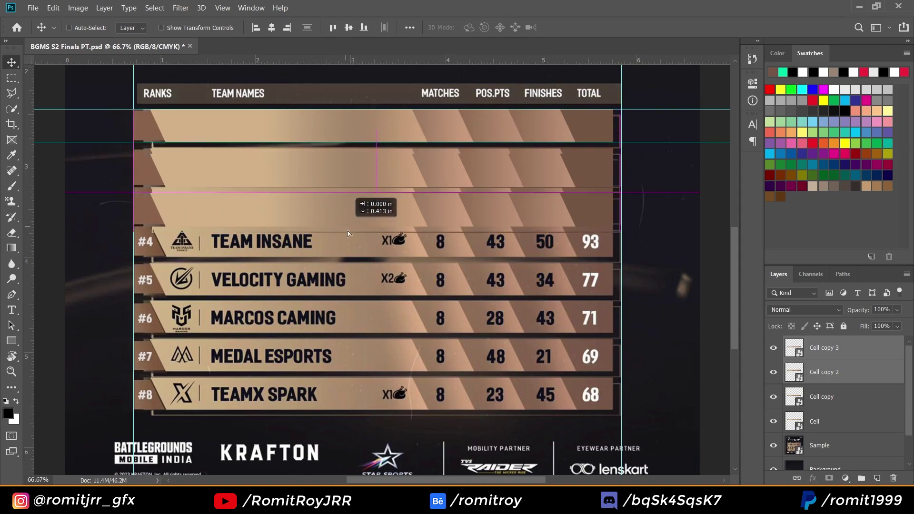
{"action": "left_click_drag", "start_coordinate": [339, 183], "coordinate": [349, 264]}
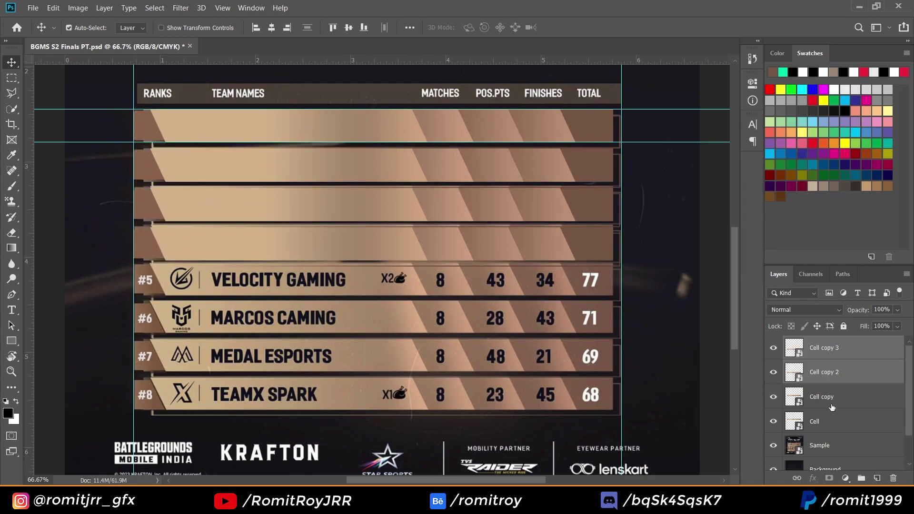
{"action": "key", "text": "ctrl+j"}
{"action": "key", "text": "ctrl+j"}
{"action": "left_click_drag", "start_coordinate": [367, 244], "coordinate": [389, 370]}
{"action": "key", "text": "Up"}
{"action": "key", "text": "Up"}
{"action": "key", "text": "Up"}
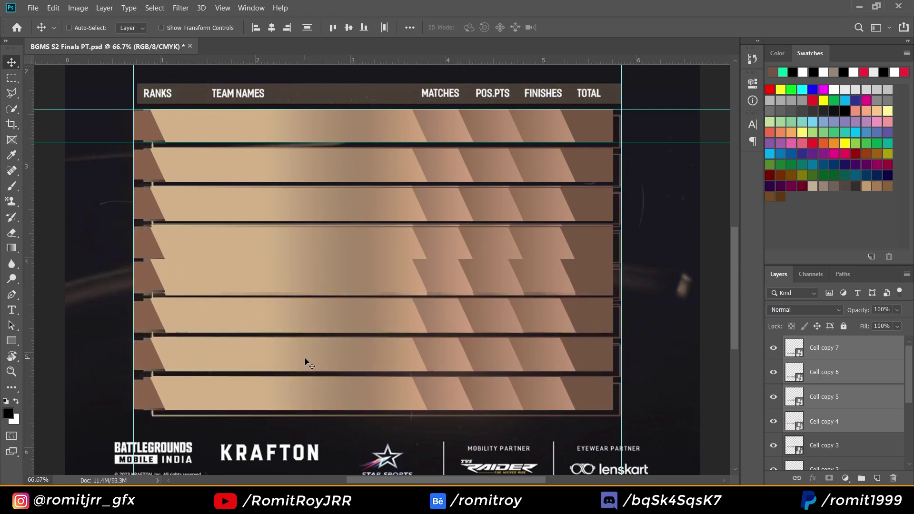
{"action": "key", "text": "Up"}
{"action": "key", "text": "Up"}
{"action": "scroll", "coordinate": [853, 361], "scroll_direction": "down", "scroll_amount": 5}
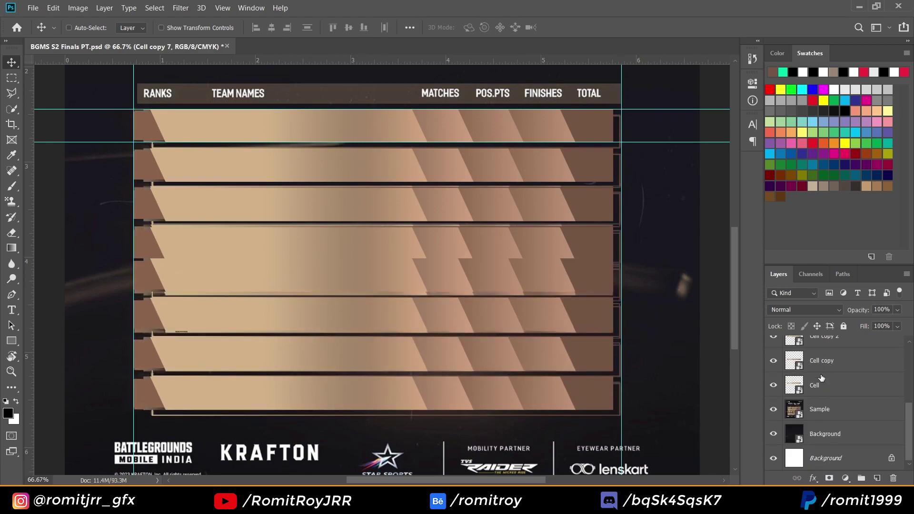
{"action": "left_click", "coordinate": [837, 385], "text": "shift"}
{"action": "left_click", "coordinate": [307, 27]}
Toggle the reference design off and back on, then draw a bar over the column-header row
{"action": "scroll", "coordinate": [513, 300], "scroll_direction": "up", "scroll_amount": 1}
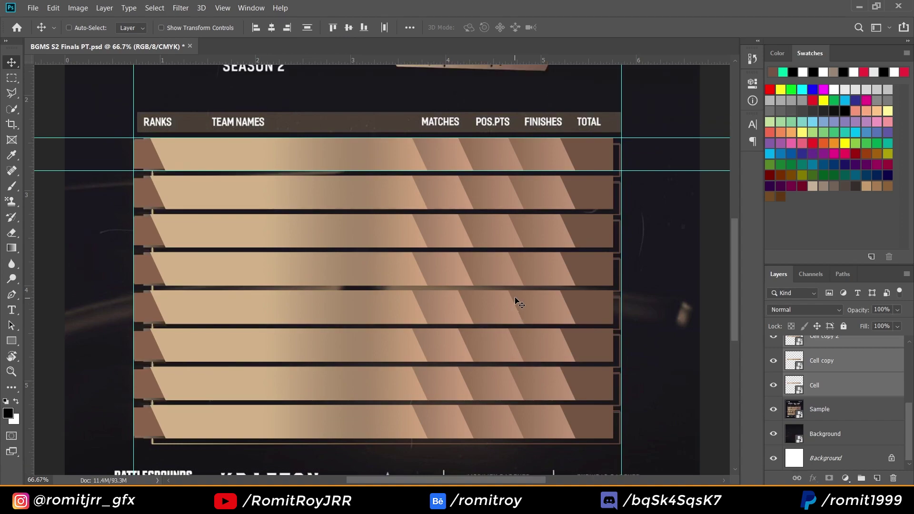
{"action": "scroll", "coordinate": [513, 300], "scroll_direction": "up", "scroll_amount": 2}
{"action": "left_click", "coordinate": [775, 409]}
{"action": "scroll", "coordinate": [514, 288], "scroll_direction": "down", "scroll_amount": 3}
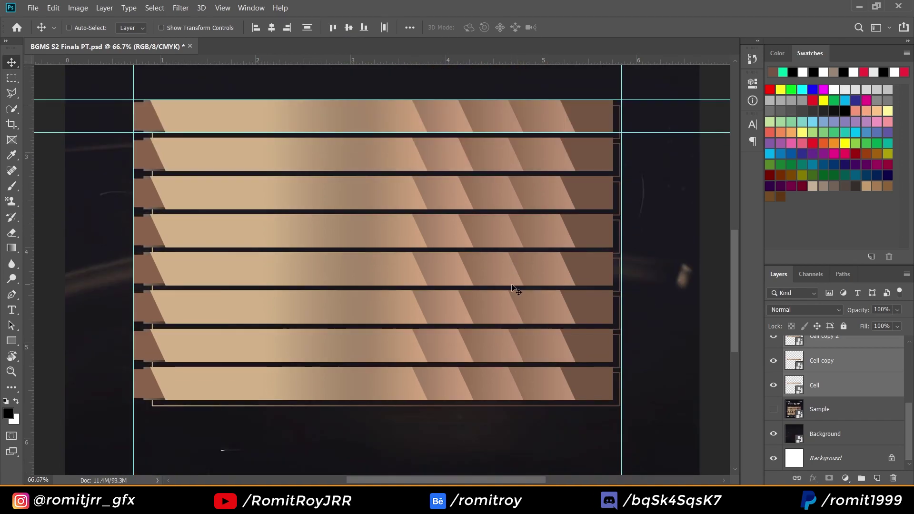
{"action": "scroll", "coordinate": [508, 288], "scroll_direction": "up", "scroll_amount": 3}
{"action": "scroll", "coordinate": [508, 288], "scroll_direction": "up", "scroll_amount": 2}
{"action": "left_click", "coordinate": [773, 409]}
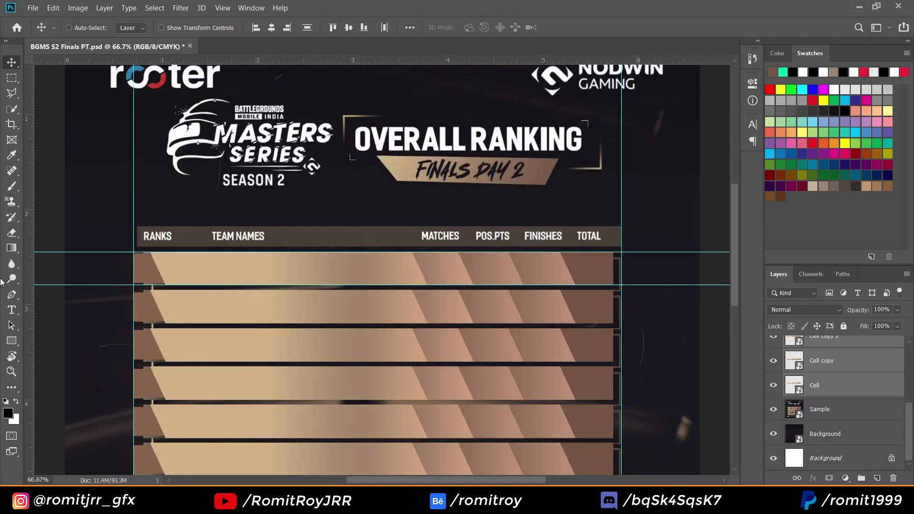
{"action": "left_click", "coordinate": [11, 341]}
{"action": "left_click_drag", "start_coordinate": [133, 227], "coordinate": [621, 247]}
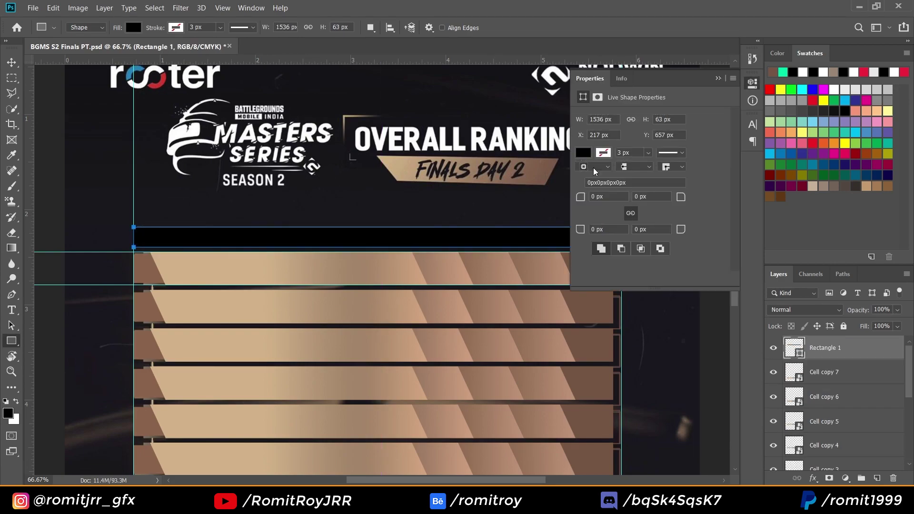
Move the reference layer above the new header bar and switch the bar's fill to a gradient
{"action": "scroll", "coordinate": [802, 373], "scroll_direction": "down", "scroll_amount": 2}
{"action": "scroll", "coordinate": [802, 373], "scroll_direction": "up", "scroll_amount": 1}
{"action": "left_click_drag", "start_coordinate": [794, 462], "coordinate": [805, 345]}
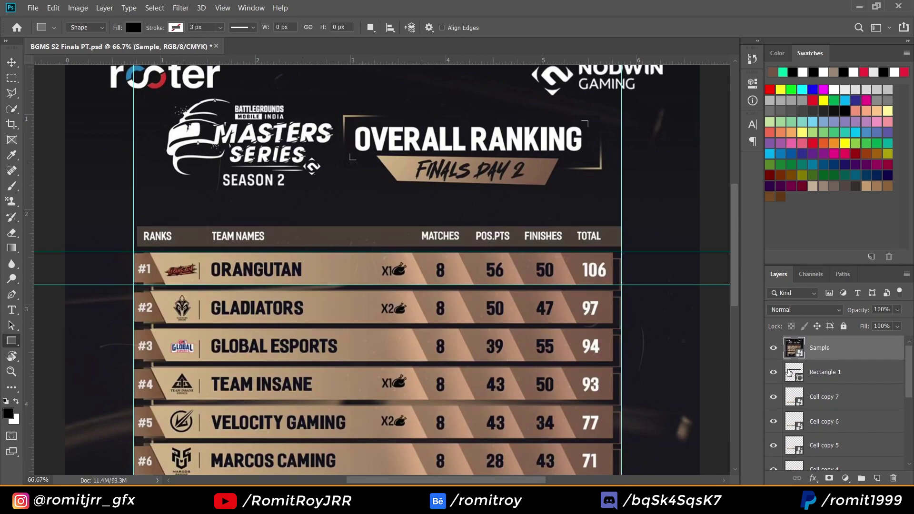
{"action": "double_click", "coordinate": [793, 372]}
{"action": "left_click", "coordinate": [652, 132]}
{"action": "left_click", "coordinate": [133, 27]}
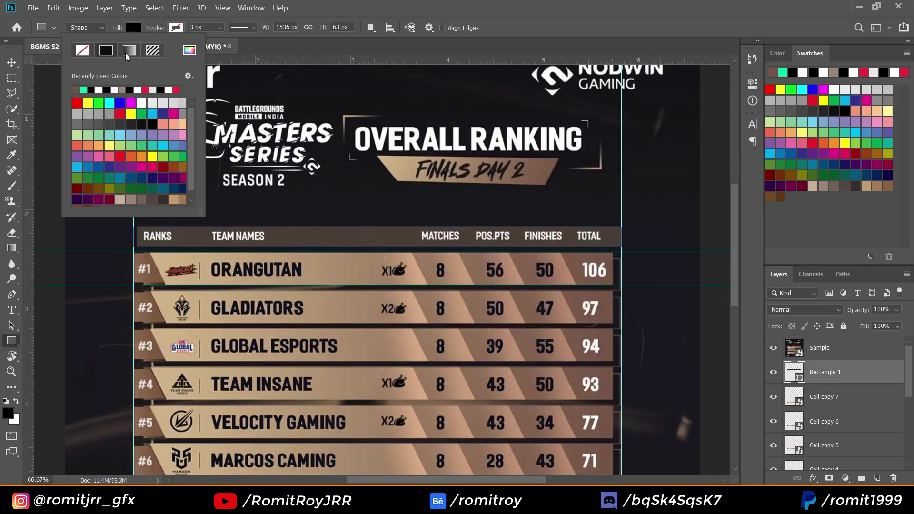
{"action": "left_click", "coordinate": [129, 51]}
Open the bar's gradient fill settings and the gradient stop editor
{"action": "double_click", "coordinate": [798, 366]}
{"action": "left_click", "coordinate": [669, 150]}
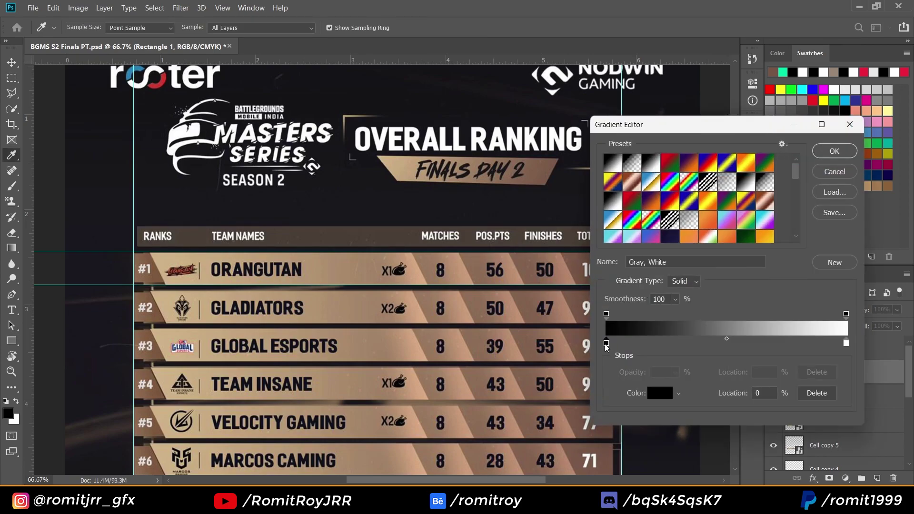
{"action": "double_click", "coordinate": [606, 346]}
{"action": "key", "text": "Escape"}
{"action": "key", "text": "Escape"}
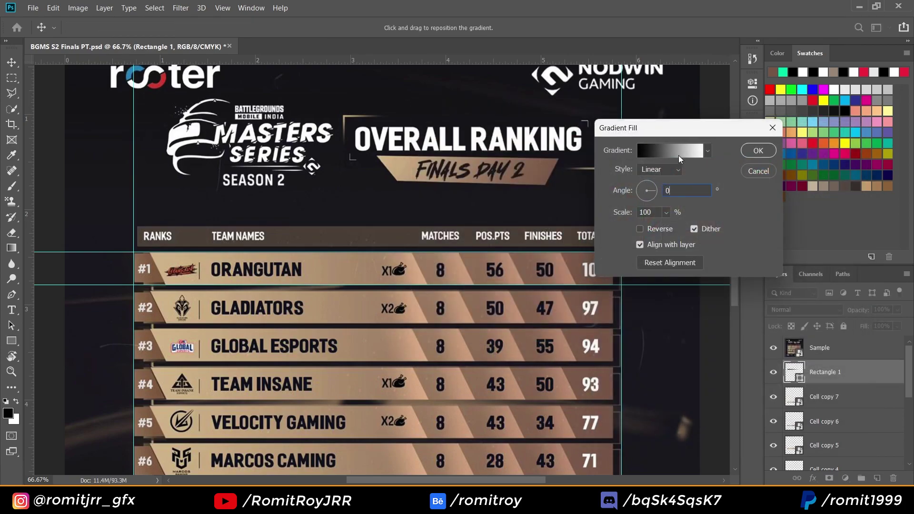
{"action": "left_click", "coordinate": [670, 151]}
{"action": "left_click", "coordinate": [828, 151]}
{"action": "left_click", "coordinate": [757, 151]}
{"action": "double_click", "coordinate": [800, 367]}
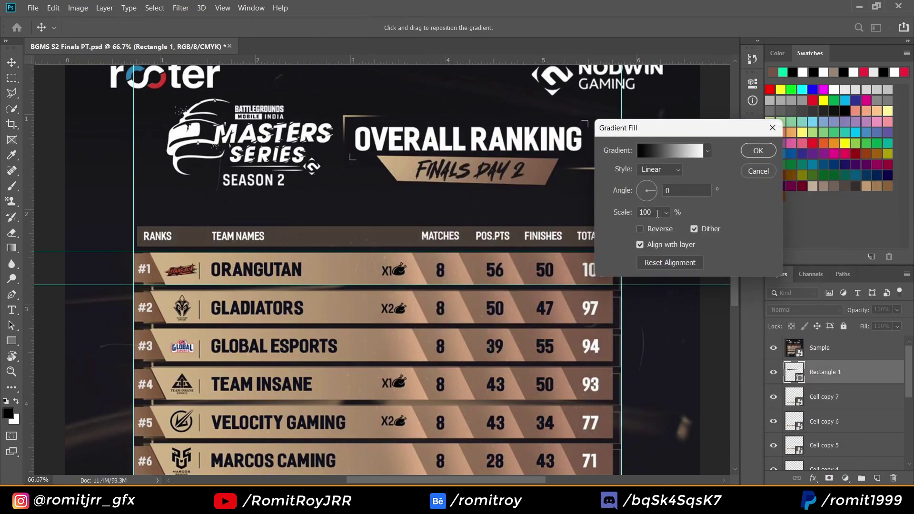
{"action": "left_click_drag", "start_coordinate": [619, 124], "coordinate": [697, 120]}
{"action": "left_click", "coordinate": [755, 144]}
Set the gradient's right stop to dark brown sampled from the reference header
{"action": "double_click", "coordinate": [903, 341]}
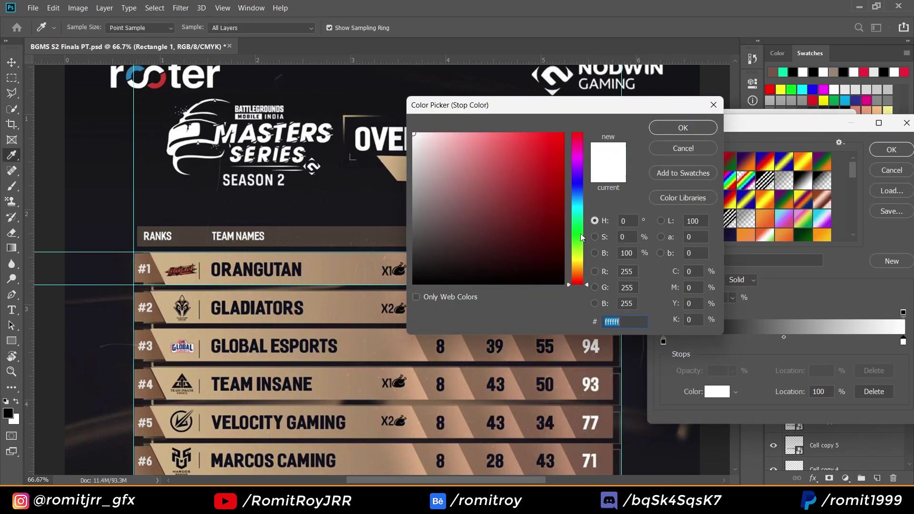
{"action": "left_click", "coordinate": [672, 128]}
{"action": "double_click", "coordinate": [902, 341]}
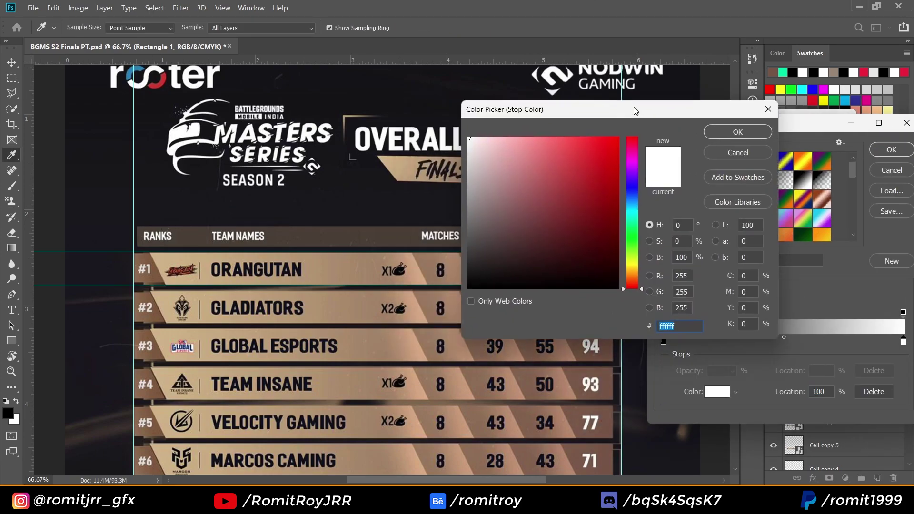
{"action": "left_click_drag", "start_coordinate": [547, 104], "coordinate": [514, 266]}
{"action": "left_click", "coordinate": [619, 231]}
{"action": "left_click", "coordinate": [709, 289]}
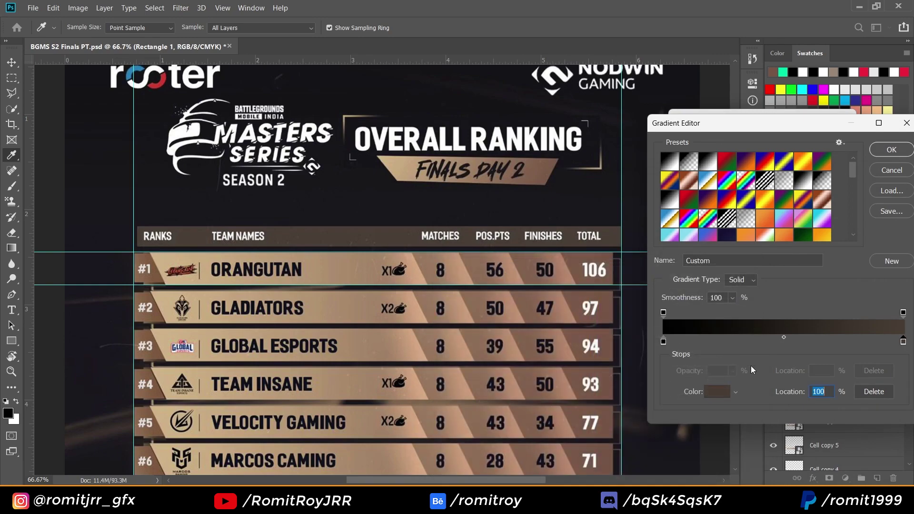
Sample brown from the RANKS header for the left stop, apply the gradient, and recheck against the reference
{"action": "double_click", "coordinate": [663, 342]}
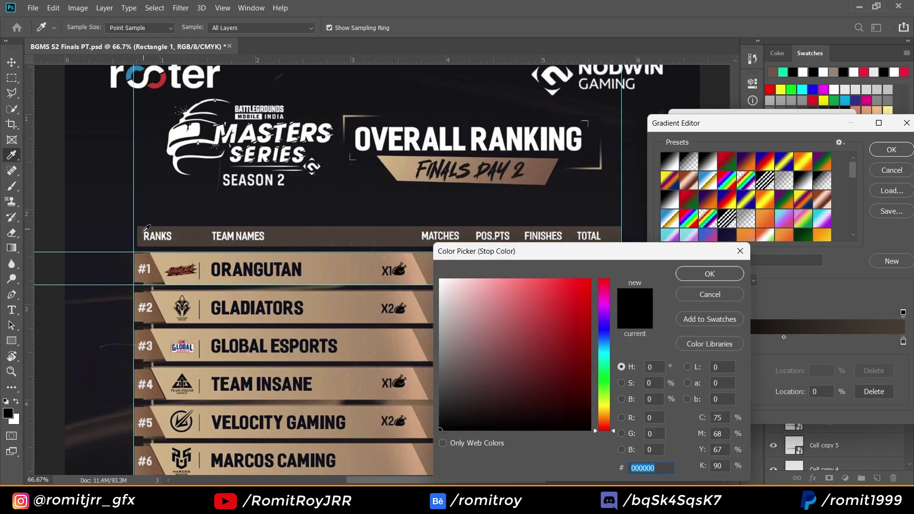
{"action": "left_click", "coordinate": [623, 239]}
{"action": "left_click", "coordinate": [142, 235]}
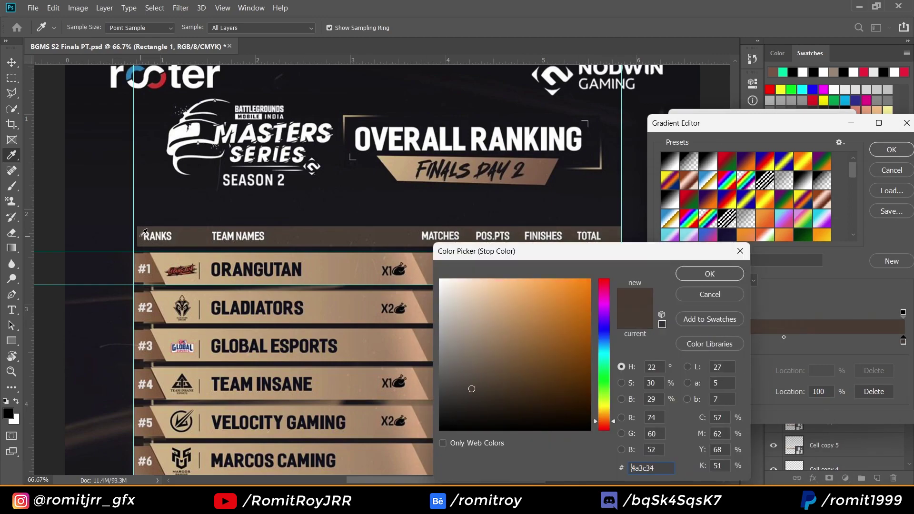
{"action": "left_click", "coordinate": [709, 273]}
{"action": "left_click", "coordinate": [891, 149]}
{"action": "left_click", "coordinate": [830, 119]}
{"action": "left_click", "coordinate": [773, 347]}
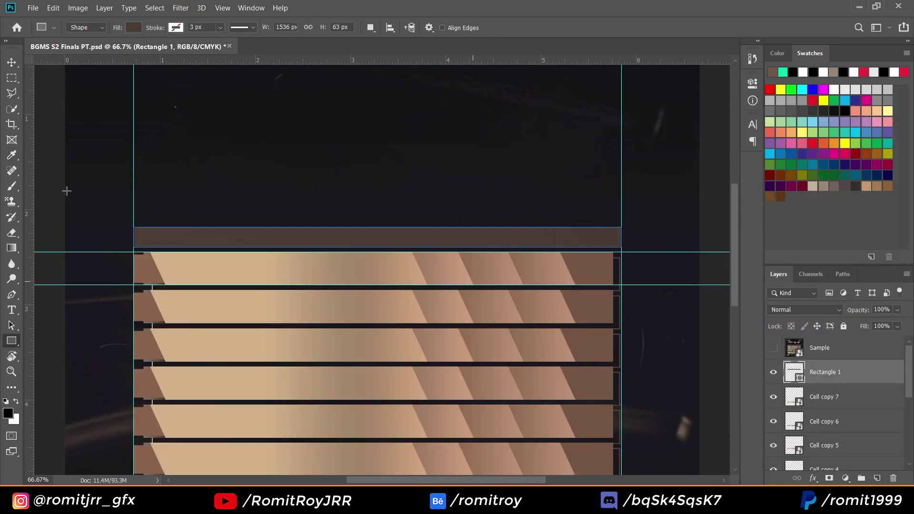
{"action": "key", "text": "v"}
{"action": "left_click", "coordinate": [773, 348]}
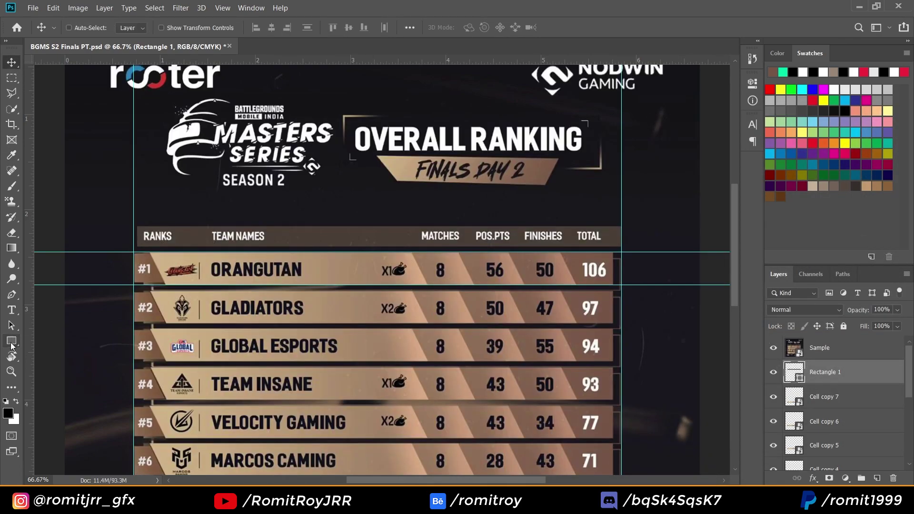
Add an 'ORANGUTAN' text layer in the first row, above the reference layer
{"action": "key", "text": "t"}
{"action": "left_click", "coordinate": [819, 348]}
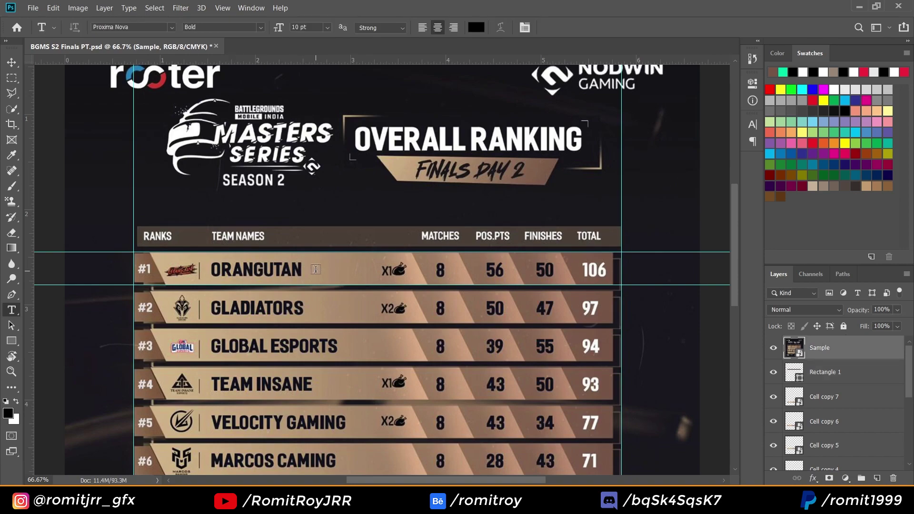
{"action": "left_click", "coordinate": [308, 275]}
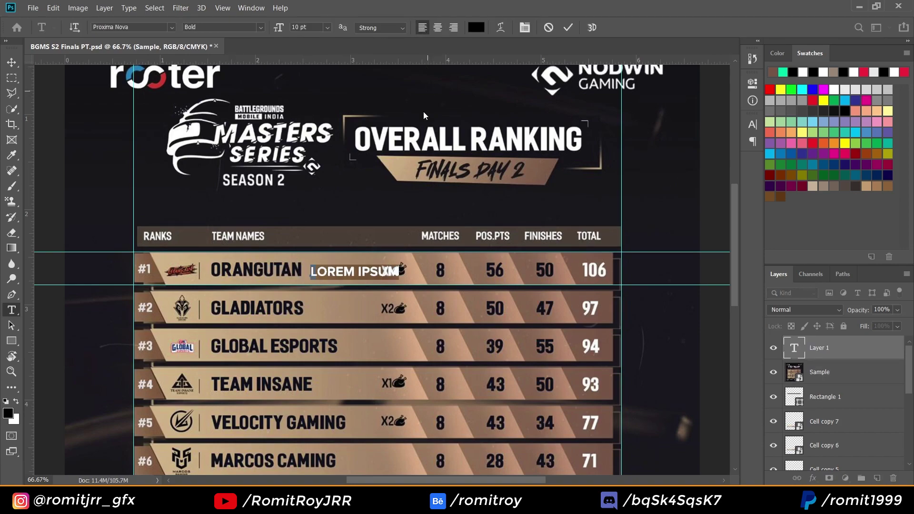
{"action": "type", "text": "ORANGUTAN"}
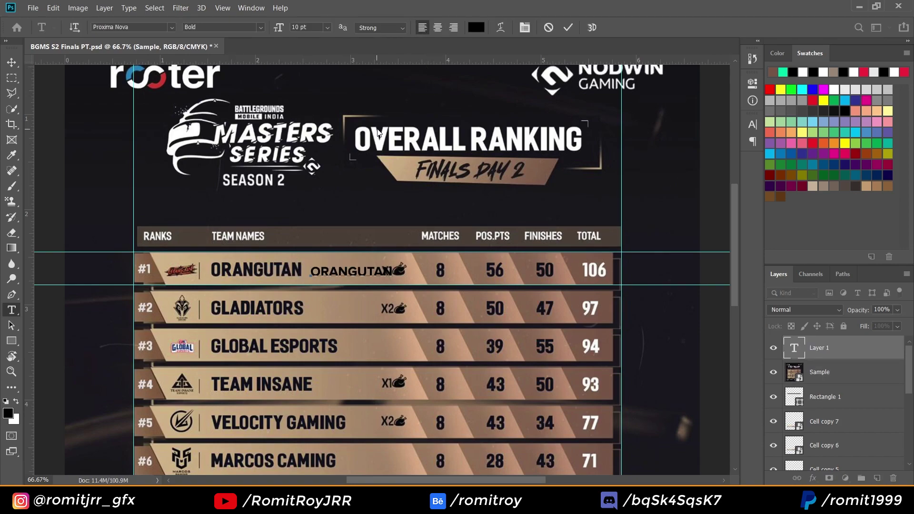
{"action": "key", "text": "ctrl+a"}
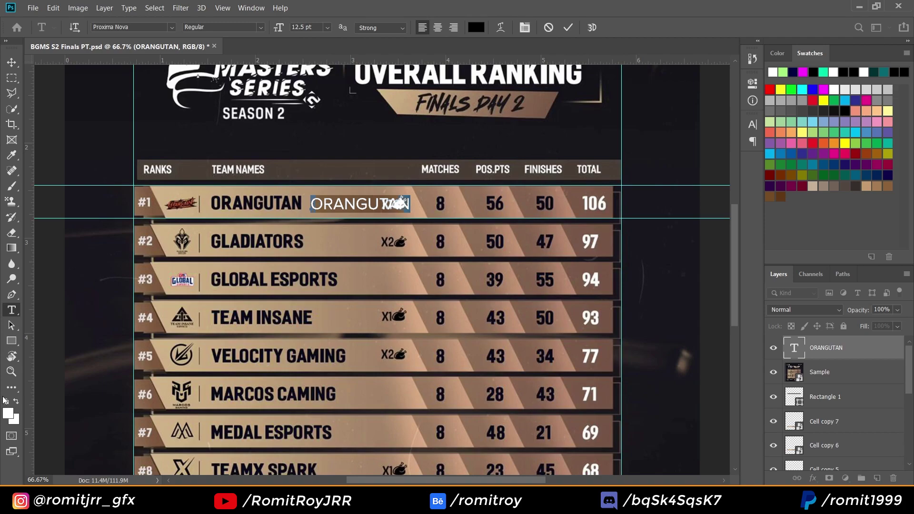
Set the ORANGUTAN text to URW DIN Bold at 14 pt
{"action": "left_click", "coordinate": [141, 25]}
{"action": "type", "text": "urw"}
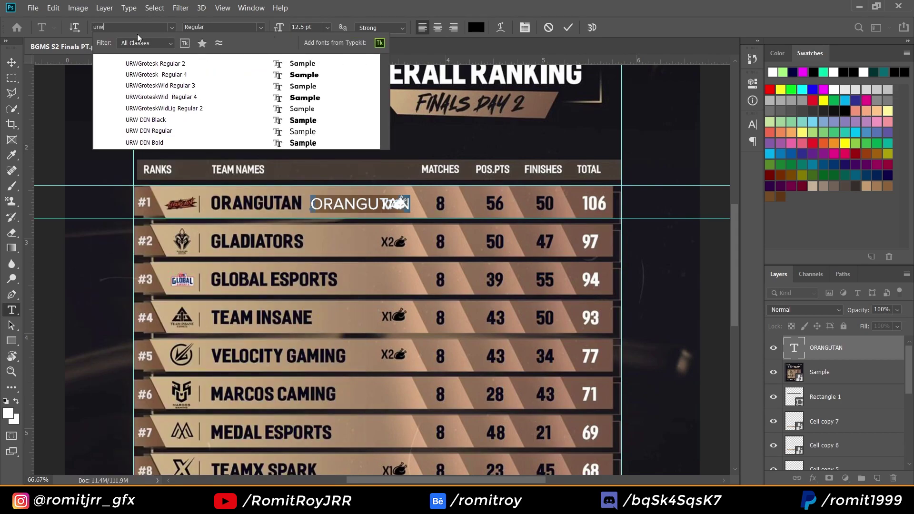
{"action": "left_click", "coordinate": [145, 143]}
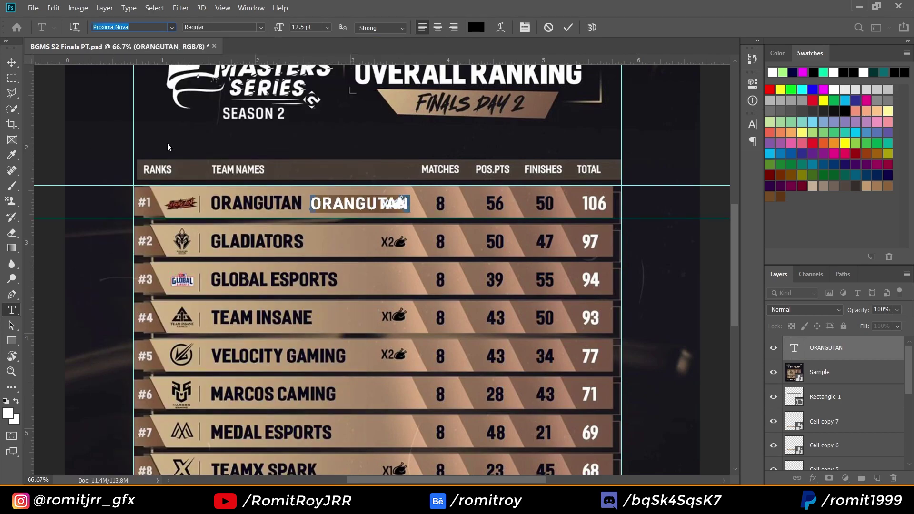
{"action": "left_click", "coordinate": [314, 202]}
{"action": "left_click_drag", "start_coordinate": [314, 202], "coordinate": [424, 211]}
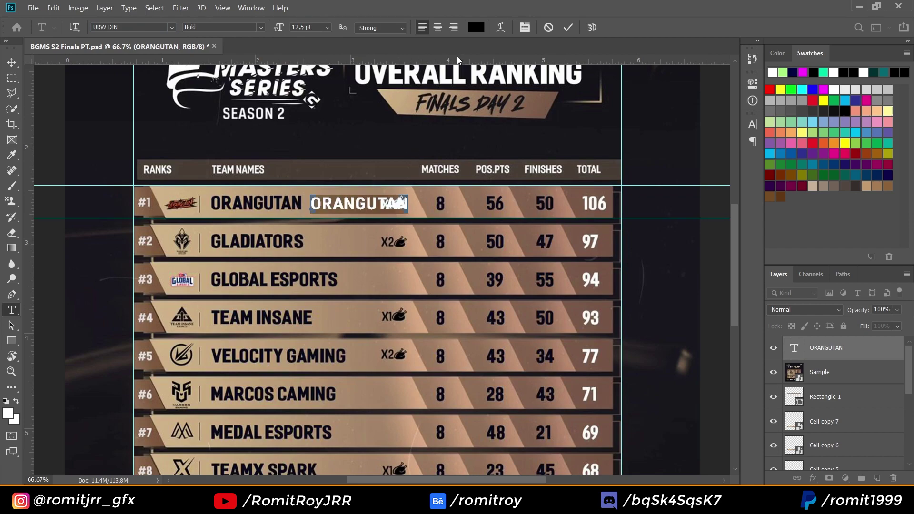
{"action": "left_click", "coordinate": [524, 28]}
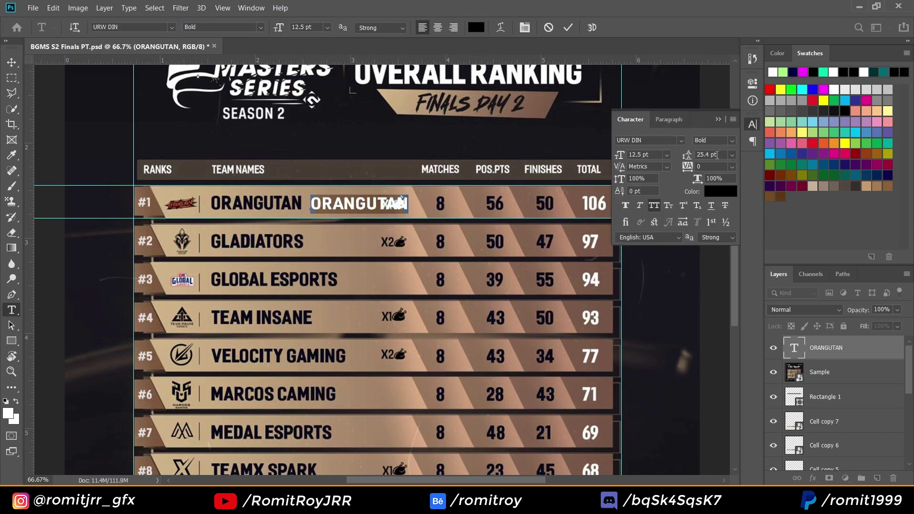
{"action": "left_click", "coordinate": [717, 119]}
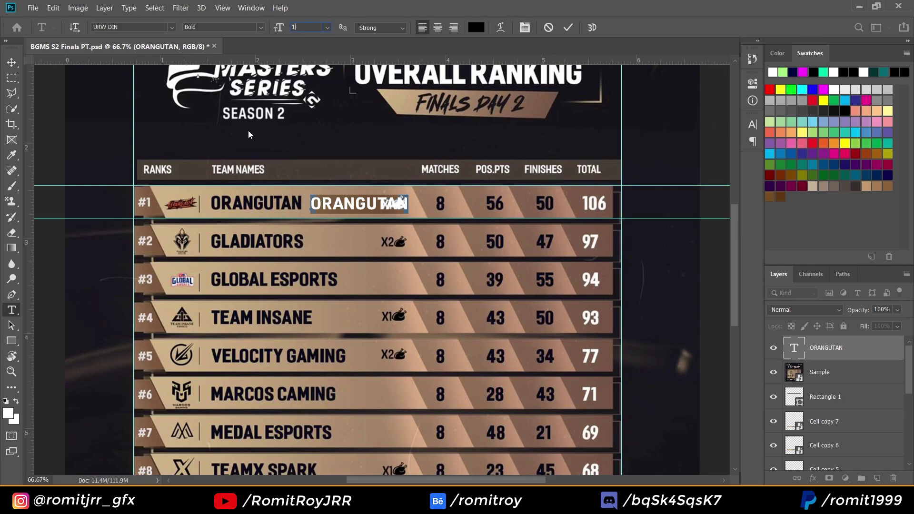
{"action": "type", "text": "5"}
{"action": "key", "text": "Return"}
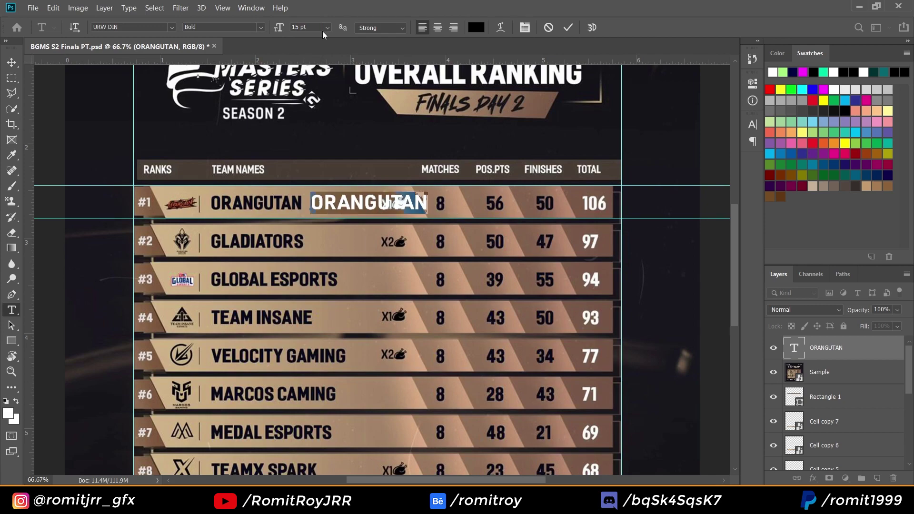
{"action": "key", "text": "Down"}
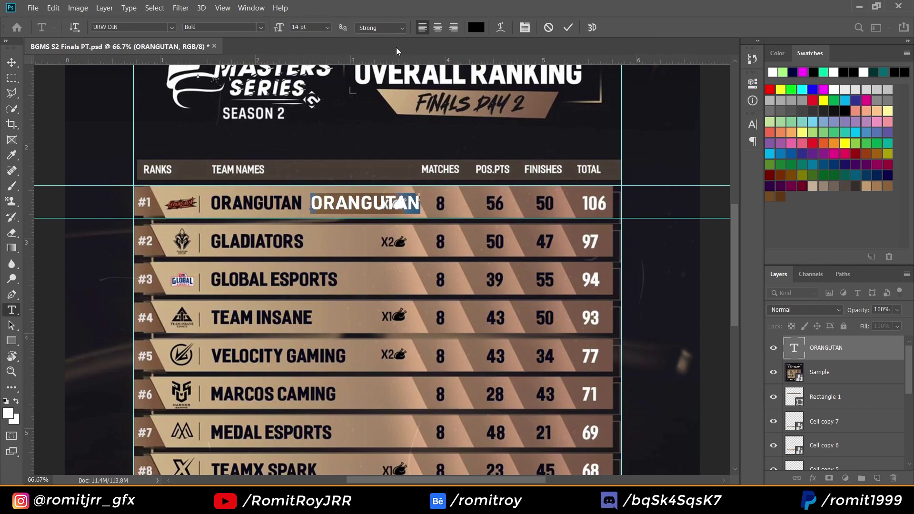
Set ORANGUTAN's letter spacing to -10 and commit the text
{"action": "left_click", "coordinate": [524, 27]}
{"action": "left_click", "coordinate": [730, 168]}
{"action": "left_click", "coordinate": [714, 204]}
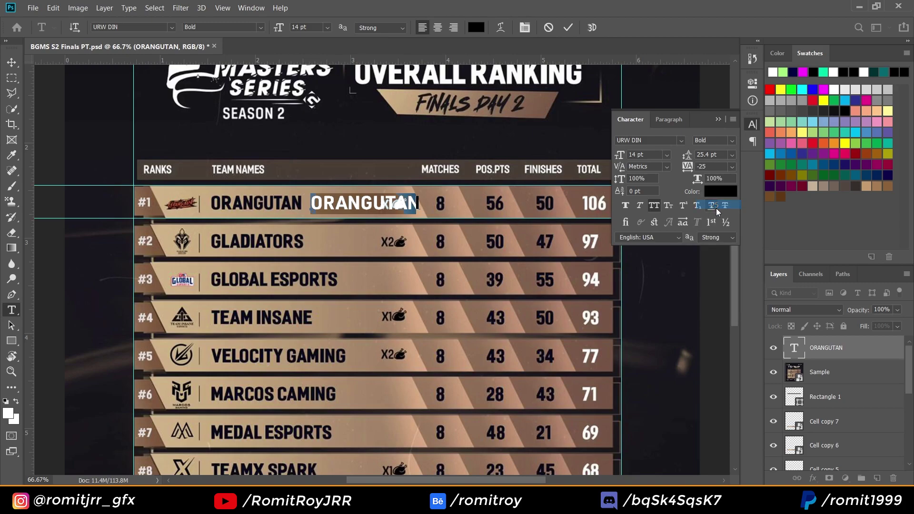
{"action": "left_click", "coordinate": [731, 167]}
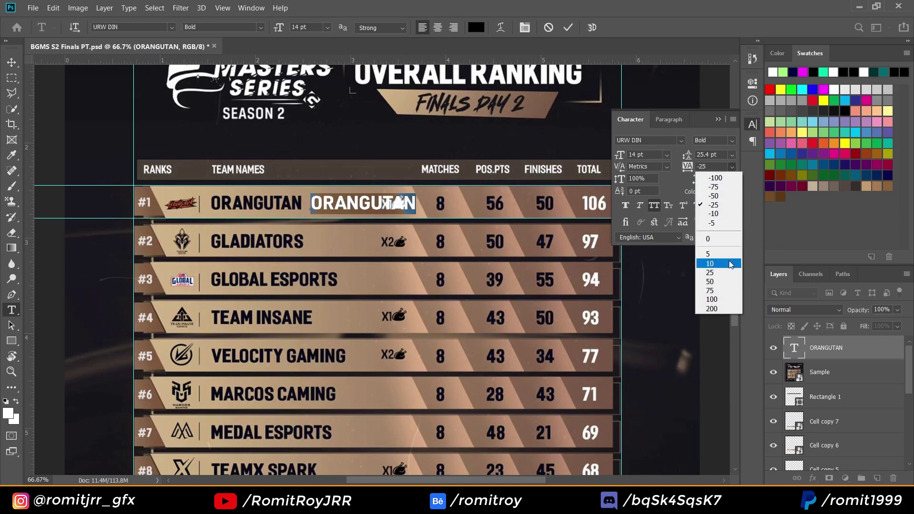
{"action": "left_click", "coordinate": [714, 216]}
{"action": "left_click", "coordinate": [718, 119]}
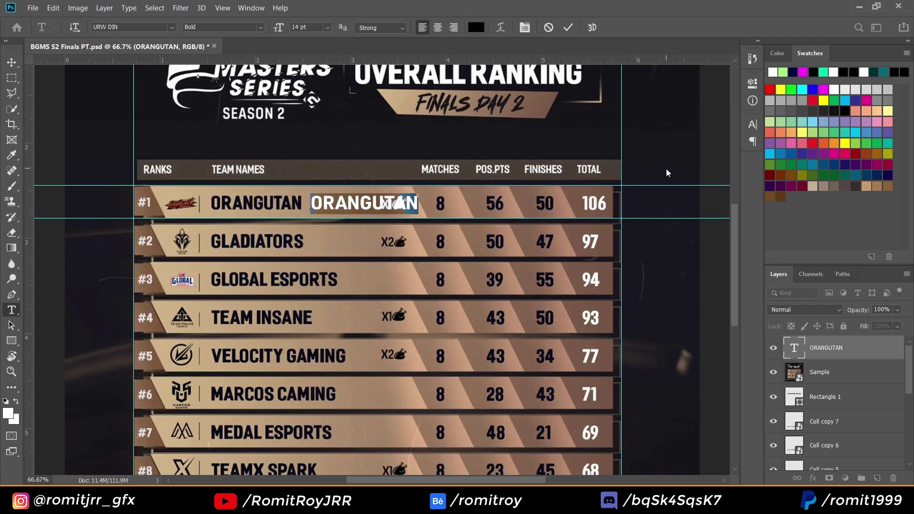
{"action": "left_click", "coordinate": [12, 62]}
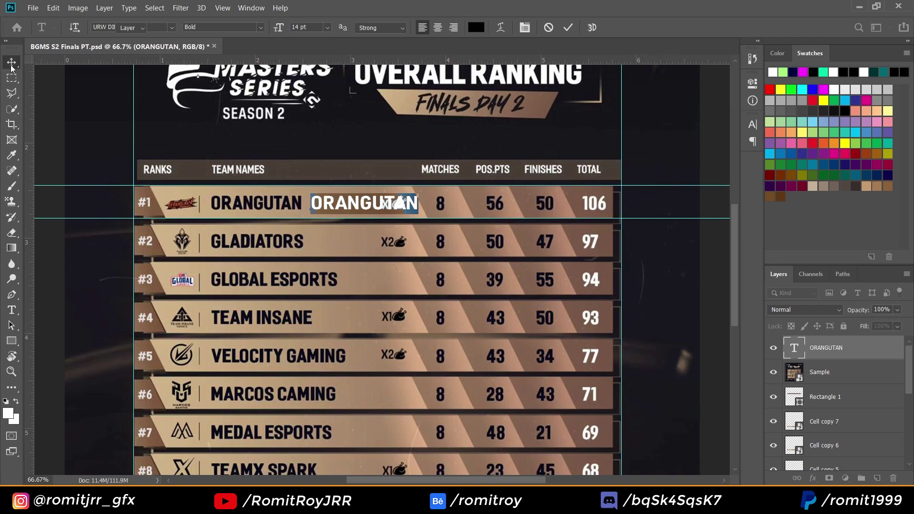
Move ORANGUTAN onto the original name and add a horizontal guide at about Y 5.525 in
{"action": "left_click_drag", "start_coordinate": [339, 217], "coordinate": [286, 217]}
{"action": "left_click_drag", "start_coordinate": [247, 224], "coordinate": [242, 225]}
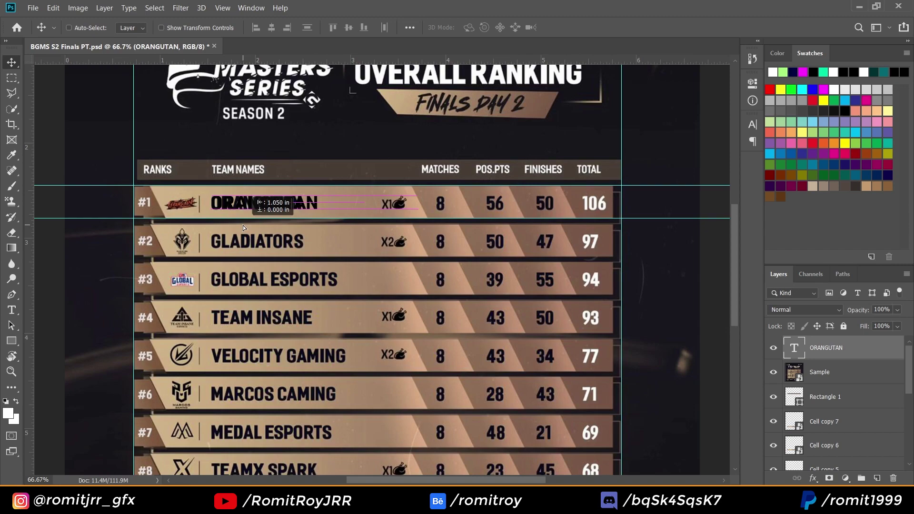
{"action": "scroll", "coordinate": [242, 225], "scroll_direction": "down", "scroll_amount": 2}
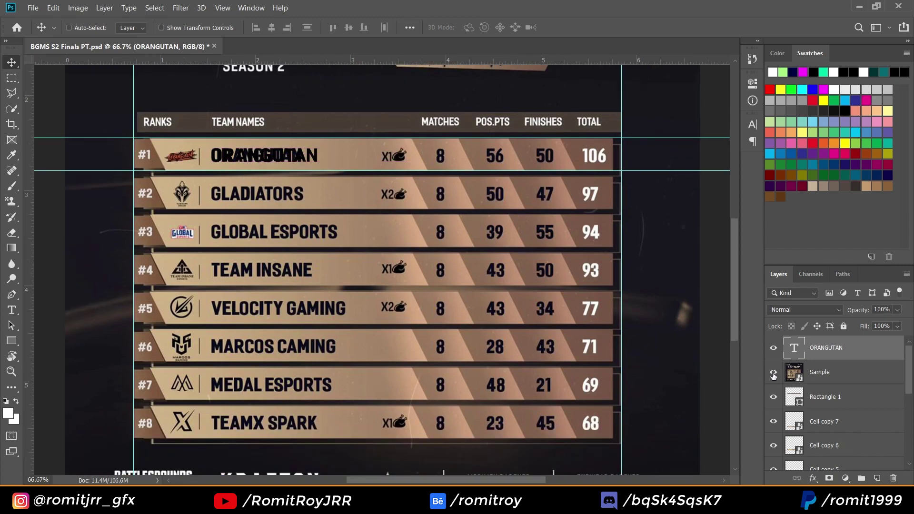
{"action": "left_click_drag", "start_coordinate": [242, 60], "coordinate": [274, 430]}
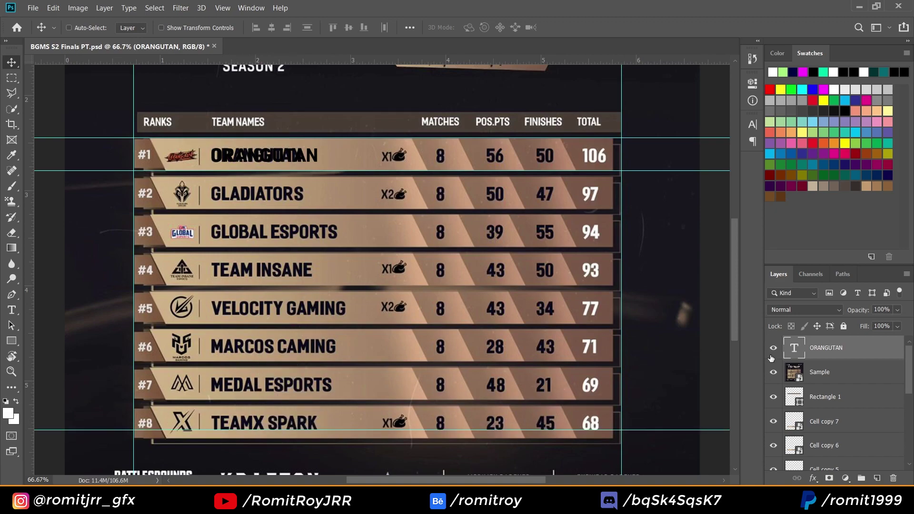
Hide the Sample reference and set ORANGUTAN's letter spacing to -5
{"action": "left_click", "coordinate": [773, 371]}
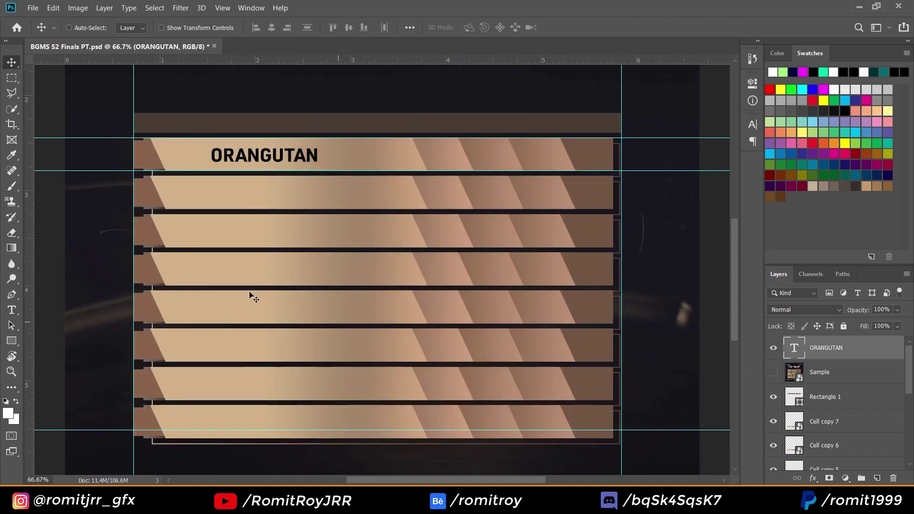
{"action": "left_click", "coordinate": [11, 312]}
{"action": "double_click", "coordinate": [241, 156]}
{"action": "left_click", "coordinate": [524, 27]}
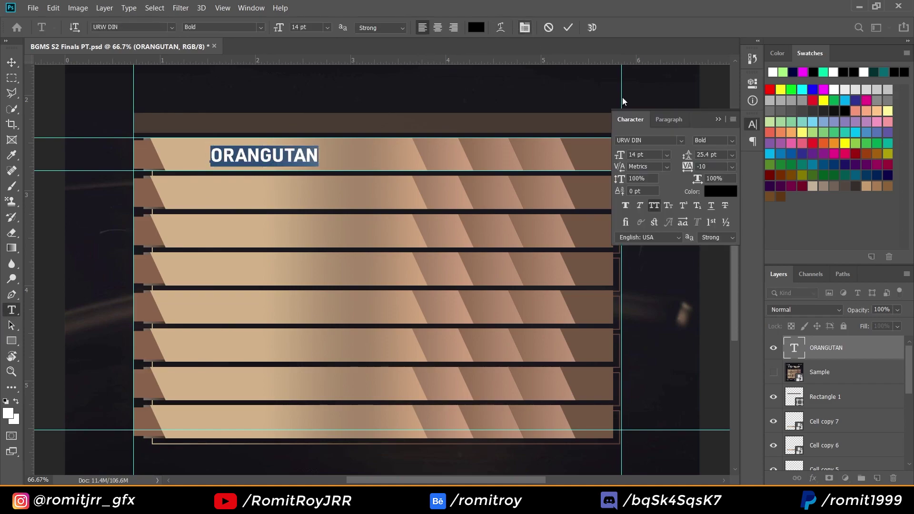
{"action": "left_click", "coordinate": [731, 166]}
{"action": "left_click", "coordinate": [711, 190]}
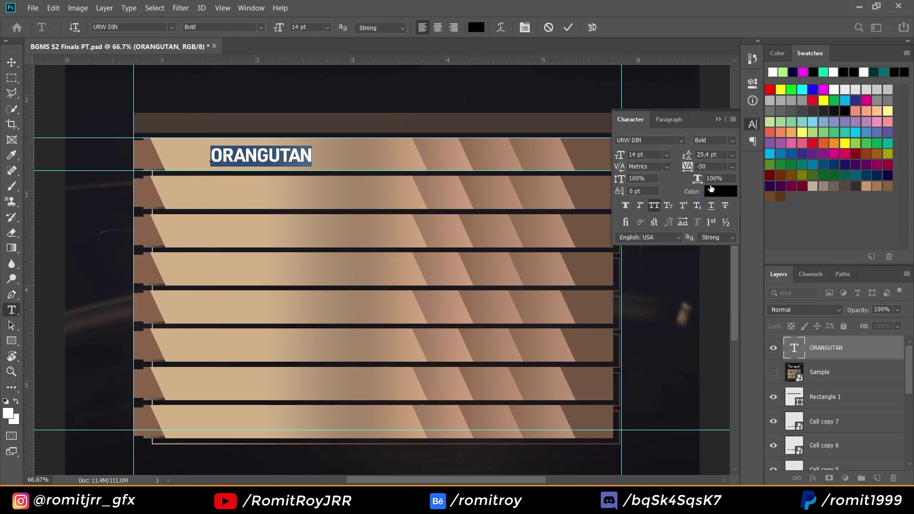
{"action": "left_click", "coordinate": [732, 166]}
{"action": "left_click", "coordinate": [712, 196]}
{"action": "left_click", "coordinate": [731, 166]}
{"action": "left_click", "coordinate": [713, 223]}
{"action": "left_click", "coordinate": [752, 124]}
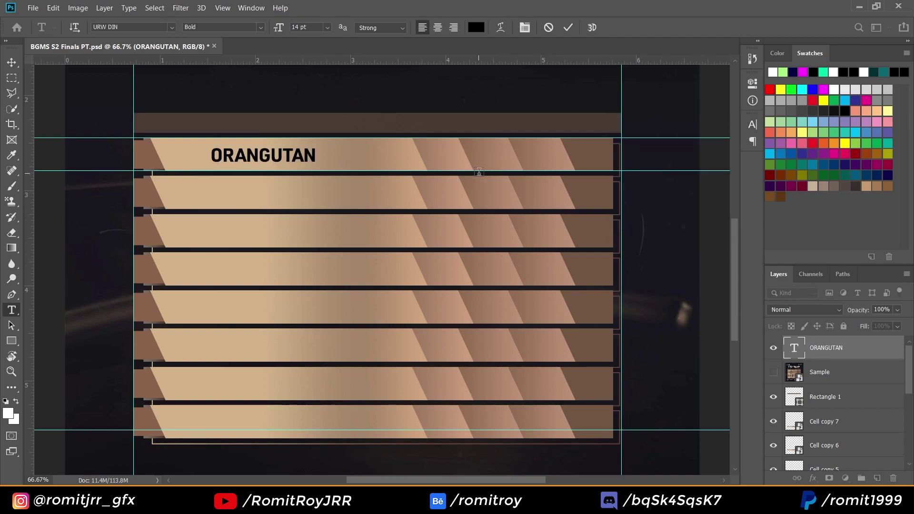
Duplicate ORANGUTAN into eight stacked lines and select them all
{"action": "key", "text": "ctrl+c"}
{"action": "key", "text": "Right"}
{"action": "key", "text": "Return"}
{"action": "key", "text": "ctrl+v"}
{"action": "key", "text": "Return"}
{"action": "key", "text": "ctrl+v"}
{"action": "key", "text": "Return"}
{"action": "key", "text": "ctrl+v"}
{"action": "key", "text": "Return"}
{"action": "key", "text": "ctrl+v"}
{"action": "key", "text": "Return"}
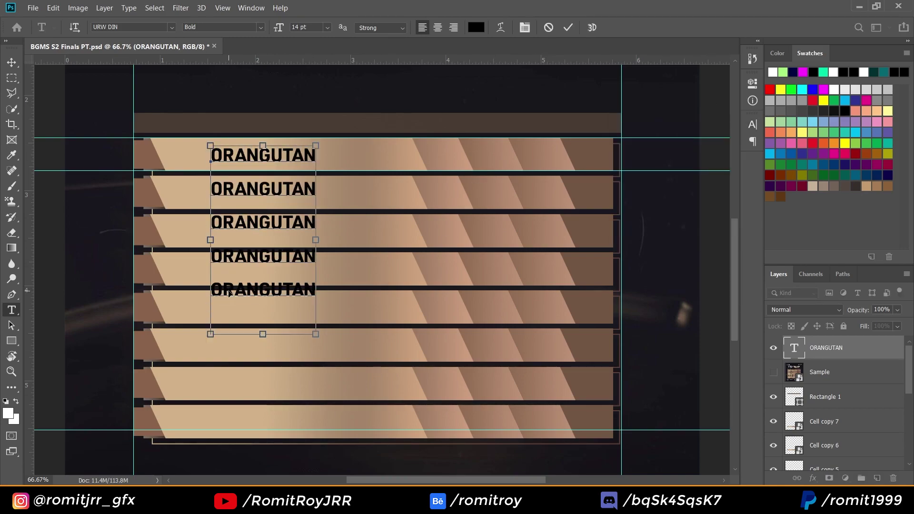
{"action": "key", "text": "ctrl+v"}
{"action": "key", "text": "Return"}
{"action": "key", "text": "ctrl+v"}
{"action": "key", "text": "Return"}
{"action": "key", "text": "ctrl+v"}
{"action": "key", "text": "ctrl+a"}
Give the team names 28.9 pt leading, -20 tracking and 13 pt size
{"action": "left_click", "coordinate": [752, 124]}
{"action": "left_click_drag", "start_coordinate": [687, 155], "coordinate": [690, 165]}
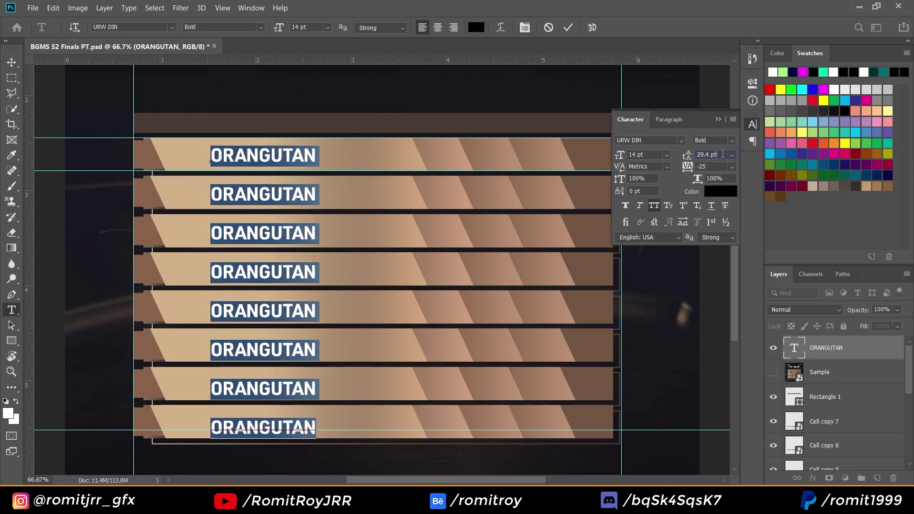
{"action": "left_click", "coordinate": [722, 154]}
{"action": "type", "text": "8"}
{"action": "key", "text": "Return"}
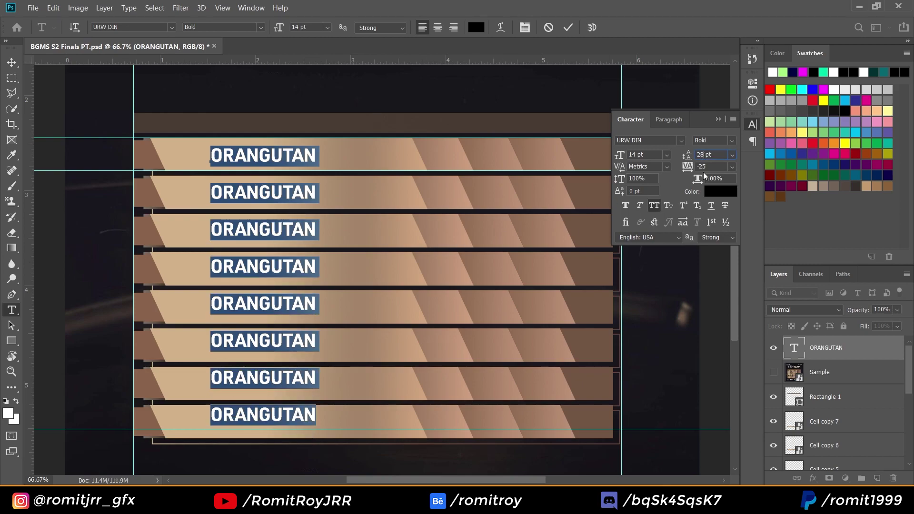
{"action": "type", "text": "28.8"}
{"action": "key", "text": "Return"}
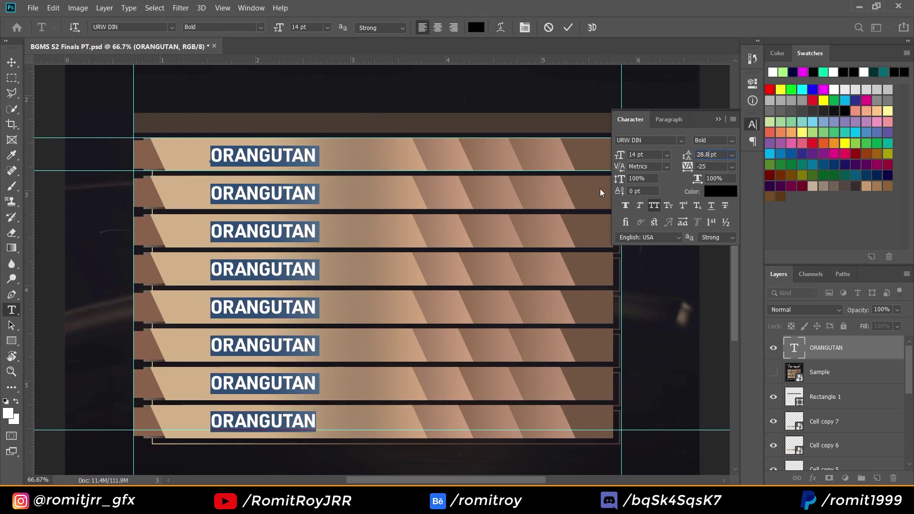
{"action": "key", "text": "Return"}
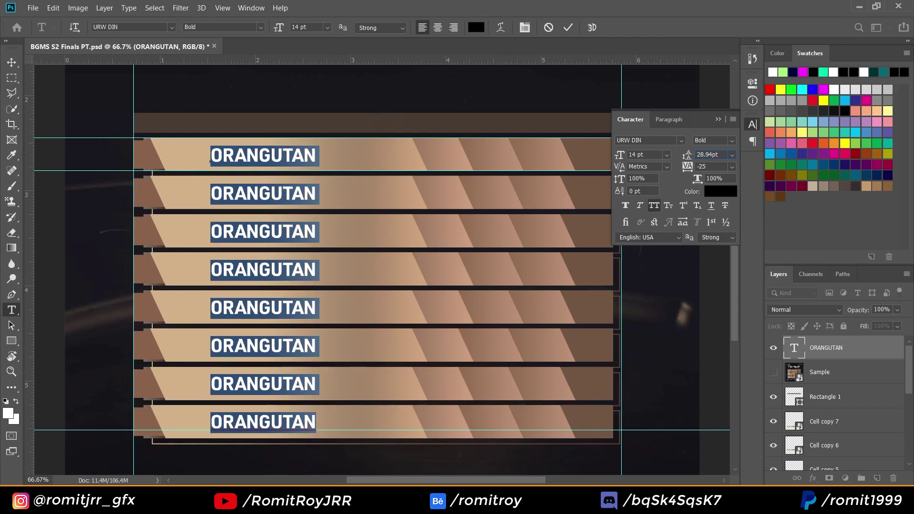
{"action": "key", "text": "Return"}
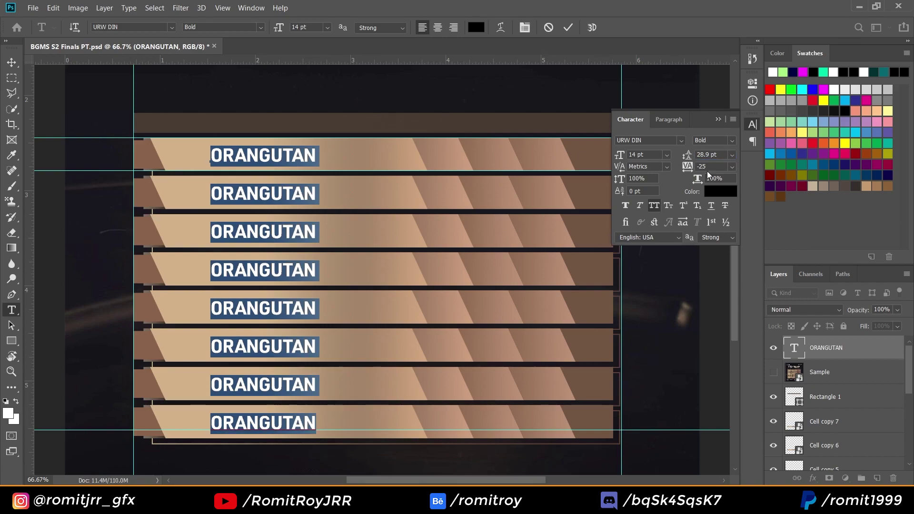
{"action": "type", "text": "-20"}
{"action": "key", "text": "Tab"}
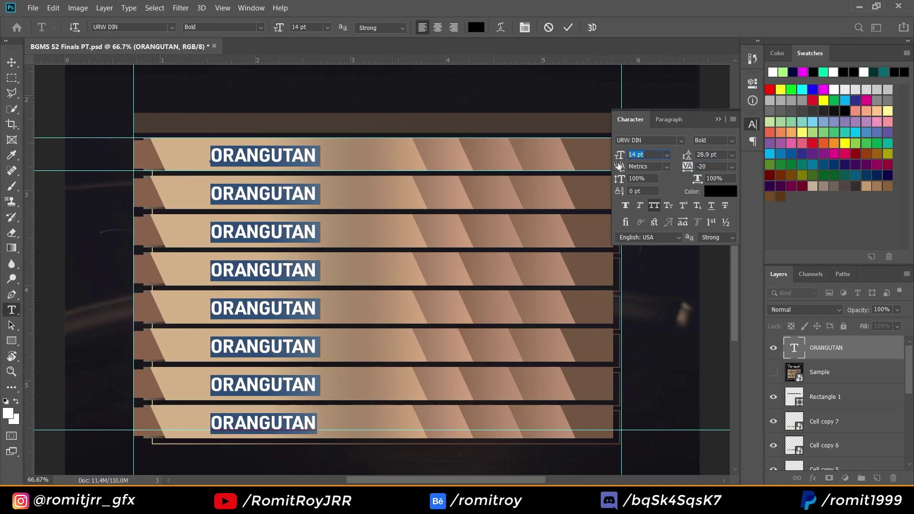
{"action": "type", "text": "13"}
{"action": "key", "text": "Return"}
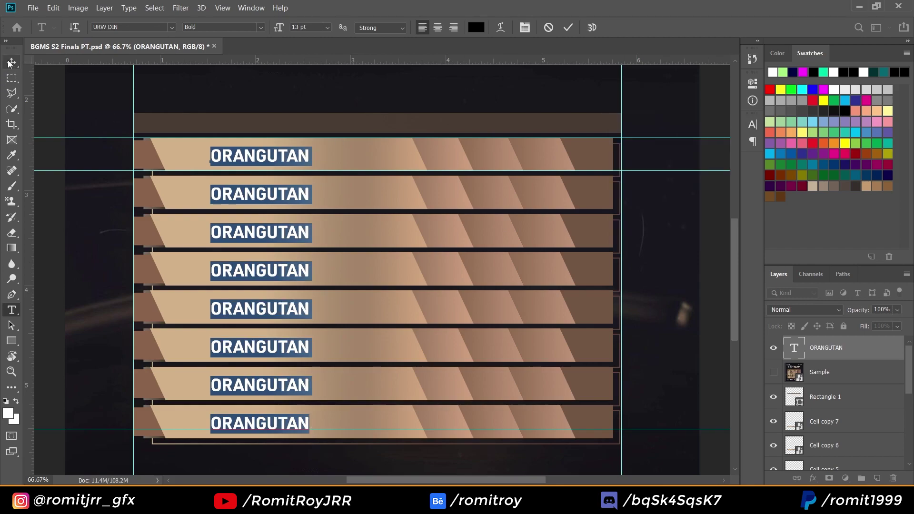
{"action": "left_click", "coordinate": [12, 62]}
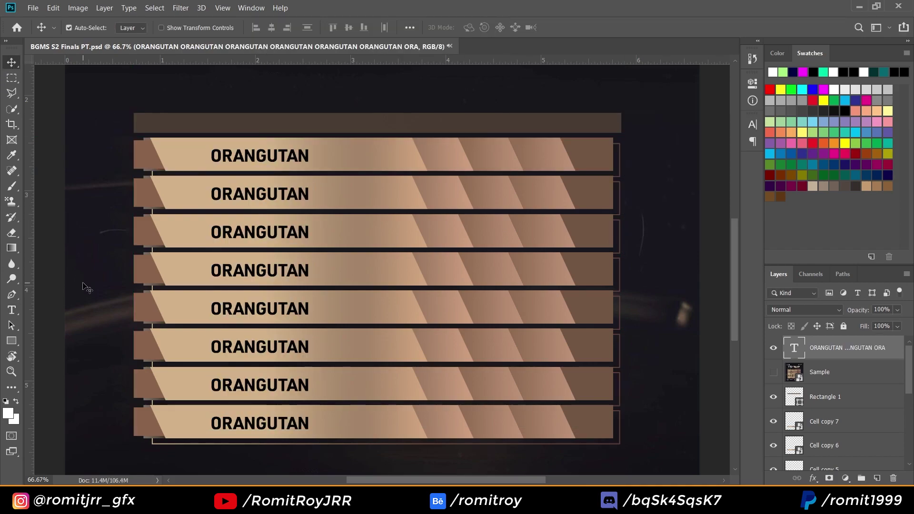
Resize the team names to 14 pt with -25 tracking and compare with the reference
{"action": "key", "text": "t"}
{"action": "left_click", "coordinate": [259, 155]}
{"action": "key", "text": "ctrl+a"}
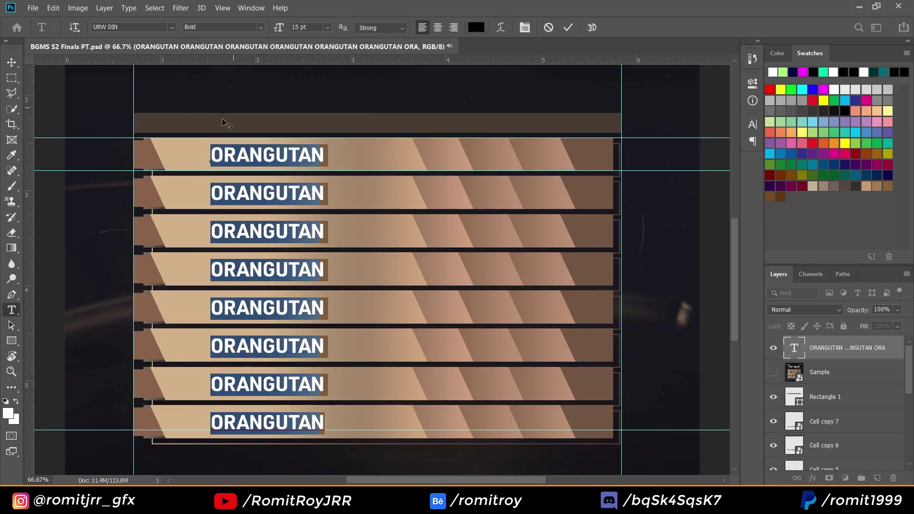
{"action": "key", "text": "Down"}
{"action": "left_click", "coordinate": [524, 27]}
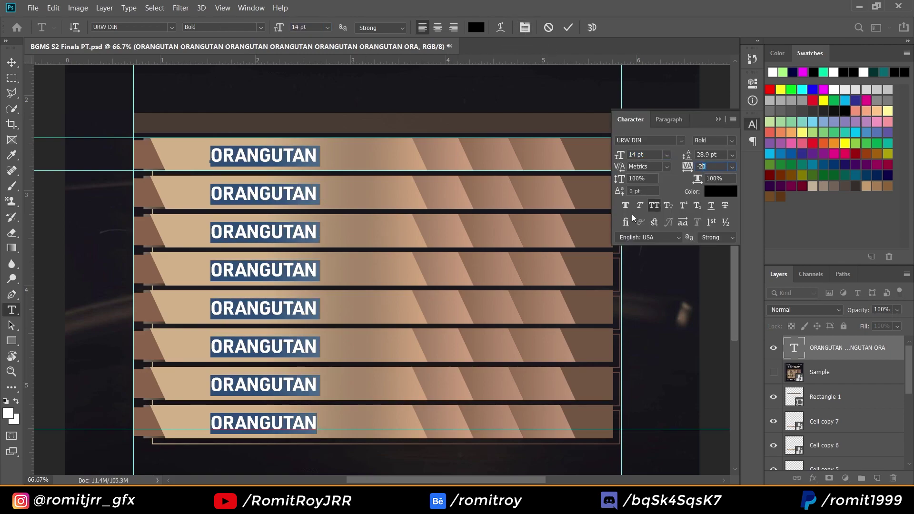
{"action": "type", "text": "-25"}
{"action": "key", "text": "Return"}
{"action": "left_click", "coordinate": [718, 120]}
{"action": "left_click", "coordinate": [773, 372]}
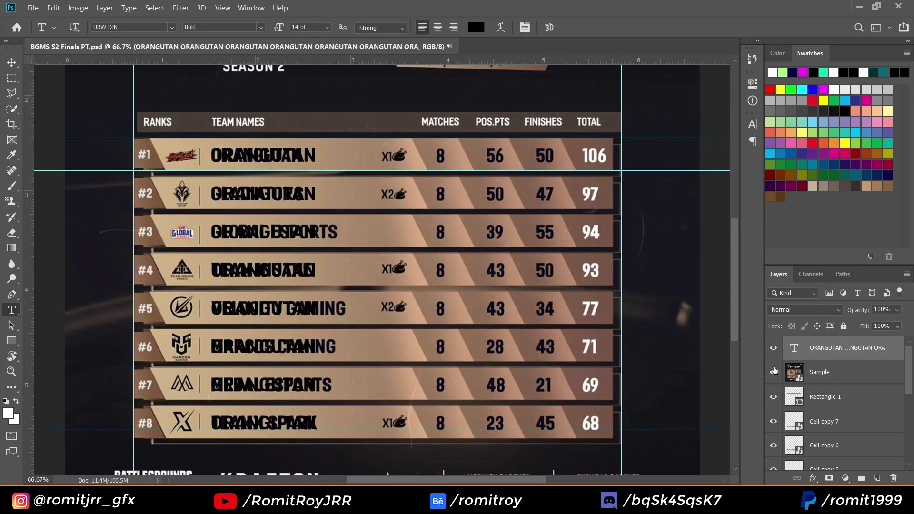
{"action": "left_click", "coordinate": [773, 371]}
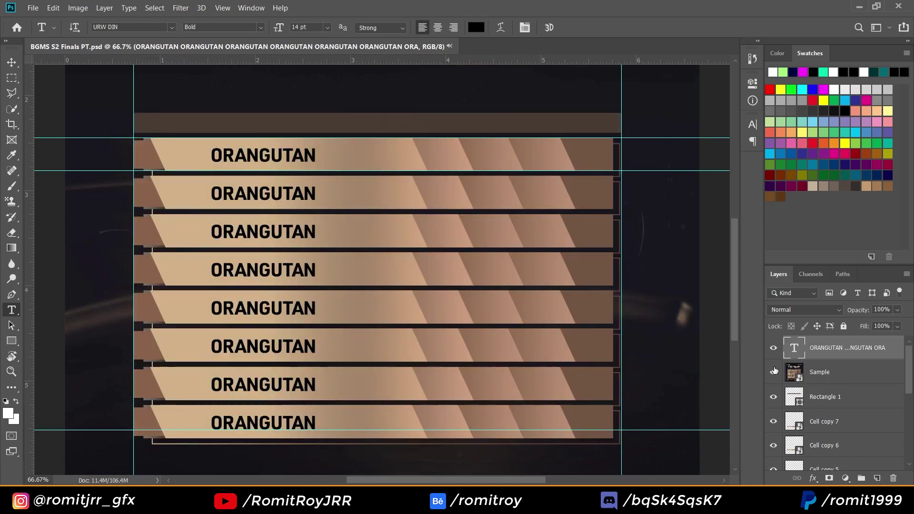
Duplicate the names layer, retype it as a column of zeros, and place it under MATCHES
{"action": "key", "text": "ctrl+j"}
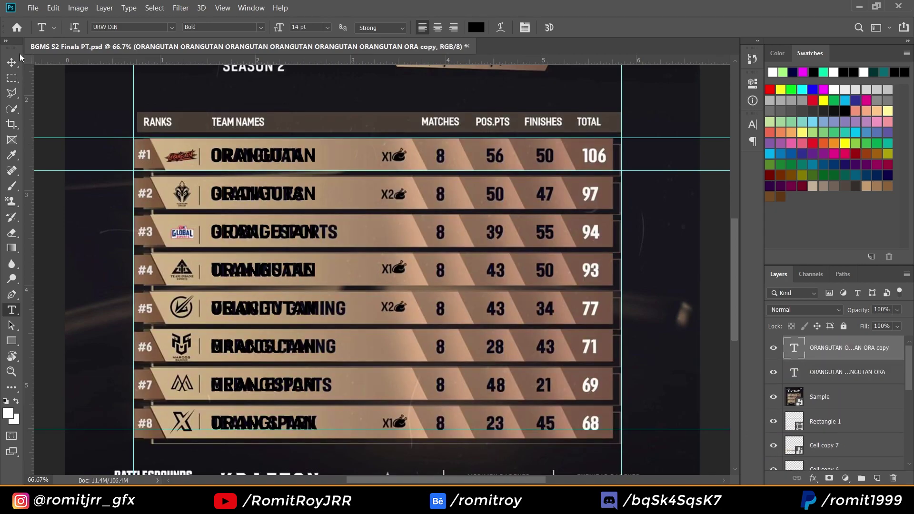
{"action": "key", "text": "v"}
{"action": "left_click_drag", "start_coordinate": [262, 309], "coordinate": [409, 309]}
{"action": "left_click", "coordinate": [12, 310]}
{"action": "left_click", "coordinate": [375, 211]}
{"action": "key", "text": "ctrl+a"}
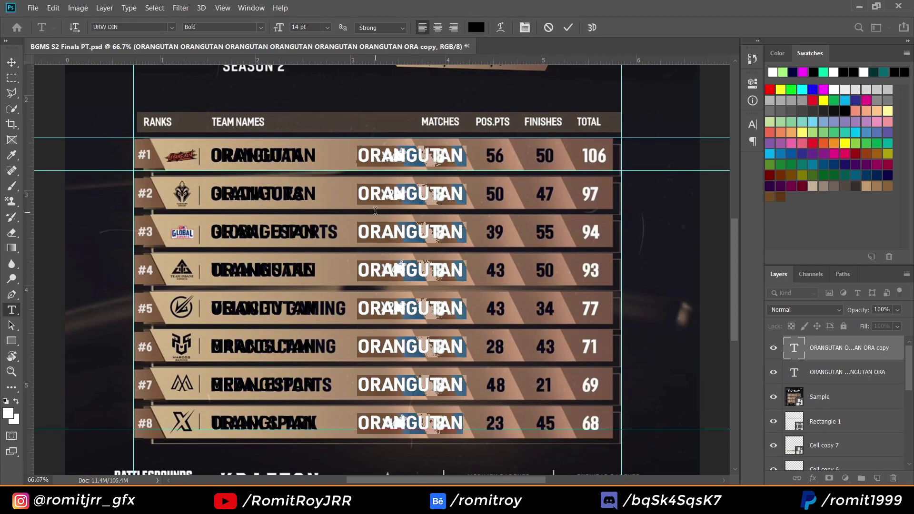
{"action": "type", "text": "10"}
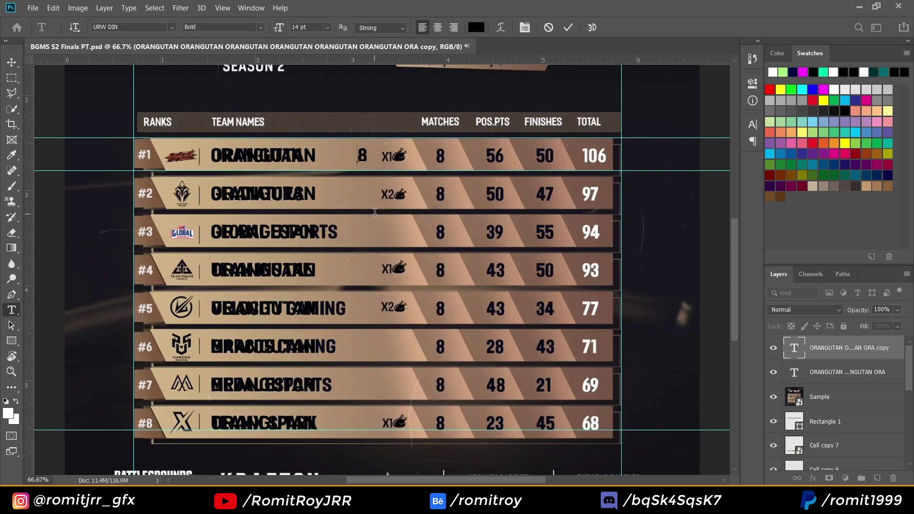
{"action": "type", "text": "0 0 0 0"}
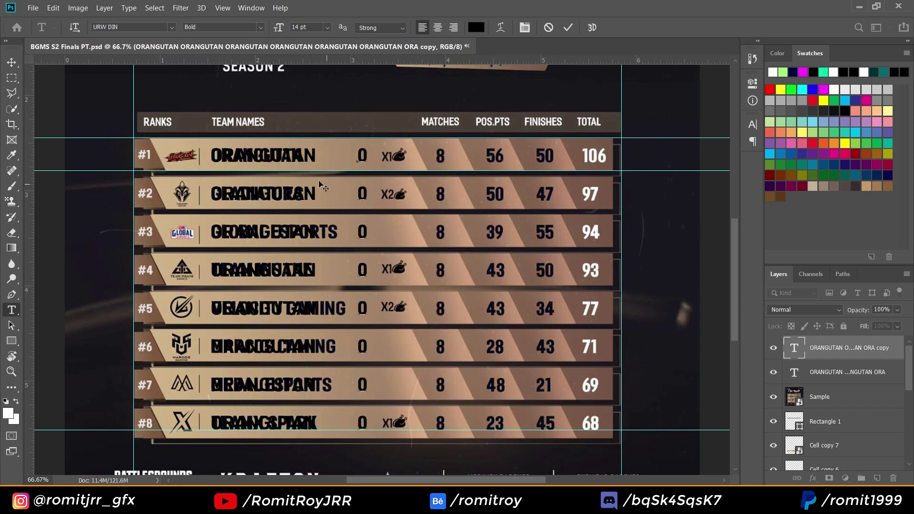
{"action": "left_click", "coordinate": [12, 62]}
{"action": "left_click_drag", "start_coordinate": [387, 284], "coordinate": [467, 287]}
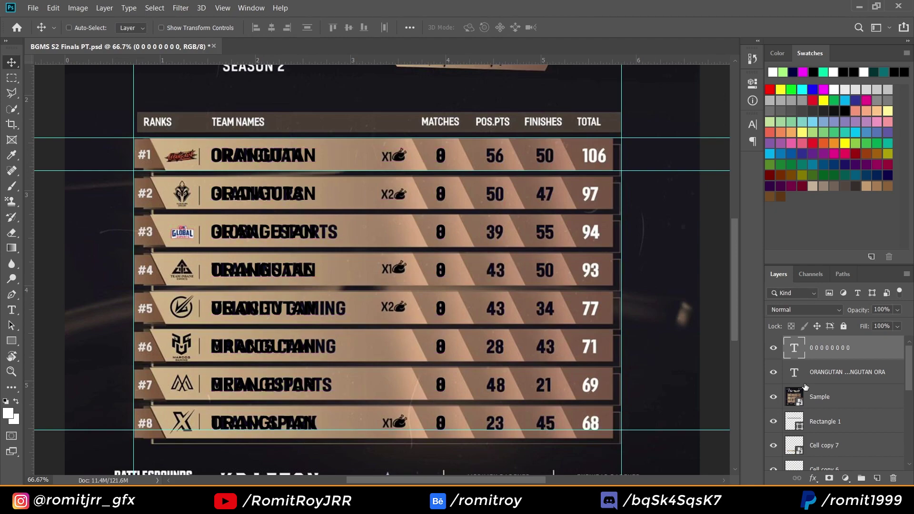
Duplicate the zero column into the POS.PTS, FINISHES and TOTAL columns
{"action": "left_click", "coordinate": [774, 396]}
{"action": "key", "text": "ctrl+j"}
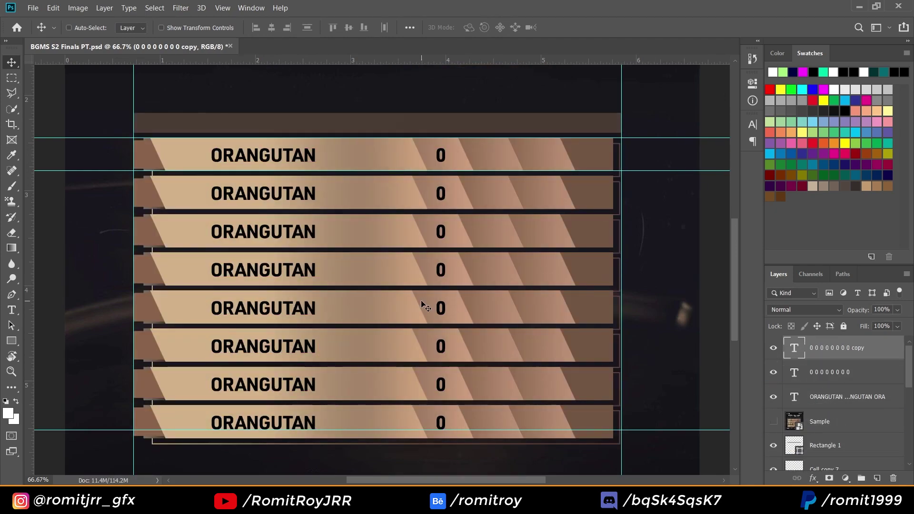
{"action": "left_click_drag", "start_coordinate": [457, 312], "coordinate": [587, 318]}
{"action": "key", "text": "ctrl+j"}
{"action": "left_click", "coordinate": [773, 445]}
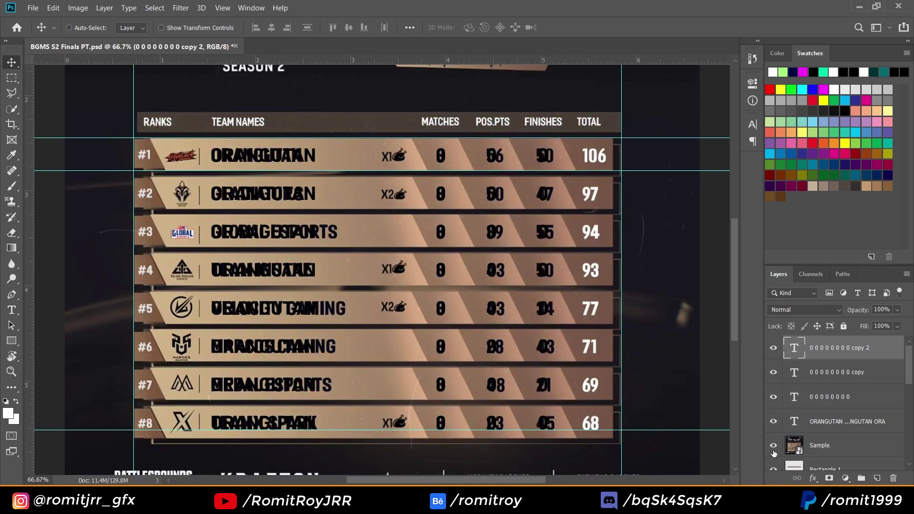
{"action": "left_click", "coordinate": [774, 445]}
{"action": "key", "text": "ctrl+j"}
{"action": "left_click_drag", "start_coordinate": [518, 302], "coordinate": [564, 305]}
Make the TOTAL column's zeros white
{"action": "key", "text": "t"}
{"action": "key", "text": "Return"}
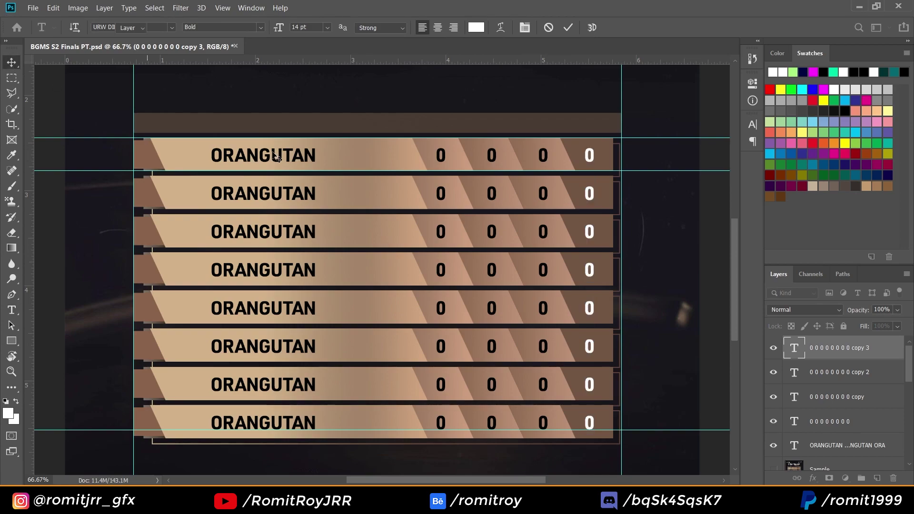
{"action": "key", "text": "ctrl+Return"}
{"action": "key", "text": "v"}
{"action": "left_click", "coordinate": [773, 469]}
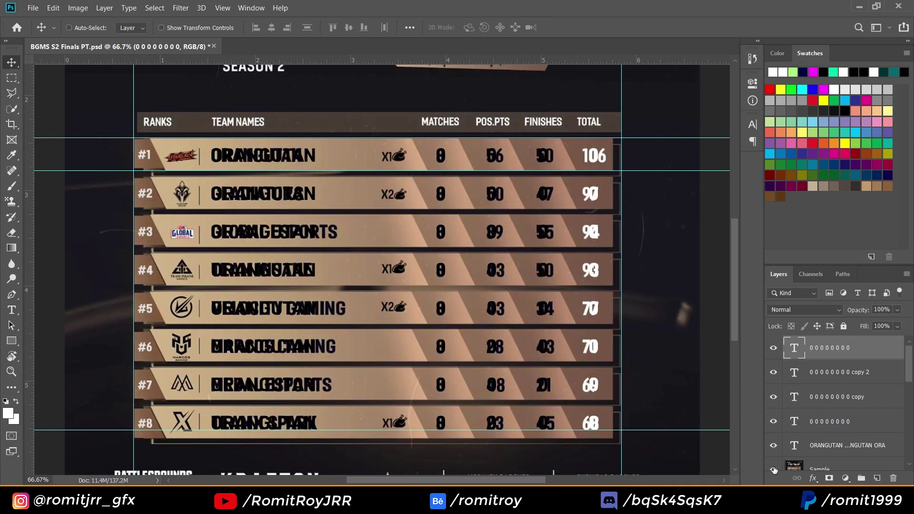
{"action": "key", "text": "t"}
{"action": "key", "text": "Return"}
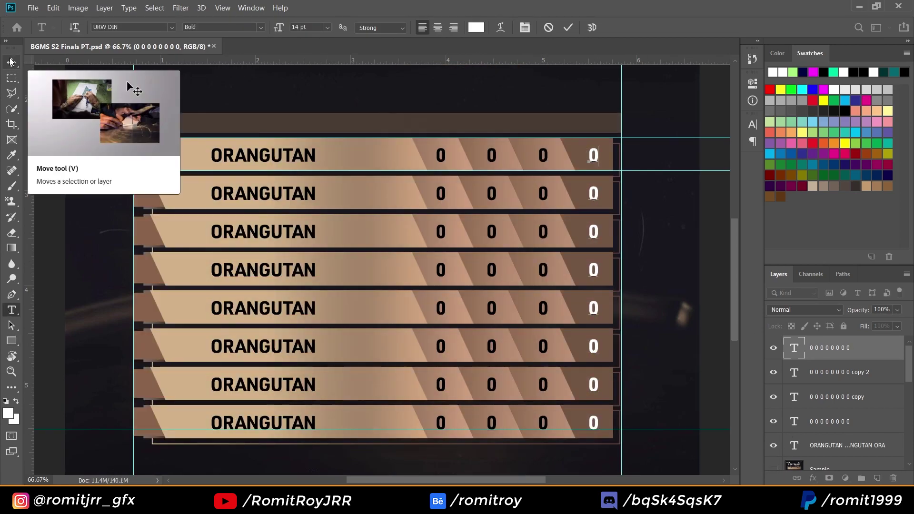
Align the four zero columns, nudging the TOTAL column one pixel left
{"action": "left_click", "coordinate": [11, 61]}
{"action": "left_click", "coordinate": [839, 413], "text": "shift"}
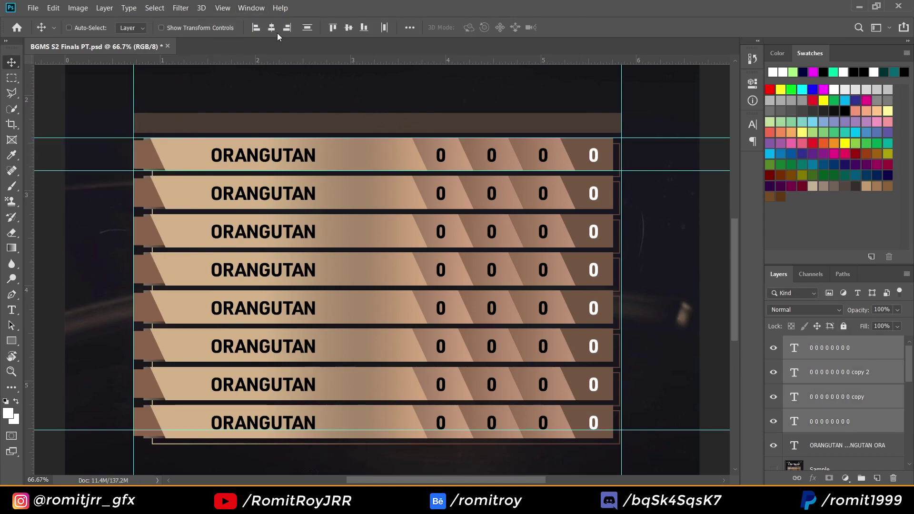
{"action": "key", "text": "t"}
{"action": "key", "text": "v"}
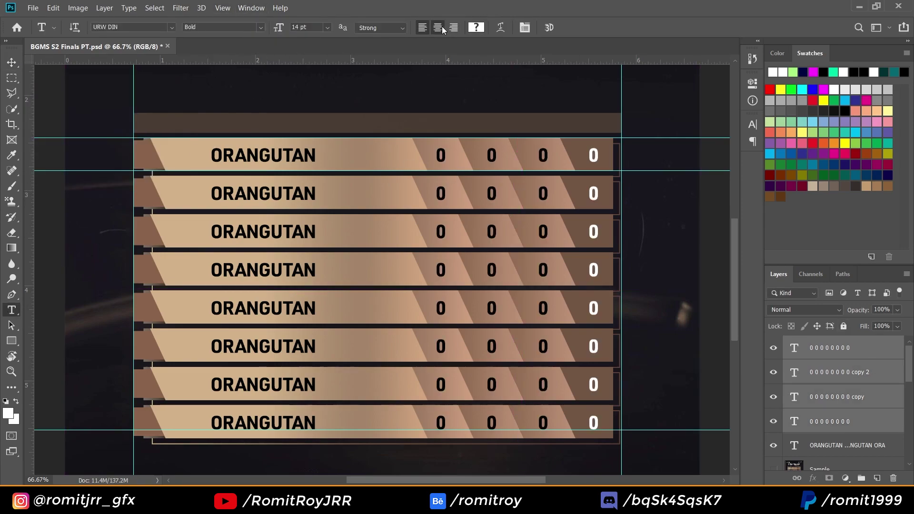
{"action": "left_click_drag", "start_coordinate": [510, 282], "coordinate": [519, 282]}
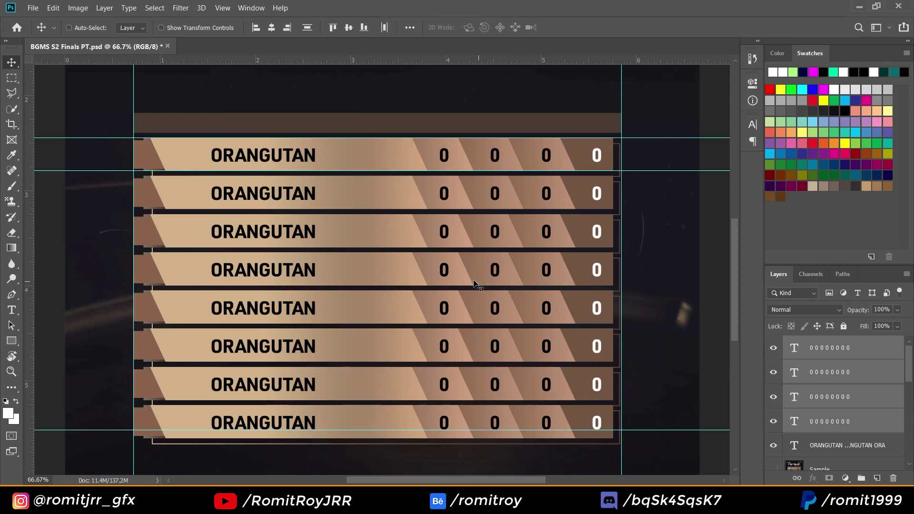
{"action": "key", "text": "Left"}
{"action": "left_click", "coordinate": [826, 351]}
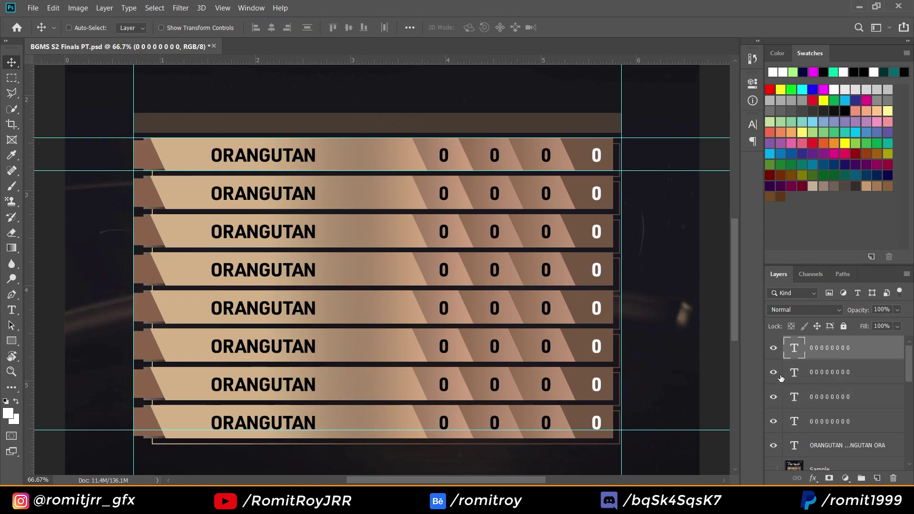
{"action": "key", "text": "Left"}
{"action": "key", "text": "Left"}
{"action": "key", "text": "Left"}
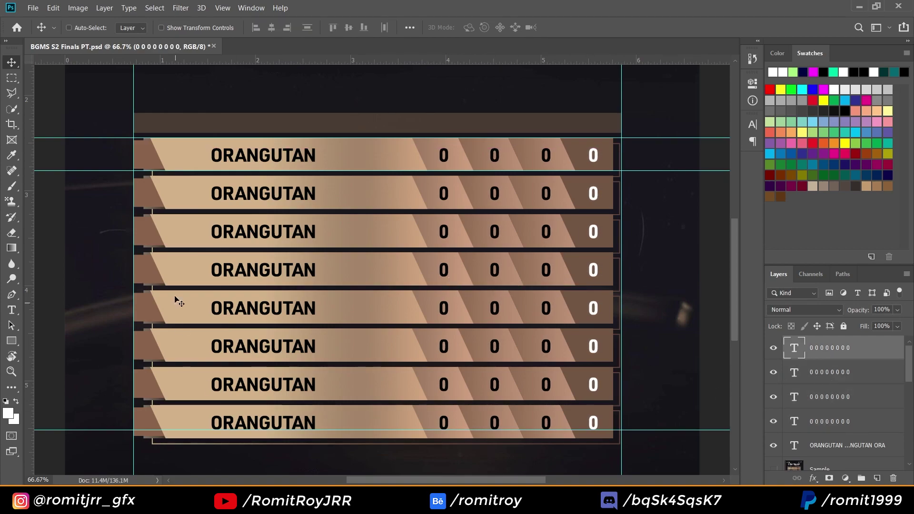
Show the Sample reference scoreboard over the table again
{"action": "left_click", "coordinate": [773, 467]}
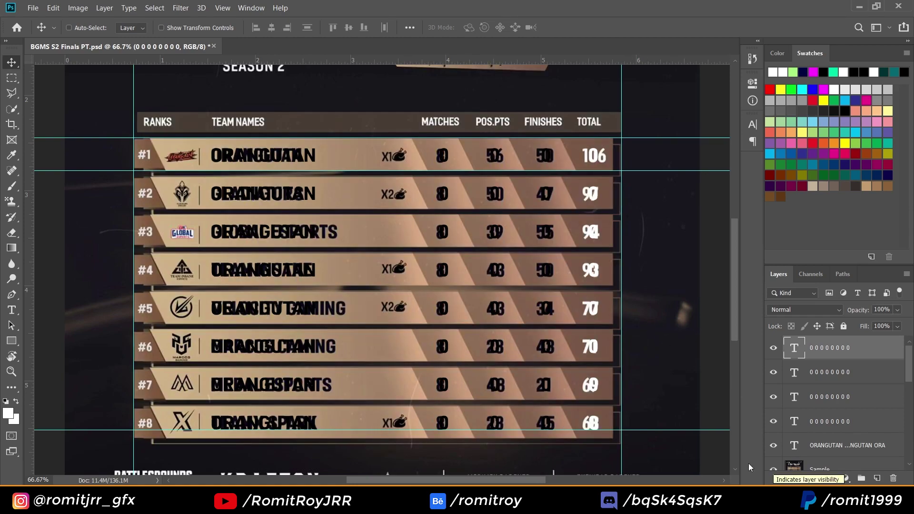
{"action": "left_click", "coordinate": [11, 341]}
{"action": "scroll", "coordinate": [837, 405], "scroll_direction": "down", "scroll_amount": 1}
Draw a 2 px black vertical divider line in the Cell smart object, then save and close it
{"action": "scroll", "coordinate": [838, 405], "scroll_direction": "down", "scroll_amount": 1}
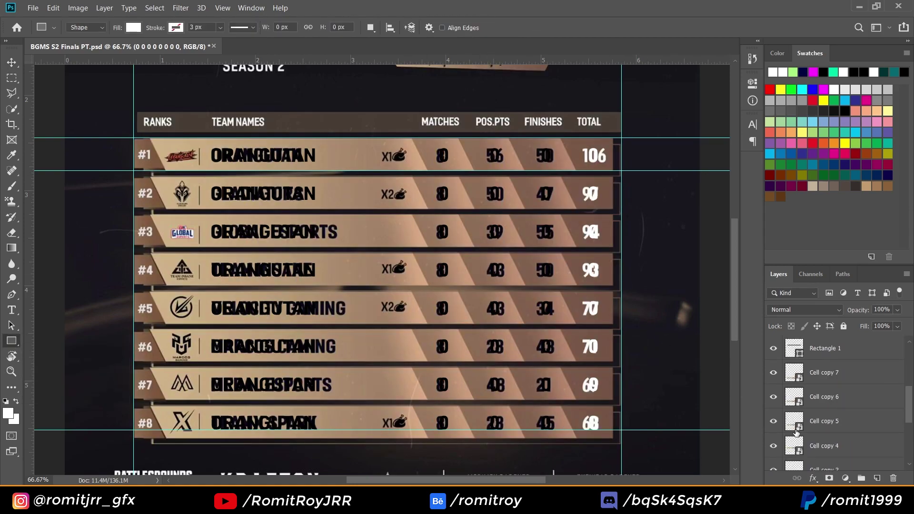
{"action": "double_click", "coordinate": [794, 421]}
{"action": "right_click", "coordinate": [11, 340]}
{"action": "left_click", "coordinate": [52, 386]}
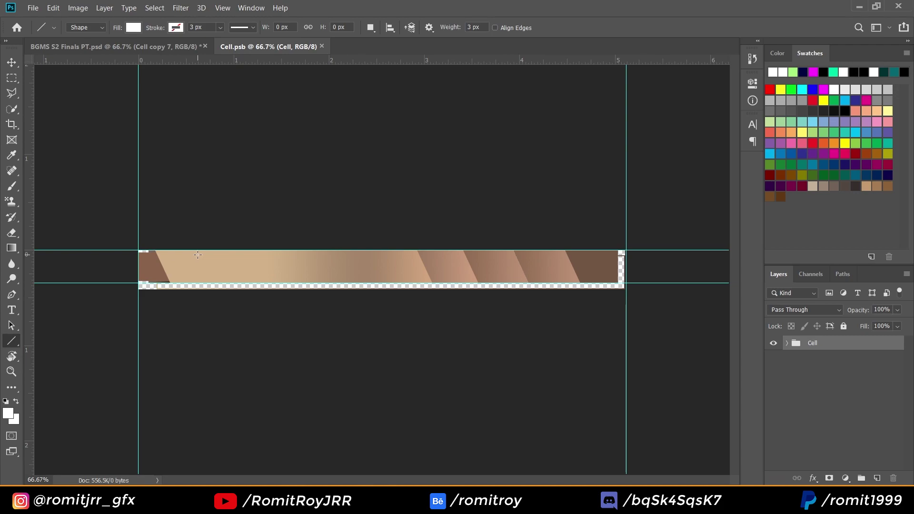
{"action": "left_click_drag", "start_coordinate": [201, 258], "coordinate": [206, 275]}
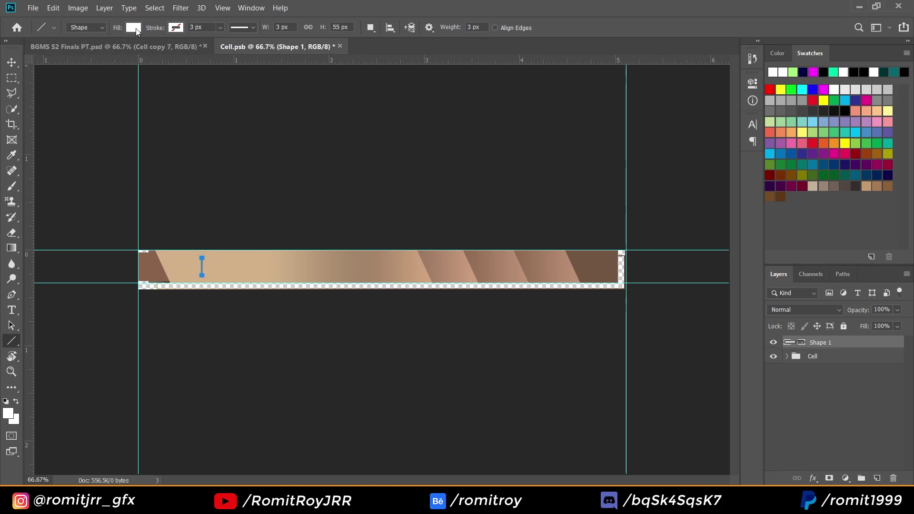
{"action": "left_click", "coordinate": [133, 27]}
{"action": "key", "text": "Escape"}
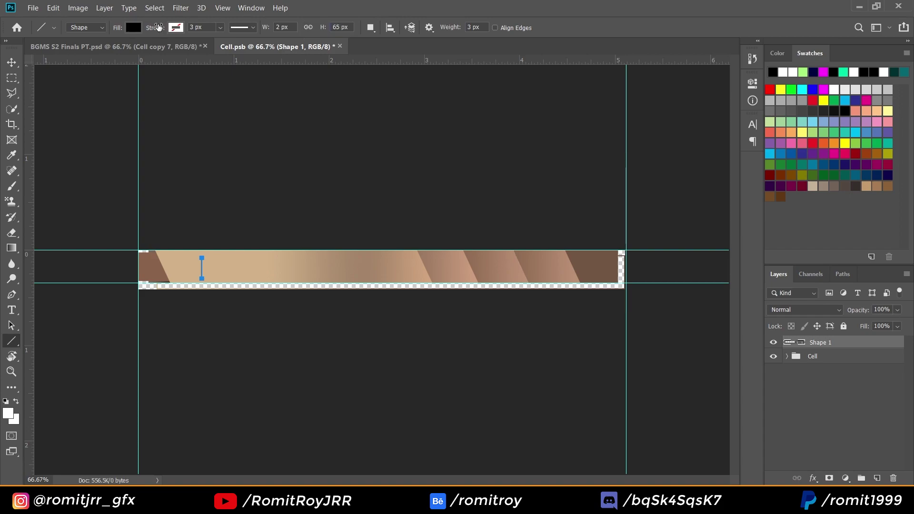
{"action": "key", "text": "v"}
{"action": "left_click", "coordinate": [340, 46]}
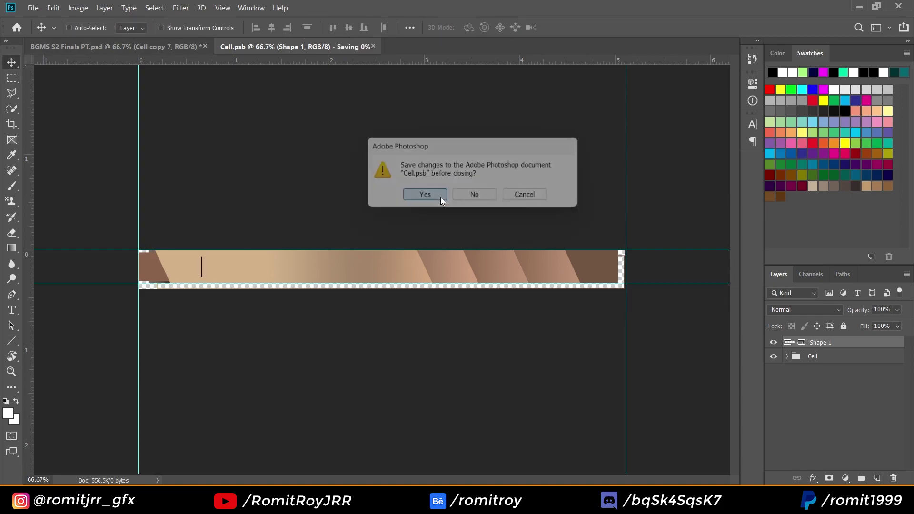
{"action": "left_click", "coordinate": [425, 196]}
Add a vertical guide at the reference divider position and adjust the divider line's width in Cell.psb
{"action": "left_click", "coordinate": [772, 408]}
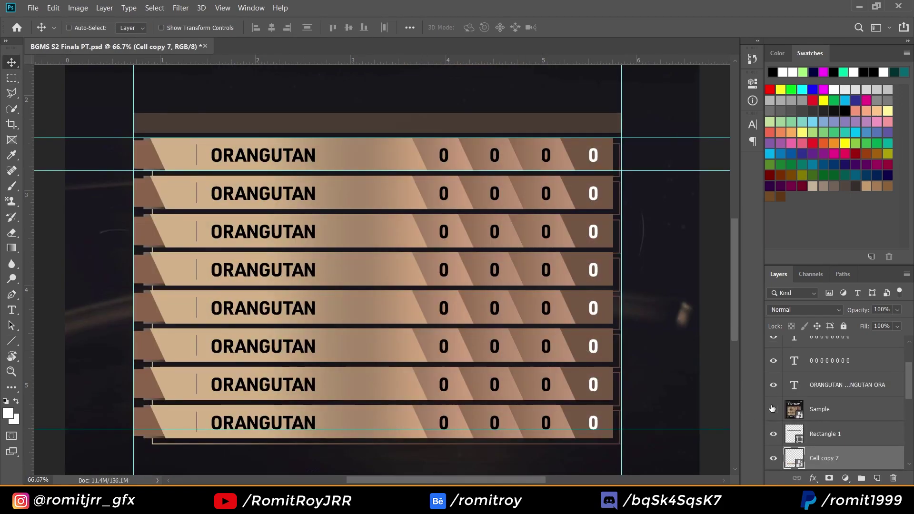
{"action": "left_click_drag", "start_coordinate": [29, 294], "coordinate": [199, 293]}
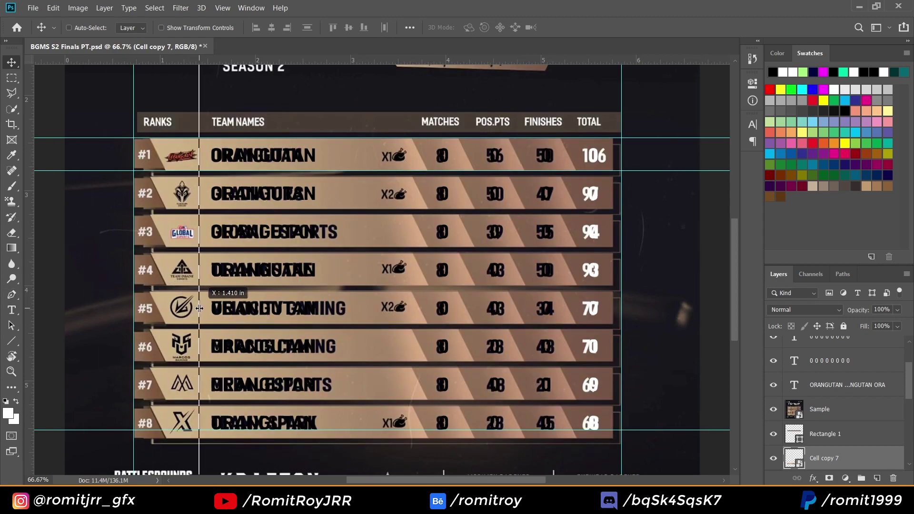
{"action": "left_click", "coordinate": [772, 412]}
{"action": "double_click", "coordinate": [796, 456]}
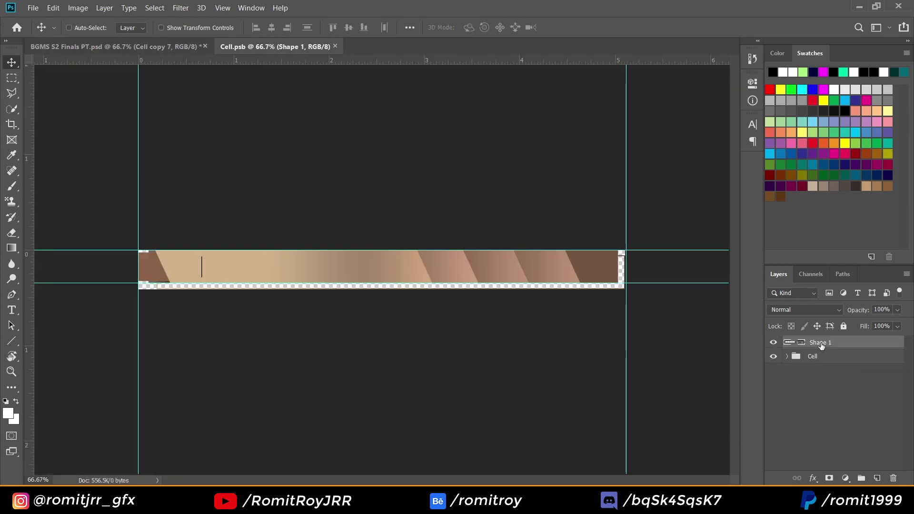
{"action": "left_click", "coordinate": [11, 340]}
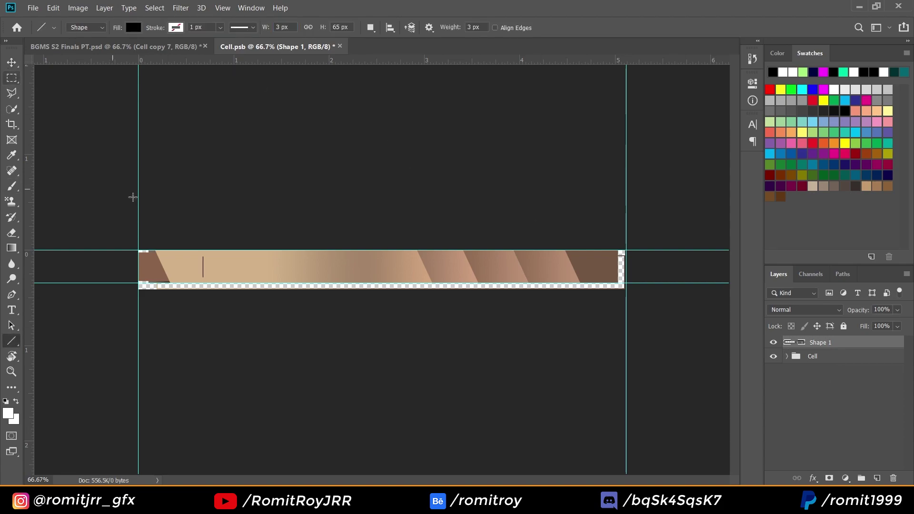
{"action": "left_click", "coordinate": [284, 27]}
{"action": "type", "text": "10"}
{"action": "key", "text": "Return"}
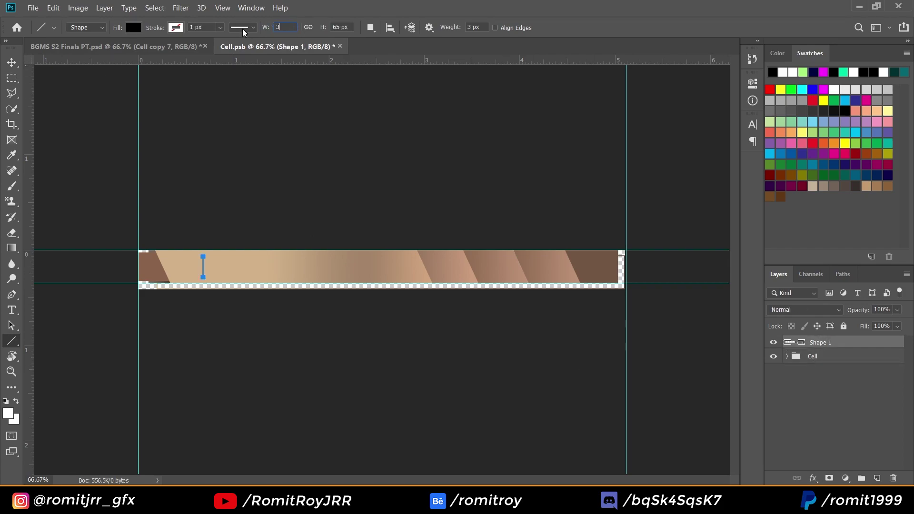
{"action": "key", "text": "v"}
{"action": "left_click", "coordinate": [339, 46]}
{"action": "left_click", "coordinate": [411, 196]}
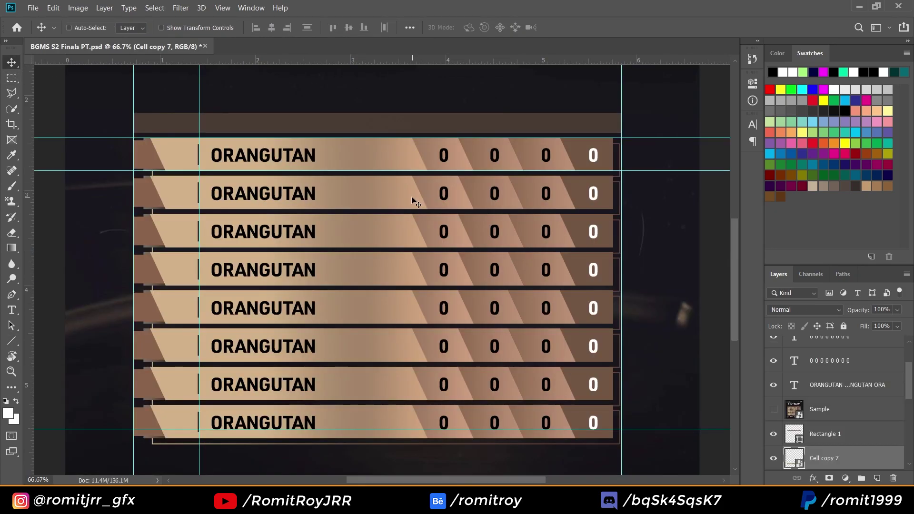
Restore the divider line's opacity to 100%, save Cell.psb, and show the reference scoreboard again
{"action": "key", "text": "ctrl"}
{"action": "left_click", "coordinate": [773, 409]}
{"action": "double_click", "coordinate": [793, 457]}
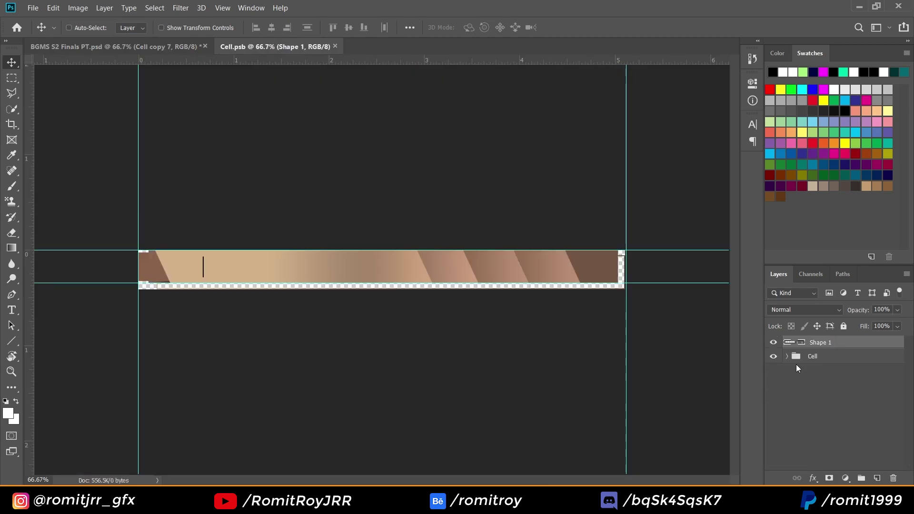
{"action": "left_click", "coordinate": [817, 345]}
{"action": "key", "text": "Return"}
{"action": "left_click_drag", "start_coordinate": [860, 311], "coordinate": [894, 311]}
{"action": "key", "text": "u"}
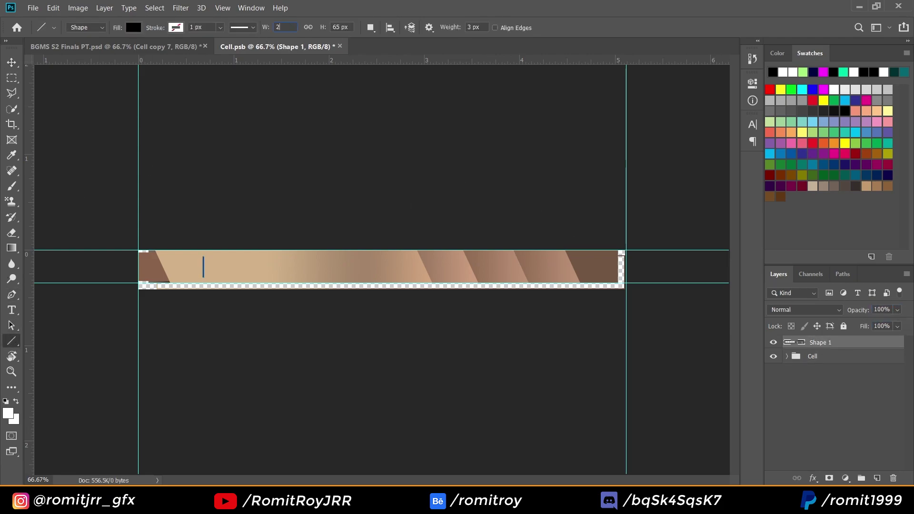
{"action": "key", "text": "Escape"}
{"action": "key", "text": "v"}
{"action": "left_click", "coordinate": [340, 46]}
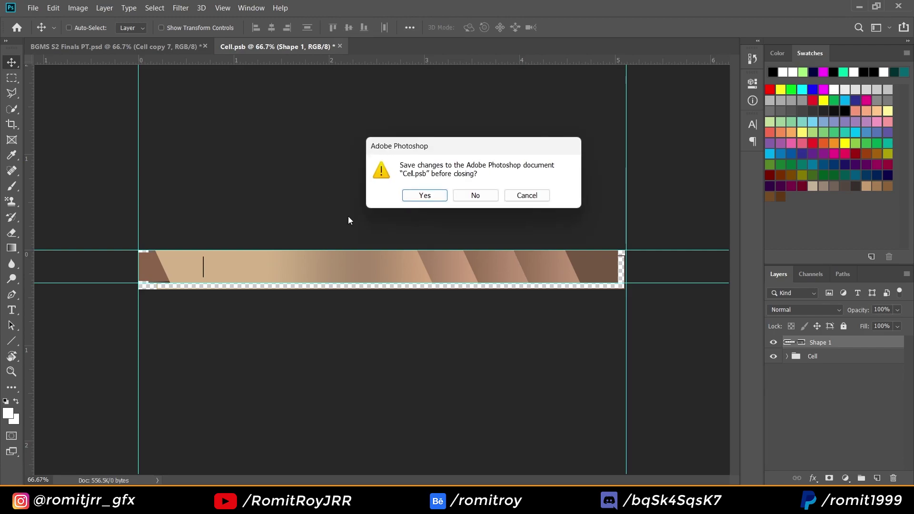
{"action": "left_click", "coordinate": [418, 197]}
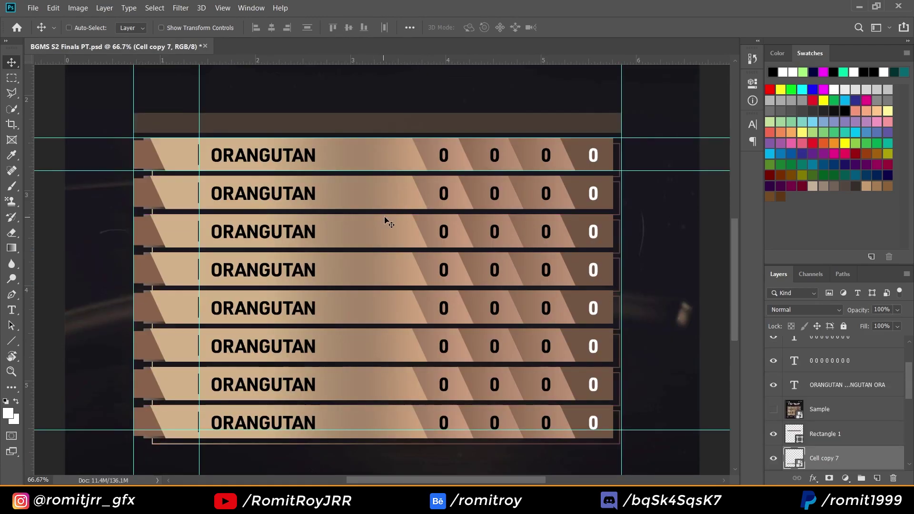
{"action": "left_click", "coordinate": [772, 409]}
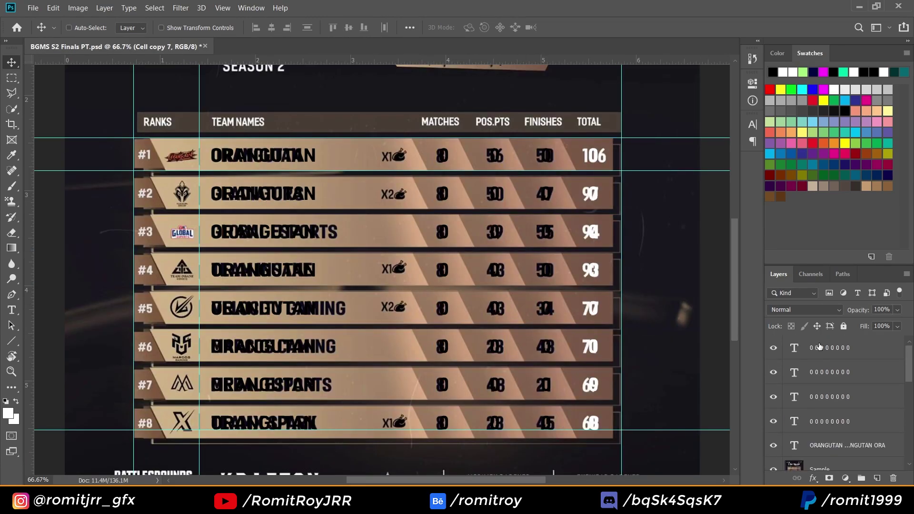
Duplicate the zero text column beside the team names and replace it with rank labels #1 to #8
{"action": "scroll", "coordinate": [831, 396], "scroll_direction": "up", "scroll_amount": 3}
{"action": "left_click", "coordinate": [823, 349]}
{"action": "mouse_move", "coordinate": [353, 222]}
{"action": "left_mouse_down"}
{"action": "mouse_move", "coordinate": [433, 222]}
{"action": "mouse_move", "coordinate": [280, 223]}
{"action": "left_mouse_up"}
{"action": "key", "text": "t"}
{"action": "left_click", "coordinate": [358, 180]}
{"action": "key", "text": "ctrl+a"}
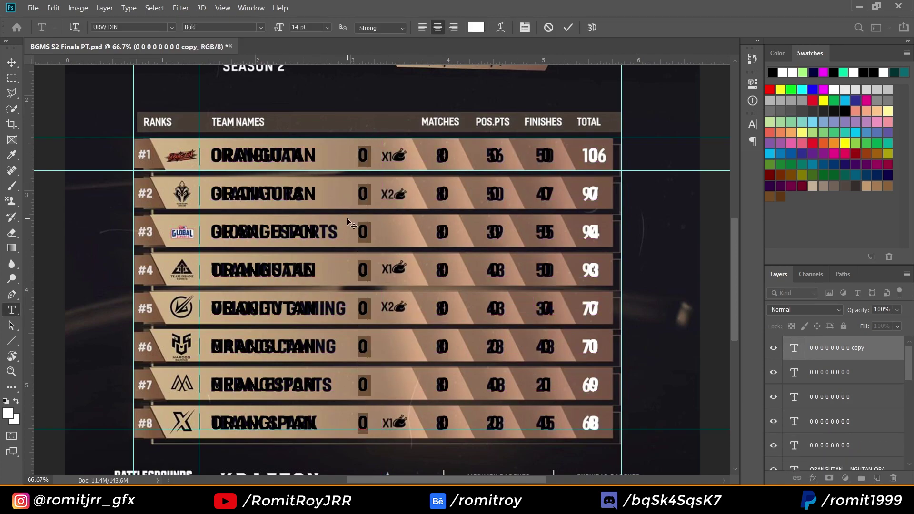
{"action": "type", "text": "#1"}
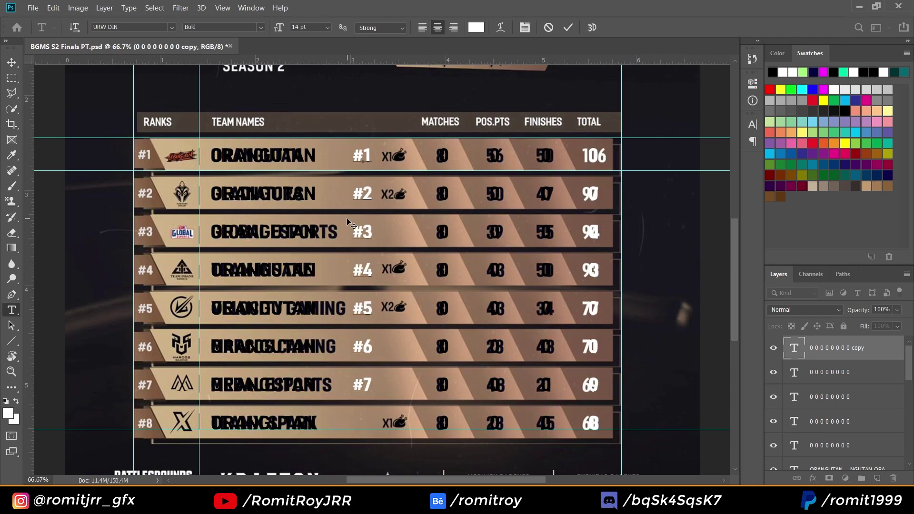
{"action": "type", "text": "#8"}
Set the rank labels to URW DIN Demi at 12 pt and move them left toward the logos
{"action": "key", "text": "ctrl+a"}
{"action": "left_click", "coordinate": [171, 27]}
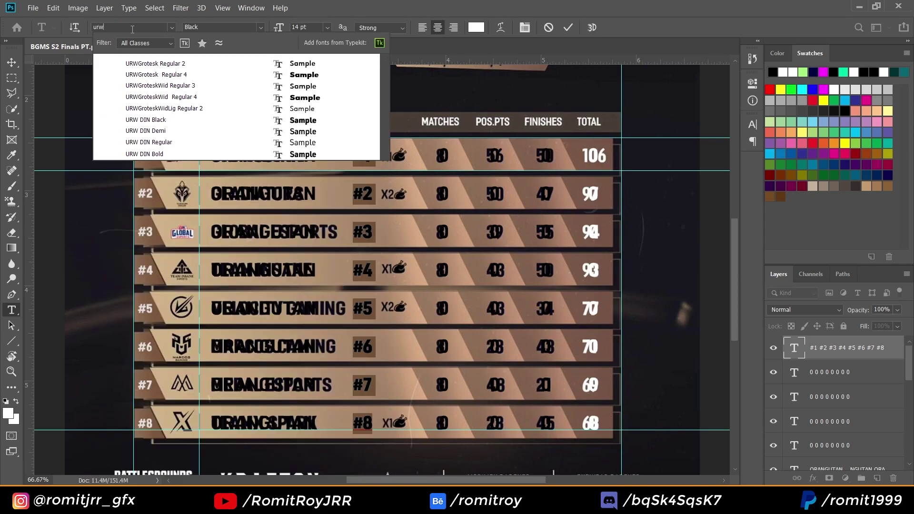
{"action": "left_click", "coordinate": [143, 137]}
{"action": "left_click", "coordinate": [358, 192]}
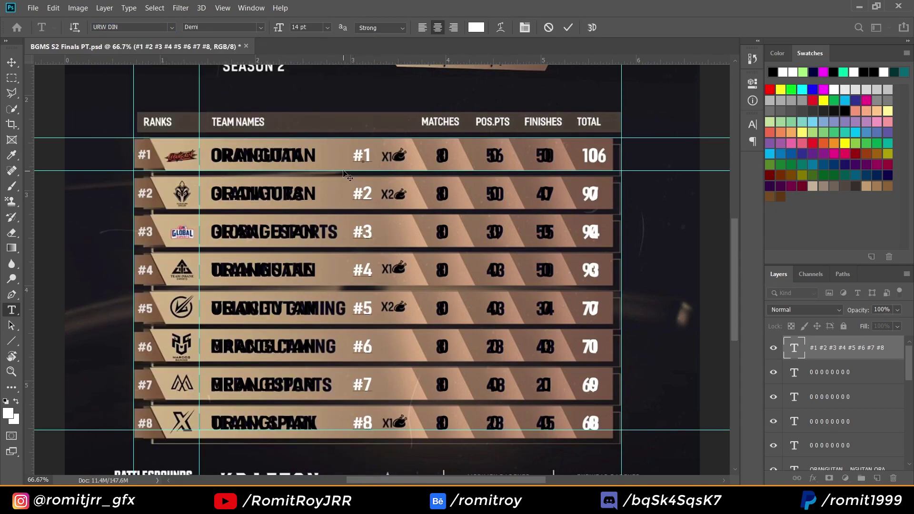
{"action": "key", "text": "ctrl+a"}
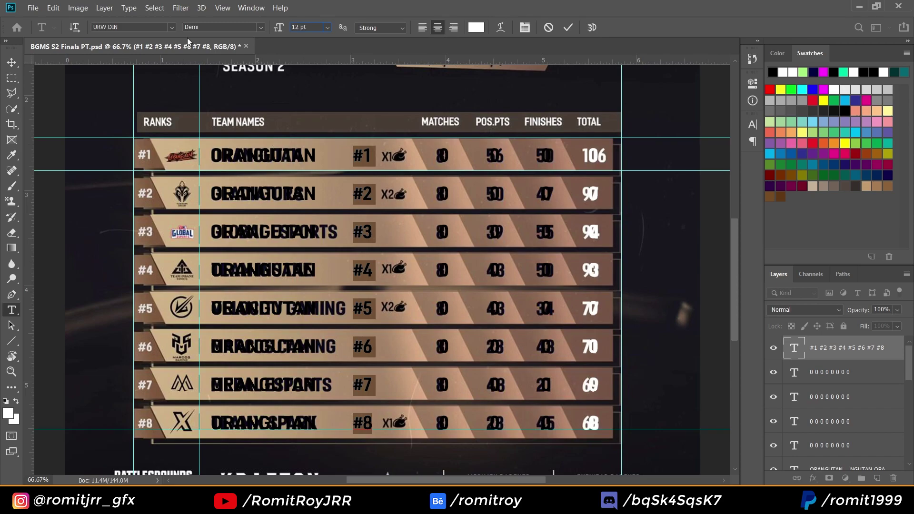
{"action": "key", "text": "Return"}
{"action": "key", "text": "ctrl+Return"}
{"action": "key", "text": "v"}
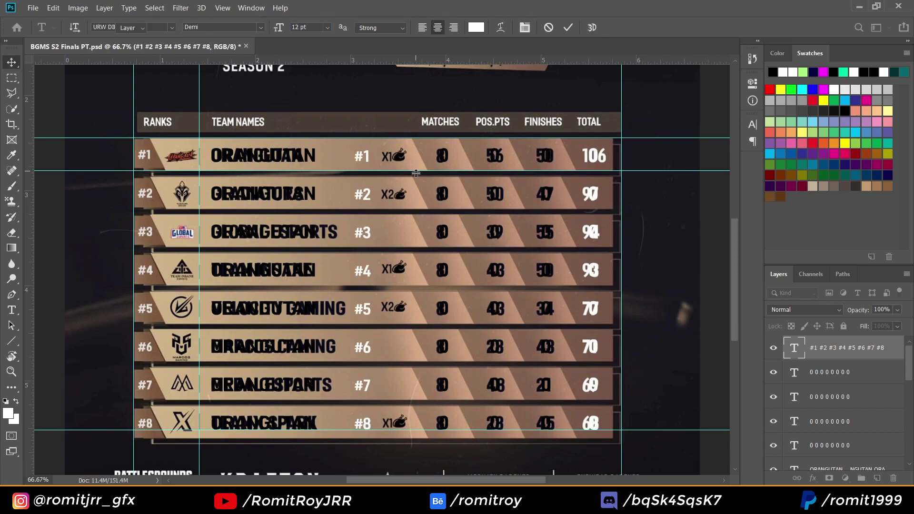
{"action": "mouse_move", "coordinate": [476, 261]}
{"action": "left_mouse_down"}
{"action": "mouse_move", "coordinate": [275, 260]}
{"action": "mouse_move", "coordinate": [433, 302]}
{"action": "left_mouse_up"}
Reduce the #1–#8 rank labels to 10 pt and nudge them left onto the reference rank column
{"action": "key", "text": "ctrl+plus"}
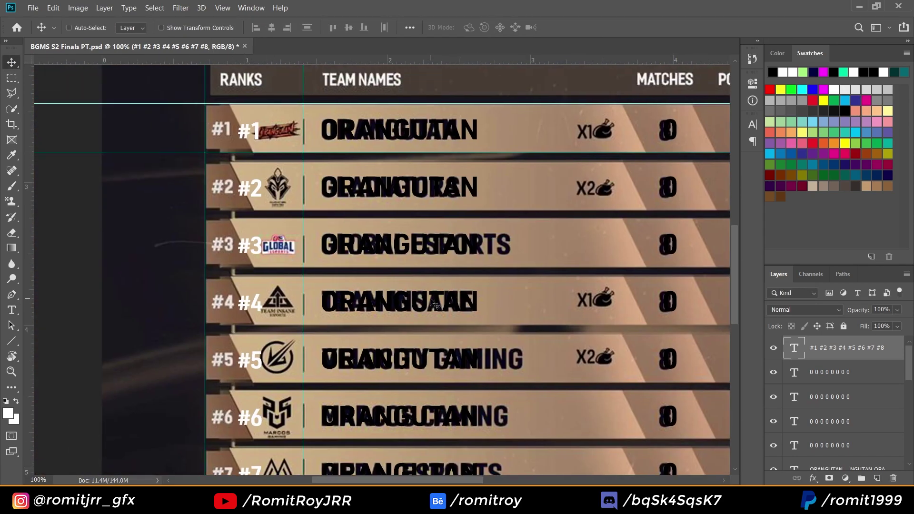
{"action": "key", "text": "t"}
{"action": "key", "text": "Return"}
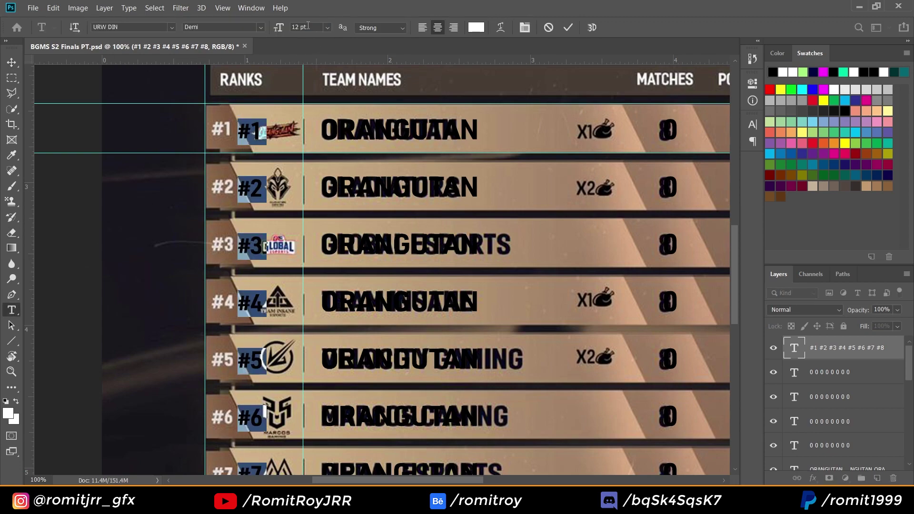
{"action": "key", "text": "Return"}
{"action": "key", "text": "ctrl+Return"}
{"action": "key", "text": "v"}
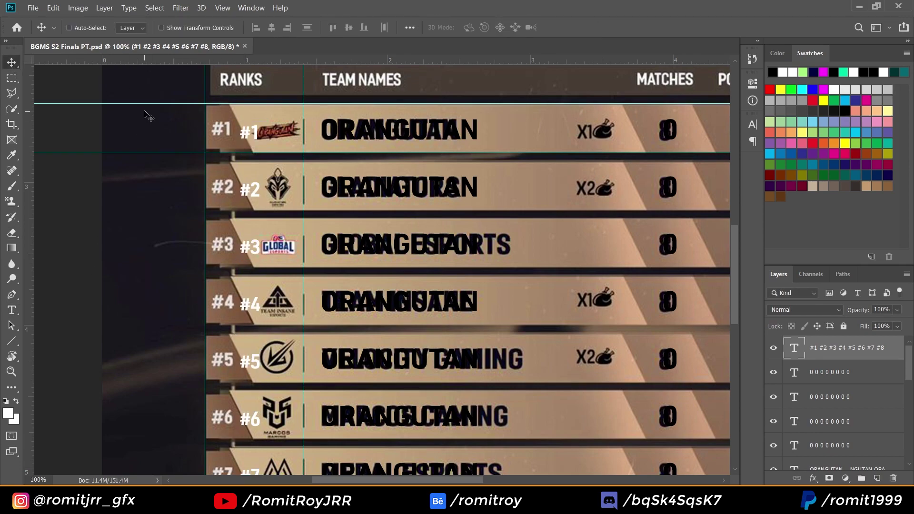
{"action": "key", "text": "shift+Left"}
{"action": "key", "text": "shift+Left"}
{"action": "key", "text": "shift+Left"}
Hide the reference sample overlay and place the Orangutan logo, shrunk to a small size
{"action": "scroll", "coordinate": [157, 150], "scroll_direction": "down", "scroll_amount": 5}
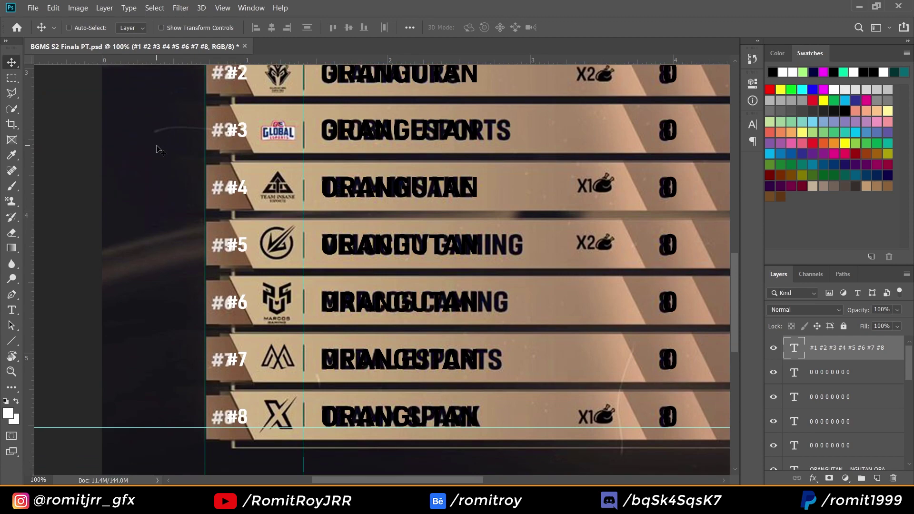
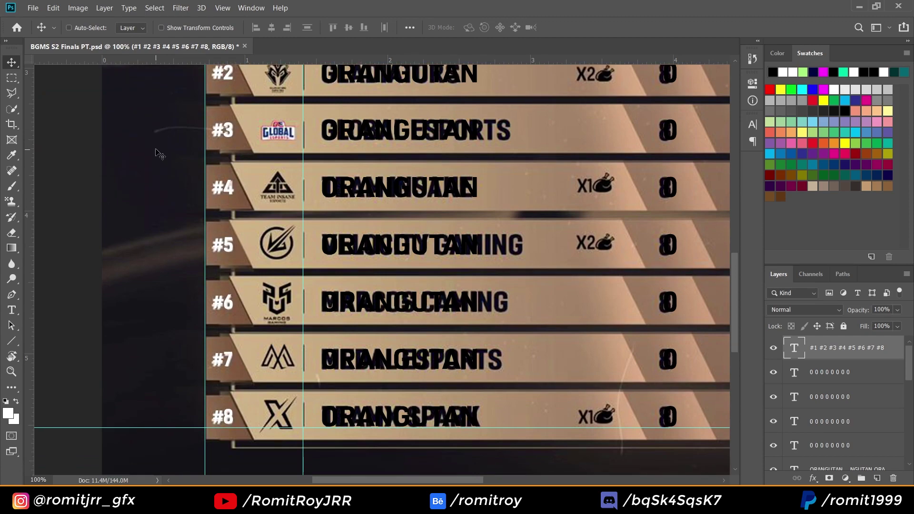
Hide the reference sample overlay and place the Orangutan logo, shrunk to a small size
{"action": "scroll", "coordinate": [157, 152], "scroll_direction": "up", "scroll_amount": 4}
{"action": "scroll", "coordinate": [809, 419], "scroll_direction": "down", "scroll_amount": 1}
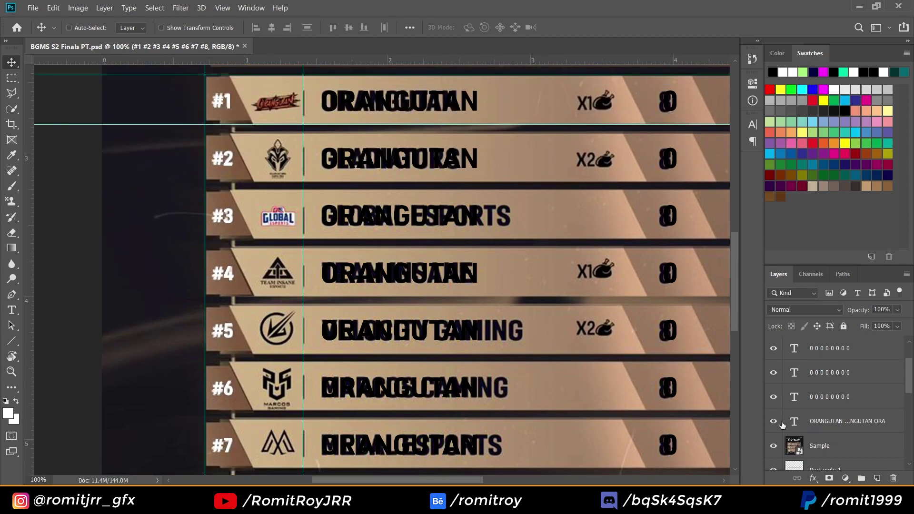
{"action": "left_click", "coordinate": [773, 445]}
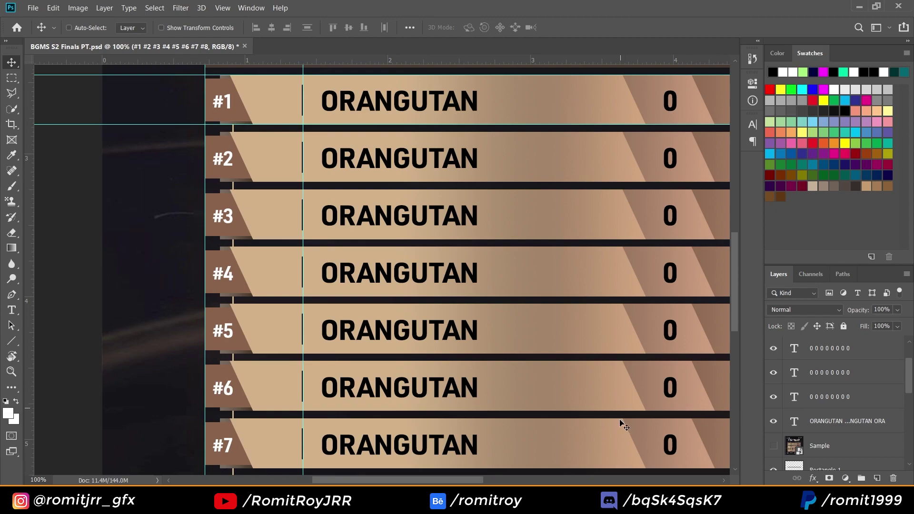
{"action": "scroll", "coordinate": [551, 383], "scroll_direction": "down", "scroll_amount": 2}
{"action": "scroll", "coordinate": [571, 364], "scroll_direction": "up", "scroll_amount": 1}
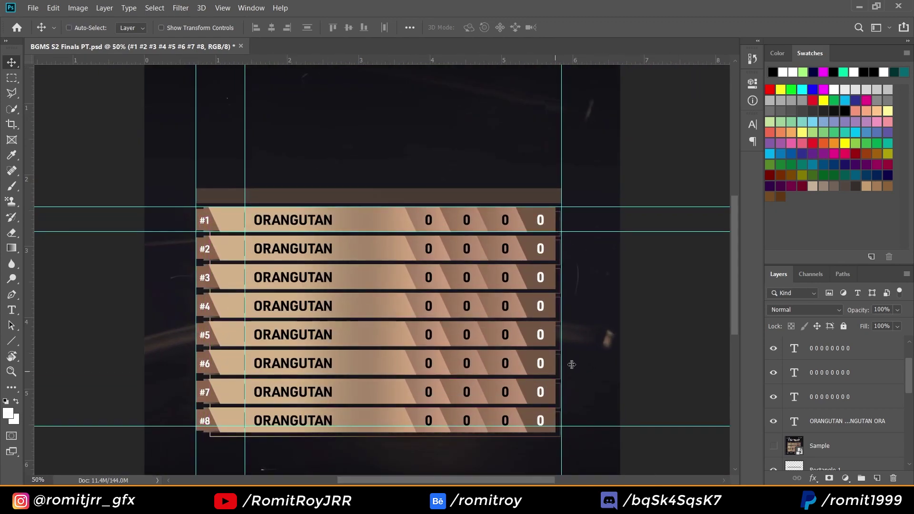
{"action": "left_click", "coordinate": [773, 445]}
{"action": "left_click_drag", "start_coordinate": [574, 177], "coordinate": [336, 234]}
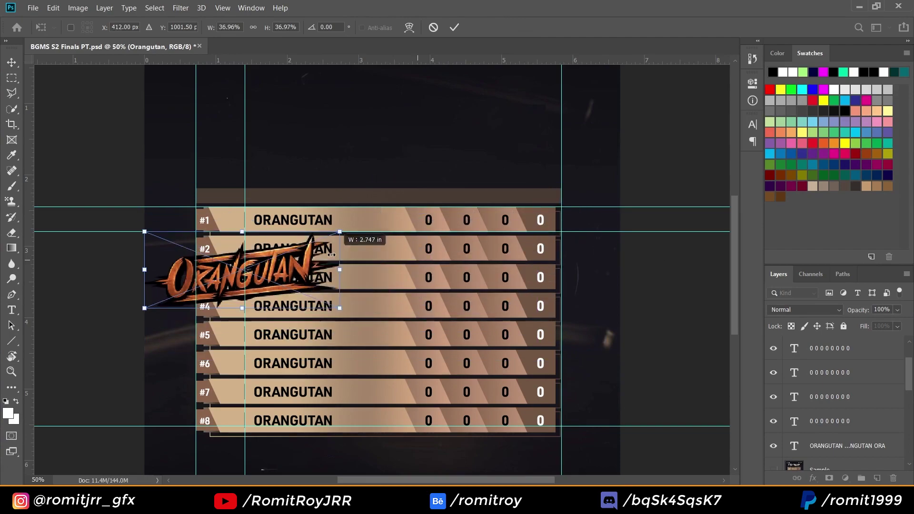
{"action": "key", "text": "Return"}
Move the Orangutan logo onto row #1, scaling it down further against the reference overlay
{"action": "scroll", "coordinate": [390, 266], "scroll_direction": "up", "scroll_amount": 1}
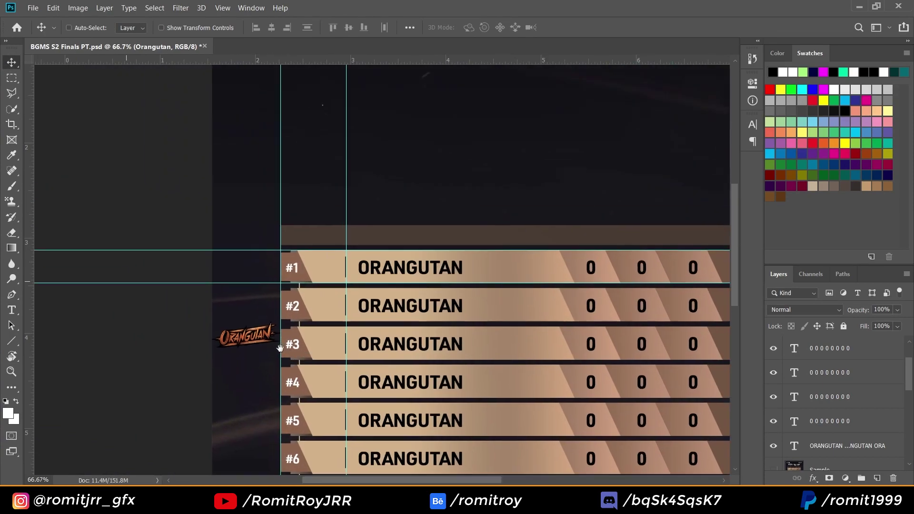
{"action": "mouse_move", "coordinate": [263, 340]}
{"action": "left_mouse_down"}
{"action": "mouse_move", "coordinate": [363, 272]}
{"action": "mouse_move", "coordinate": [357, 265]}
{"action": "mouse_move", "coordinate": [351, 276]}
{"action": "left_mouse_up"}
{"action": "key", "text": "ctrl+t"}
{"action": "key", "text": "Return"}
{"action": "scroll", "coordinate": [833, 404], "scroll_direction": "down", "scroll_amount": 1}
{"action": "left_click", "coordinate": [773, 421]}
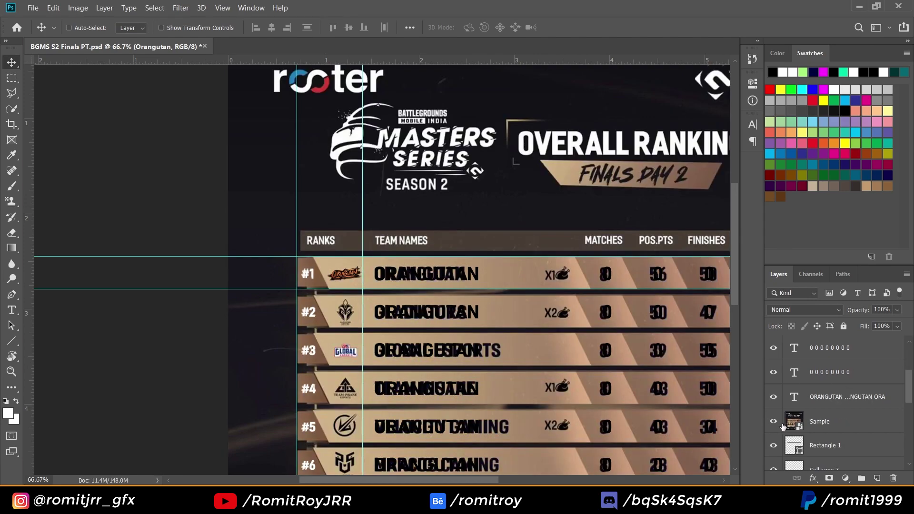
{"action": "scroll", "coordinate": [833, 404], "scroll_direction": "up", "scroll_amount": 1}
{"action": "mouse_move", "coordinate": [360, 243]}
{"action": "left_mouse_down"}
{"action": "mouse_move", "coordinate": [351, 296]}
{"action": "mouse_move", "coordinate": [351, 268]}
{"action": "left_mouse_up"}
{"action": "scroll", "coordinate": [832, 405], "scroll_direction": "down", "scroll_amount": 1}
{"action": "left_click", "coordinate": [774, 445]}
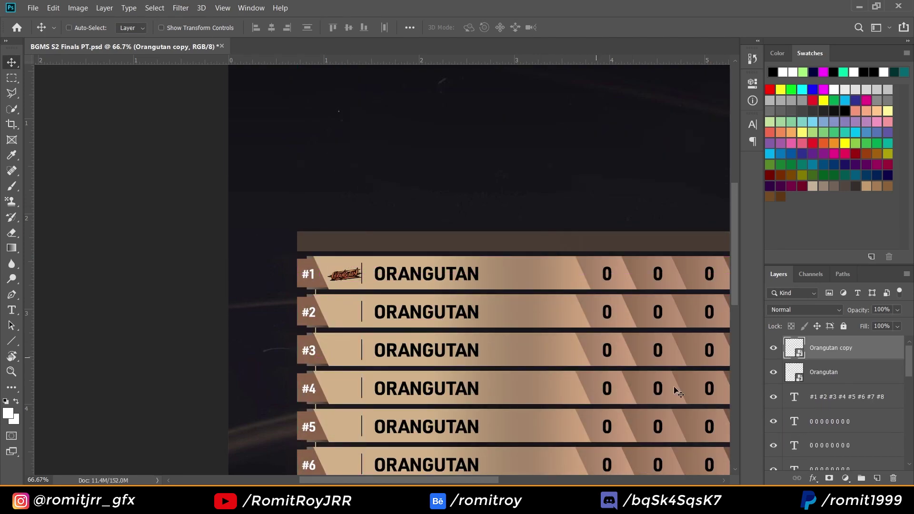
Open the bar's embedded cell artwork, then close it and save the changes
{"action": "scroll", "coordinate": [795, 413], "scroll_direction": "down", "scroll_amount": 1}
{"action": "double_click", "coordinate": [793, 421]}
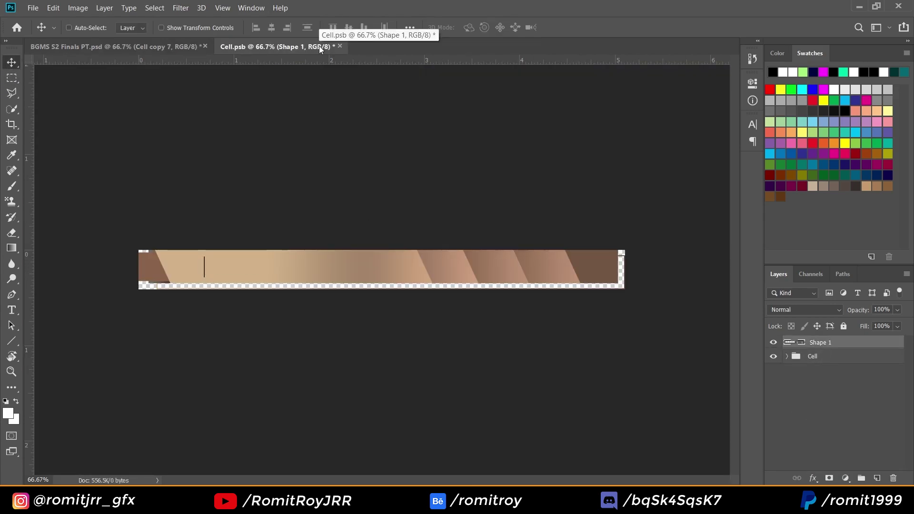
{"action": "left_click", "coordinate": [340, 47]}
{"action": "left_click", "coordinate": [400, 196]}
Zoom in and nudge the Orangutan logo into alignment on row #1
{"action": "key", "text": "ctrl+plus"}
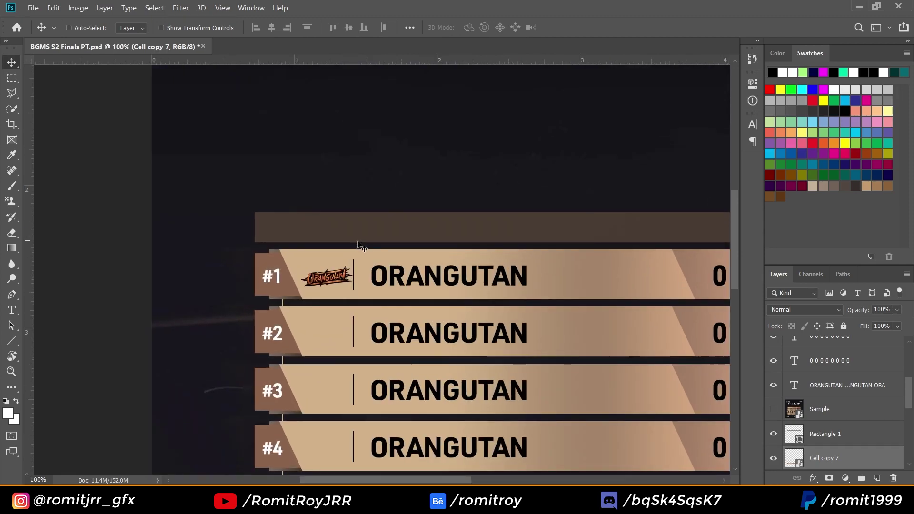
{"action": "scroll", "coordinate": [823, 381], "scroll_direction": "up", "scroll_amount": 3}
{"action": "left_click", "coordinate": [824, 347]}
{"action": "key", "text": "Left"}
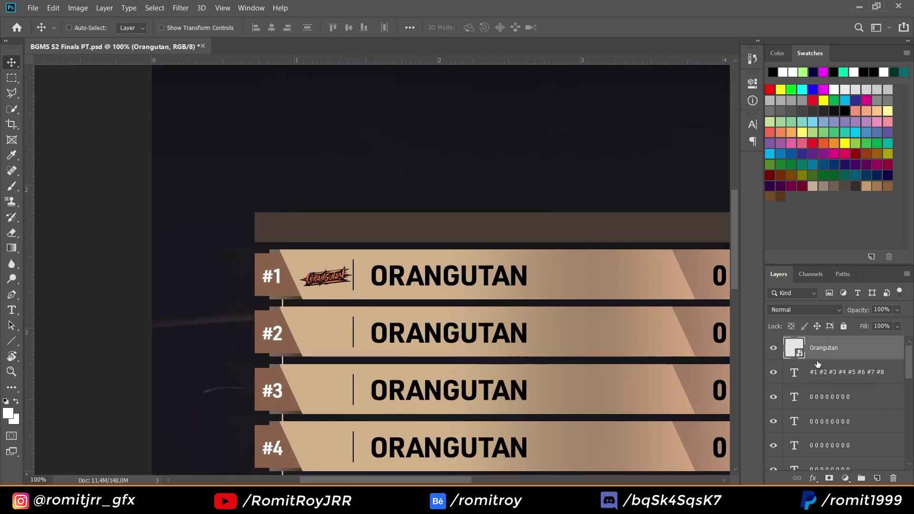
{"action": "key", "text": "Left"}
{"action": "key", "text": "Up"}
{"action": "key", "text": "Left"}
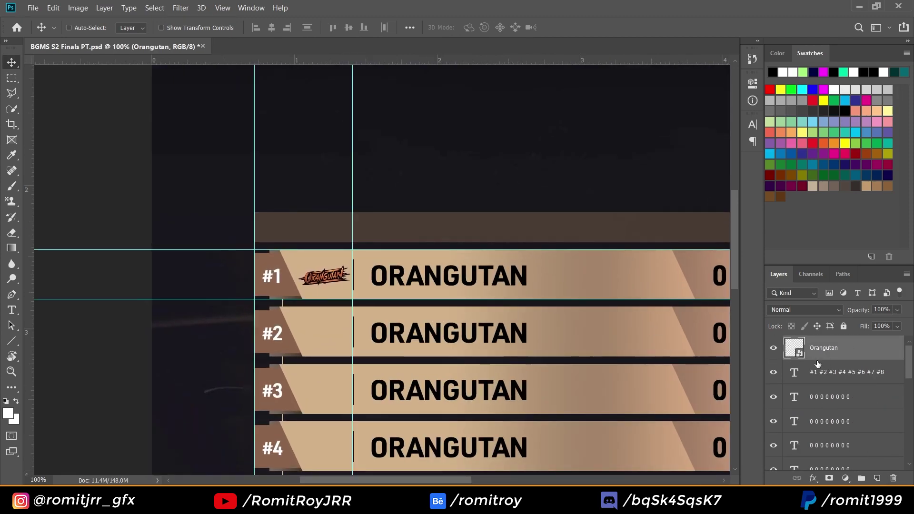
{"action": "scroll", "coordinate": [363, 247], "scroll_direction": "down", "scroll_amount": 2}
Duplicate the Orangutan logo down onto rows #2 through #8
{"action": "key", "text": "ctrl+j"}
{"action": "left_click_drag", "start_coordinate": [364, 247], "coordinate": [363, 304]}
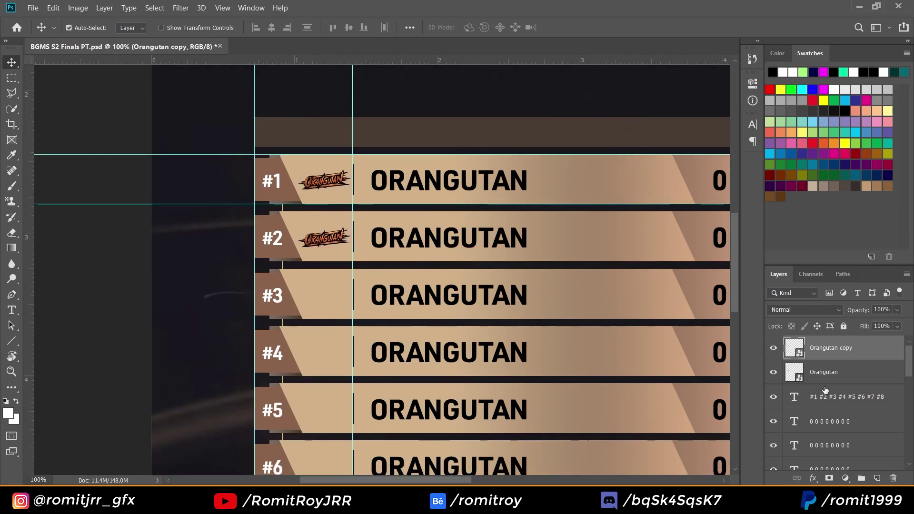
{"action": "left_click", "coordinate": [823, 372], "text": "shift"}
{"action": "left_click_drag", "start_coordinate": [318, 275], "coordinate": [318, 389]}
{"action": "scroll", "coordinate": [399, 336], "scroll_direction": "down", "scroll_amount": 3}
{"action": "scroll", "coordinate": [399, 336], "scroll_direction": "down", "scroll_amount": 1}
{"action": "left_click", "coordinate": [823, 421], "text": "shift"}
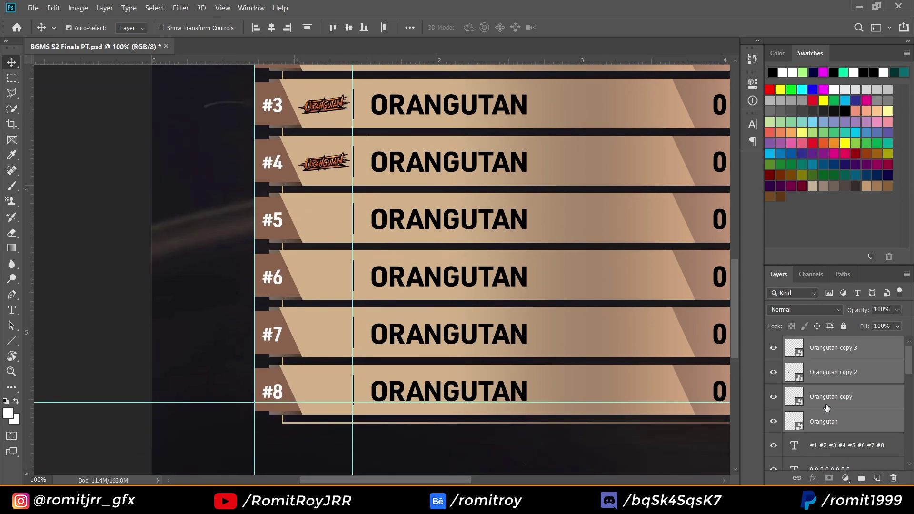
{"action": "left_click_drag", "start_coordinate": [381, 177], "coordinate": [367, 409]}
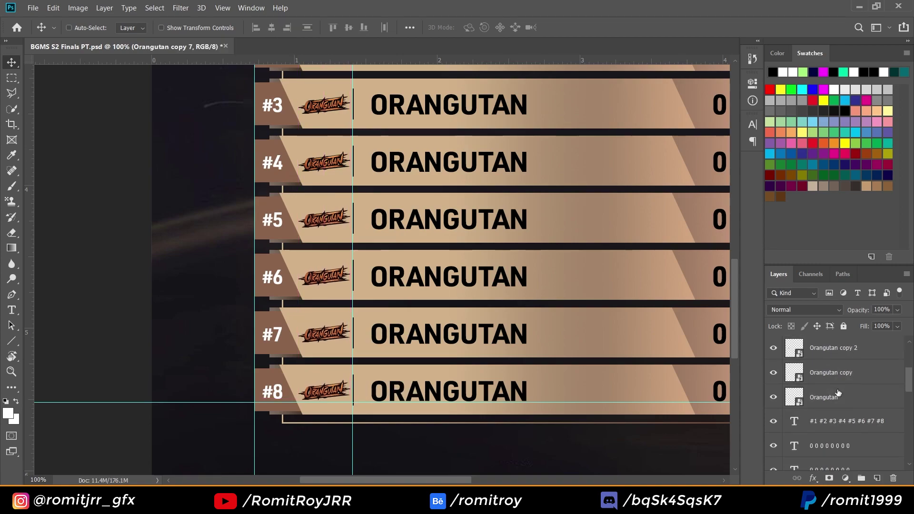
{"action": "scroll", "coordinate": [423, 252], "scroll_direction": "up", "scroll_amount": 3}
Group the eight Orangutan logo layers and name the group 'ogo'
{"action": "key", "text": "ctrl+g"}
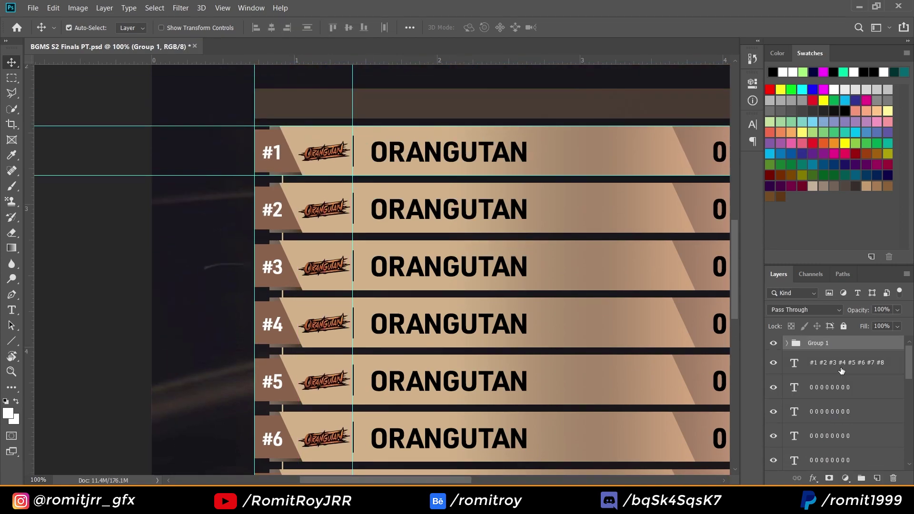
{"action": "double_click", "coordinate": [816, 343]}
{"action": "type", "text": "ogo"}
{"action": "key", "text": "Return"}
{"action": "key", "text": "ctrl+minus"}
{"action": "key", "text": "ctrl+minus"}
{"action": "key", "text": "ctrl+minus"}
{"action": "key", "text": "ctrl+plus"}
{"action": "key", "text": "ctrl+plus"}
Move the chicken icon onto row #1 and shrink it to fit the row
{"action": "scroll", "coordinate": [774, 429], "scroll_direction": "down", "scroll_amount": 2}
{"action": "left_click", "coordinate": [773, 448]}
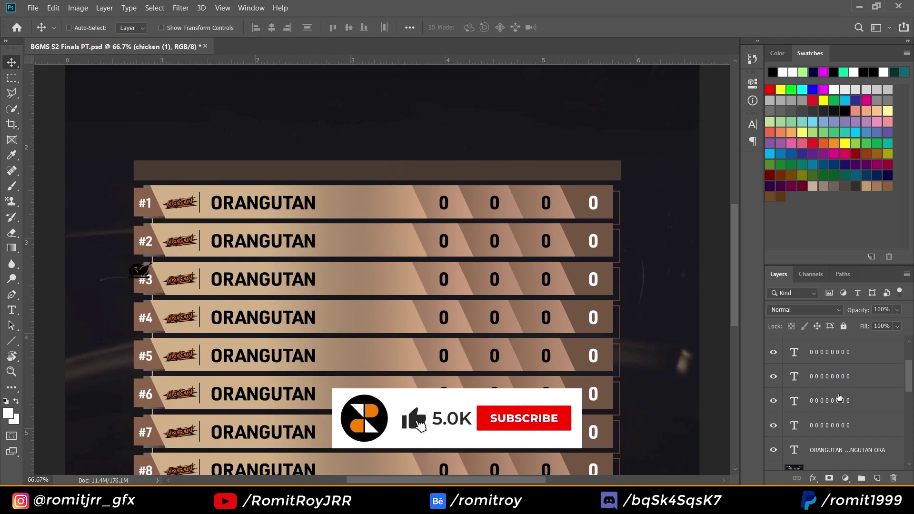
{"action": "scroll", "coordinate": [839, 397], "scroll_direction": "up", "scroll_amount": 5}
{"action": "left_click_drag", "start_coordinate": [229, 317], "coordinate": [413, 195]}
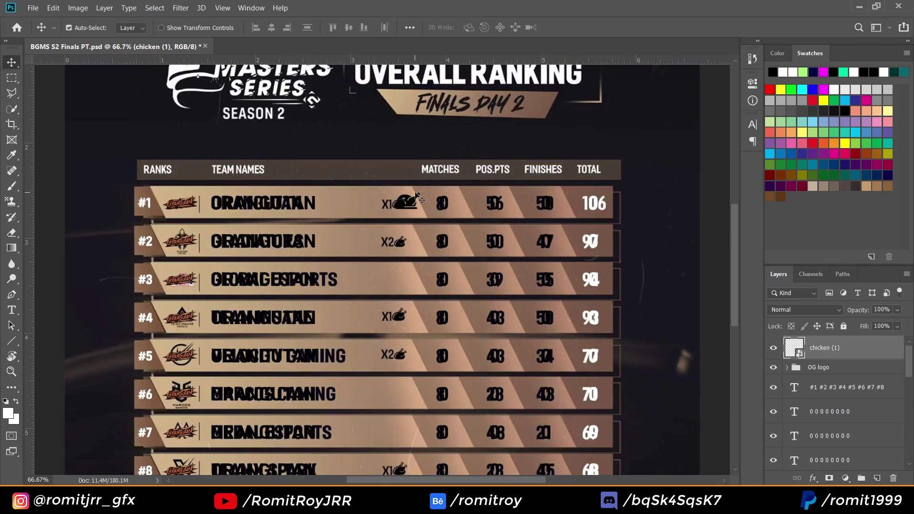
{"action": "key", "text": "ctrl+t"}
{"action": "left_click_drag", "start_coordinate": [420, 186], "coordinate": [413, 188]}
{"action": "key", "text": "Return"}
Show the guides and copy the #1–#8 rank number column beside the chicken icons
{"action": "scroll", "coordinate": [779, 380], "scroll_direction": "down", "scroll_amount": 1}
{"action": "left_click", "coordinate": [773, 460]}
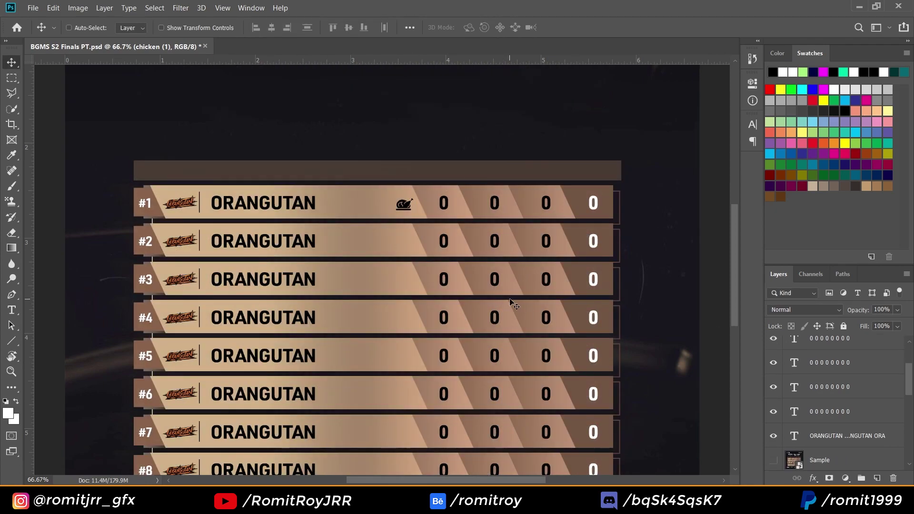
{"action": "key", "text": "ctrl+semicolon"}
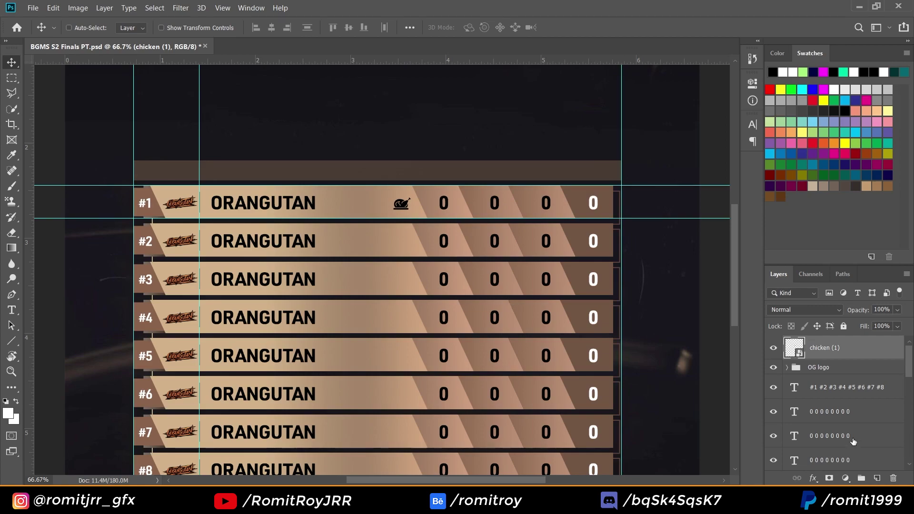
{"action": "left_click", "coordinate": [828, 386]}
{"action": "left_click_drag", "start_coordinate": [205, 320], "coordinate": [443, 319]}
Replace the copied numbers with the win counts X2, X1, X1
{"action": "key", "text": "t"}
{"action": "left_click", "coordinate": [386, 203]}
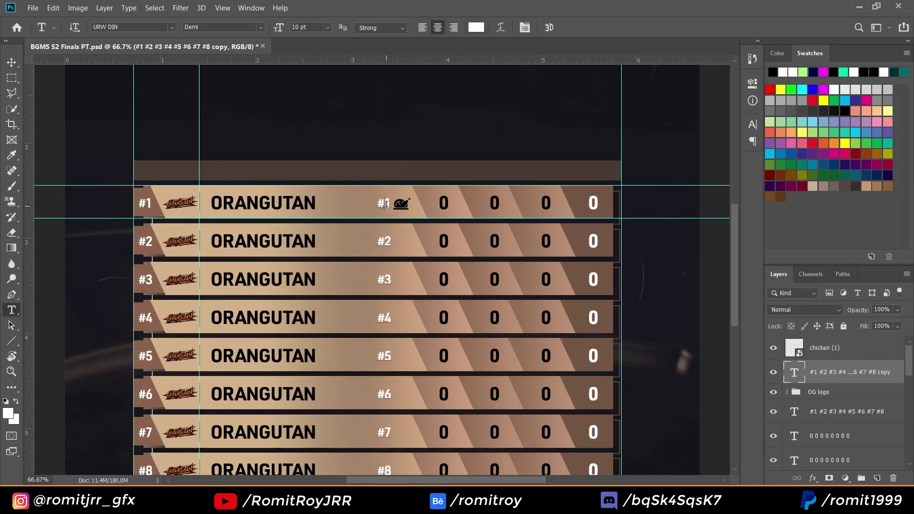
{"action": "left_click", "coordinate": [386, 203]}
{"action": "key", "text": "ctrl+a"}
{"action": "type", "text": "X2"}
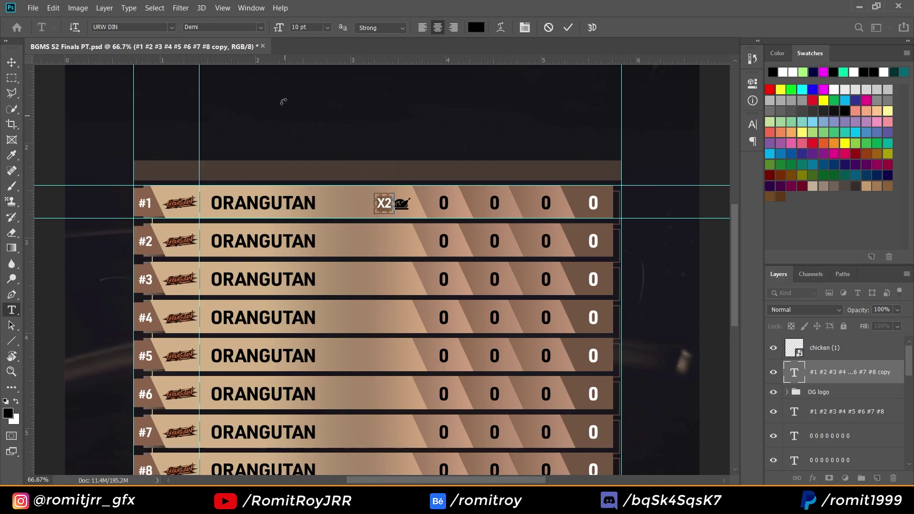
{"action": "key", "text": "ctrl+Return"}
{"action": "key", "text": "ctrl+z"}
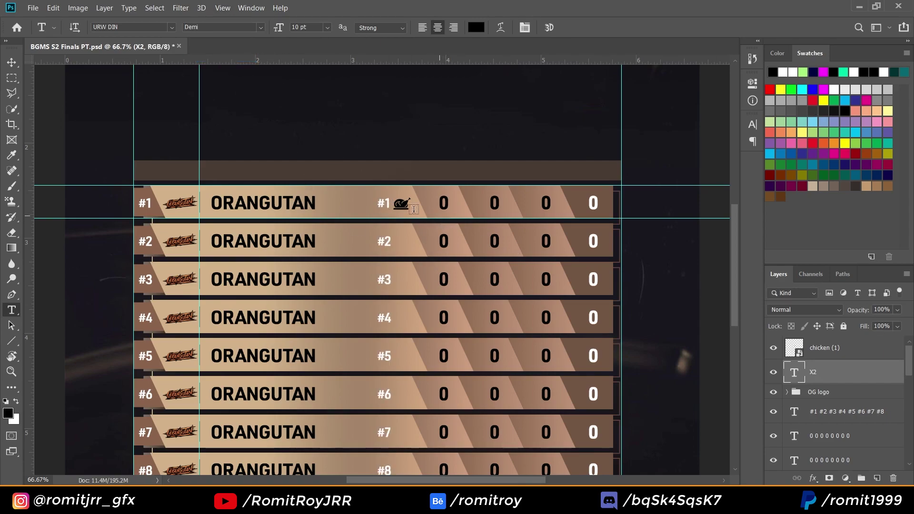
{"action": "left_click", "coordinate": [413, 209]}
{"action": "key", "text": "ctrl+a"}
{"action": "type", "text": "X2"}
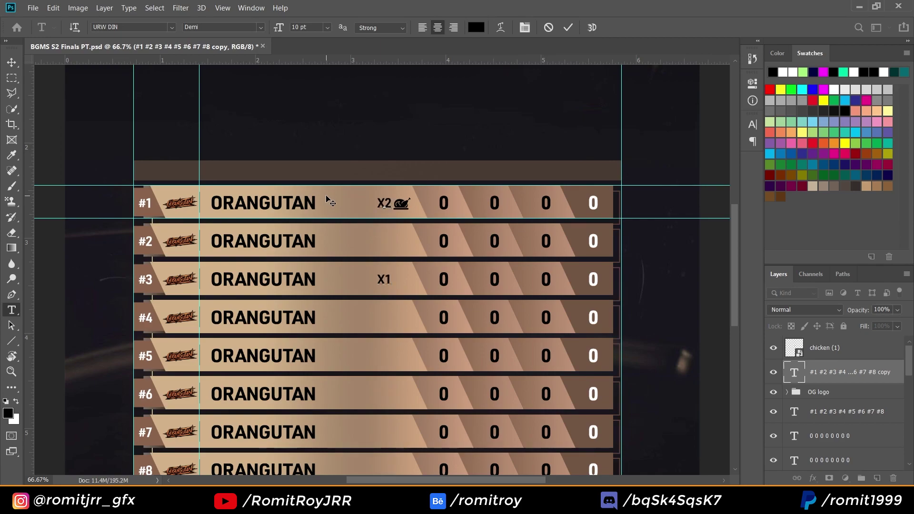
{"action": "type", "text": "X1"}
{"action": "key", "text": "ctrl+Return"}
{"action": "key", "text": "v"}
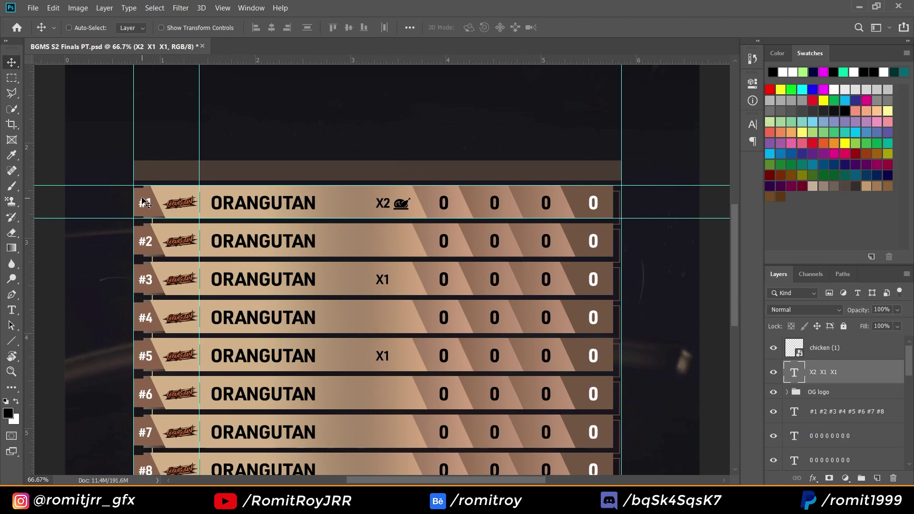
Duplicate the chicken icon down onto the remaining ranking rows
{"action": "left_click", "coordinate": [819, 352]}
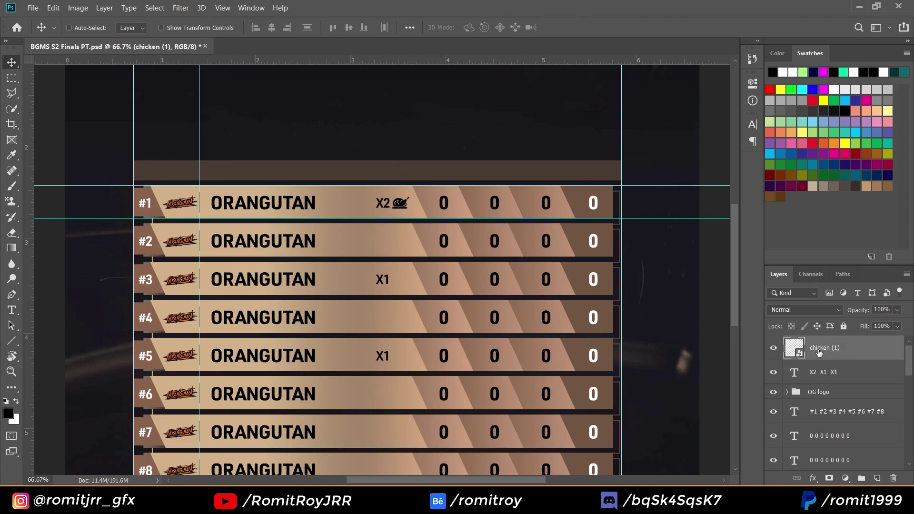
{"action": "left_click_drag", "start_coordinate": [819, 352], "coordinate": [877, 478]}
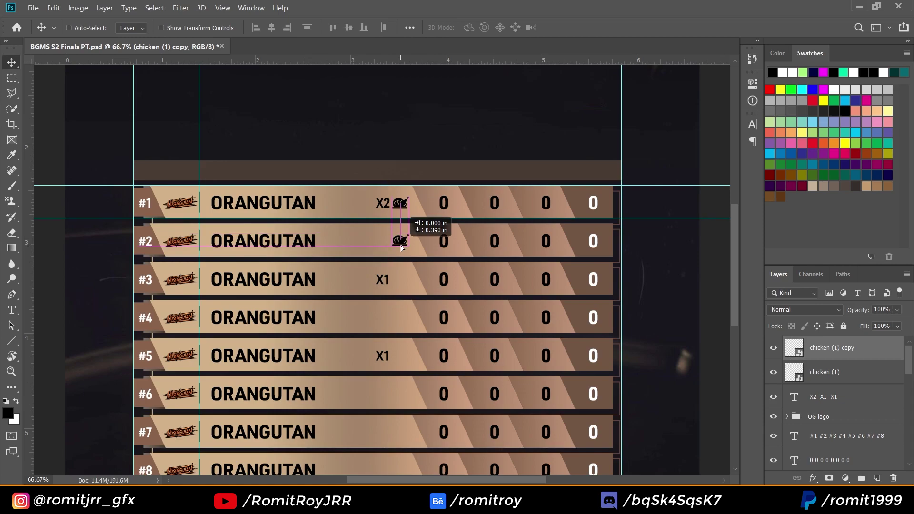
{"action": "left_click", "coordinate": [833, 363], "text": "ctrl"}
{"action": "mouse_move", "coordinate": [400, 203]}
{"action": "left_mouse_down"}
{"action": "mouse_move", "coordinate": [400, 241]}
{"action": "mouse_move", "coordinate": [447, 331]}
{"action": "left_mouse_up"}
{"action": "left_click_drag", "start_coordinate": [499, 314], "coordinate": [498, 417]}
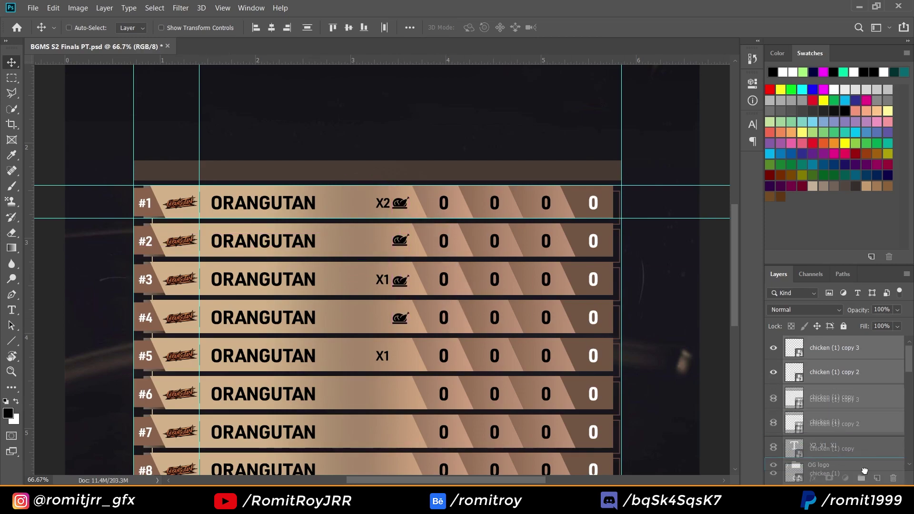
{"action": "scroll", "coordinate": [498, 418], "scroll_direction": "down", "scroll_amount": 1}
{"action": "scroll", "coordinate": [499, 417], "scroll_direction": "down", "scroll_amount": 4}
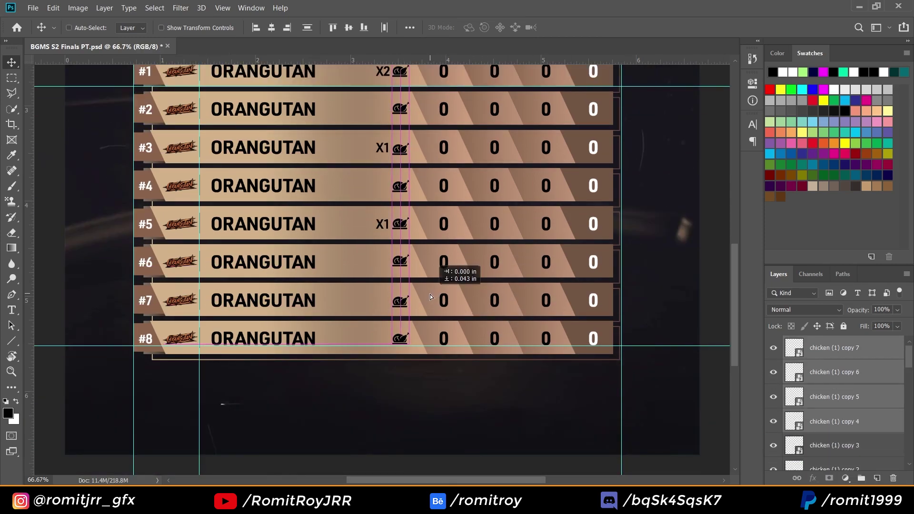
{"action": "left_click_drag", "start_coordinate": [430, 293], "coordinate": [430, 296]}
Align all the chicken icon layers across the rows and select their group
{"action": "left_click", "coordinate": [837, 347]}
{"action": "scroll", "coordinate": [838, 404], "scroll_direction": "down", "scroll_amount": 2}
{"action": "left_click", "coordinate": [837, 444], "text": "shift"}
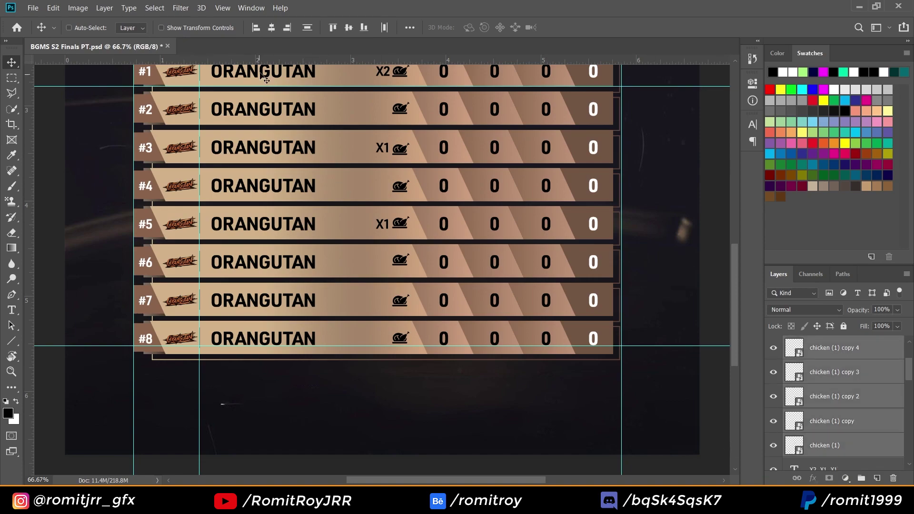
{"action": "left_click", "coordinate": [307, 27]}
{"action": "scroll", "coordinate": [467, 245], "scroll_direction": "up", "scroll_amount": 3}
{"action": "left_click", "coordinate": [465, 243], "text": "ctrl"}
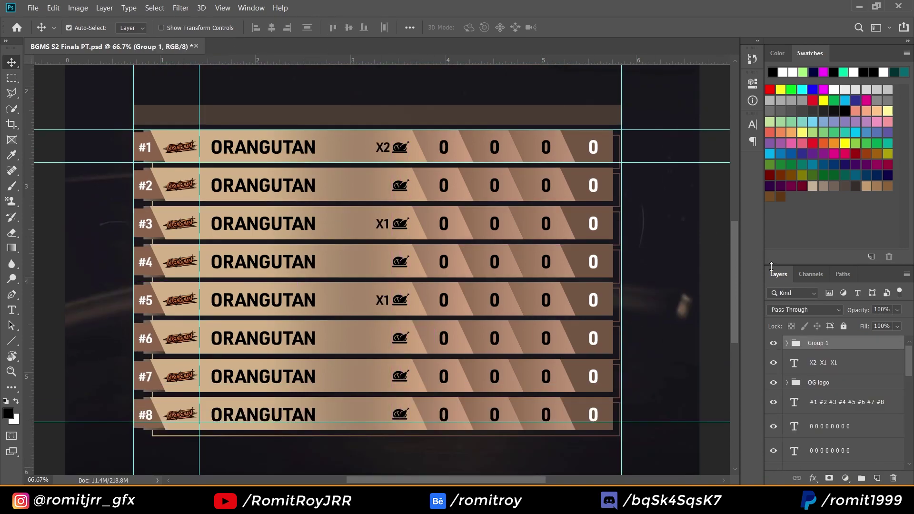
Hide the chicken icons on rows #4, #7 and #8 within the WWCD group
{"action": "left_click", "coordinate": [786, 343]}
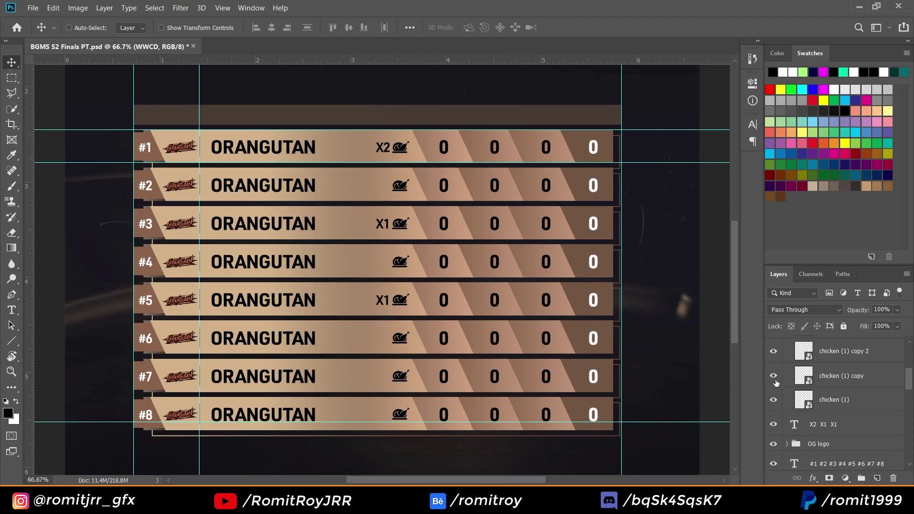
{"action": "scroll", "coordinate": [785, 362], "scroll_direction": "up", "scroll_amount": 2}
{"action": "left_click", "coordinate": [775, 378]}
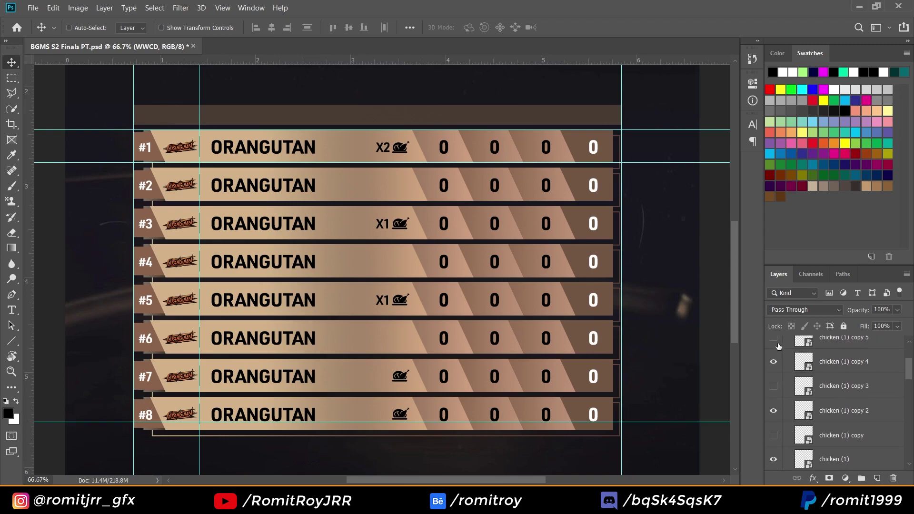
{"action": "scroll", "coordinate": [779, 346], "scroll_direction": "up", "scroll_amount": 2}
{"action": "left_click", "coordinate": [773, 352]}
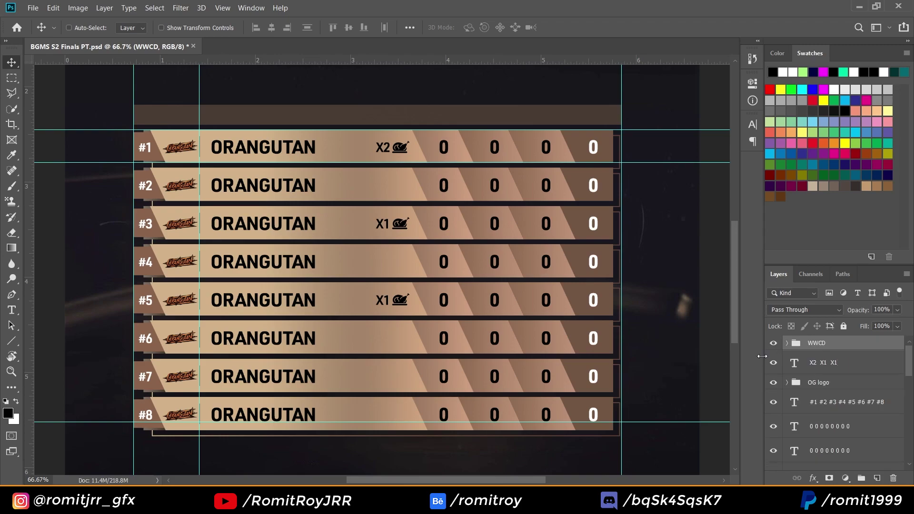
{"action": "scroll", "coordinate": [821, 383], "scroll_direction": "down", "scroll_amount": 3}
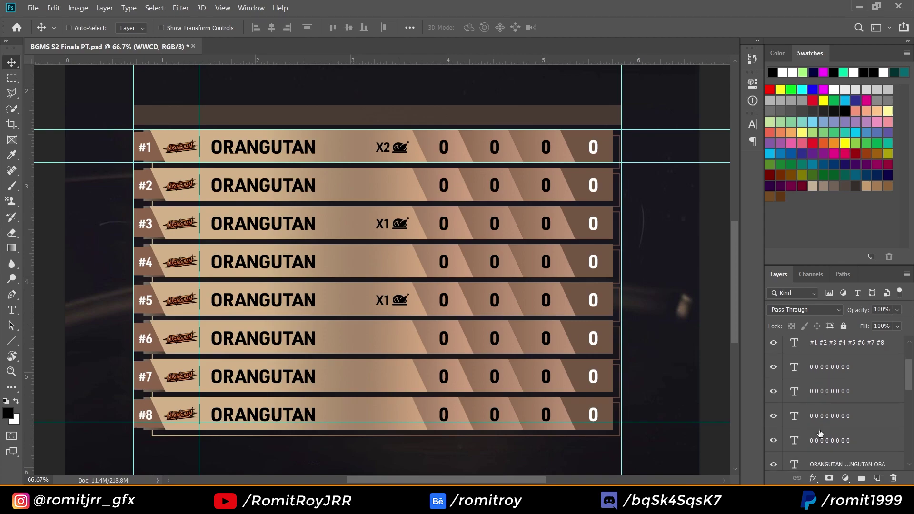
{"action": "scroll", "coordinate": [819, 409], "scroll_direction": "up", "scroll_amount": 3}
{"action": "left_click", "coordinate": [821, 339]}
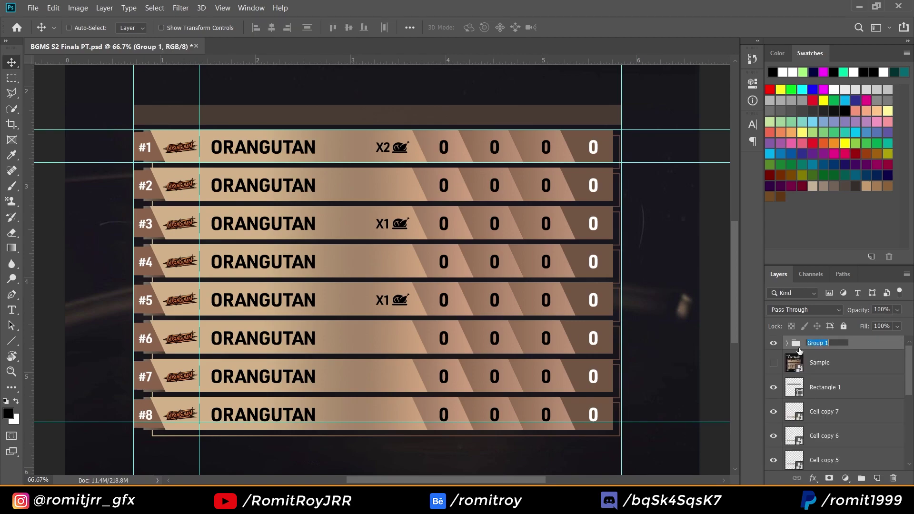
Name the rows group 1-8 and briefly check the sample reference image
{"action": "type", "text": "1-8"}
{"action": "key", "text": "Return"}
{"action": "left_click", "coordinate": [773, 362]}
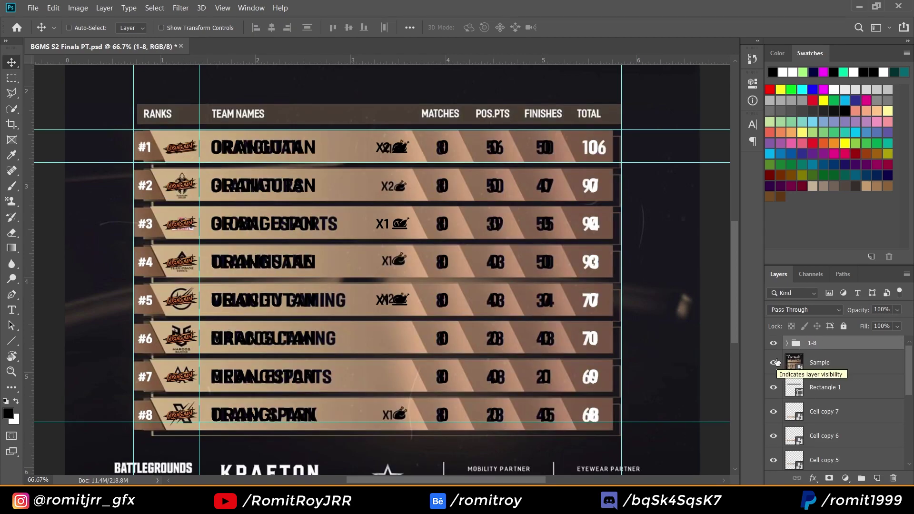
{"action": "key", "text": "t"}
{"action": "scroll", "coordinate": [380, 267], "scroll_direction": "up", "scroll_amount": 2}
{"action": "left_click", "coordinate": [773, 362]}
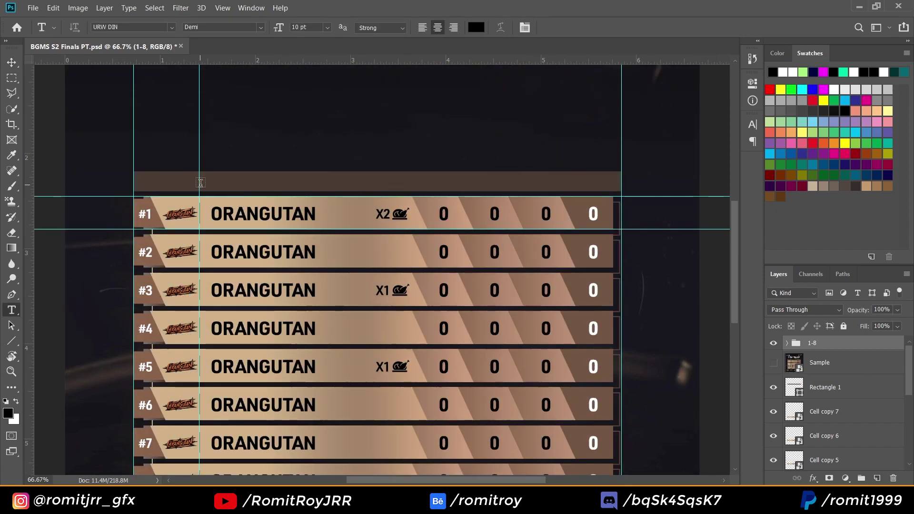
Add a left-aligned, 8 pt TEAM NAMES header label in the header bar
{"action": "left_click", "coordinate": [200, 183]}
{"action": "left_click", "coordinate": [422, 27]}
{"action": "type", "text": "TE"}
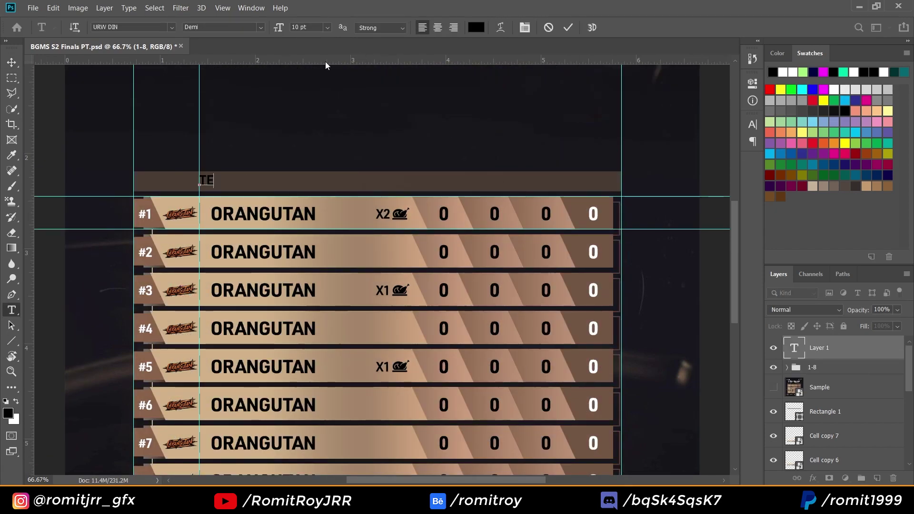
{"action": "type", "text": "AM NAMES"}
{"action": "key", "text": "ctrl+a"}
{"action": "left_click", "coordinate": [327, 28]}
{"action": "left_click", "coordinate": [310, 62]}
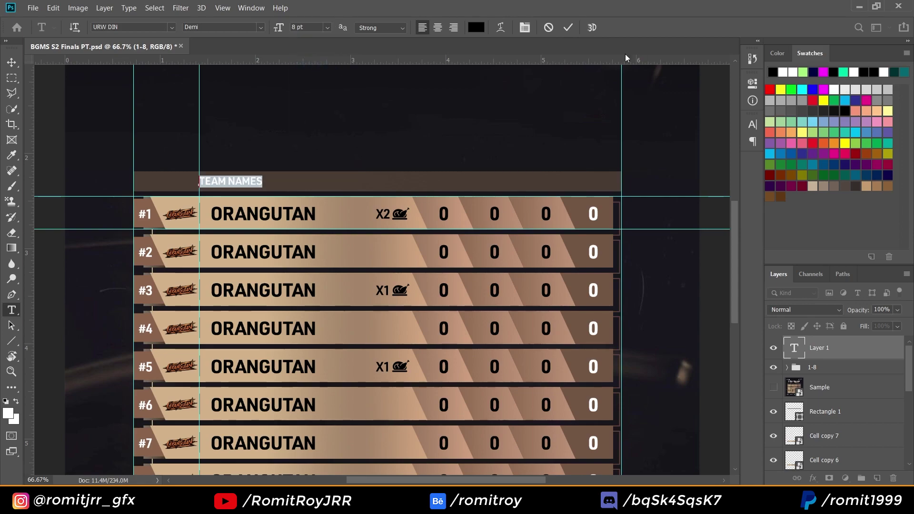
Tighten TEAM NAMES letter spacing and move it over the team name column
{"action": "left_click", "coordinate": [752, 124]}
{"action": "left_click", "coordinate": [731, 166]}
{"action": "left_click", "coordinate": [714, 197]}
{"action": "key", "text": "Return"}
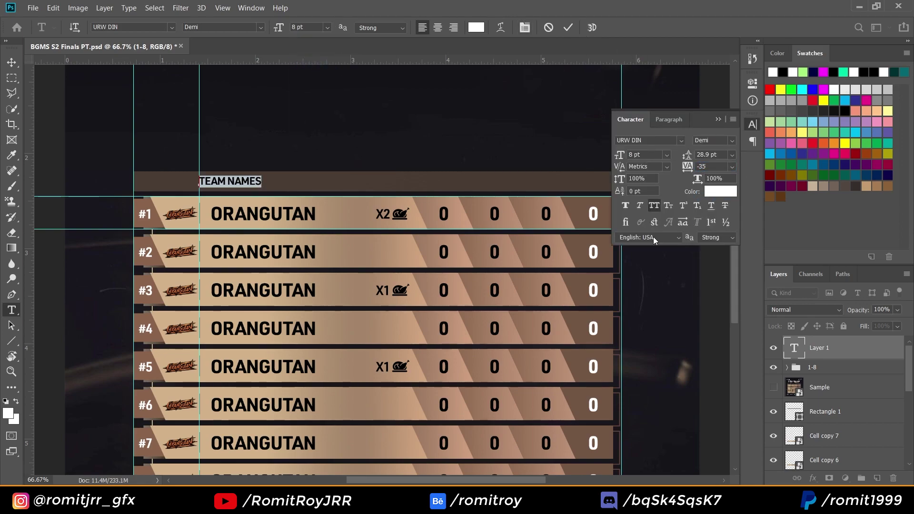
{"action": "left_click", "coordinate": [718, 119]}
{"action": "left_click", "coordinate": [11, 62]}
{"action": "left_click_drag", "start_coordinate": [314, 227], "coordinate": [325, 228]}
Add RANK at the header's left end and a MATCHES label
{"action": "key", "text": "t"}
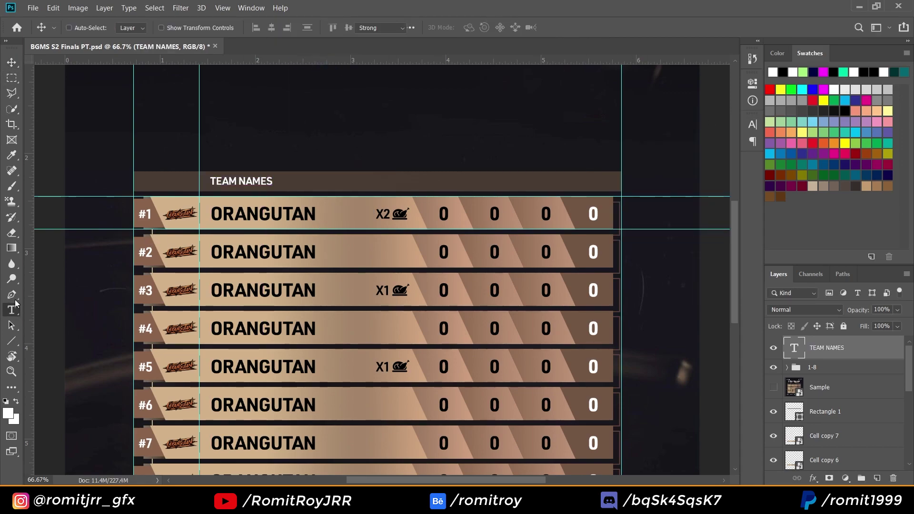
{"action": "left_click", "coordinate": [144, 182]}
{"action": "type", "text": "RANK"}
{"action": "key", "text": "ctrl+Return"}
{"action": "left_click", "coordinate": [774, 411]}
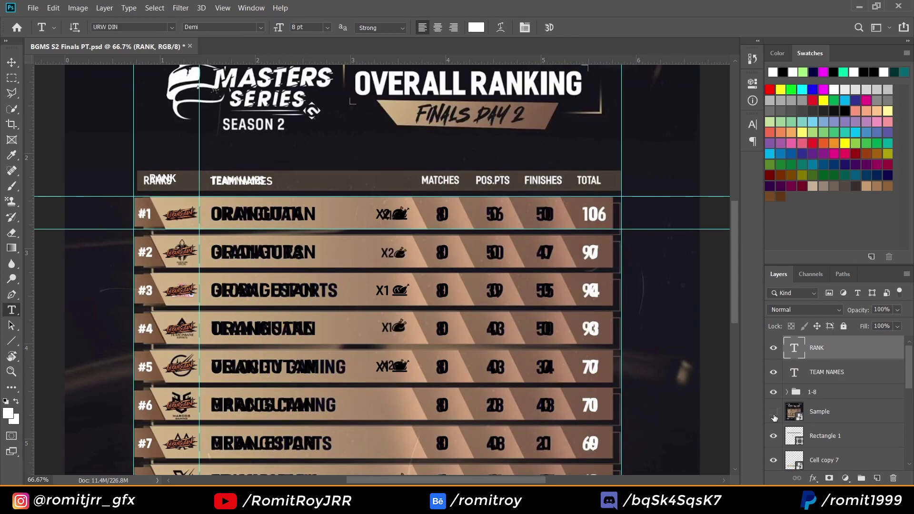
{"action": "left_click", "coordinate": [773, 411]}
{"action": "left_click", "coordinate": [435, 183]}
{"action": "type", "text": "MATCHES"}
{"action": "key", "text": "ctrl+Return"}
Add POS.PTS, FINISHES and TOTAL header labels across the header bar
{"action": "left_click", "coordinate": [491, 182]}
{"action": "type", "text": "POS/"}
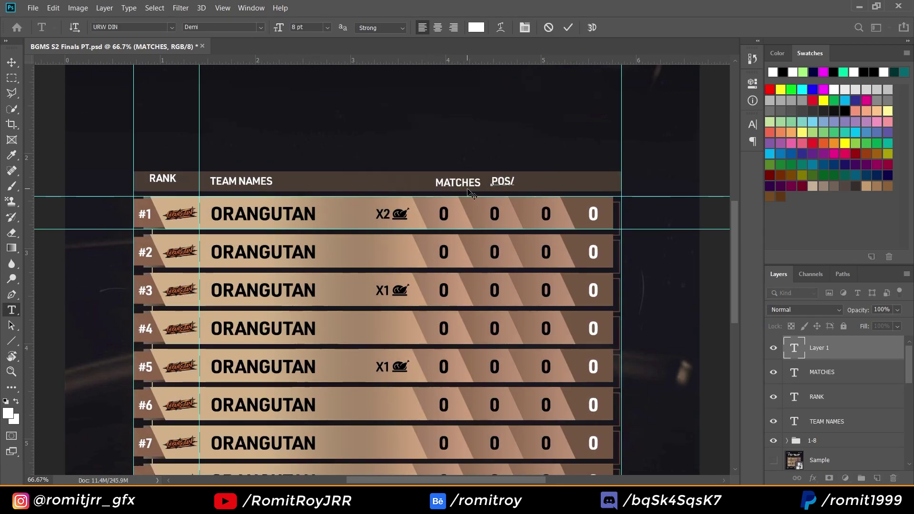
{"action": "key", "text": "ctrl+Return"}
{"action": "left_click", "coordinate": [549, 182]}
{"action": "type", "text": "FINISHES"}
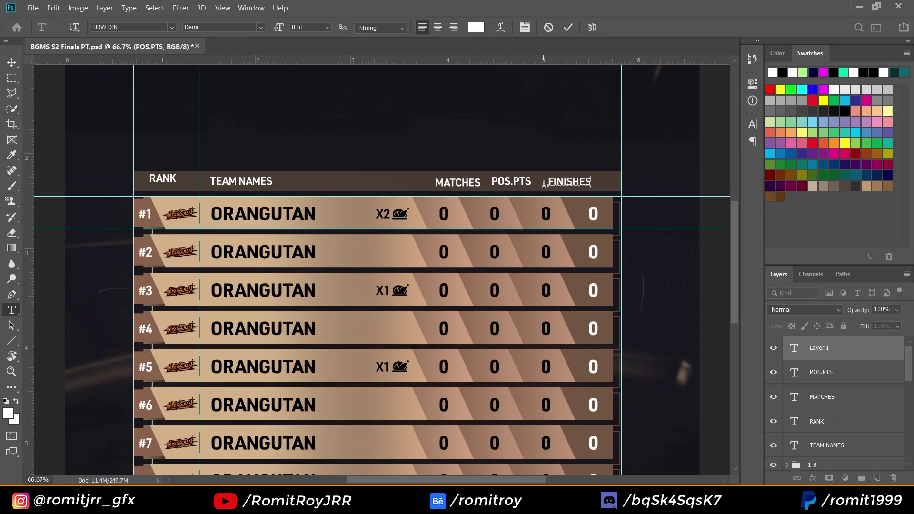
{"action": "key", "text": "ctrl+Return"}
{"action": "left_click", "coordinate": [600, 183]}
{"action": "type", "text": "TOTAL"}
{"action": "key", "text": "ctrl+Return"}
Align the header labels on one line and shift MATCHES, POS.PTS and FINISHES left
{"action": "key", "text": "v"}
{"action": "left_click", "coordinate": [827, 445], "text": "shift"}
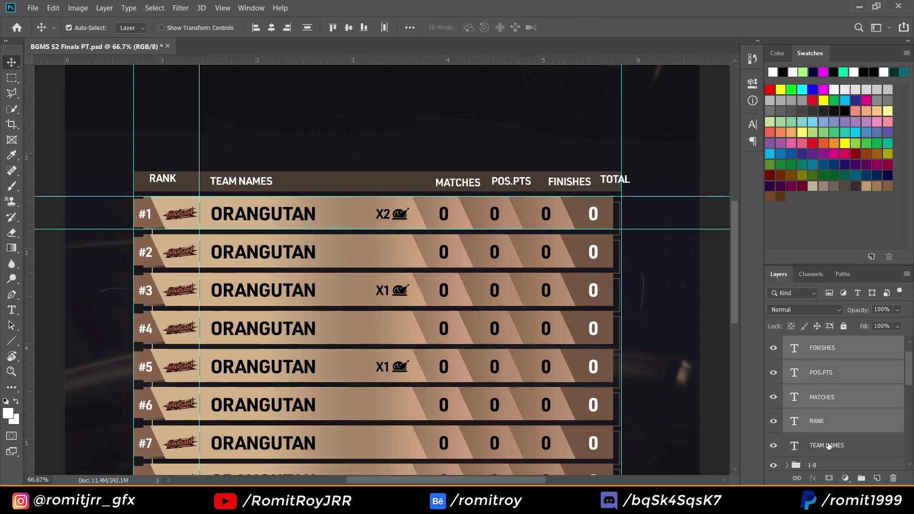
{"action": "left_click", "coordinate": [348, 27]}
{"action": "left_click", "coordinate": [816, 421]}
{"action": "scroll", "coordinate": [833, 409], "scroll_direction": "up", "scroll_amount": 1}
{"action": "left_click", "coordinate": [821, 421]}
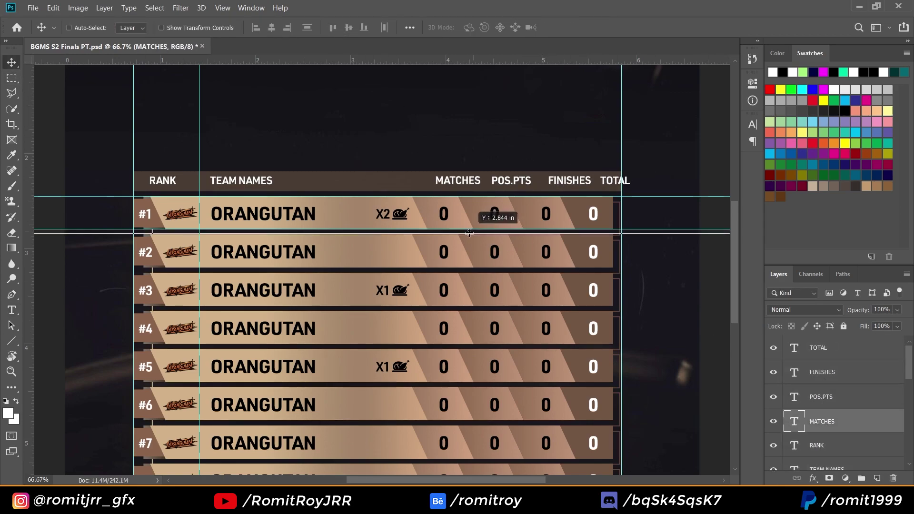
{"action": "left_click_drag", "start_coordinate": [485, 214], "coordinate": [471, 217]}
{"action": "key", "text": "alt+bracketright"}
{"action": "left_click_drag", "start_coordinate": [563, 264], "coordinate": [546, 264]}
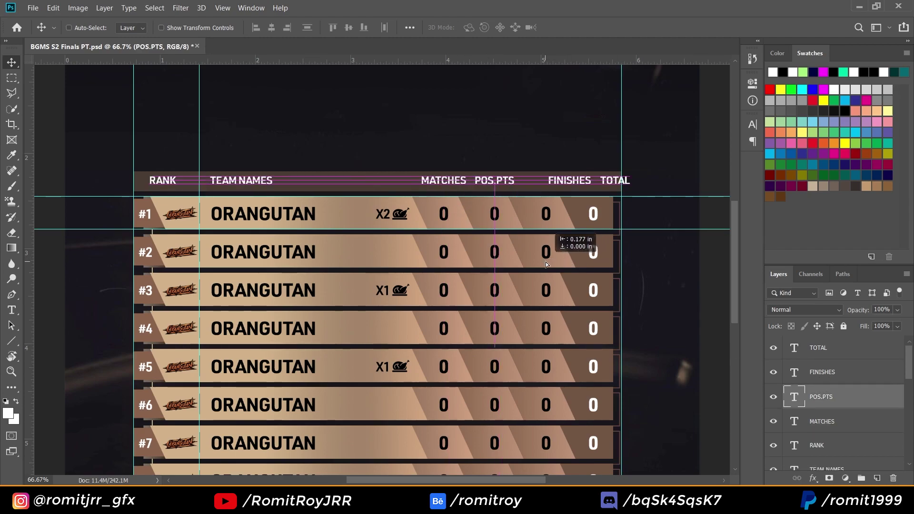
{"action": "key", "text": "alt+bracketright"}
{"action": "left_click_drag", "start_coordinate": [457, 253], "coordinate": [434, 253]}
Centre MATCHES, POS.PTS, FINISHES and TOTAL over their number columns
{"action": "key", "text": "ctrl+alt+a"}
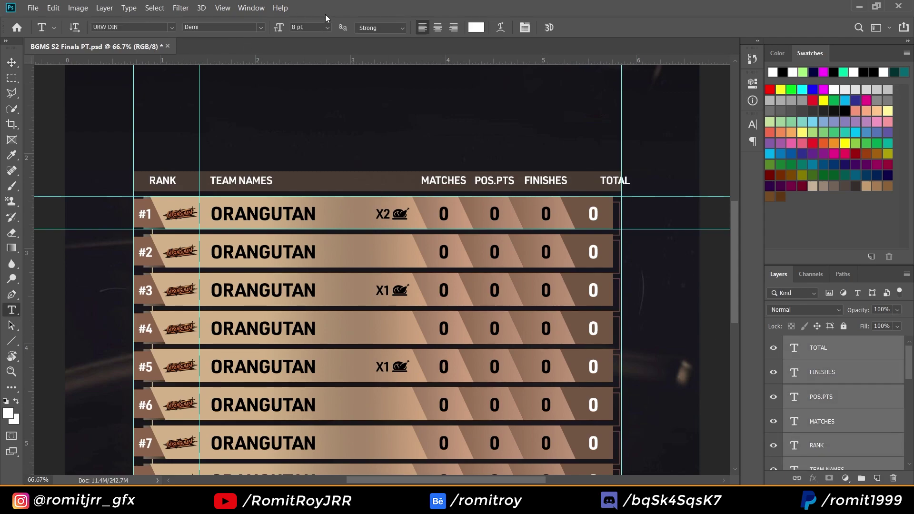
{"action": "left_click", "coordinate": [384, 27]}
{"action": "mouse_move", "coordinate": [481, 276]}
{"action": "left_mouse_down"}
{"action": "mouse_move", "coordinate": [469, 276]}
{"action": "mouse_move", "coordinate": [480, 277]}
{"action": "left_mouse_up"}
{"action": "key", "text": "alt+bracketright"}
{"action": "left_click_drag", "start_coordinate": [559, 319], "coordinate": [584, 317]}
{"action": "key", "text": "alt+bracketright"}
{"action": "left_click_drag", "start_coordinate": [488, 283], "coordinate": [510, 282]}
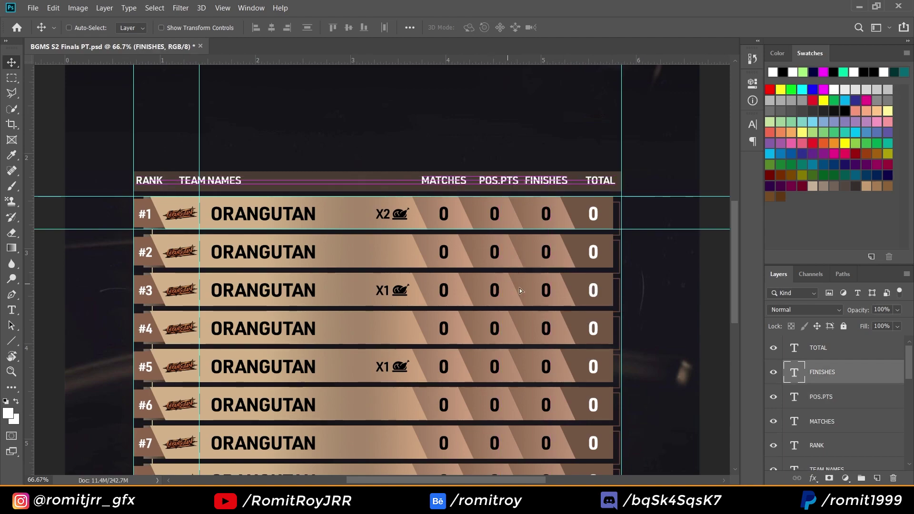
{"action": "key", "text": "alt+bracketright"}
{"action": "left_click_drag", "start_coordinate": [568, 276], "coordinate": [561, 276]}
{"action": "key", "text": "alt+bracketleft"}
{"action": "key", "text": "alt+bracketleft"}
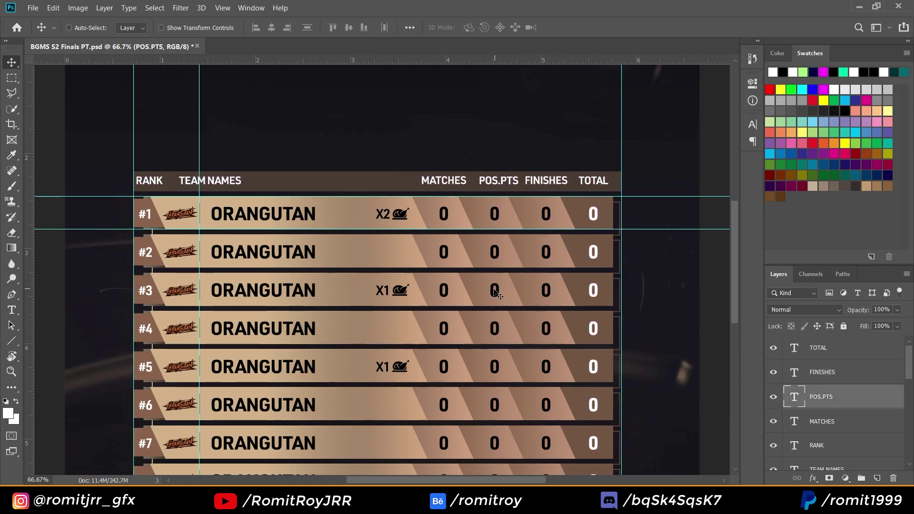
{"action": "left_click_drag", "start_coordinate": [499, 295], "coordinate": [495, 295]}
Shrink the selected header labels, including MATCHES and RANK, to 7 pt
{"action": "left_click", "coordinate": [830, 422], "text": "ctrl"}
{"action": "scroll", "coordinate": [823, 409], "scroll_direction": "down", "scroll_amount": 1}
{"action": "left_click", "coordinate": [817, 396], "text": "ctrl"}
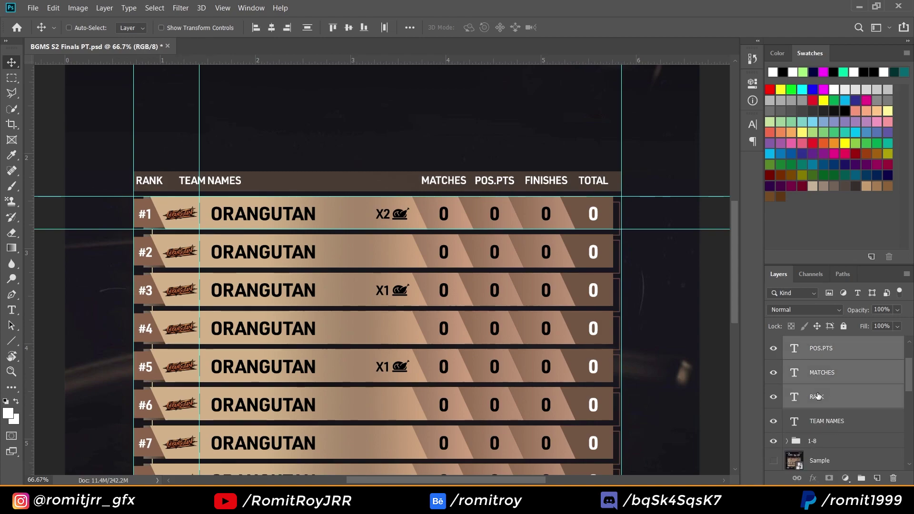
{"action": "left_click", "coordinate": [13, 309]}
{"action": "key", "text": "Return"}
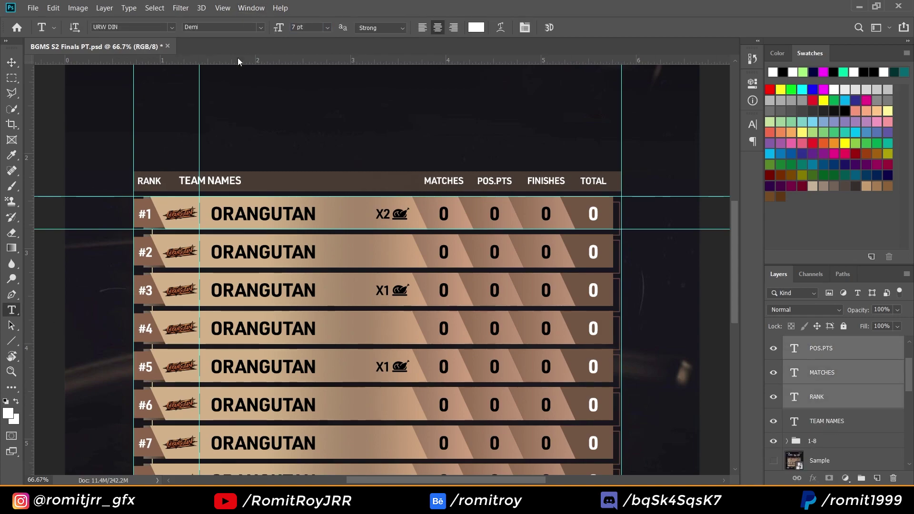
{"action": "left_click", "coordinate": [12, 62]}
Centre the labels vertically, shrink TEAM NAMES to 7 pt, and nudge RANK and TEAM NAMES right
{"action": "left_click", "coordinate": [349, 28]}
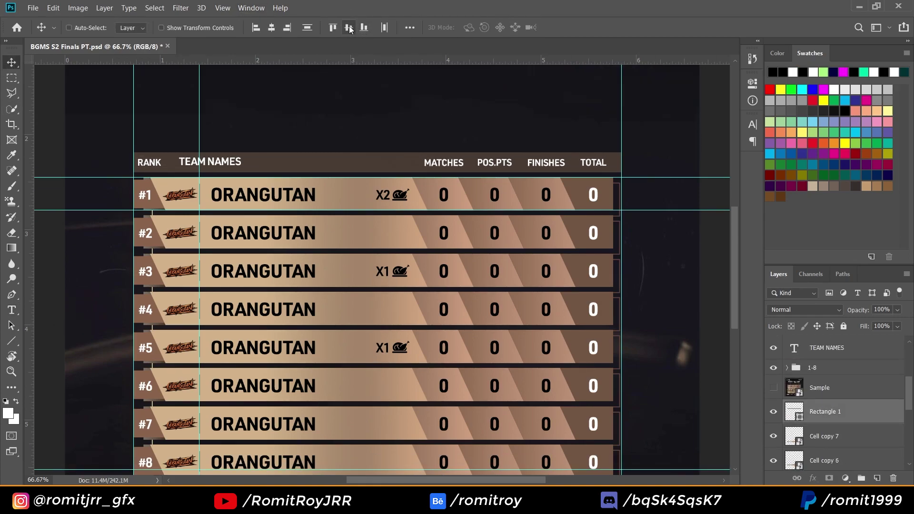
{"action": "scroll", "coordinate": [842, 396], "scroll_direction": "up", "scroll_amount": 3}
{"action": "key", "text": "t"}
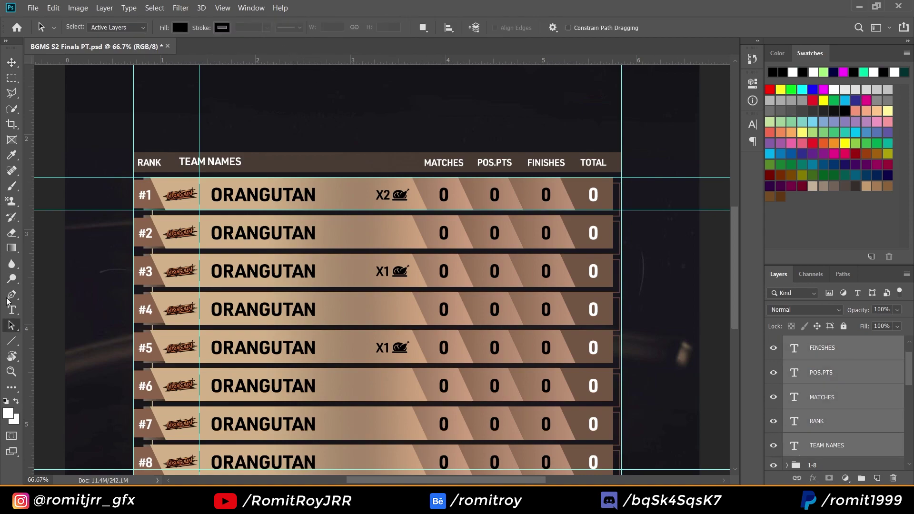
{"action": "key", "text": "Return"}
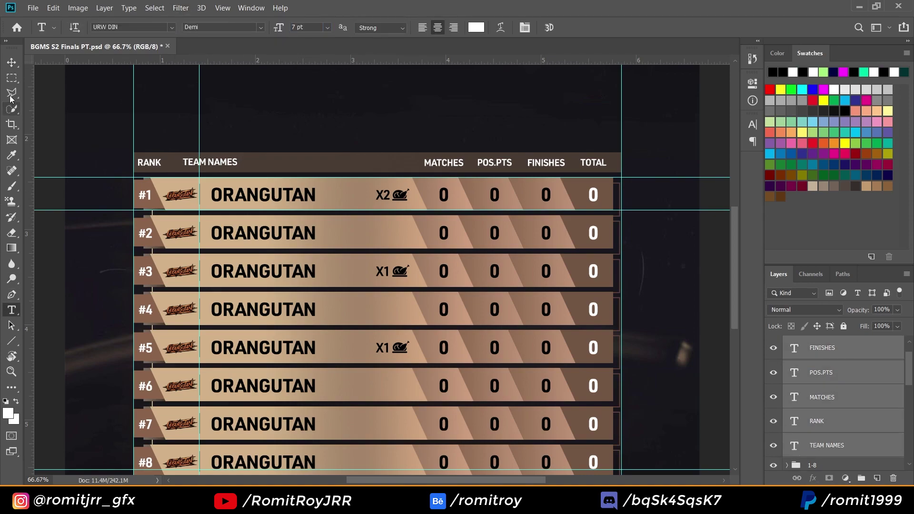
{"action": "left_click", "coordinate": [12, 63]}
{"action": "left_click", "coordinate": [816, 421]}
{"action": "key", "text": "Right"}
{"action": "key", "text": "Right"}
{"action": "key", "text": "Right"}
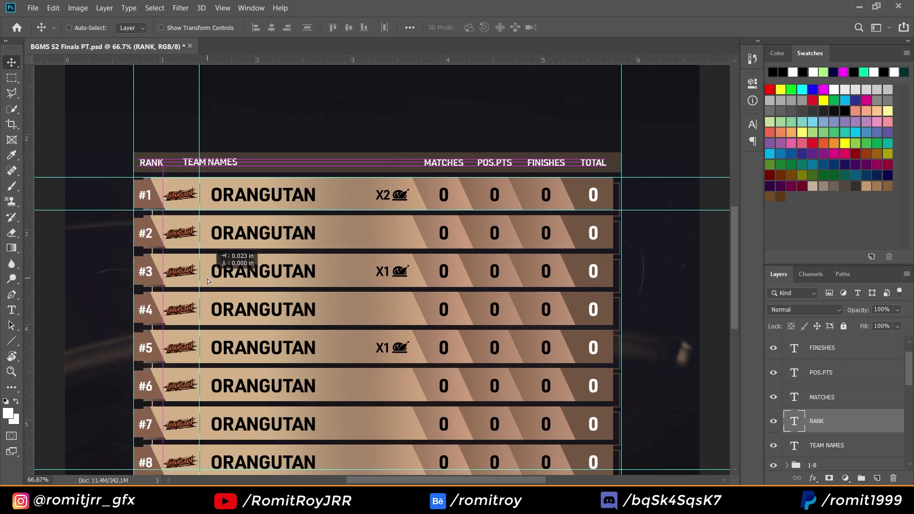
{"action": "left_click", "coordinate": [839, 445]}
{"action": "key", "text": "shift+Right"}
{"action": "key", "text": "shift+Right"}
{"action": "key", "text": "shift+Right"}
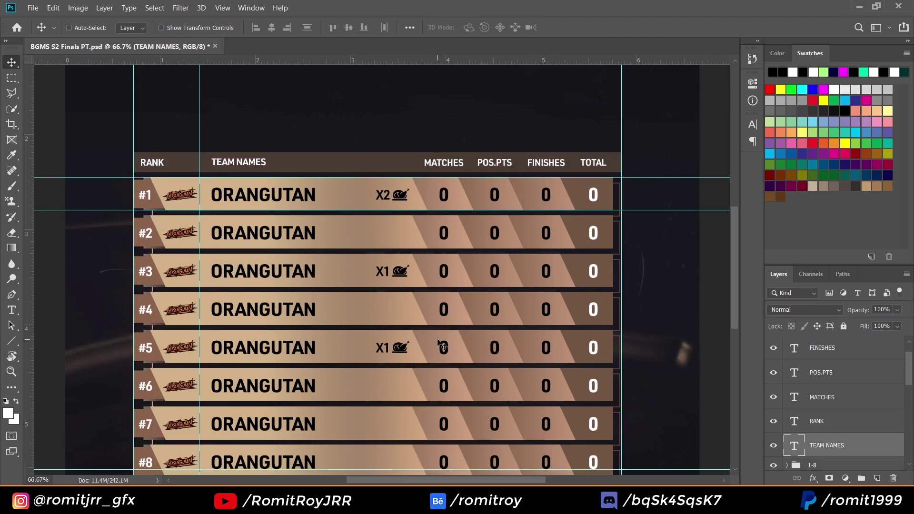
Save, hide guides, and group the header text layers as Table Head below Sample
{"action": "key", "text": "ctrl+s"}
{"action": "key", "text": "ctrl+minus"}
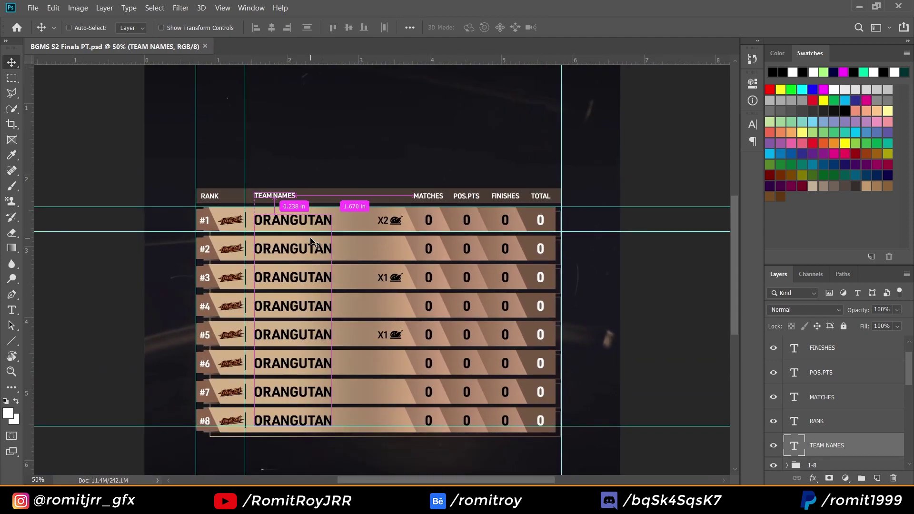
{"action": "key", "text": "ctrl+semicolon"}
{"action": "scroll", "coordinate": [817, 365], "scroll_direction": "up", "scroll_amount": 1}
{"action": "left_click", "coordinate": [818, 353], "text": "shift"}
{"action": "key", "text": "ctrl+g"}
{"action": "type", "text": "Table"}
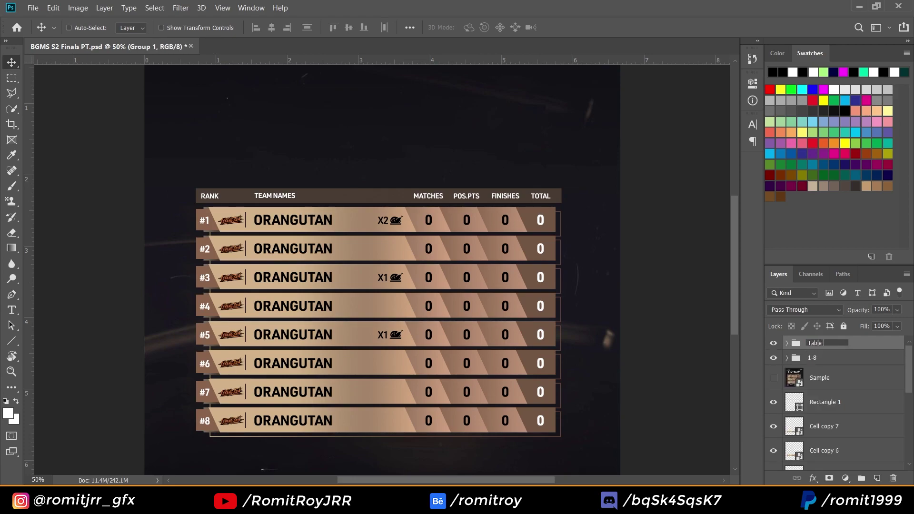
{"action": "type", "text": "Head"}
{"action": "key", "text": "Return"}
{"action": "left_click_drag", "start_coordinate": [814, 343], "coordinate": [815, 383]}
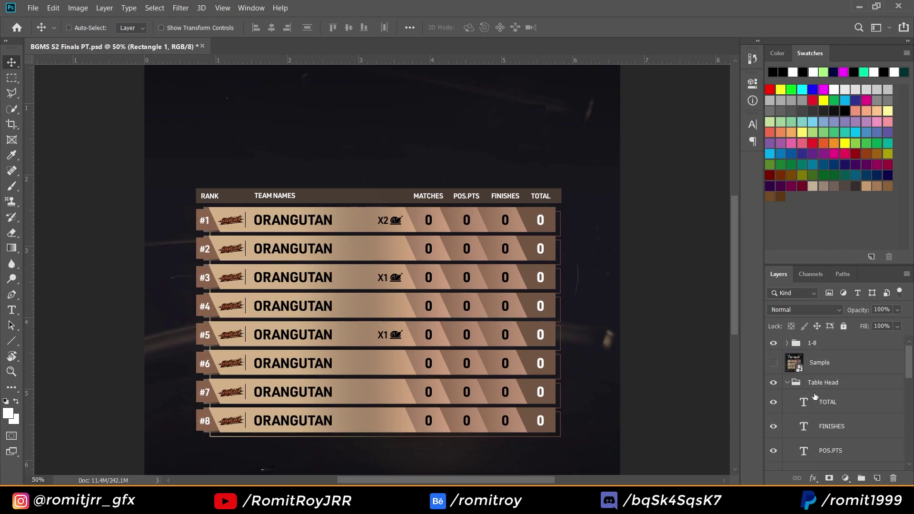
Group the Cell layers into a group named Table and show the sample design
{"action": "scroll", "coordinate": [814, 396], "scroll_direction": "down", "scroll_amount": 2}
{"action": "scroll", "coordinate": [823, 407], "scroll_direction": "down", "scroll_amount": 3}
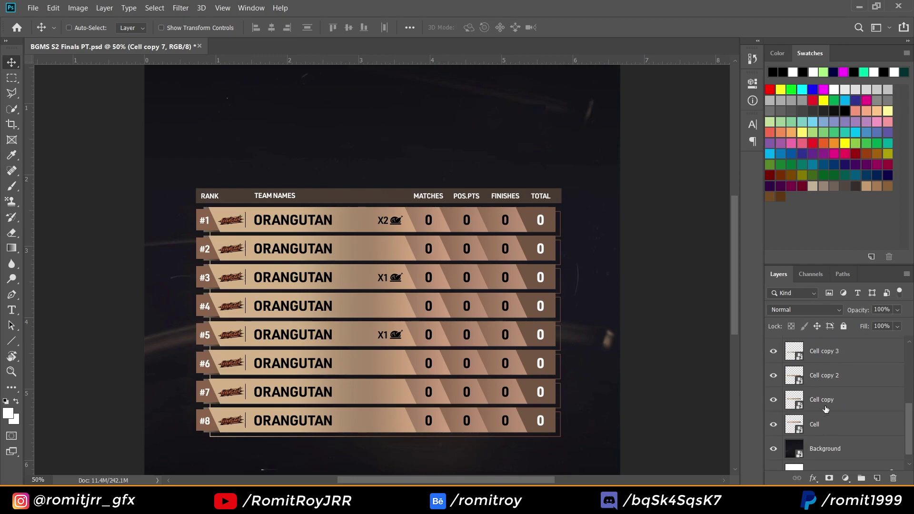
{"action": "left_click", "coordinate": [824, 407], "text": "shift"}
{"action": "key", "text": "ctrl+g"}
{"action": "type", "text": "Table"}
{"action": "key", "text": "Return"}
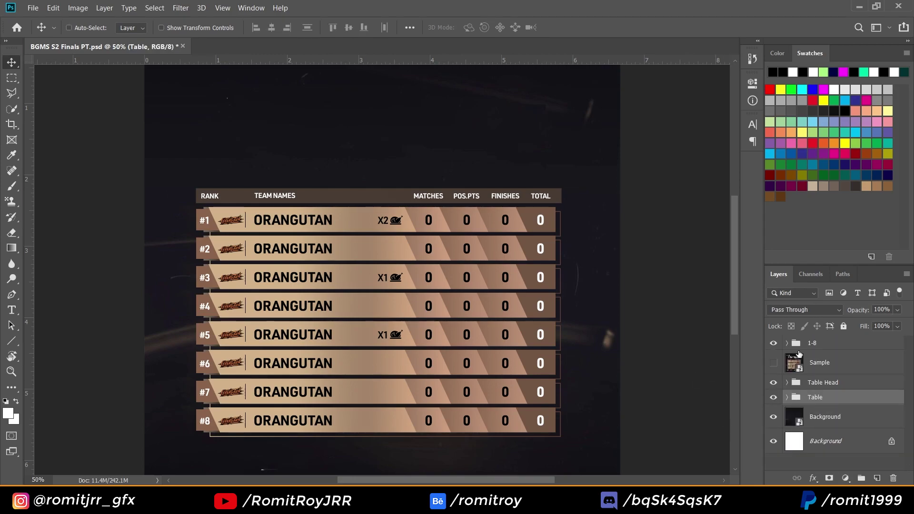
{"action": "left_click", "coordinate": [772, 362]}
Move the Sample reference layer to the top of the layer stack
{"action": "left_click_drag", "start_coordinate": [794, 362], "coordinate": [787, 339]}
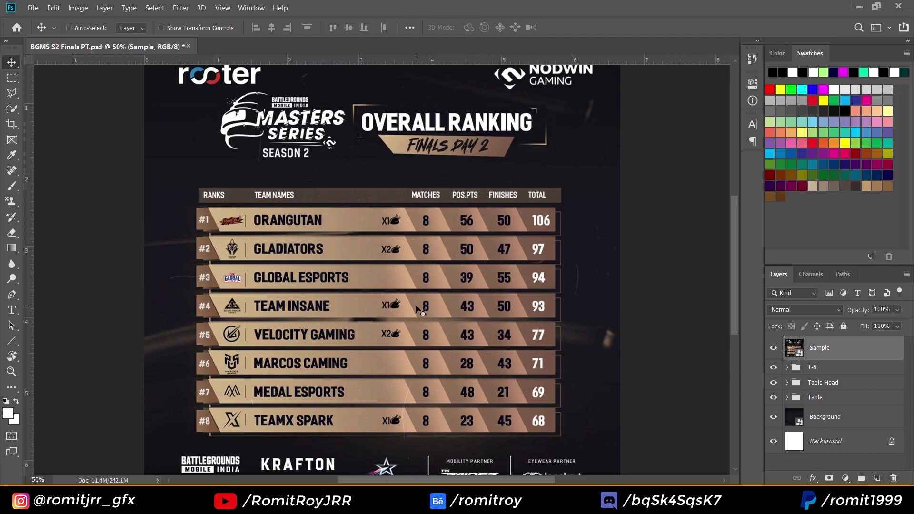
{"action": "scroll", "coordinate": [416, 304], "scroll_direction": "up", "scroll_amount": 2}
{"action": "scroll", "coordinate": [416, 304], "scroll_direction": "down", "scroll_amount": 4}
{"action": "scroll", "coordinate": [415, 304], "scroll_direction": "up", "scroll_amount": 3}
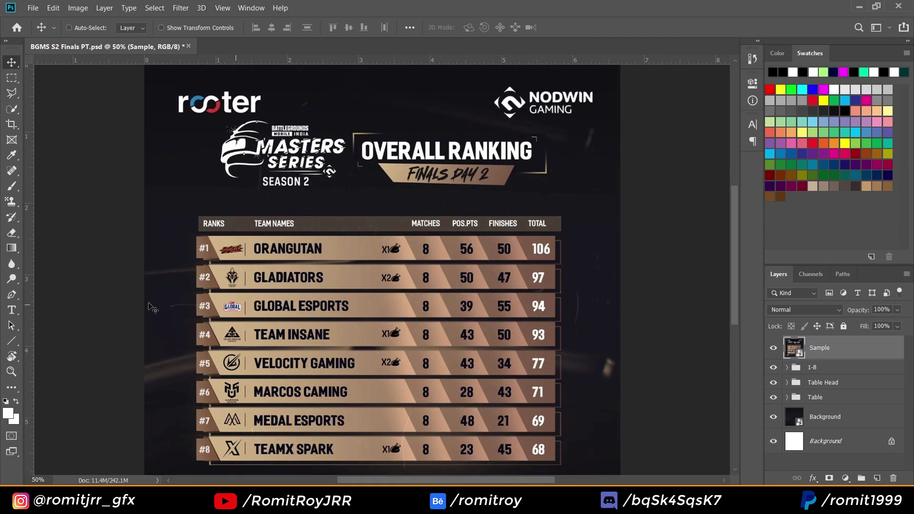
Add the OVERALL RANKING title text in Bold at 21.5 pt
{"action": "key", "text": "t"}
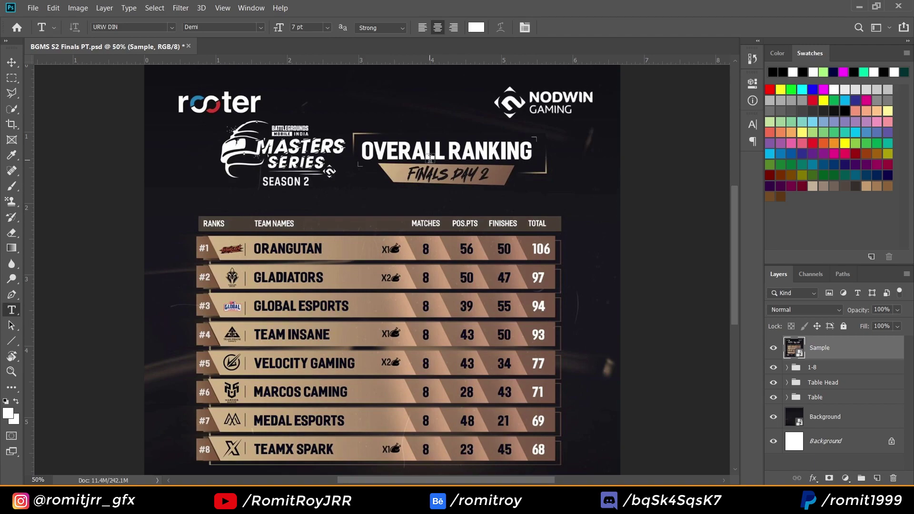
{"action": "left_click", "coordinate": [438, 131]}
{"action": "type", "text": "OVERALL RANKING"}
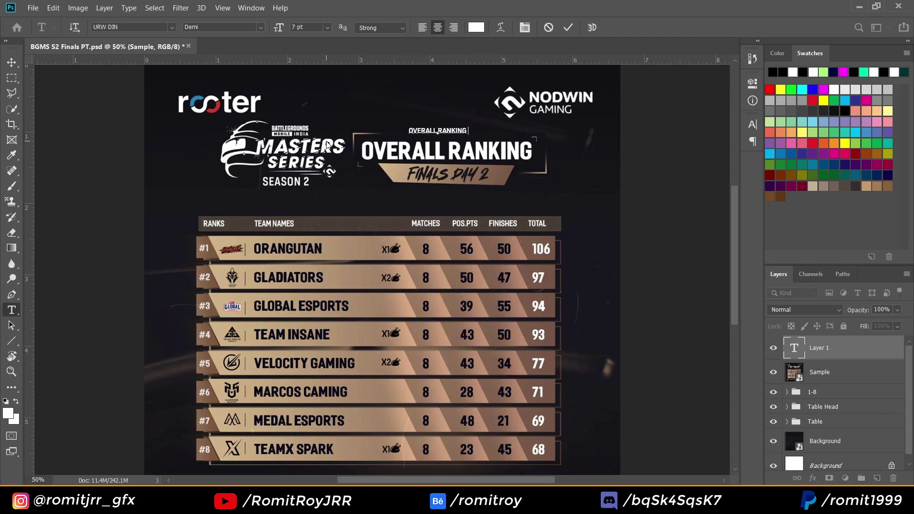
{"action": "key", "text": "ctrl+a"}
{"action": "left_click", "coordinate": [221, 27]}
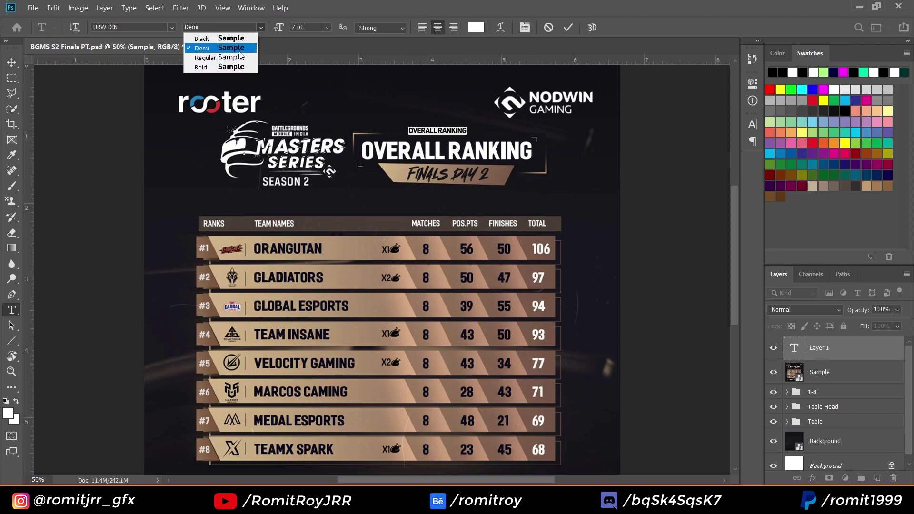
{"action": "left_click", "coordinate": [215, 67]}
{"action": "left_click_drag", "start_coordinate": [279, 29], "coordinate": [285, 29]}
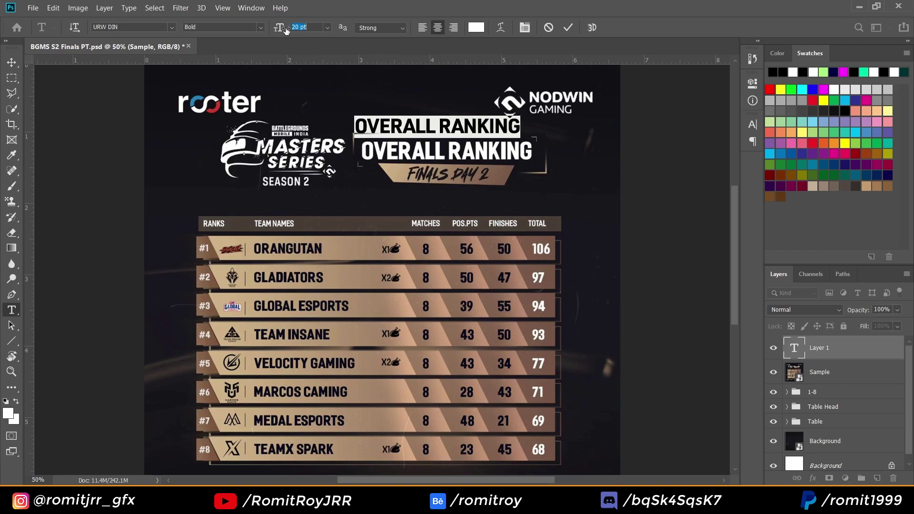
{"action": "type", "text": "25"}
{"action": "key", "text": "Return"}
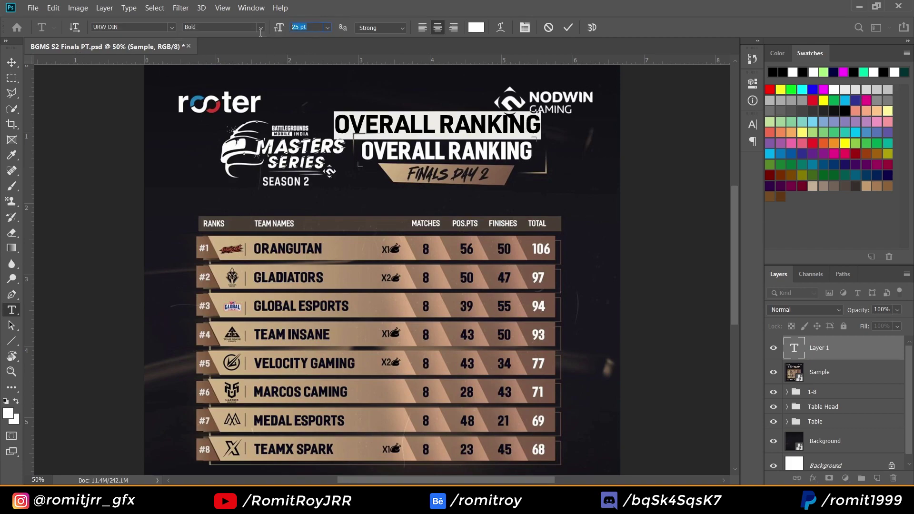
{"action": "key", "text": "Return"}
{"action": "type", "text": "21"}
{"action": "key", "text": "Return"}
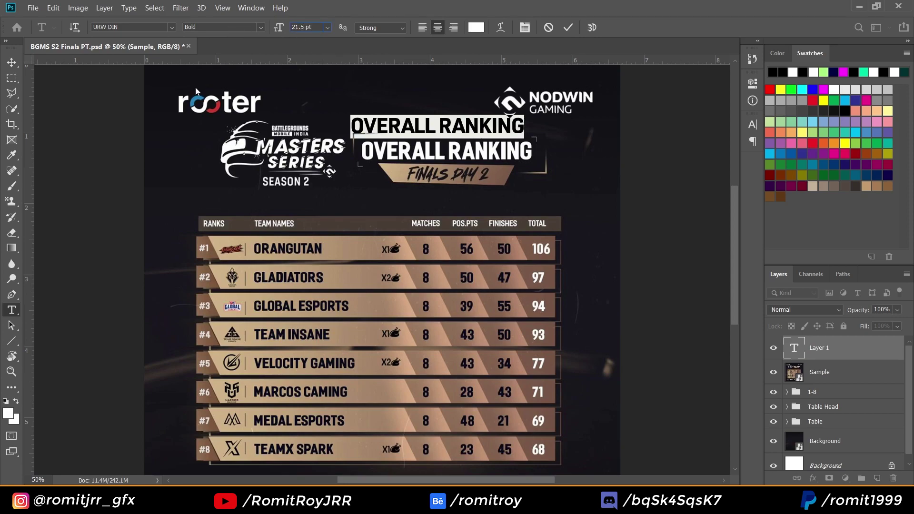
Set the title tracking to -40 and place it over the reference title
{"action": "left_click", "coordinate": [752, 124]}
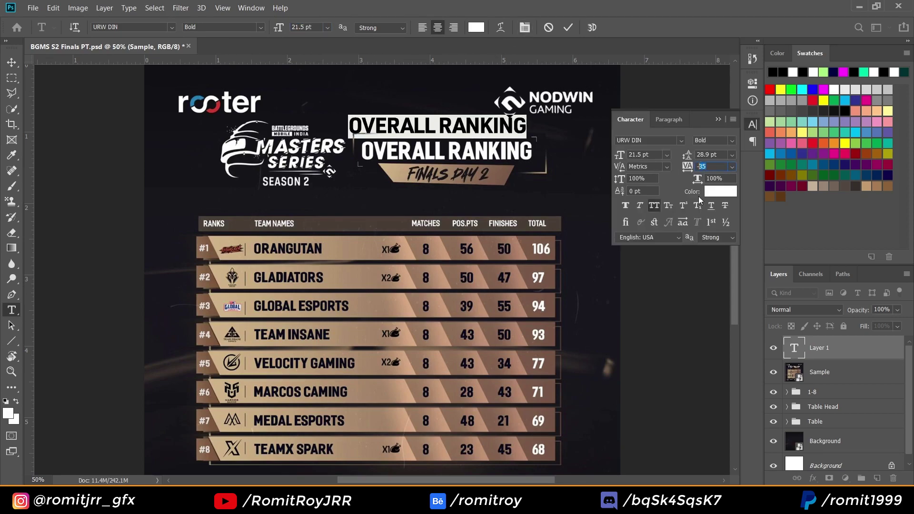
{"action": "type", "text": "-40"}
{"action": "key", "text": "Return"}
{"action": "left_click", "coordinate": [717, 119]}
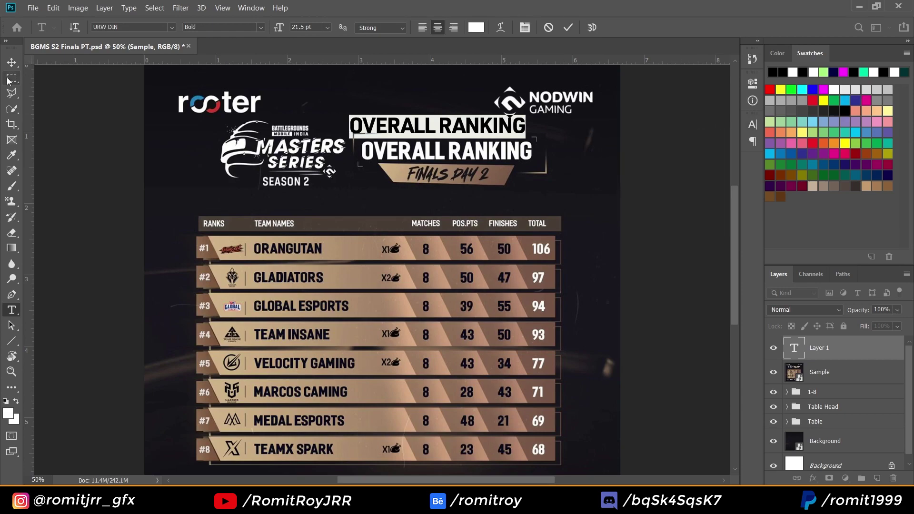
{"action": "key", "text": "ctrl+Return"}
{"action": "key", "text": "v"}
{"action": "left_click_drag", "start_coordinate": [430, 134], "coordinate": [444, 159]}
{"action": "key", "text": "ctrl+equal"}
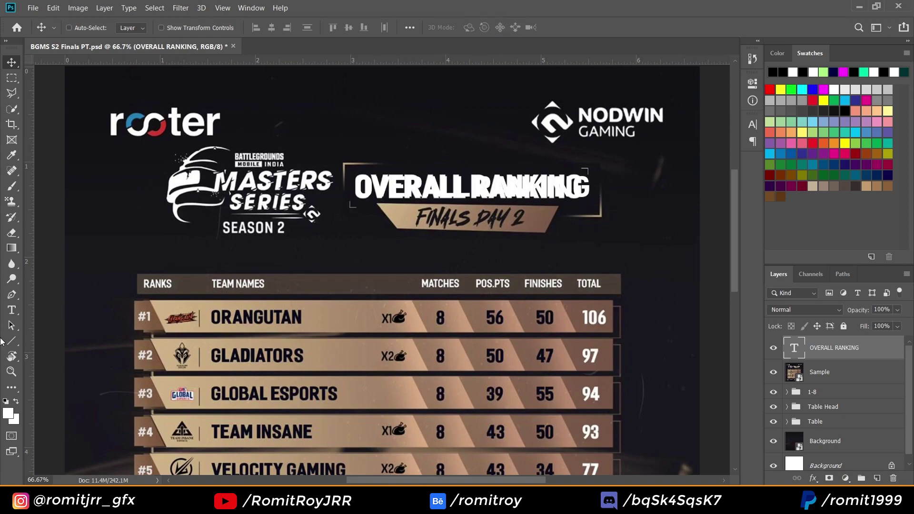
Draw a rectangle over the FINALS DAY 2 banner and nudge it down
{"action": "right_click", "coordinate": [10, 341]}
{"action": "left_click", "coordinate": [53, 338]}
{"action": "left_click_drag", "start_coordinate": [375, 204], "coordinate": [558, 230]}
{"action": "left_click", "coordinate": [16, 61]}
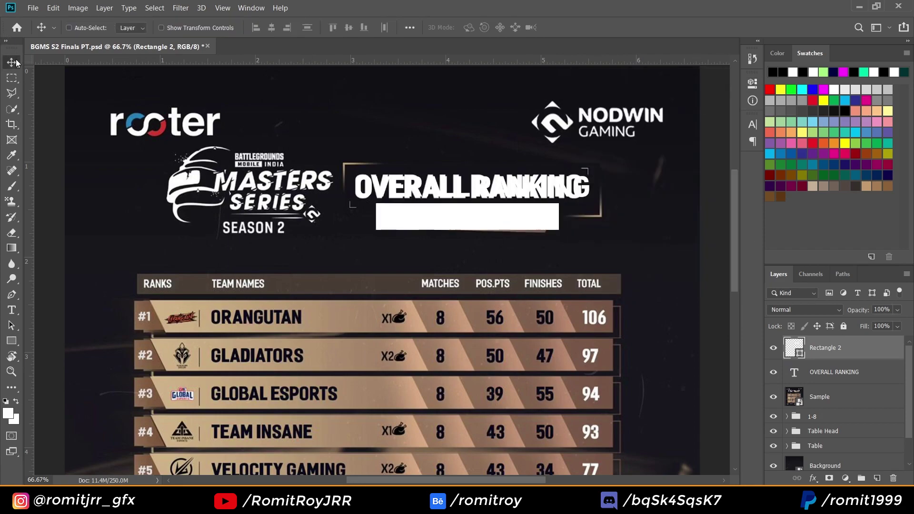
{"action": "key", "text": "shift+Down"}
{"action": "key", "text": "shift+Down"}
{"action": "key", "text": "shift+Down"}
Fill the rectangle with a brown-to-tan gradient at 0°, sampling colours from the canvas
{"action": "left_click", "coordinate": [11, 341]}
{"action": "left_click", "coordinate": [133, 27]}
{"action": "left_click", "coordinate": [129, 50]}
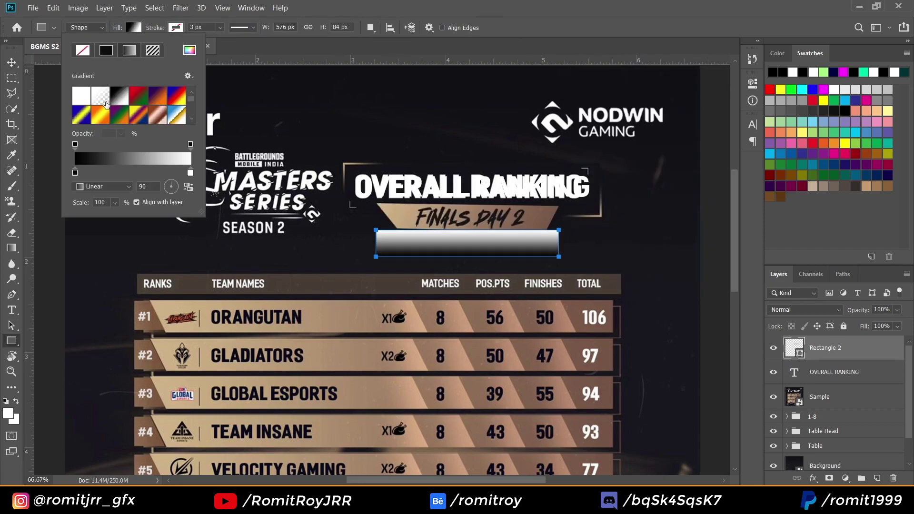
{"action": "double_click", "coordinate": [75, 172]}
{"action": "left_click", "coordinate": [547, 211]}
{"action": "left_click", "coordinate": [833, 257]}
{"action": "double_click", "coordinate": [190, 172]}
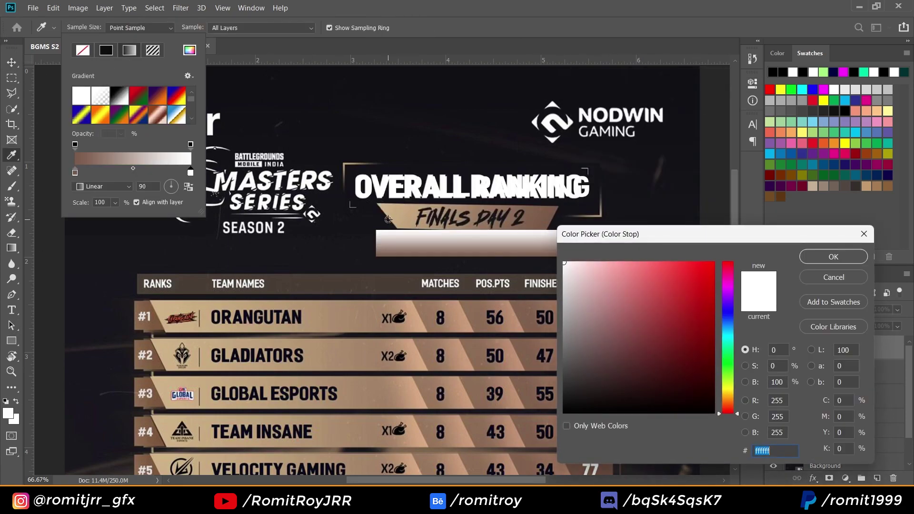
{"action": "left_click", "coordinate": [388, 219]}
{"action": "left_click", "coordinate": [833, 257]}
{"action": "type", "text": "0"}
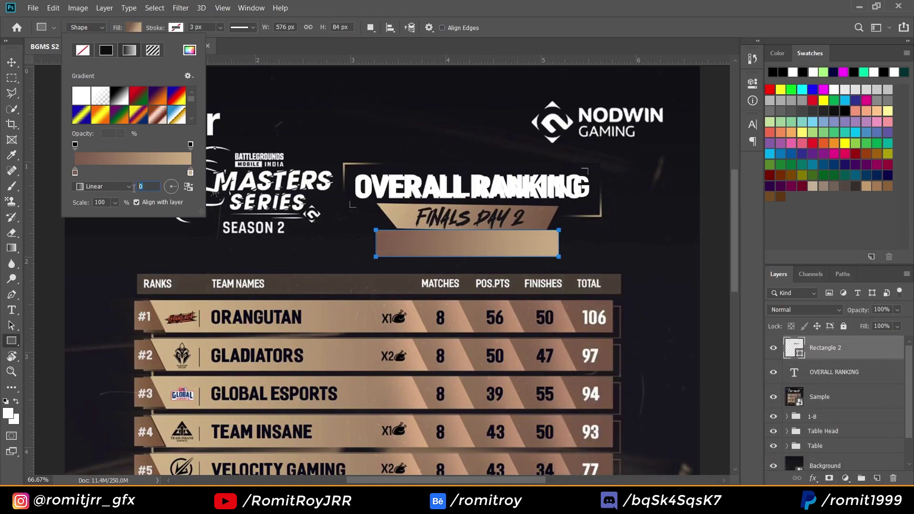
{"action": "type", "text": "180"}
{"action": "key", "text": "Return"}
Taper the rectangle into a trapezoid, move it under the title, and save
{"action": "key", "text": "ctrl+t"}
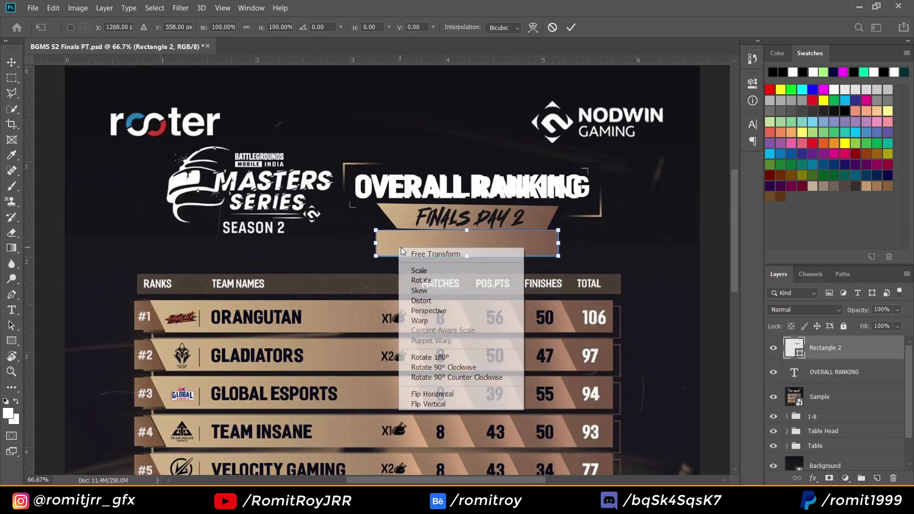
{"action": "right_click", "coordinate": [399, 247]}
{"action": "left_click", "coordinate": [420, 310]}
{"action": "left_click_drag", "start_coordinate": [376, 255], "coordinate": [399, 256]}
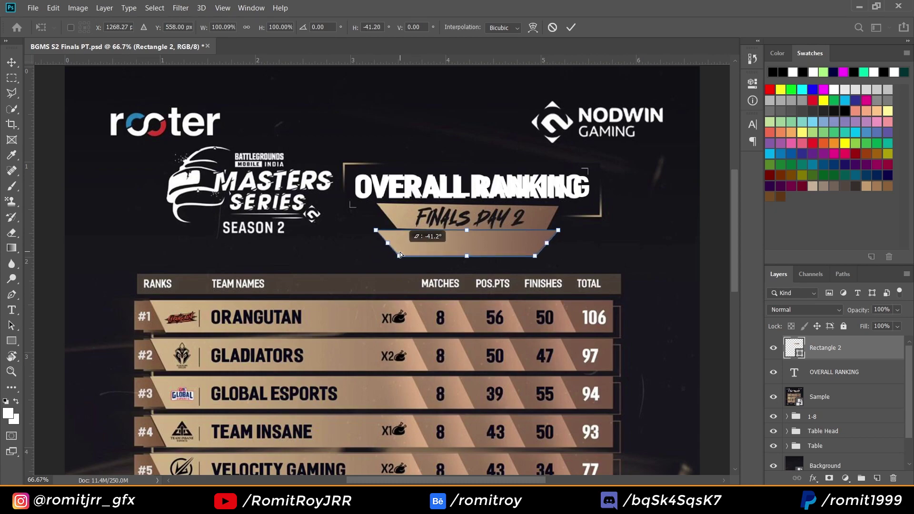
{"action": "key", "text": "Return"}
{"action": "left_click_drag", "start_coordinate": [494, 257], "coordinate": [493, 231]}
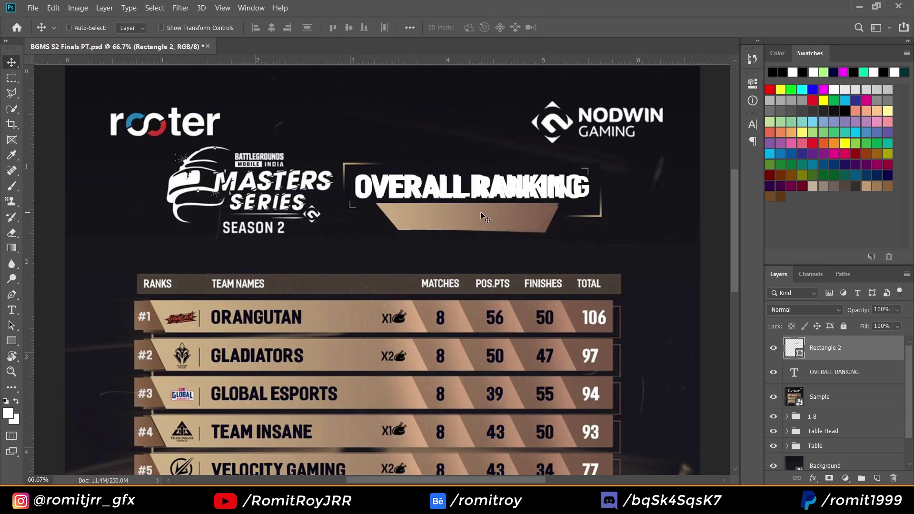
{"action": "key", "text": "ctrl+s"}
Move the Sample layer to the top and draw a rectangle around the title area
{"action": "mouse_move", "coordinate": [818, 396]}
{"action": "left_mouse_down"}
{"action": "mouse_move", "coordinate": [815, 346]}
{"action": "mouse_move", "coordinate": [839, 401]}
{"action": "left_mouse_up"}
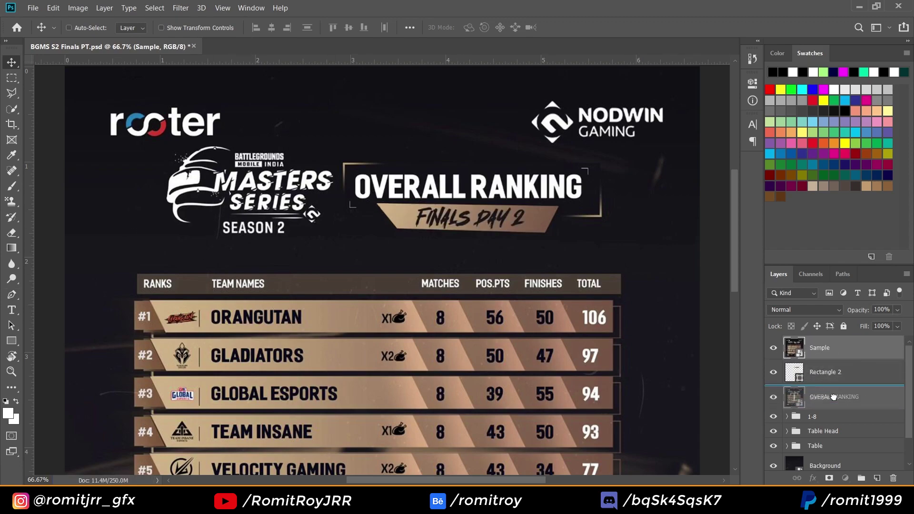
{"action": "left_click", "coordinate": [773, 396]}
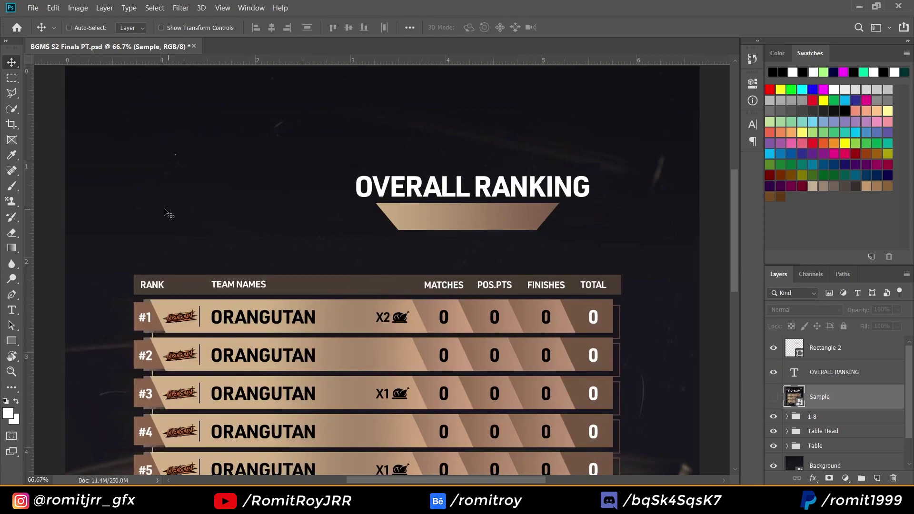
{"action": "left_click", "coordinate": [773, 396]}
{"action": "left_click", "coordinate": [11, 340]}
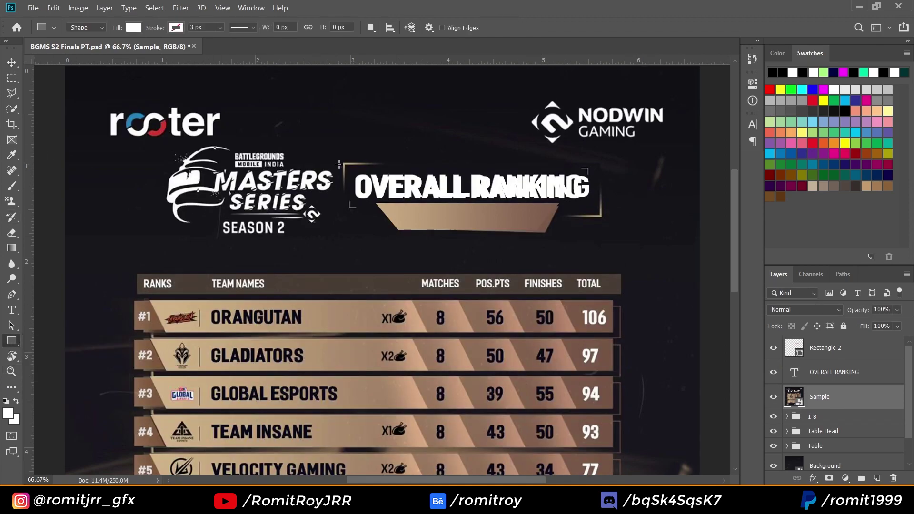
{"action": "left_click_drag", "start_coordinate": [342, 162], "coordinate": [602, 218]}
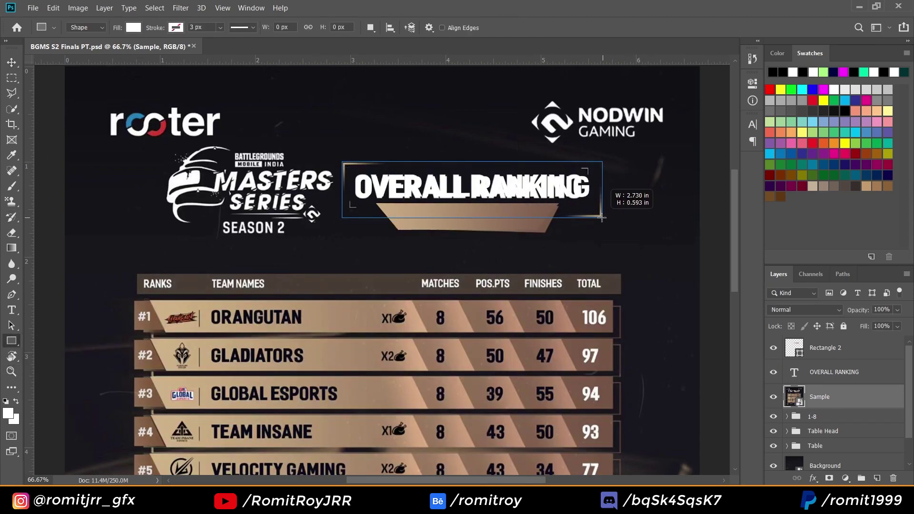
Give the title rectangle no fill and a 5 px outline stroke
{"action": "left_click", "coordinate": [751, 83]}
{"action": "left_click", "coordinate": [133, 27]}
{"action": "left_click", "coordinate": [83, 49]}
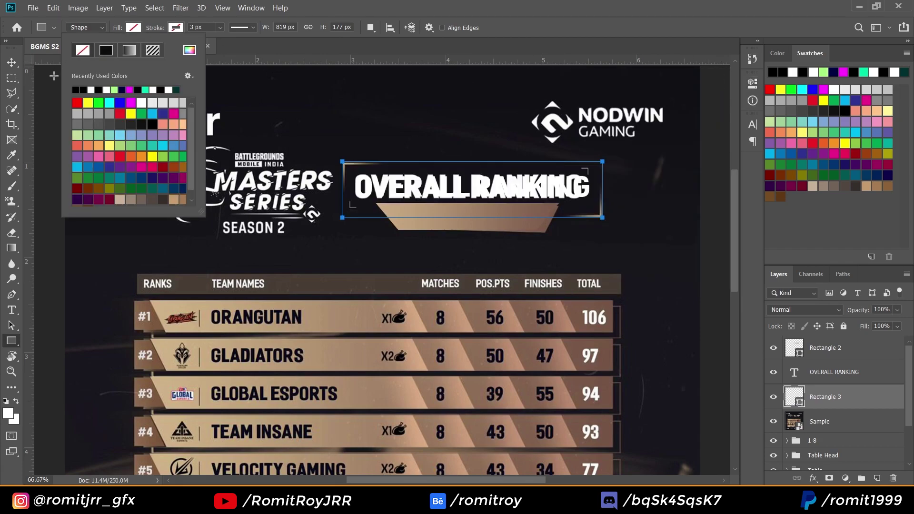
{"action": "left_click", "coordinate": [176, 27]}
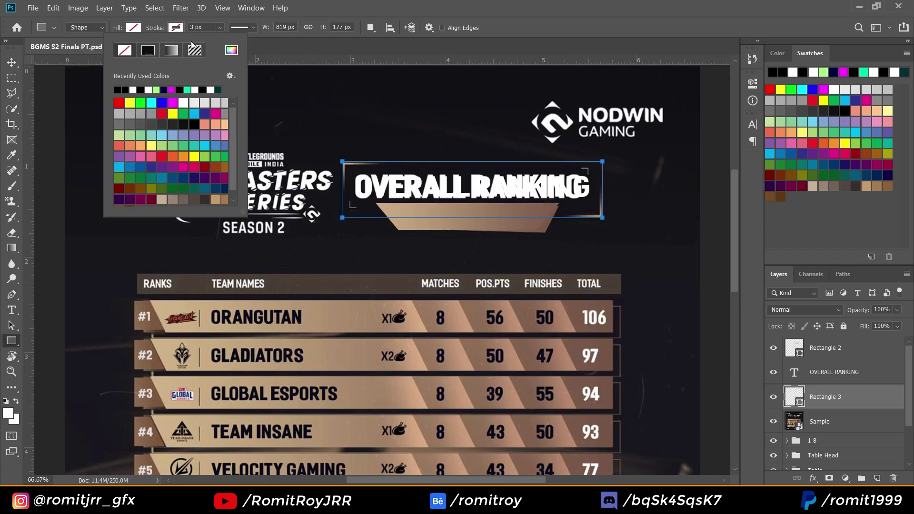
{"action": "left_click", "coordinate": [186, 89]}
{"action": "double_click", "coordinate": [195, 27]}
{"action": "type", "text": "5"}
{"action": "key", "text": "Return"}
Change the rectangle's stroke to a tan colour sampled from the title plate
{"action": "left_click", "coordinate": [176, 27]}
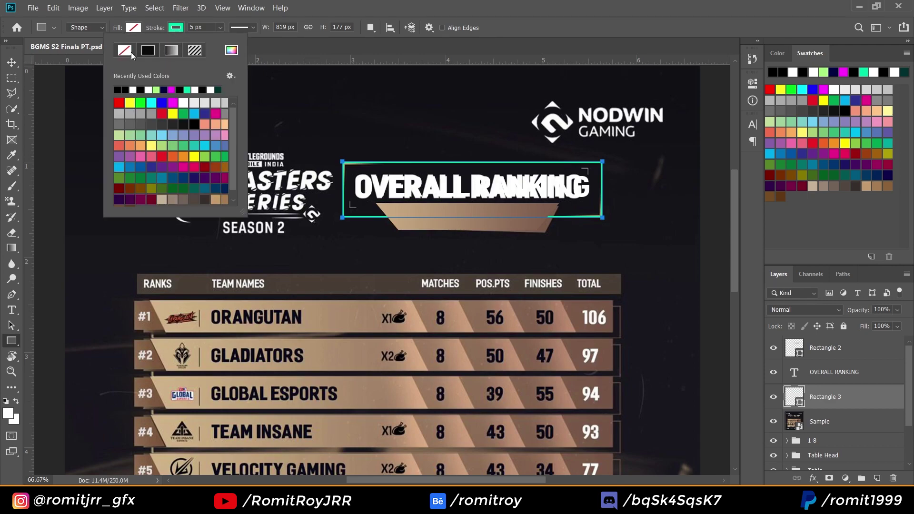
{"action": "left_click", "coordinate": [125, 49]}
{"action": "left_click", "coordinate": [231, 50]}
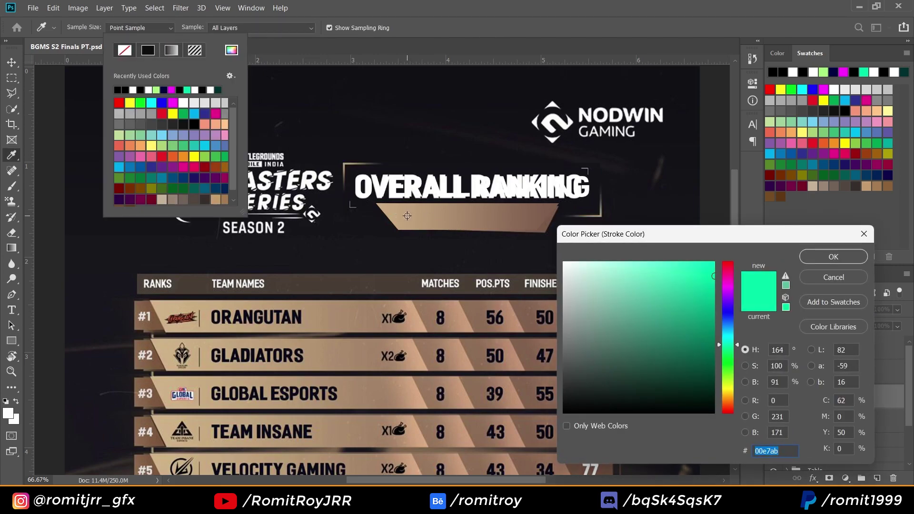
{"action": "left_click", "coordinate": [407, 215]}
{"action": "left_click", "coordinate": [832, 256]}
{"action": "key", "text": "Escape"}
Draw an inner rectangle inside the title frame with a thin 2 px white stroke
{"action": "key", "text": "v"}
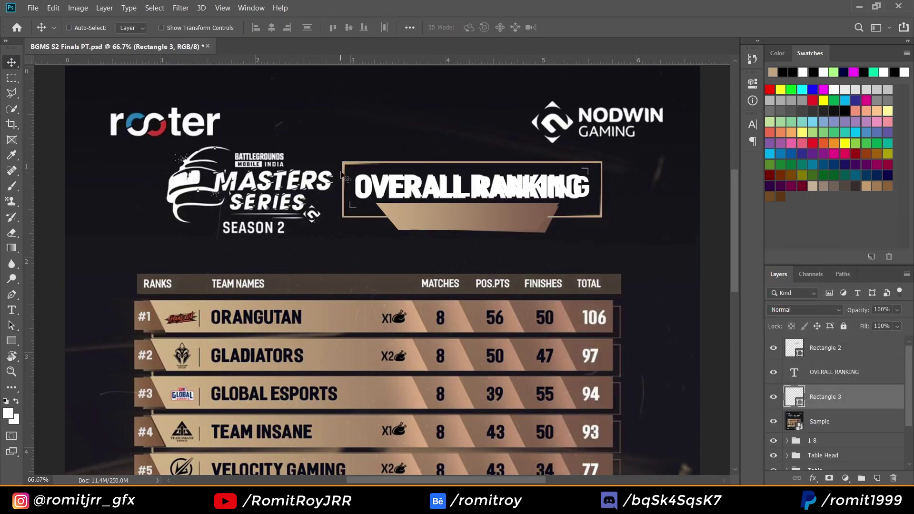
{"action": "key", "text": "u"}
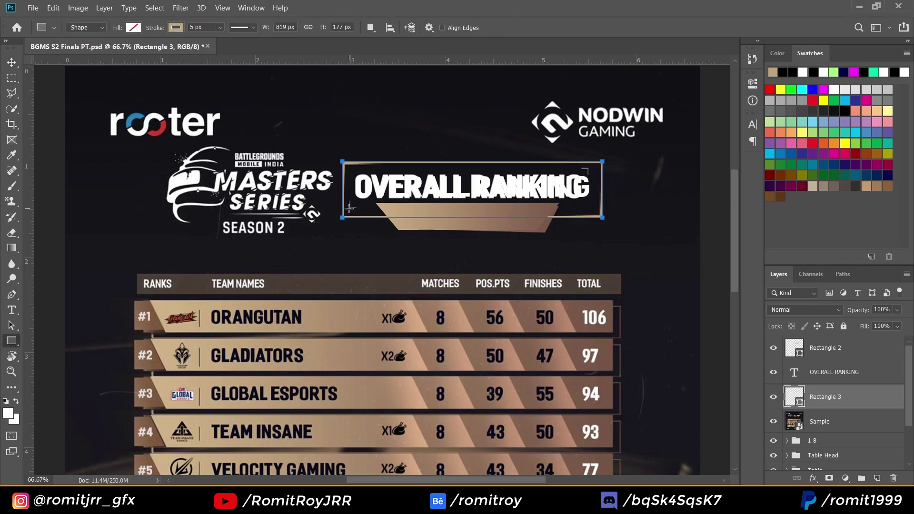
{"action": "left_click_drag", "start_coordinate": [350, 208], "coordinate": [591, 167]}
{"action": "left_click", "coordinate": [176, 27]}
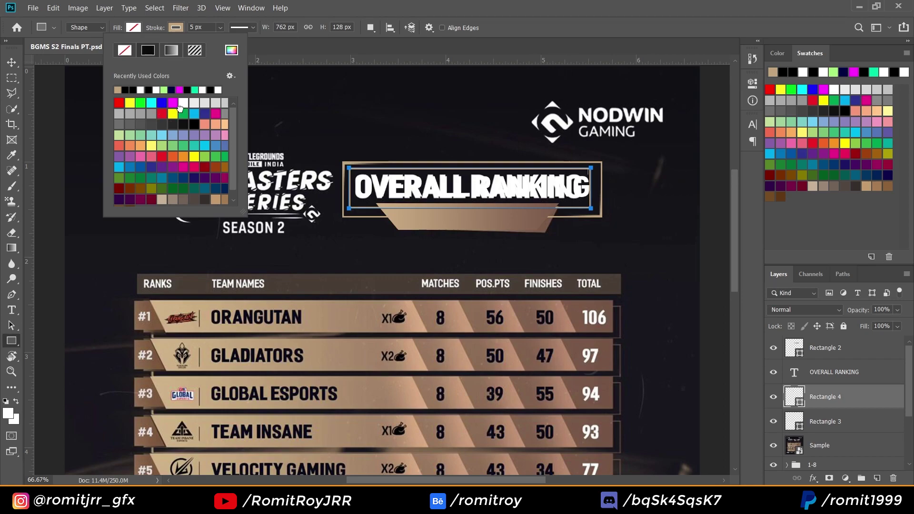
{"action": "left_click", "coordinate": [183, 113]}
{"action": "key", "text": "ctrl+z"}
{"action": "key", "text": "ctrl+z"}
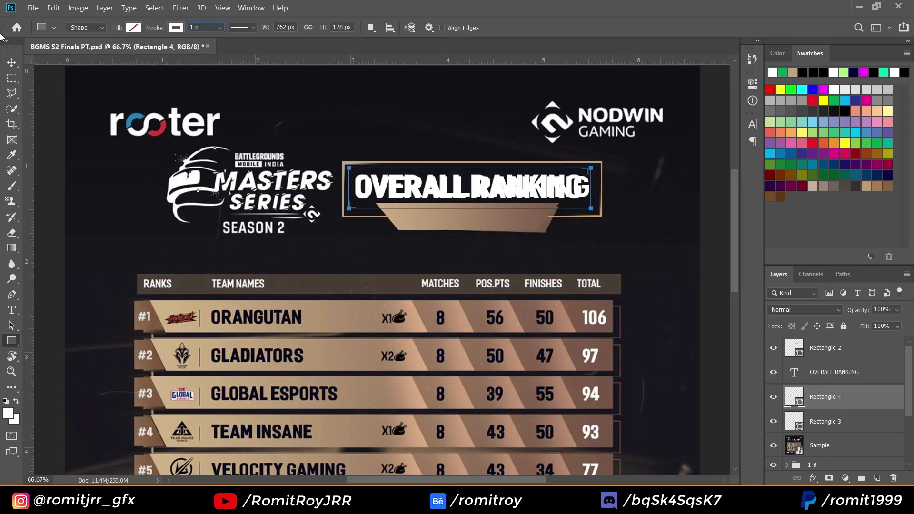
{"action": "key", "text": "Up"}
Centre the frames horizontally on the title, then align the two frames on their vertical centres
{"action": "key", "text": "v"}
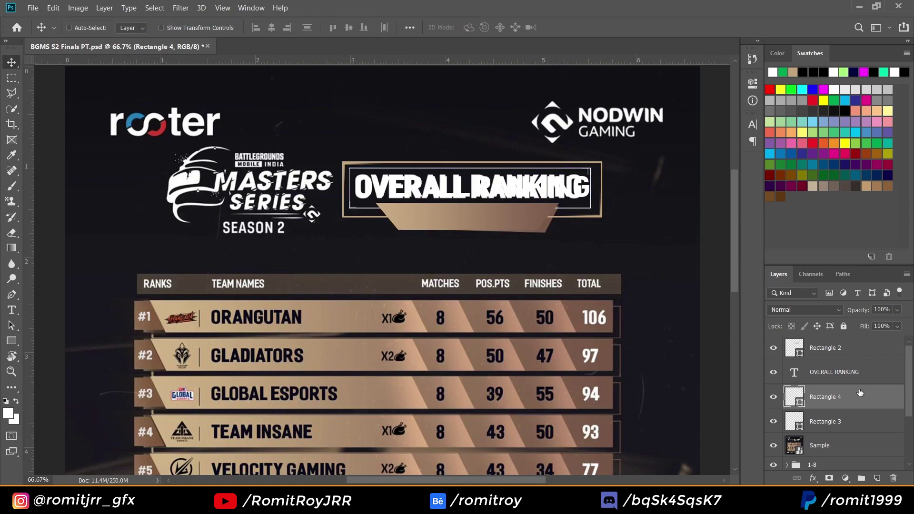
{"action": "left_click", "coordinate": [834, 372], "text": "ctrl"}
{"action": "left_click", "coordinate": [833, 348], "text": "ctrl"}
{"action": "left_click", "coordinate": [833, 421], "text": "ctrl"}
{"action": "left_click", "coordinate": [276, 27]}
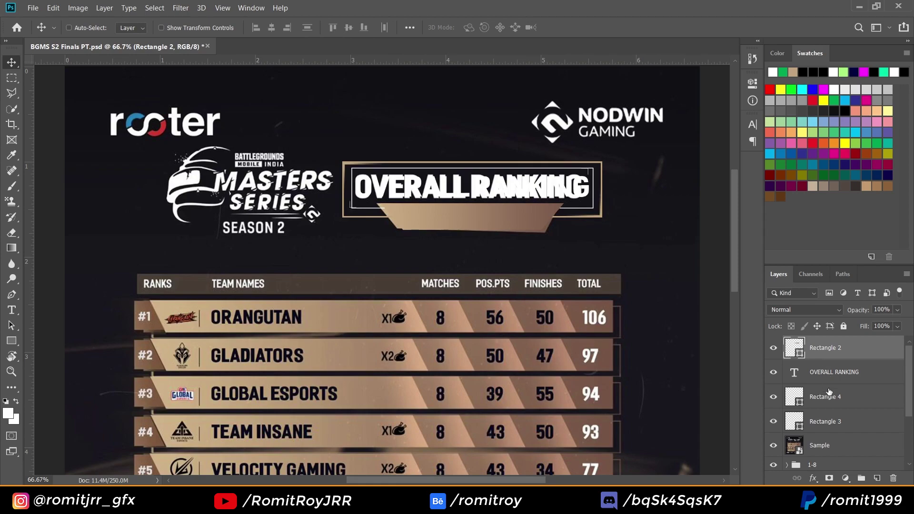
{"action": "left_click", "coordinate": [855, 397]}
{"action": "left_click", "coordinate": [834, 421], "text": "shift"}
{"action": "left_click", "coordinate": [347, 29]}
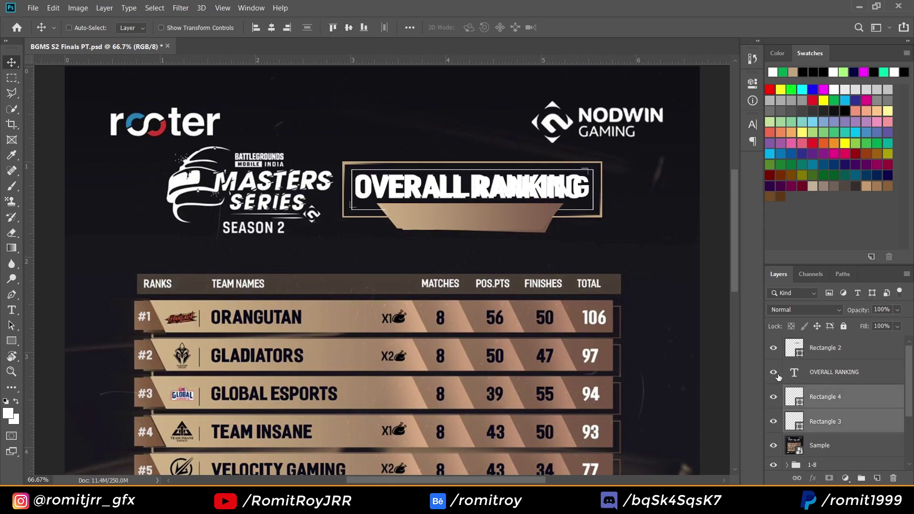
Hide the reference image and shrink the OVERALL RANKING heading to 20.5 pt
{"action": "left_click", "coordinate": [778, 444]}
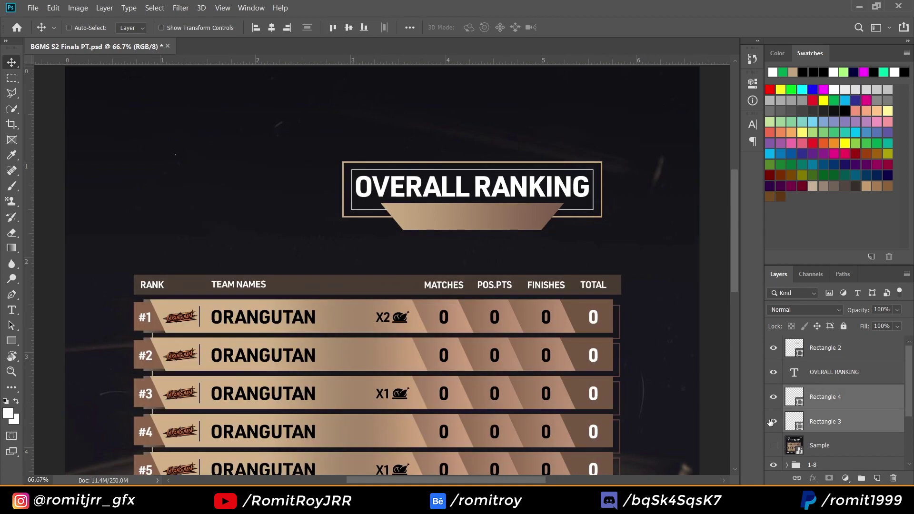
{"action": "double_click", "coordinate": [471, 186]}
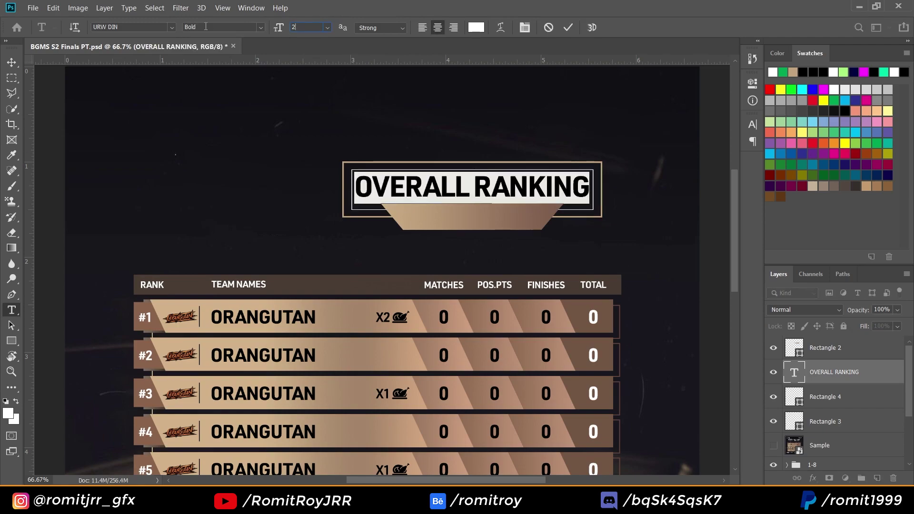
{"action": "type", "text": "1"}
{"action": "key", "text": "Return"}
{"action": "left_click", "coordinate": [752, 124]}
{"action": "left_click", "coordinate": [731, 154]}
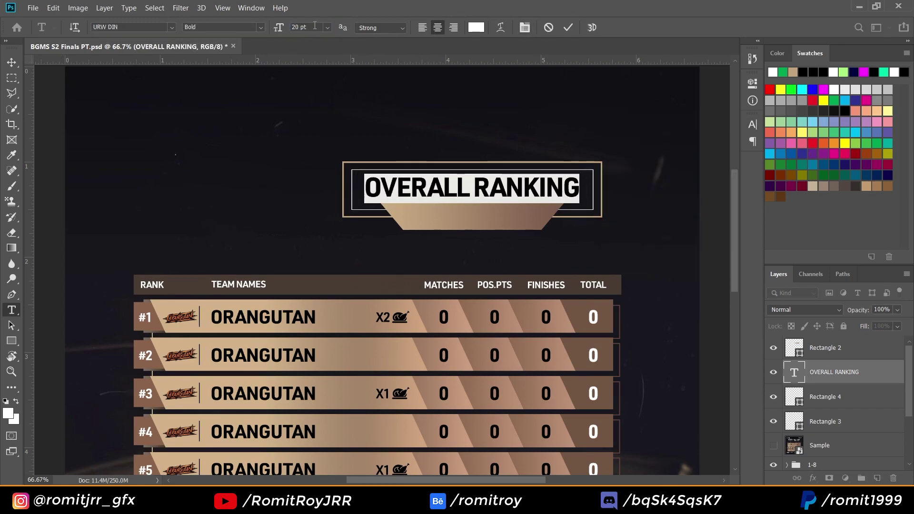
{"action": "type", "text": "0.5"}
{"action": "key", "text": "Return"}
{"action": "key", "text": "ctrl+Return"}
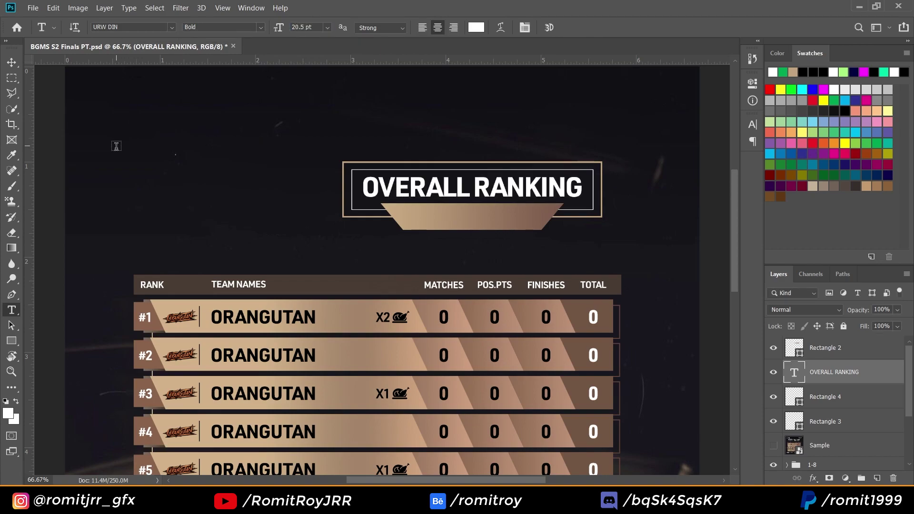
{"action": "key", "text": "alt+bracketleft"}
{"action": "key", "text": "alt+bracketleft"}
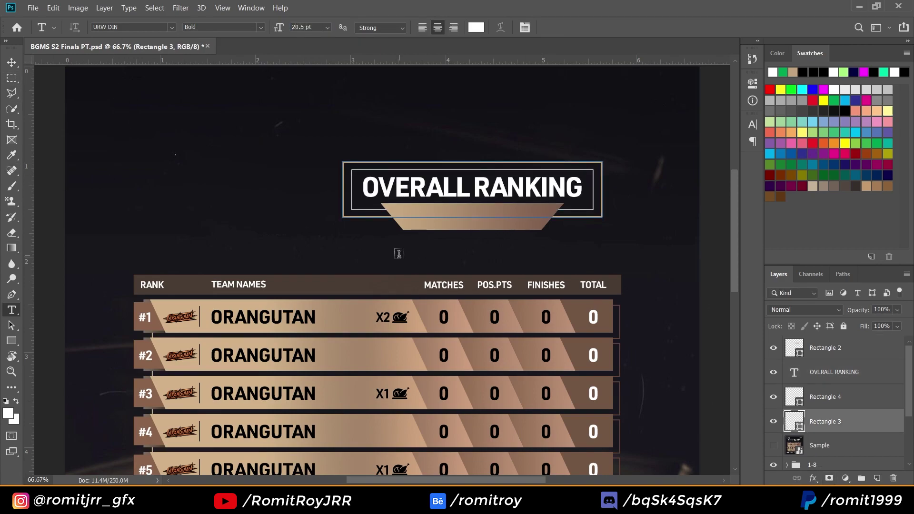
Add a mask to the outer tan frame, guide its edges, and invert the mask to hide it
{"action": "key", "text": "v"}
{"action": "key", "text": "b"}
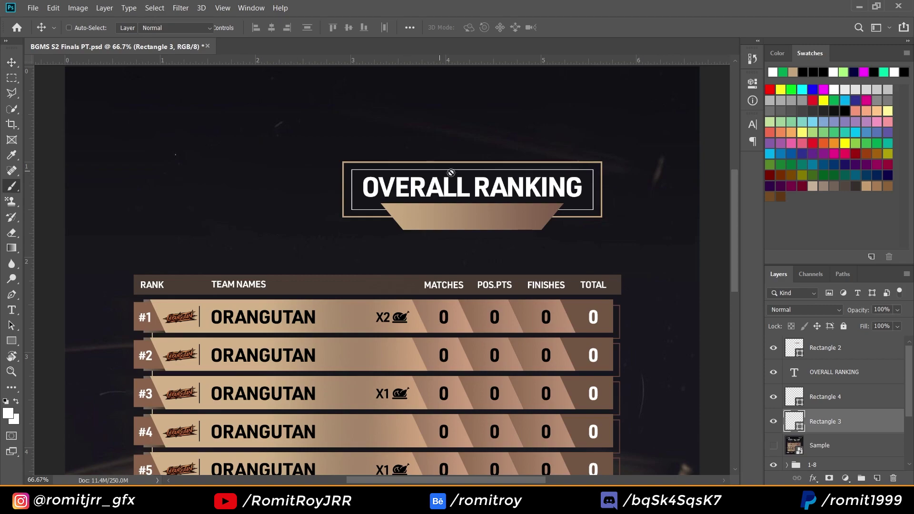
{"action": "left_click", "coordinate": [828, 478]}
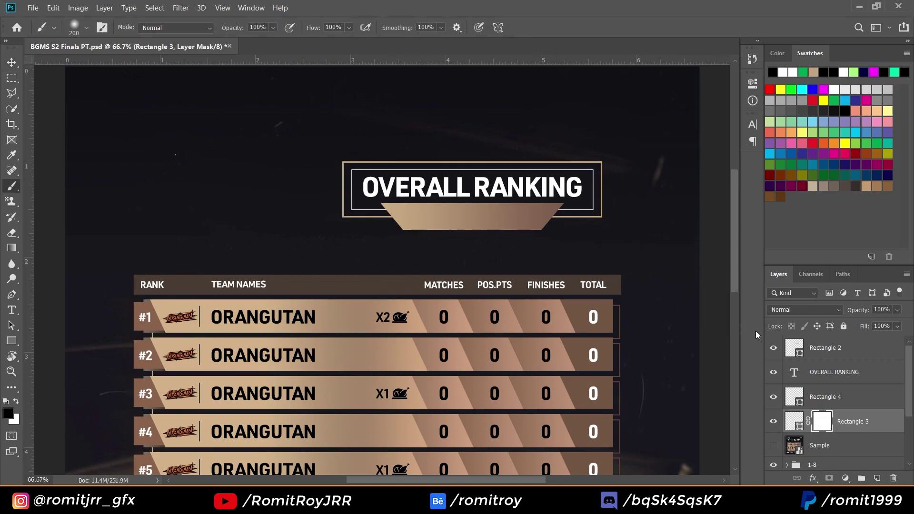
{"action": "left_click_drag", "start_coordinate": [29, 281], "coordinate": [342, 267]}
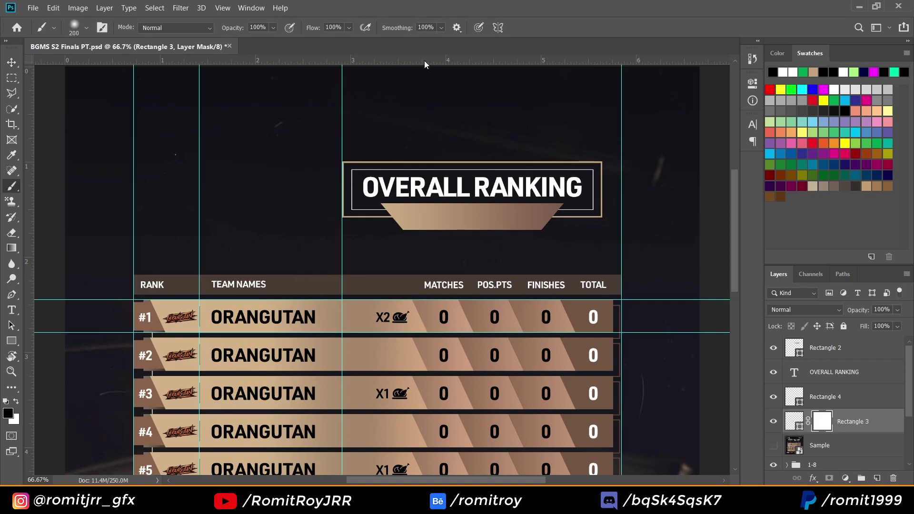
{"action": "left_click_drag", "start_coordinate": [473, 60], "coordinate": [472, 217]}
{"action": "left_click_drag", "start_coordinate": [27, 223], "coordinate": [602, 270]}
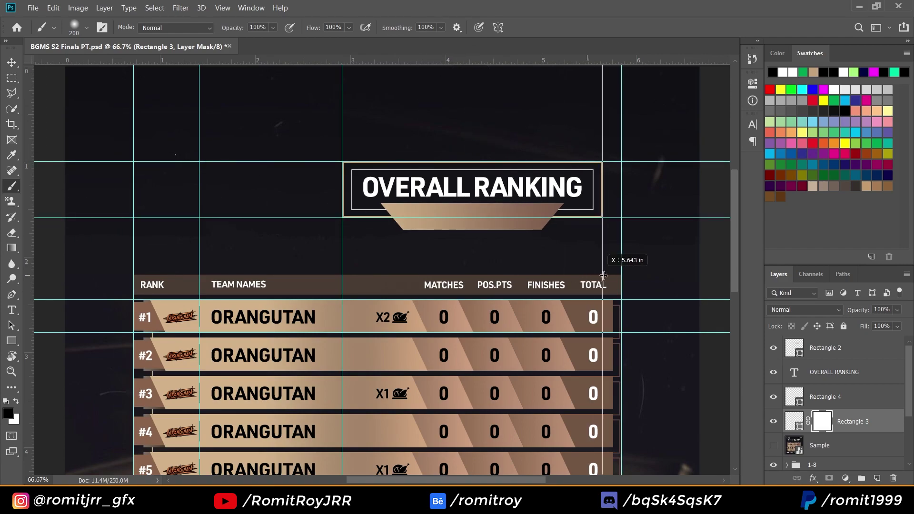
{"action": "key", "text": "ctrl+i"}
{"action": "key", "text": "ctrl+semicolon"}
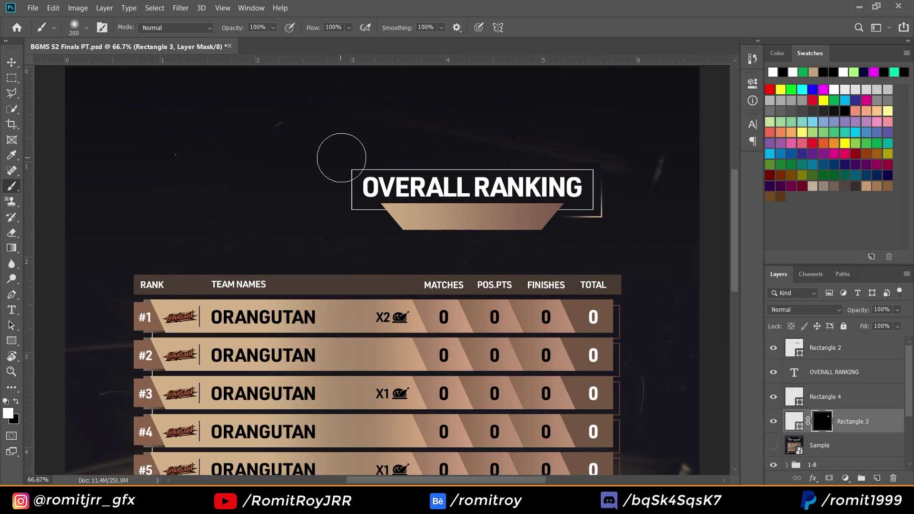
Mask the inner white frame to one corner, then duplicate it and flip the copy both ways
{"action": "key", "text": "m"}
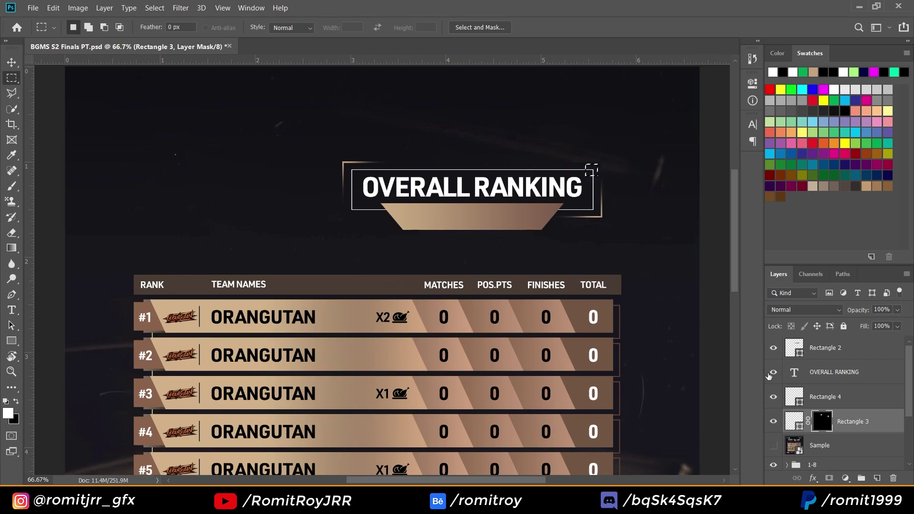
{"action": "left_click", "coordinate": [818, 396]}
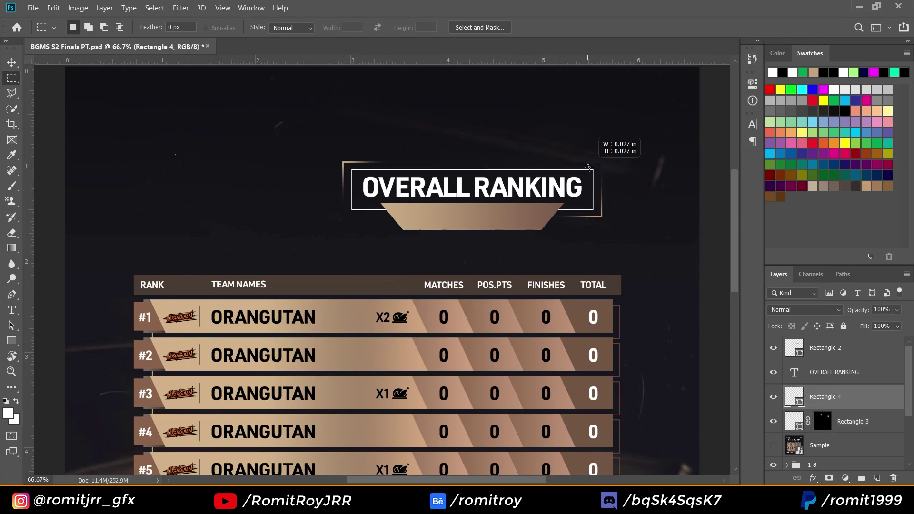
{"action": "left_click", "coordinate": [828, 478]}
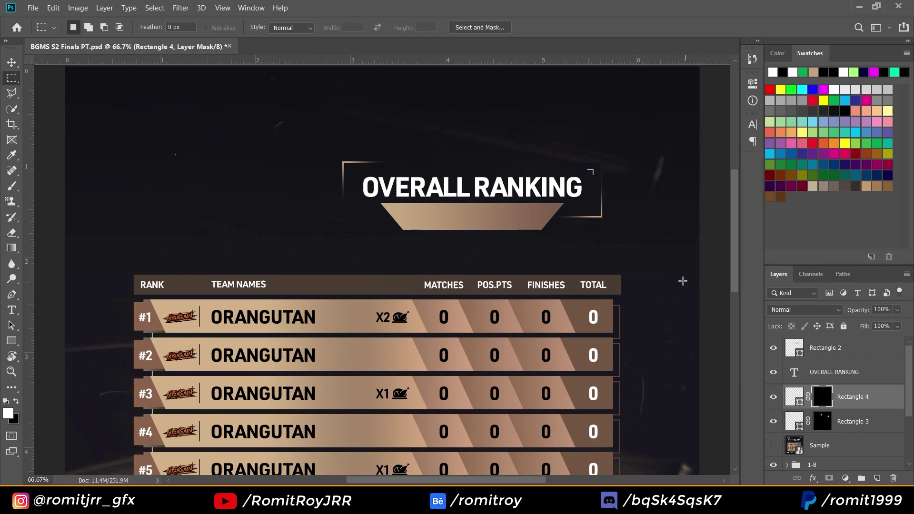
{"action": "key", "text": "ctrl+j"}
{"action": "key", "text": "ctrl+t"}
{"action": "right_click", "coordinate": [501, 181]}
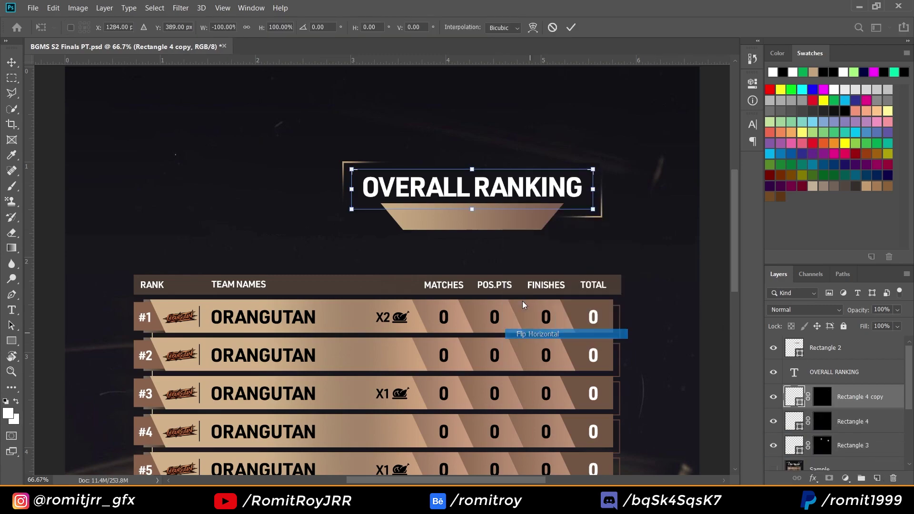
{"action": "left_click", "coordinate": [533, 327]}
{"action": "right_click", "coordinate": [502, 182]}
{"action": "left_click", "coordinate": [529, 338]}
{"action": "key", "text": "Return"}
Deselect and select the flipped corner copy together with the original inner corner
{"action": "key", "text": "m"}
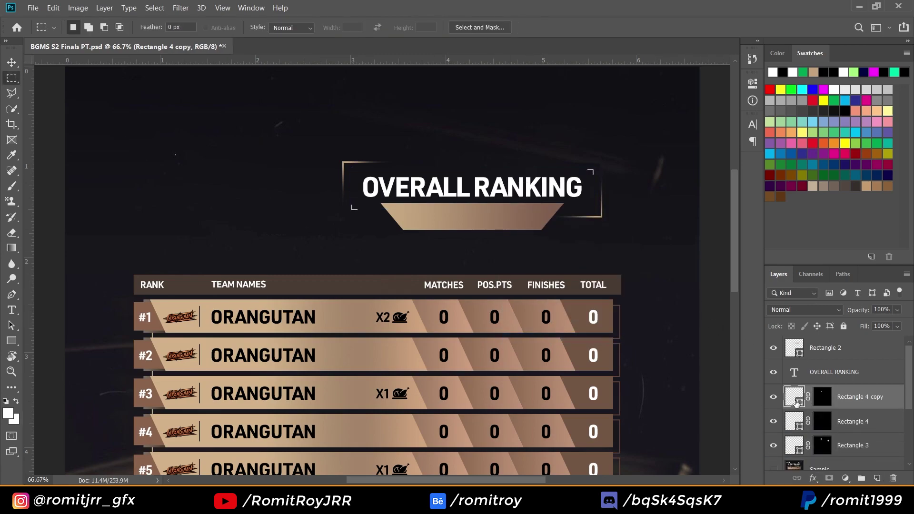
{"action": "key", "text": "ctrl+d"}
{"action": "key", "text": "v"}
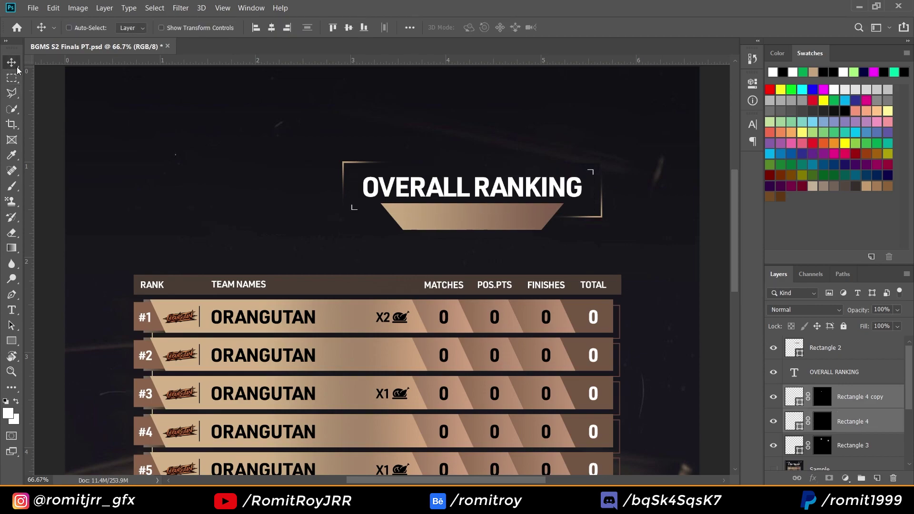
{"action": "left_click", "coordinate": [797, 419], "text": "ctrl"}
{"action": "key", "text": "ctrl+d"}
{"action": "left_click", "coordinate": [852, 421], "text": "ctrl"}
Move the reference image to the top of the stack and place a new text line under the heading
{"action": "key", "text": "u"}
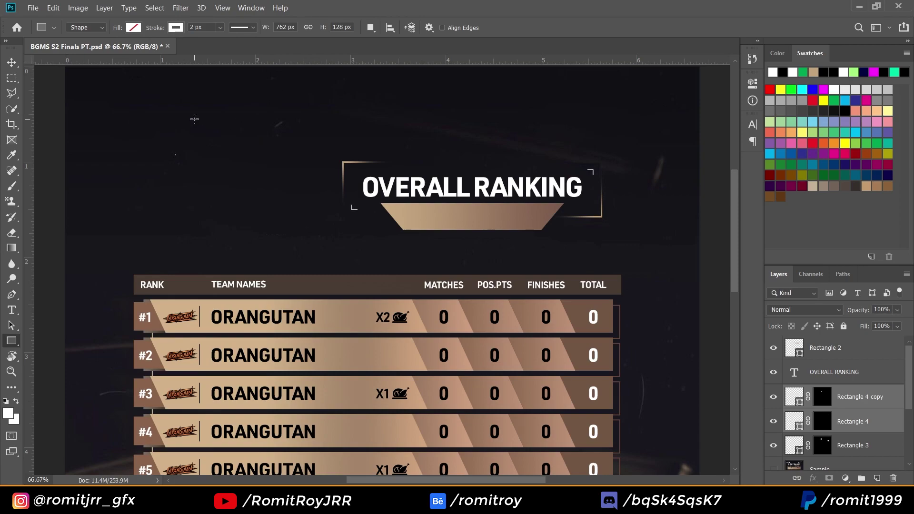
{"action": "mouse_move", "coordinate": [819, 468]}
{"action": "left_mouse_down"}
{"action": "mouse_move", "coordinate": [814, 304]}
{"action": "mouse_move", "coordinate": [790, 345]}
{"action": "left_mouse_up"}
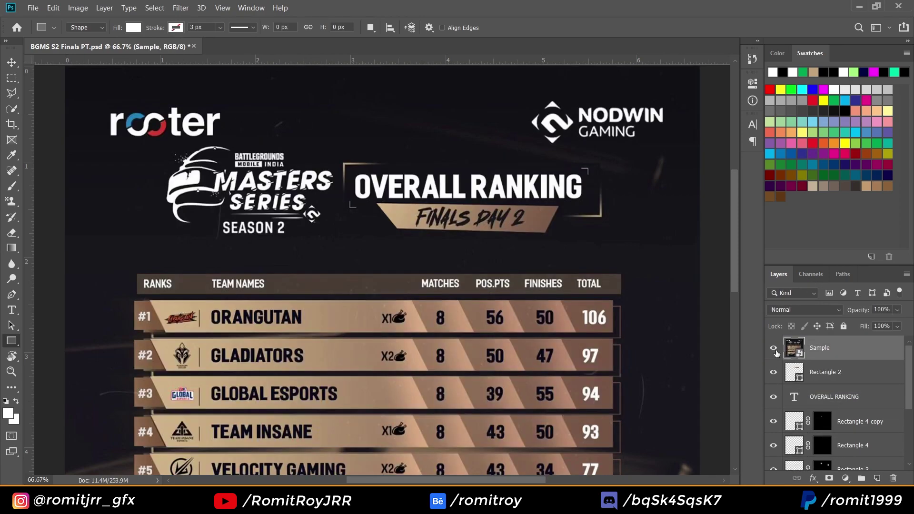
{"action": "left_click", "coordinate": [773, 348]}
{"action": "left_click", "coordinate": [773, 348]}
{"action": "key", "text": "t"}
{"action": "left_click", "coordinate": [460, 223]}
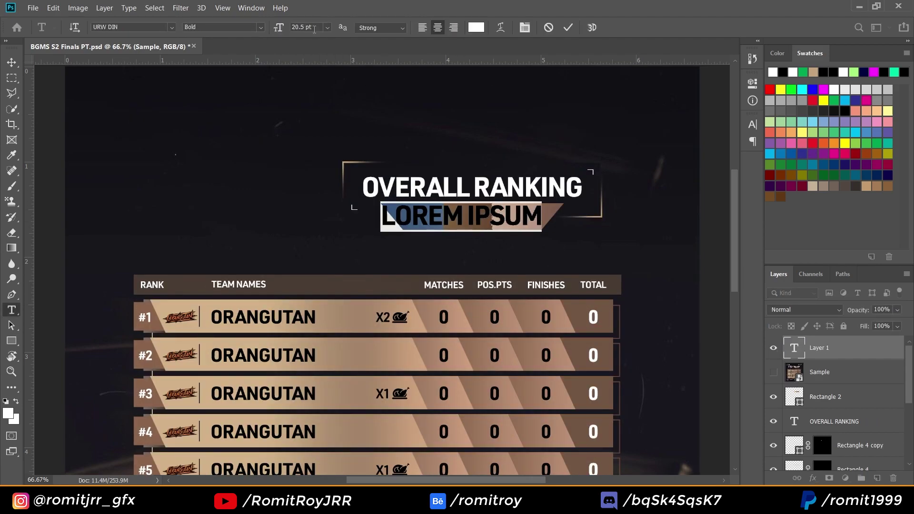
Add a black Hyperwave Two subtitle reading 'FINDALS DAY 2'
{"action": "left_click", "coordinate": [844, 109]}
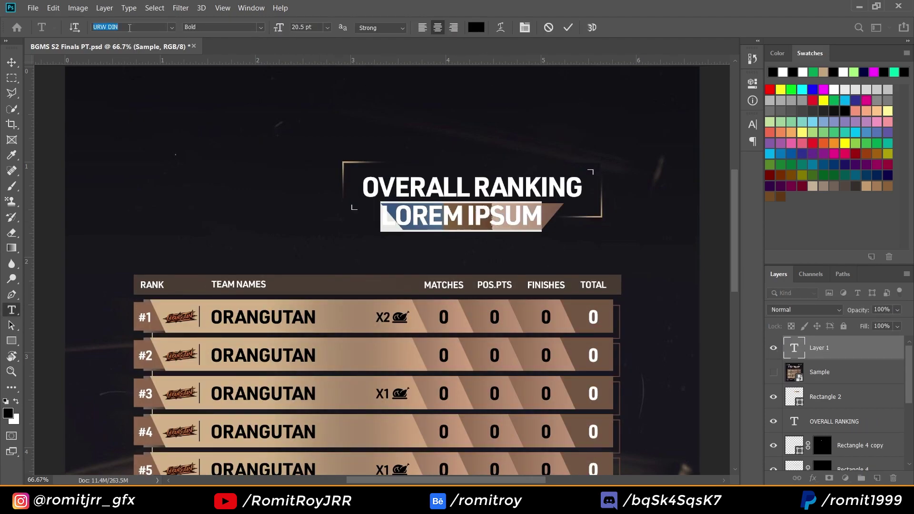
{"action": "type", "text": "hyper"}
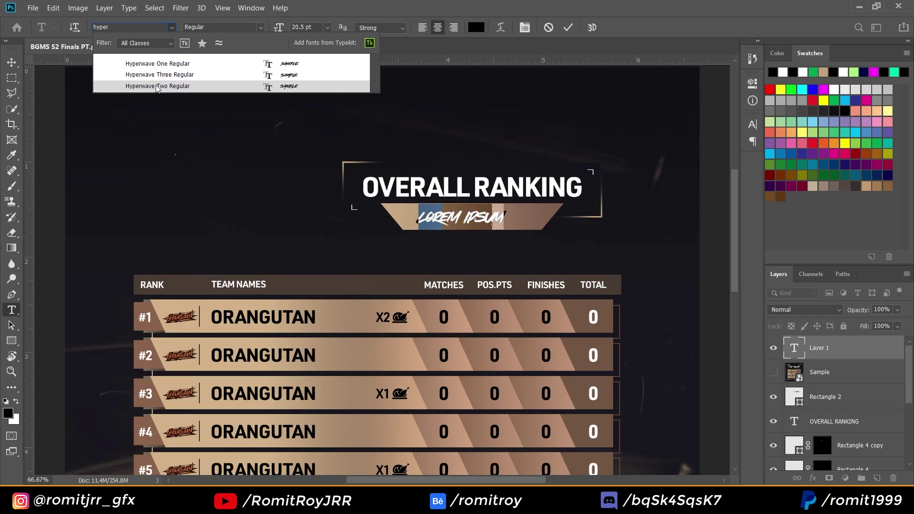
{"action": "left_click", "coordinate": [157, 86]}
{"action": "type", "text": "FINDALS DAY"}
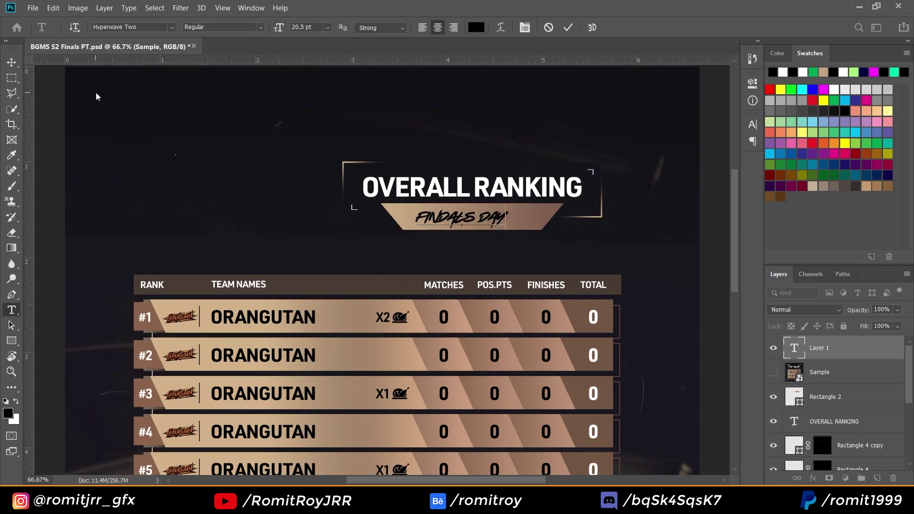
{"action": "type", "text": " 2"}
{"action": "key", "text": "ctrl+Return"}
Correct the subtitle to 'FINALS DAY 2' and compare it against the Sample reference
{"action": "key", "text": "BackSpace"}
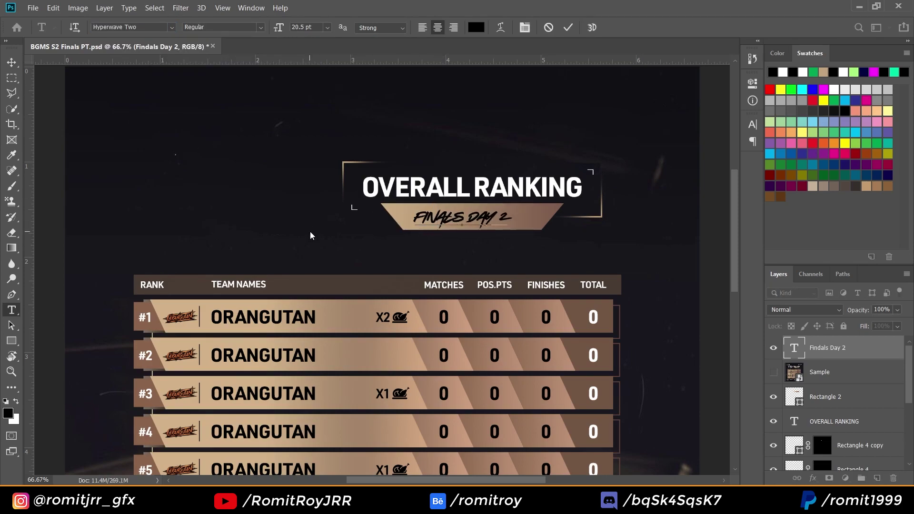
{"action": "key", "text": "ctrl+a"}
{"action": "left_click", "coordinate": [524, 27]}
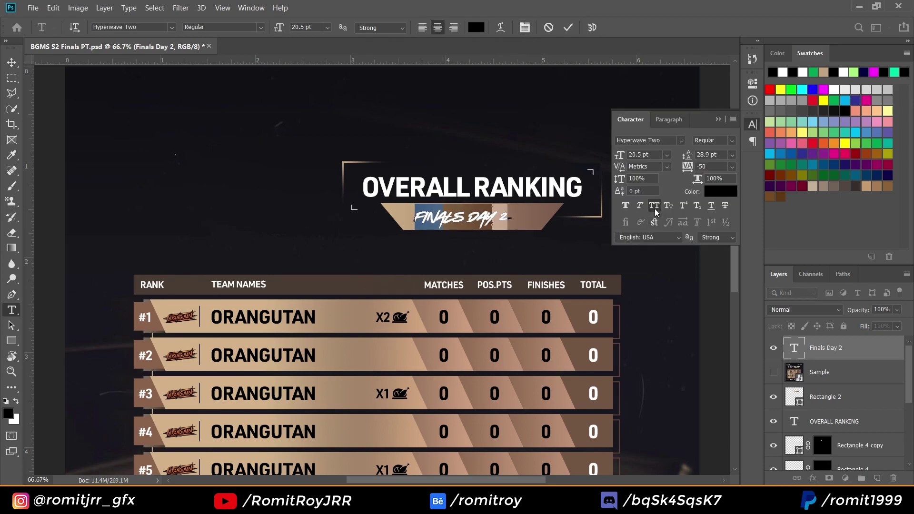
{"action": "left_click", "coordinate": [717, 118]}
{"action": "key", "text": "ctrl+Return"}
{"action": "left_click", "coordinate": [773, 347]}
{"action": "left_click", "coordinate": [772, 372]}
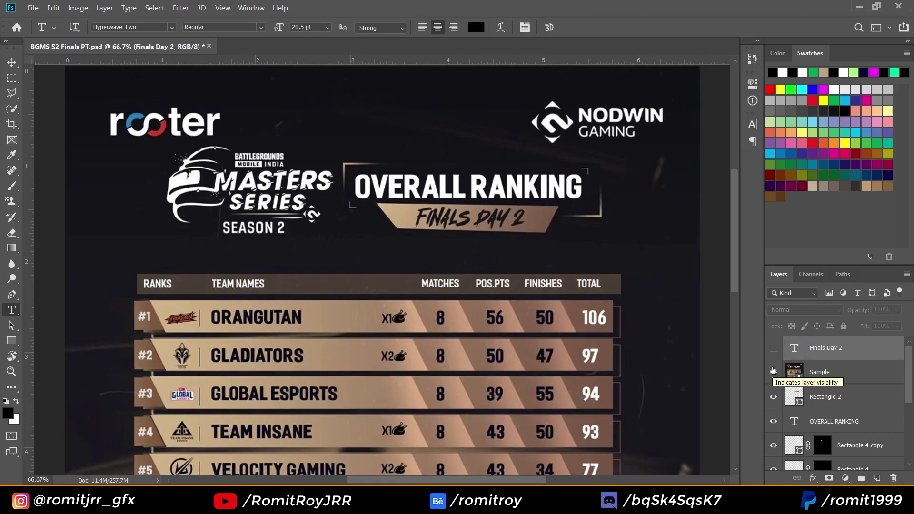
{"action": "left_click", "coordinate": [772, 371]}
{"action": "left_click", "coordinate": [773, 348]}
Switch the FINALS DAY 2 subtitle to Hyperwave One at 25 pt
{"action": "double_click", "coordinate": [794, 347]}
{"action": "left_click", "coordinate": [128, 27]}
{"action": "type", "text": "h"}
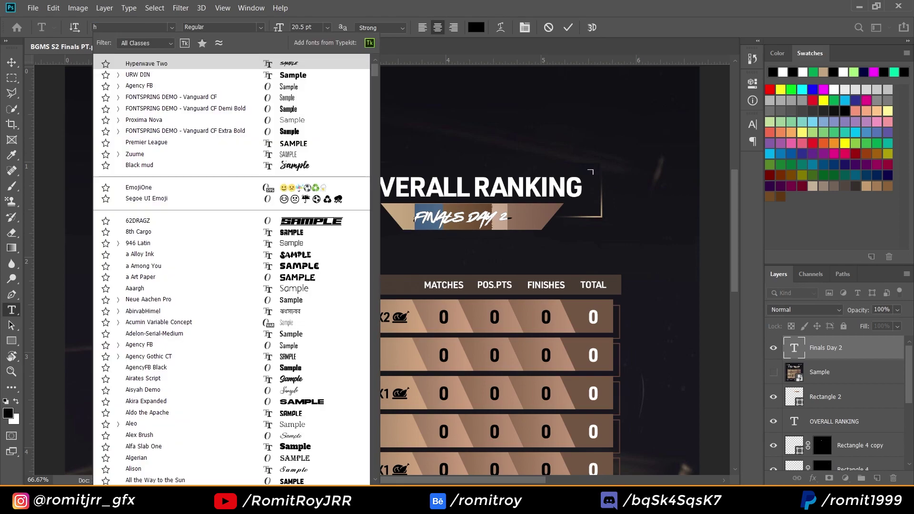
{"action": "type", "text": "yper"}
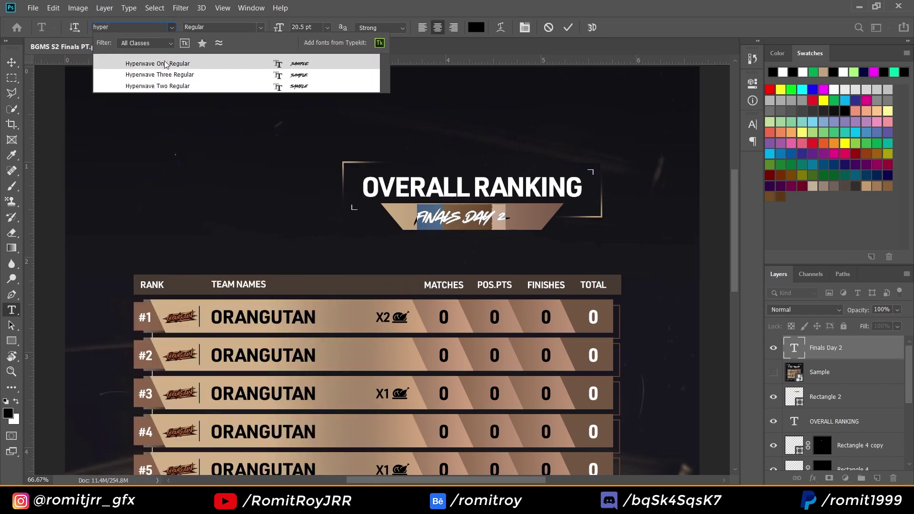
{"action": "left_click", "coordinate": [160, 64]}
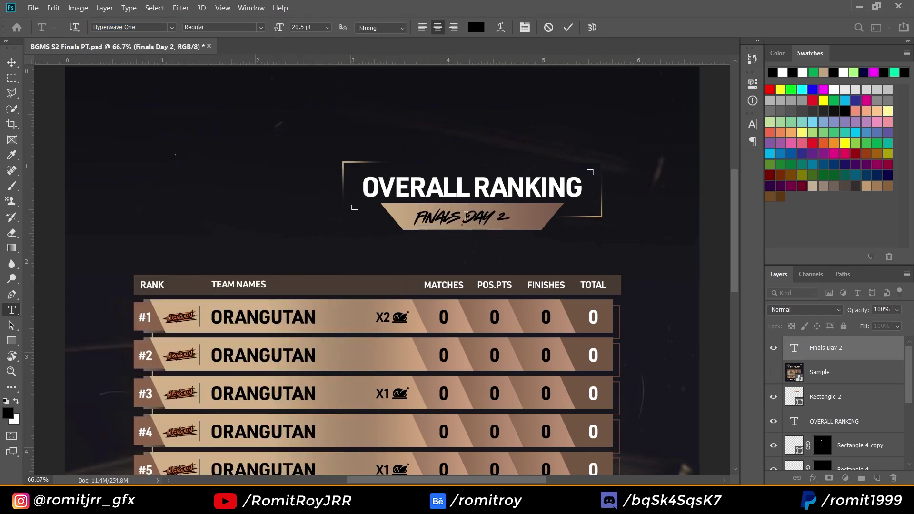
{"action": "type", "text": "22.5"}
{"action": "key", "text": "Return"}
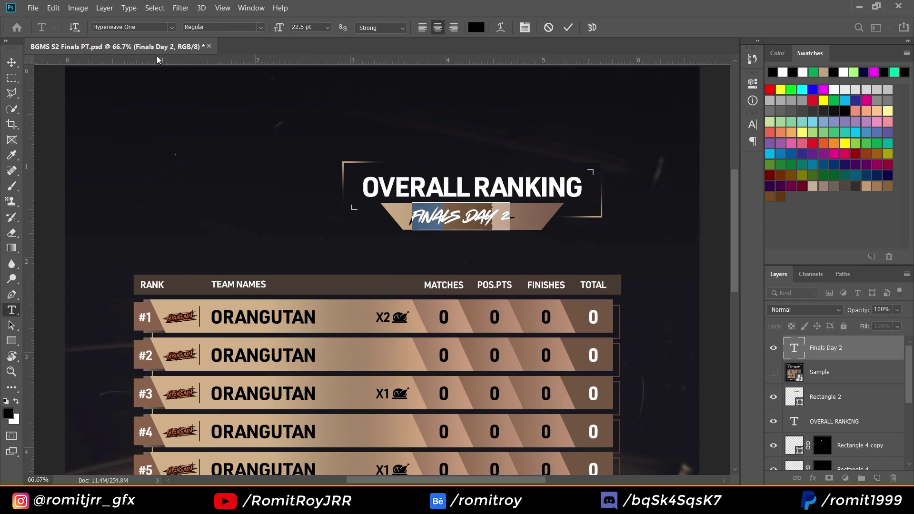
{"action": "key", "text": "Return"}
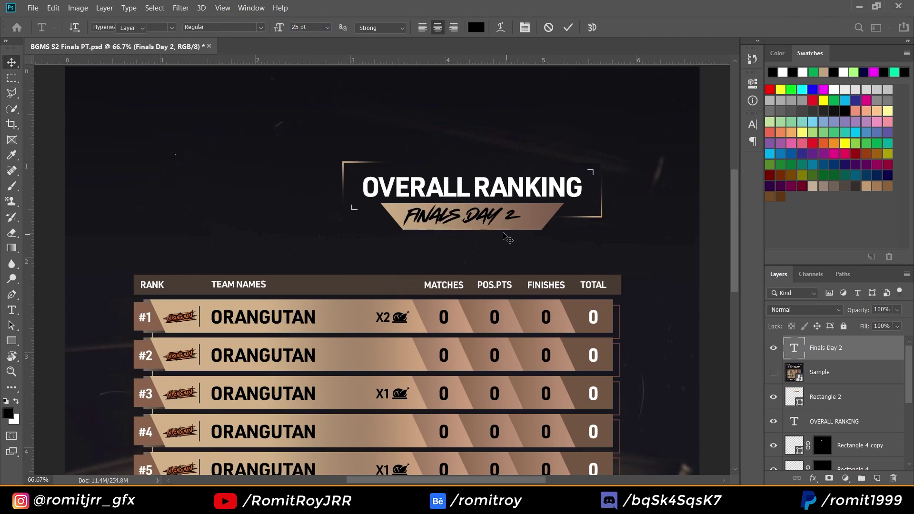
{"action": "key", "text": "ctrl+Return"}
Centre FINALS DAY 2 horizontally, move it below Sample, and open the Masters Series logo's layer style
{"action": "key", "text": "v"}
{"action": "left_click", "coordinate": [270, 29]}
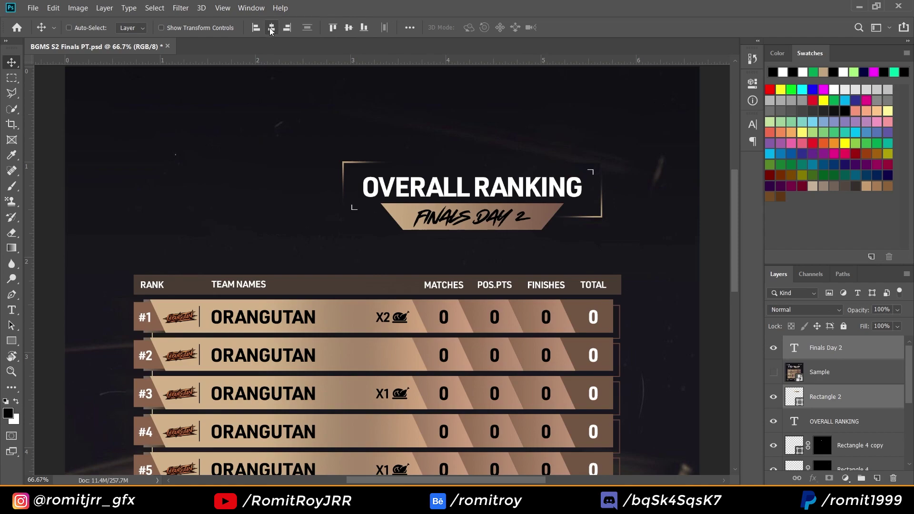
{"action": "left_click", "coordinate": [773, 372]}
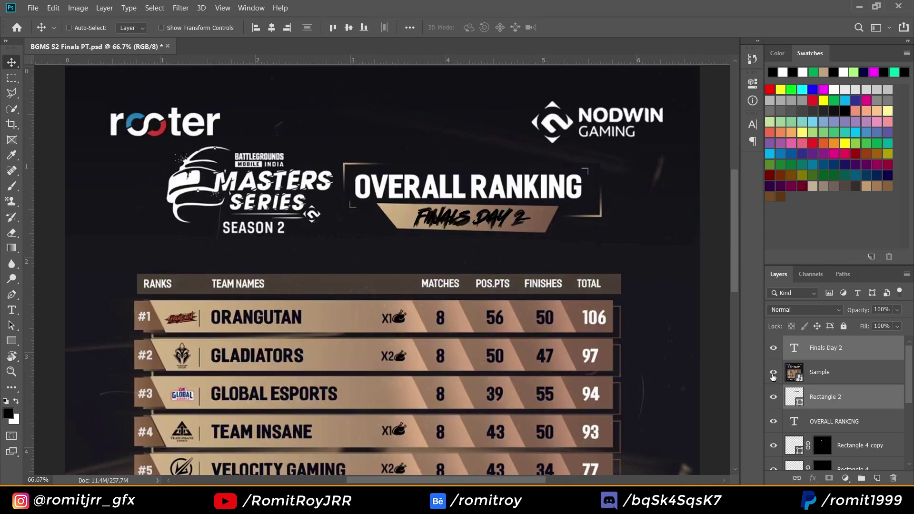
{"action": "left_click", "coordinate": [773, 372]}
{"action": "left_click_drag", "start_coordinate": [830, 355], "coordinate": [831, 384]}
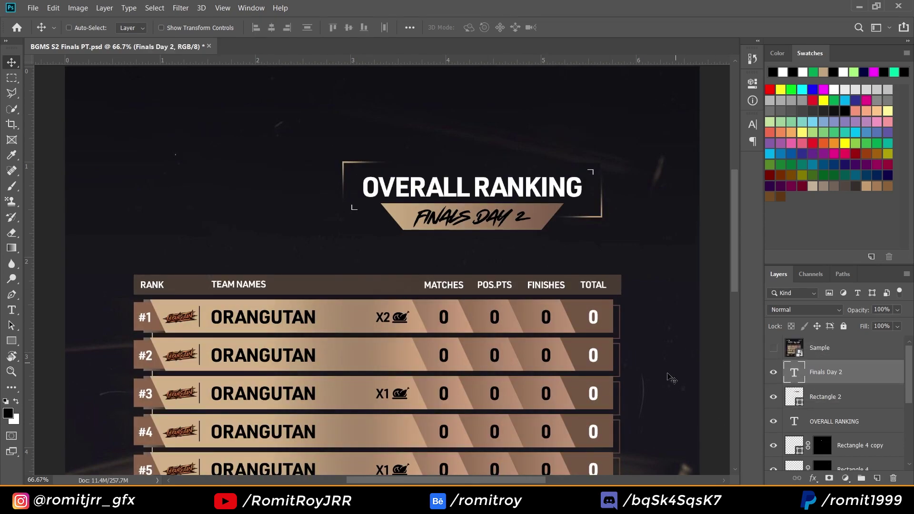
{"action": "right_click", "coordinate": [847, 372]}
{"action": "left_click", "coordinate": [705, 7]}
Give the Masters Series logo a white color overlay and move it above the Sample reference
{"action": "left_click", "coordinate": [476, 359]}
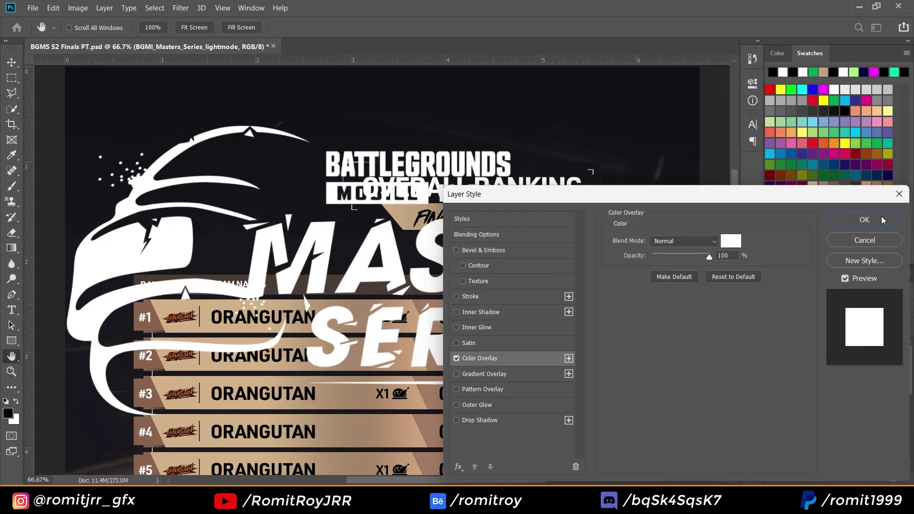
{"action": "left_click", "coordinate": [866, 217]}
{"action": "left_click", "coordinate": [772, 348]}
{"action": "left_click_drag", "start_coordinate": [837, 372], "coordinate": [837, 344]}
Scale the Masters Series logo down beside OVERALL RANKING to match the reference size
{"action": "key", "text": "ctrl+t"}
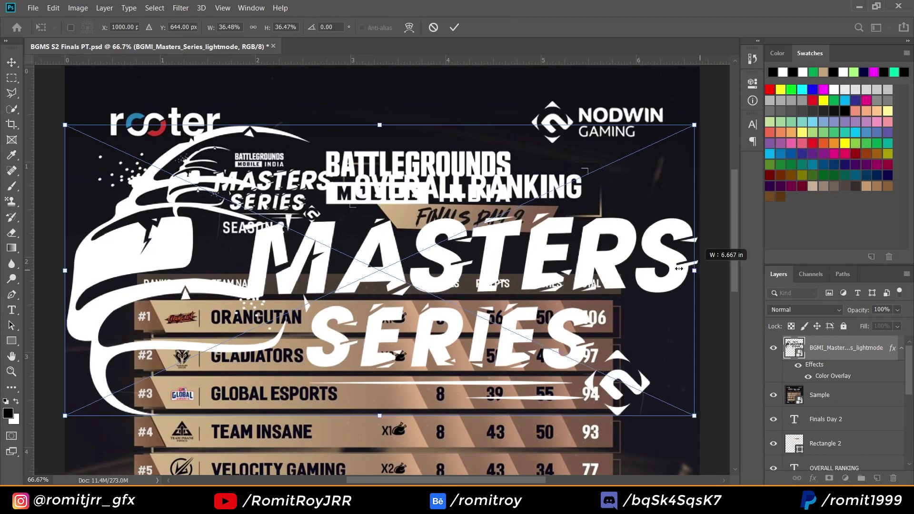
{"action": "left_click_drag", "start_coordinate": [698, 270], "coordinate": [296, 242]}
{"action": "left_click_drag", "start_coordinate": [190, 266], "coordinate": [295, 200]}
{"action": "mouse_move", "coordinate": [407, 258]}
{"action": "left_mouse_down"}
{"action": "mouse_move", "coordinate": [321, 218]}
{"action": "mouse_move", "coordinate": [331, 220]}
{"action": "left_mouse_up"}
{"action": "left_click_drag", "start_coordinate": [244, 216], "coordinate": [243, 214]}
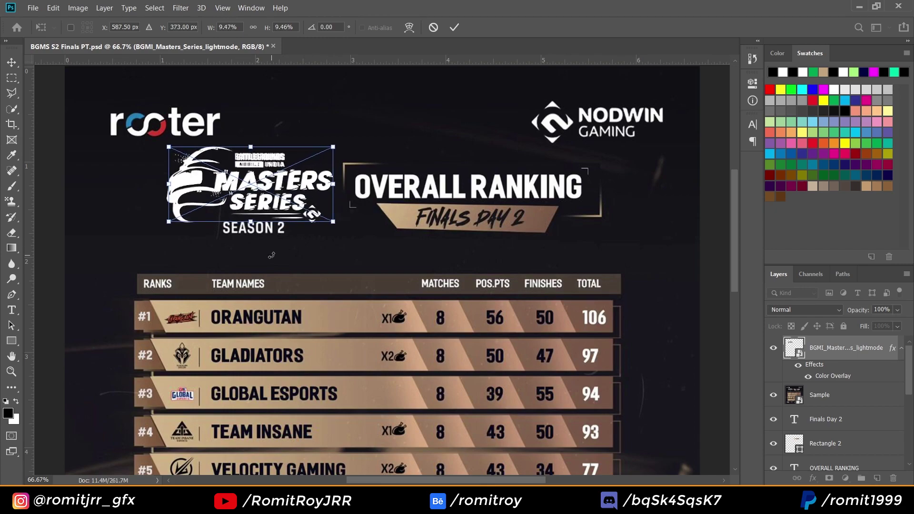
{"action": "left_click_drag", "start_coordinate": [329, 222], "coordinate": [333, 223]}
{"action": "key", "text": "Left"}
{"action": "key", "text": "Left"}
{"action": "key", "text": "Left"}
{"action": "key", "text": "Left"}
{"action": "key", "text": "Left"}
{"action": "key", "text": "Left"}
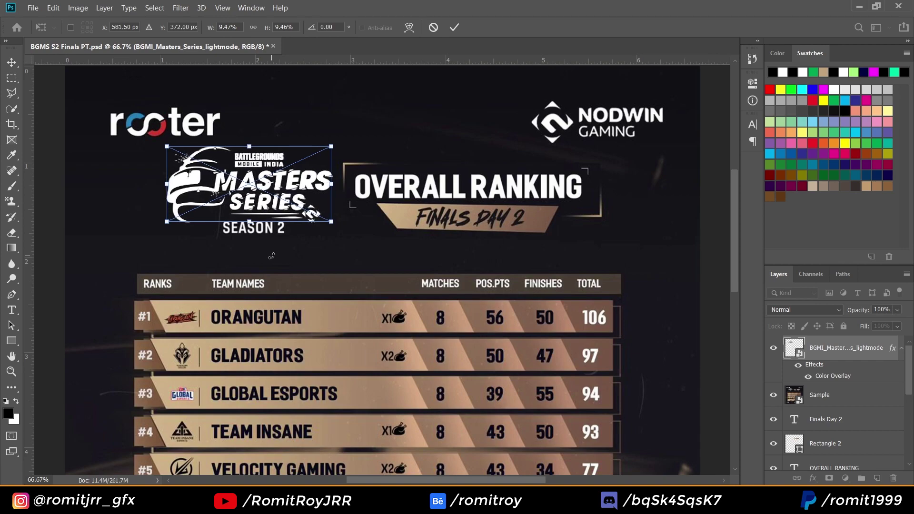
{"action": "left_click_drag", "start_coordinate": [329, 218], "coordinate": [331, 220]}
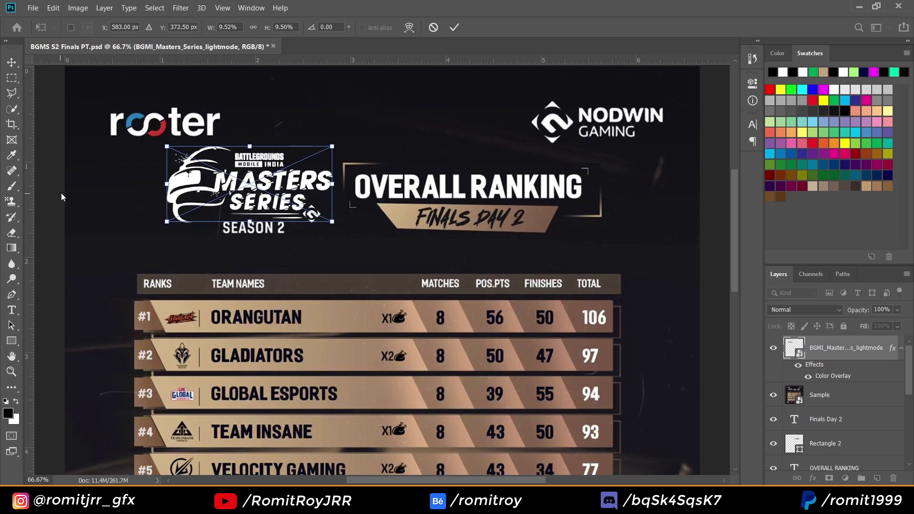
{"action": "key", "text": "Return"}
Add a white placeholder text layer below the logo, then hide the placeholder, logo and Sample layers
{"action": "key", "text": "t"}
{"action": "left_click", "coordinate": [231, 241]}
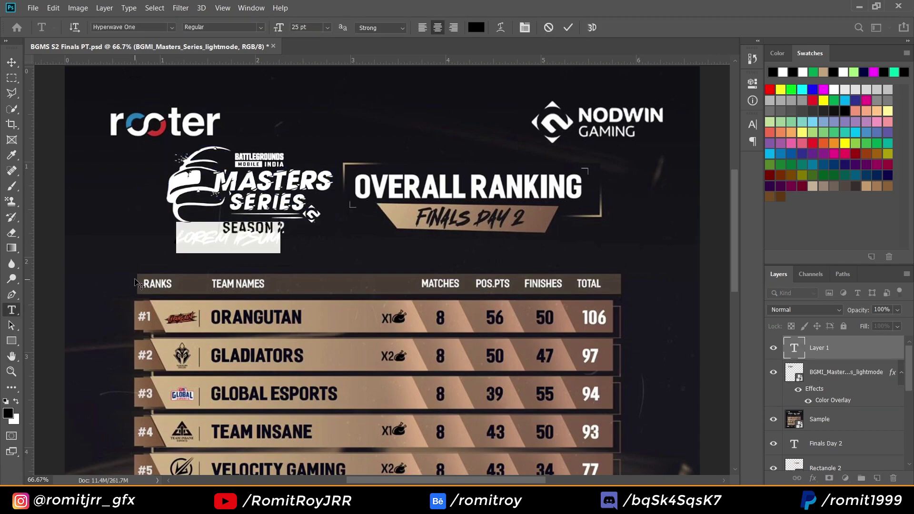
{"action": "left_click", "coordinate": [834, 89]}
{"action": "key", "text": "ctrl+Return"}
{"action": "left_click_drag", "start_coordinate": [773, 347], "coordinate": [773, 418]}
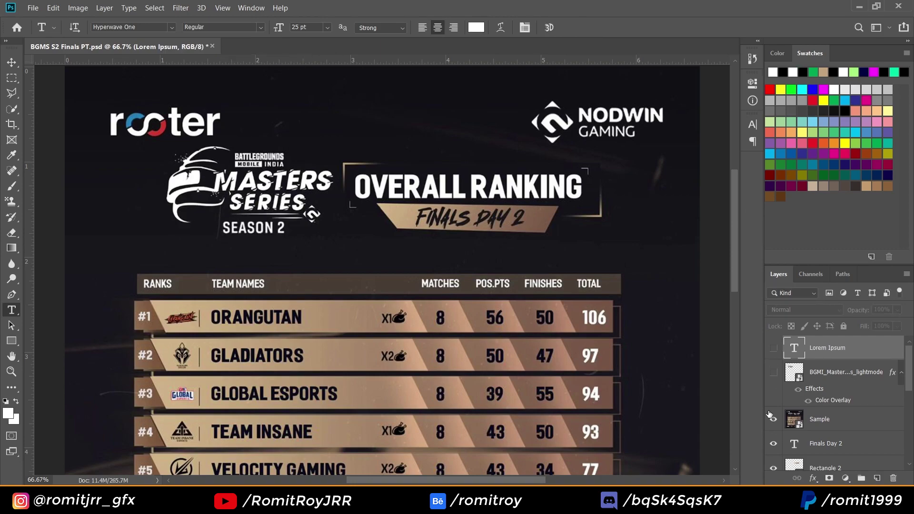
Set the Finals Day 2 subtitle's letter spacing to 0
{"action": "left_click", "coordinate": [828, 443]}
{"action": "left_click", "coordinate": [428, 216]}
{"action": "key", "text": "ctrl+a"}
{"action": "left_click", "coordinate": [751, 125]}
{"action": "left_click", "coordinate": [731, 167]}
{"action": "left_click", "coordinate": [709, 238]}
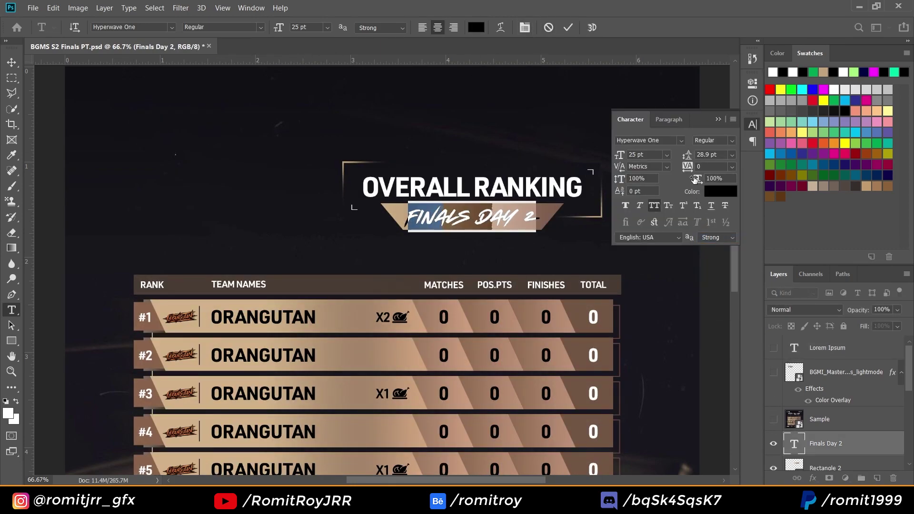
{"action": "left_click", "coordinate": [731, 167]}
{"action": "left_click", "coordinate": [730, 236]}
{"action": "left_click", "coordinate": [223, 130]}
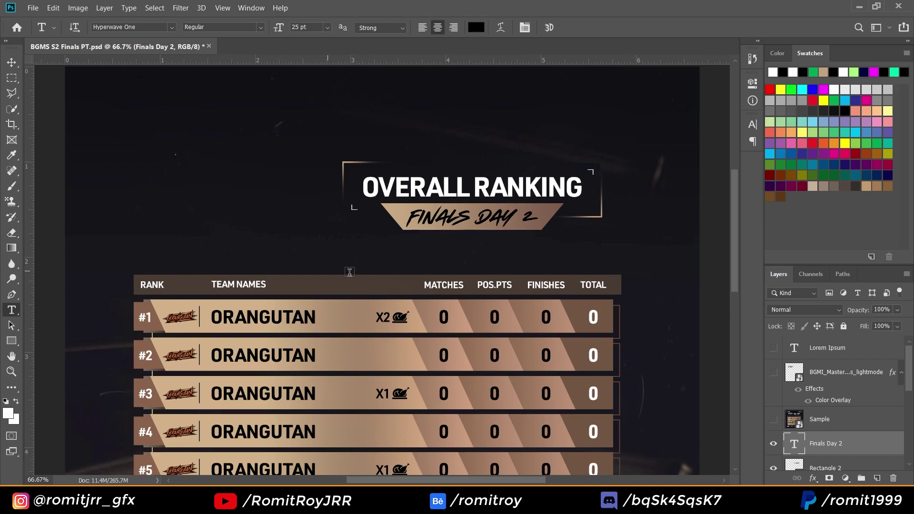
Show the logo and Sample again and set the placeholder text font to URW DIN Demi
{"action": "left_click", "coordinate": [773, 372]}
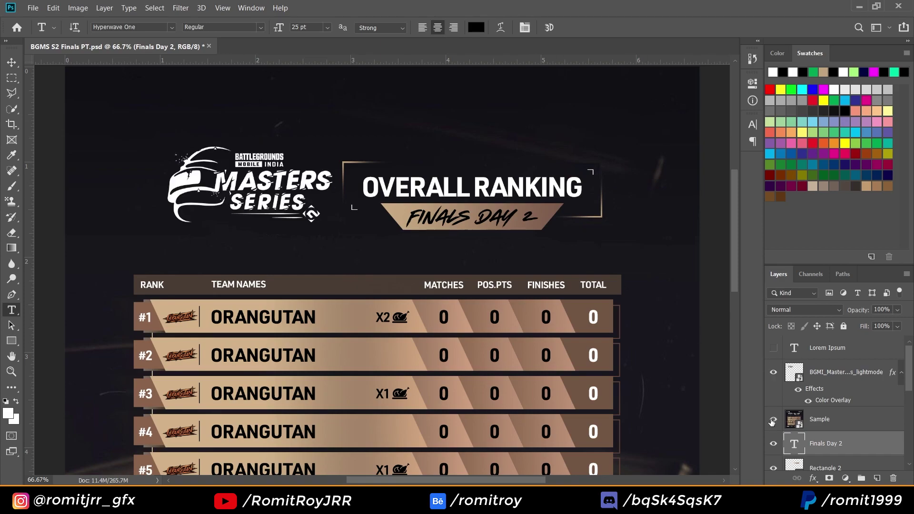
{"action": "left_click", "coordinate": [773, 418]}
{"action": "left_click", "coordinate": [263, 172]}
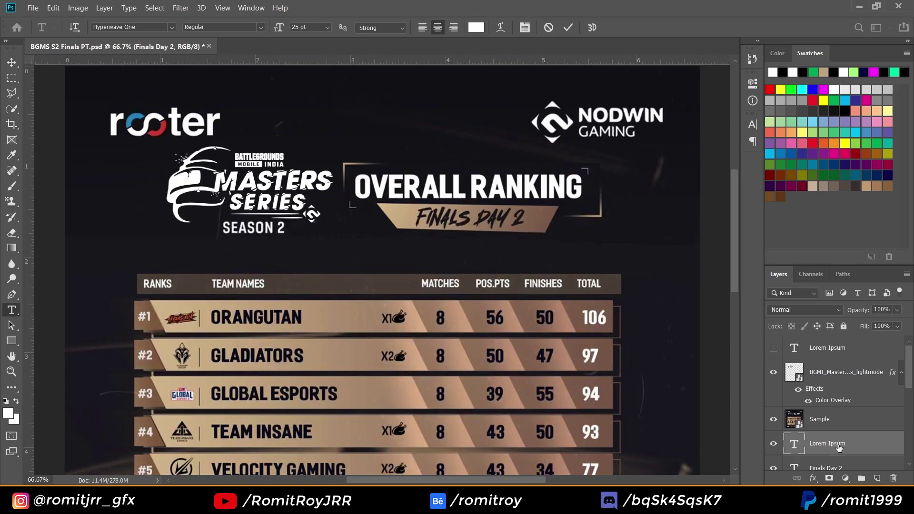
{"action": "left_click", "coordinate": [187, 207]}
{"action": "left_click", "coordinate": [170, 27]}
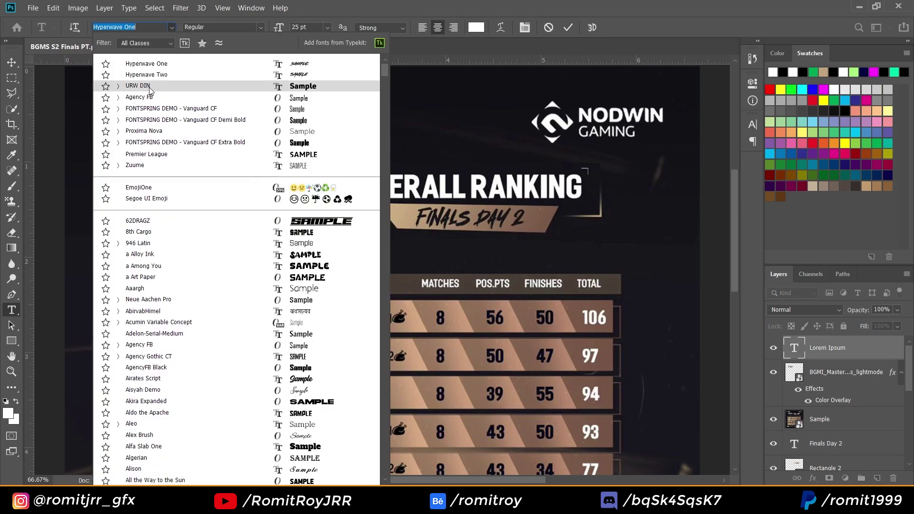
{"action": "left_click", "coordinate": [143, 83]}
{"action": "left_click", "coordinate": [222, 27]}
Replace the placeholder with 'SEASON 2' and position it under the Masters Series logo
{"action": "left_click", "coordinate": [205, 49]}
{"action": "type", "text": "SEASON 2"}
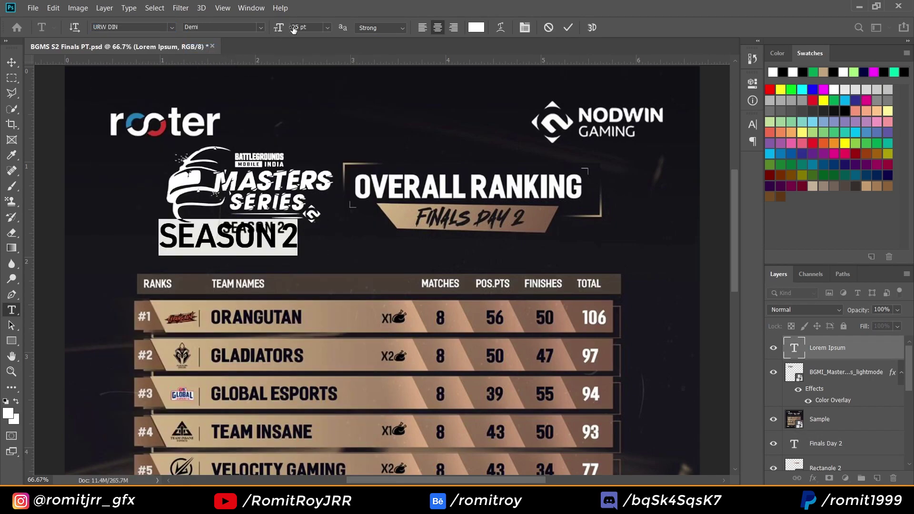
{"action": "key", "text": "ctrl+a"}
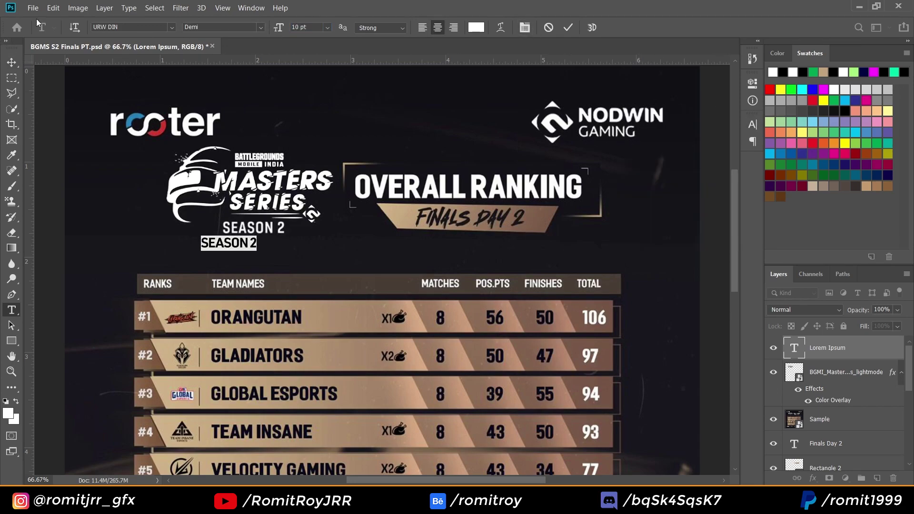
{"action": "left_click", "coordinate": [12, 62]}
{"action": "left_click_drag", "start_coordinate": [229, 243], "coordinate": [253, 227]}
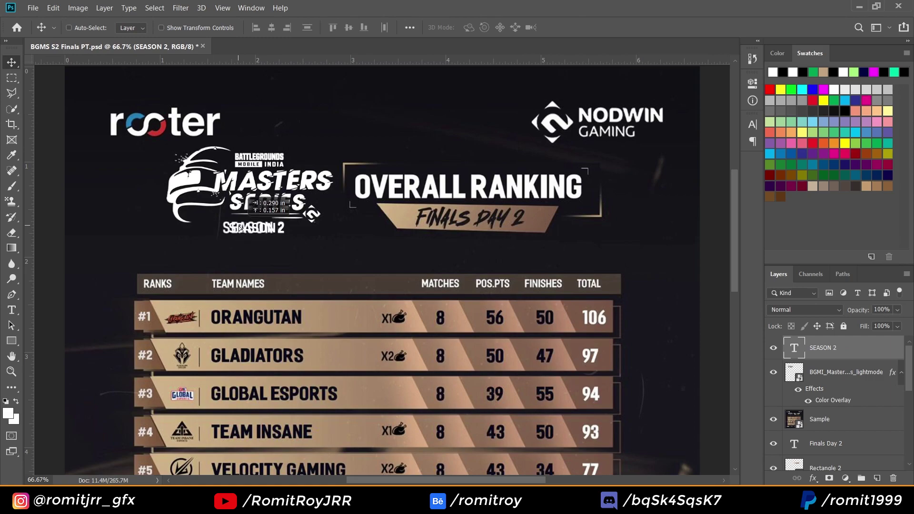
Group the title layers into a group named Heading
{"action": "left_click", "coordinate": [902, 371]}
{"action": "scroll", "coordinate": [532, 235], "scroll_direction": "down", "scroll_amount": 2}
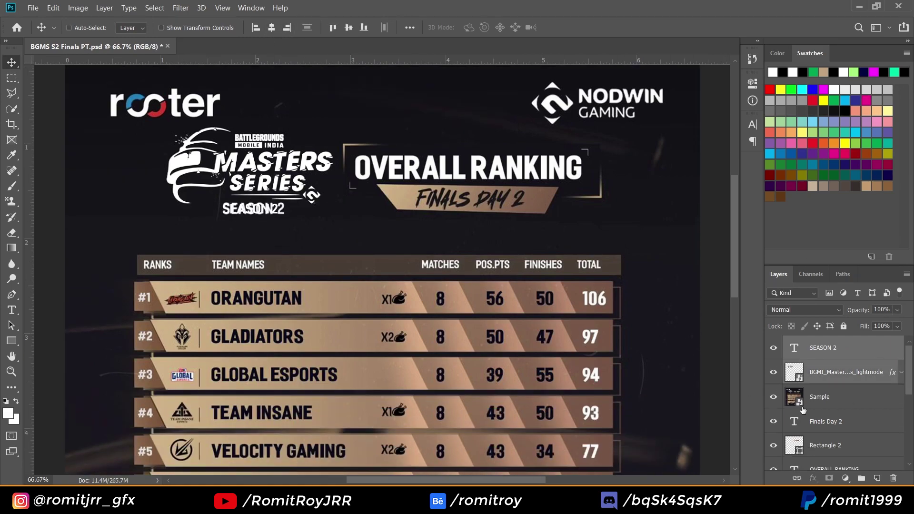
{"action": "left_click", "coordinate": [828, 435], "text": "shift"}
{"action": "key", "text": "ctrl+g"}
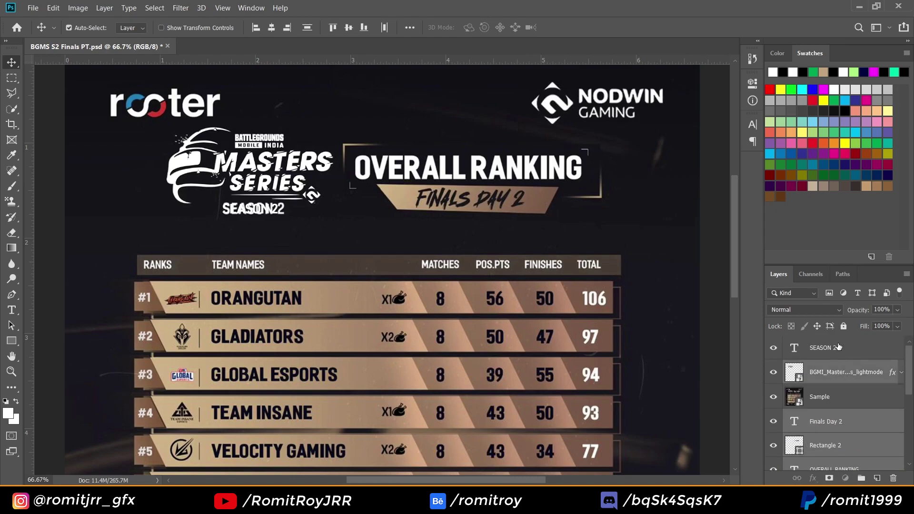
{"action": "double_click", "coordinate": [817, 343]}
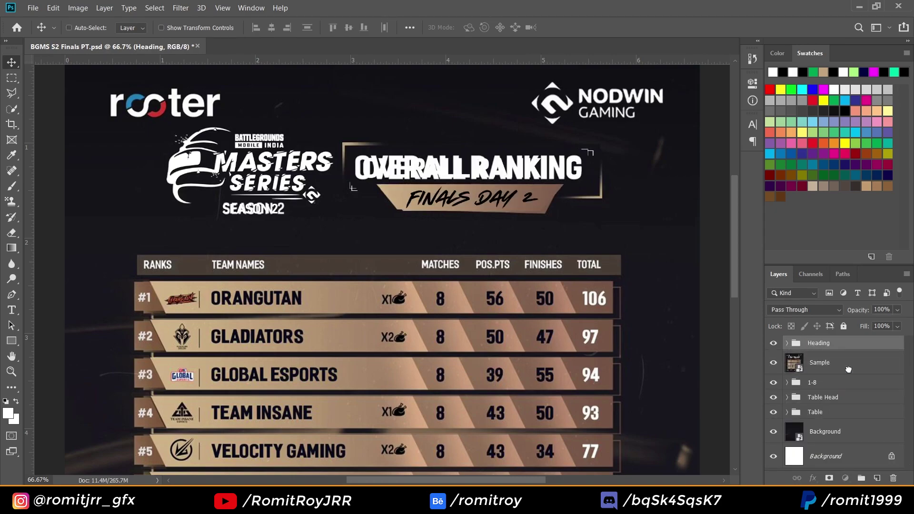
{"action": "left_click_drag", "start_coordinate": [848, 369], "coordinate": [838, 340]}
{"action": "scroll", "coordinate": [226, 197], "scroll_direction": "down", "scroll_amount": 5}
{"action": "scroll", "coordinate": [226, 197], "scroll_direction": "up", "scroll_amount": 2}
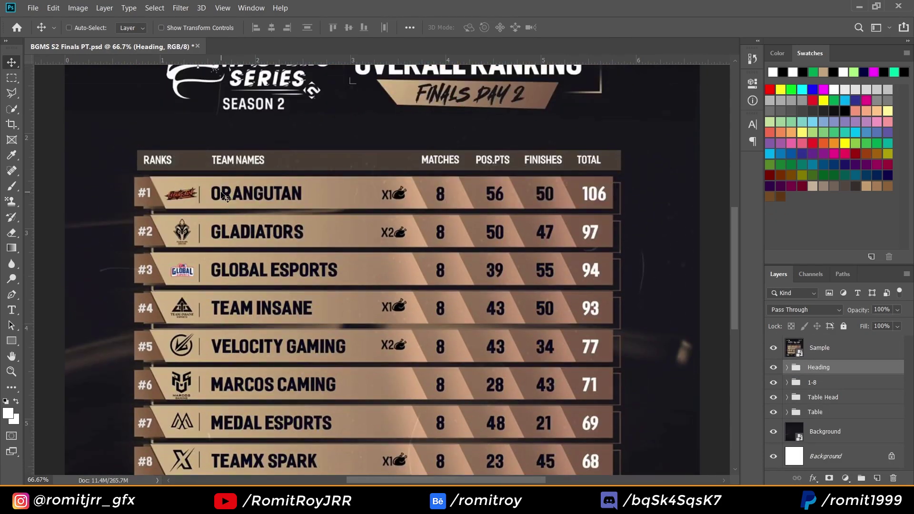
{"action": "key", "text": "ctrl+minus"}
{"action": "key", "text": "ctrl+minus"}
In the NODWIN logo's smart object, select by Color Range and mask out the black background
{"action": "right_click", "coordinate": [818, 374]}
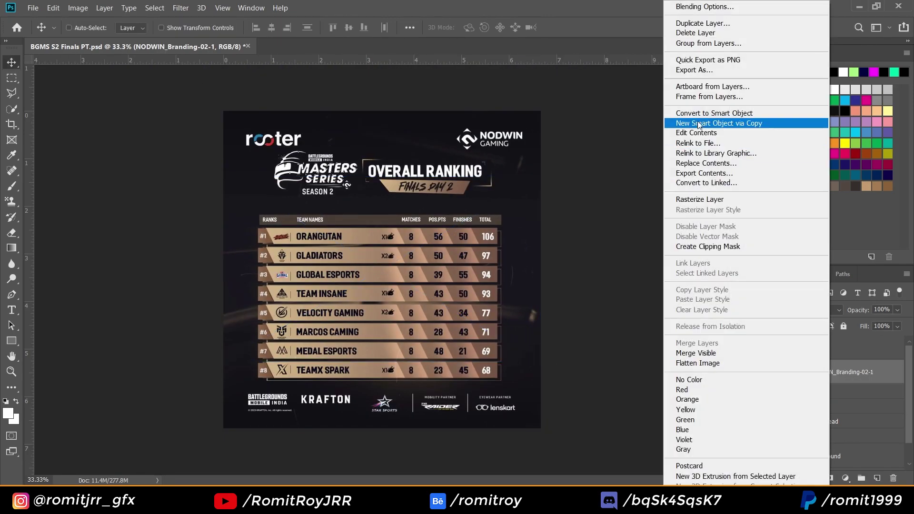
{"action": "left_click", "coordinate": [695, 133]}
{"action": "left_click", "coordinate": [155, 8]}
{"action": "left_click", "coordinate": [169, 119]}
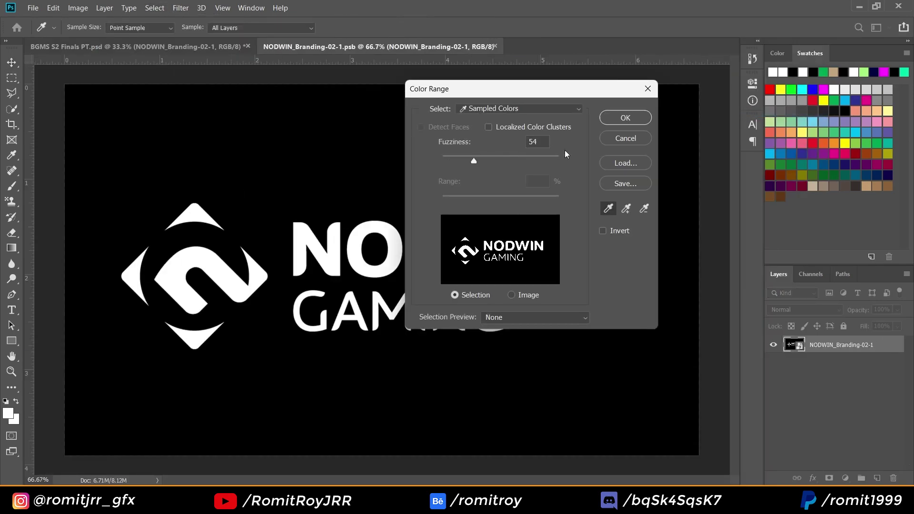
{"action": "key", "text": "Return"}
{"action": "left_click", "coordinate": [828, 477]}
Crop the NODWIN logo tightly on all four sides and save the smart object
{"action": "key", "text": "c"}
{"action": "left_click_drag", "start_coordinate": [387, 84], "coordinate": [386, 140]}
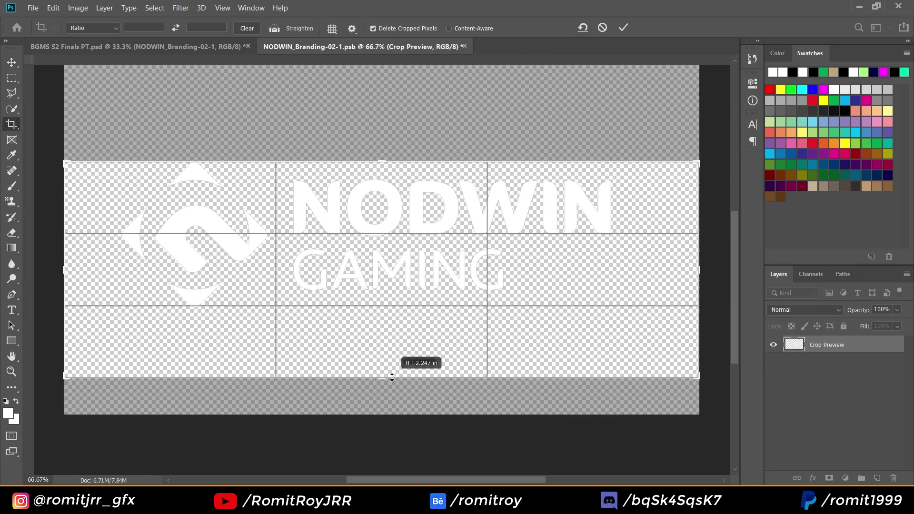
{"action": "left_click_drag", "start_coordinate": [387, 373], "coordinate": [390, 345]}
{"action": "left_click_drag", "start_coordinate": [64, 269], "coordinate": [90, 269]}
{"action": "left_click_drag", "start_coordinate": [673, 269], "coordinate": [647, 269]}
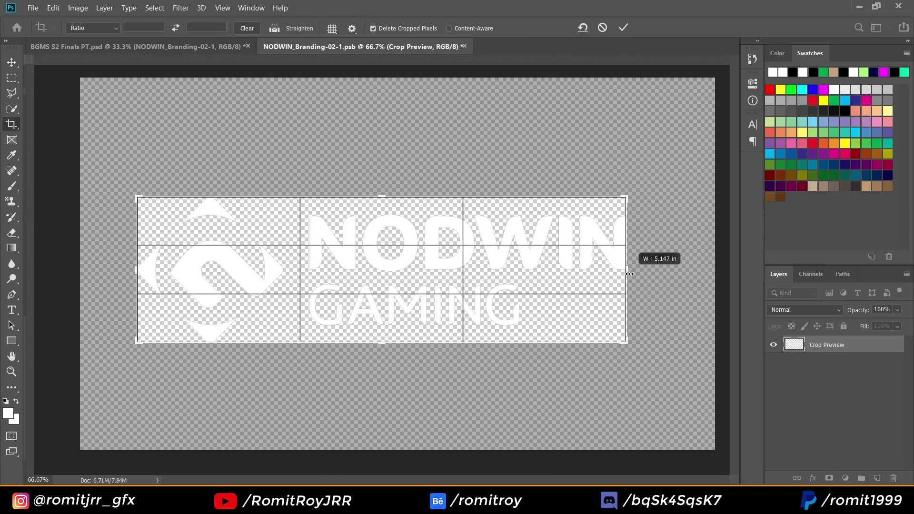
{"action": "key", "text": "Return"}
{"action": "key", "text": "v"}
{"action": "left_click", "coordinate": [499, 46]}
{"action": "left_click", "coordinate": [430, 197]}
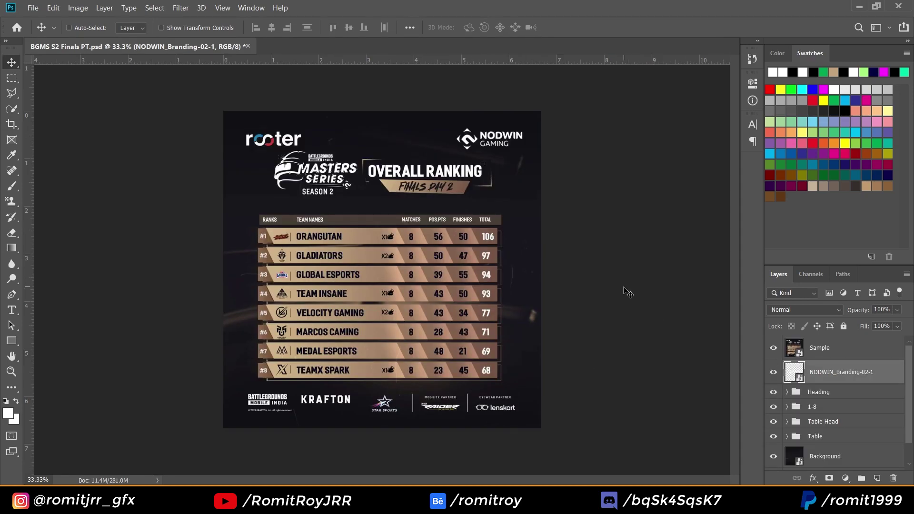
Scale the NODWIN logo down to the top-right corner to match the reference
{"action": "key", "text": "ctrl+t"}
{"action": "mouse_move", "coordinate": [277, 203]}
{"action": "left_mouse_down"}
{"action": "mouse_move", "coordinate": [449, 141]}
{"action": "mouse_move", "coordinate": [448, 129]}
{"action": "left_mouse_up"}
{"action": "key", "text": "Return"}
{"action": "left_click", "coordinate": [773, 347]}
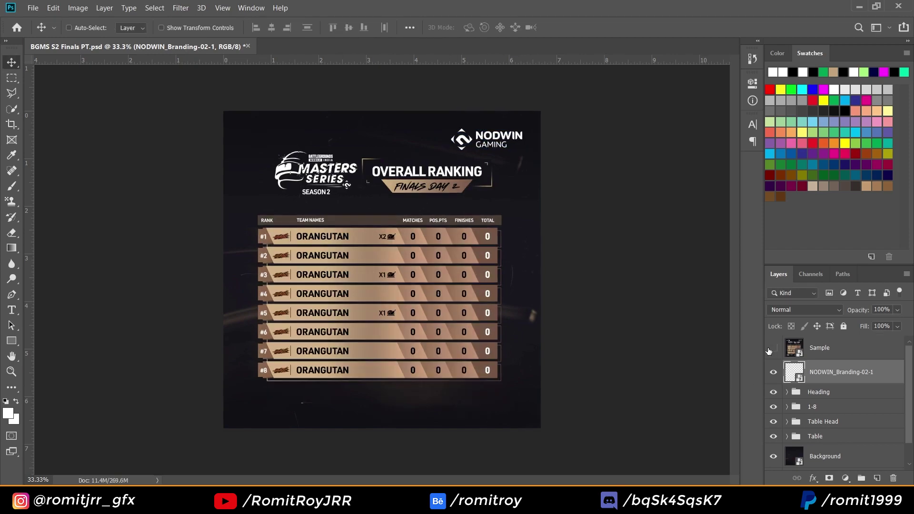
{"action": "left_click_drag", "start_coordinate": [838, 371], "coordinate": [837, 338]}
{"action": "left_click", "coordinate": [773, 372]}
{"action": "key", "text": "ctrl+plus"}
{"action": "key", "text": "ctrl+t"}
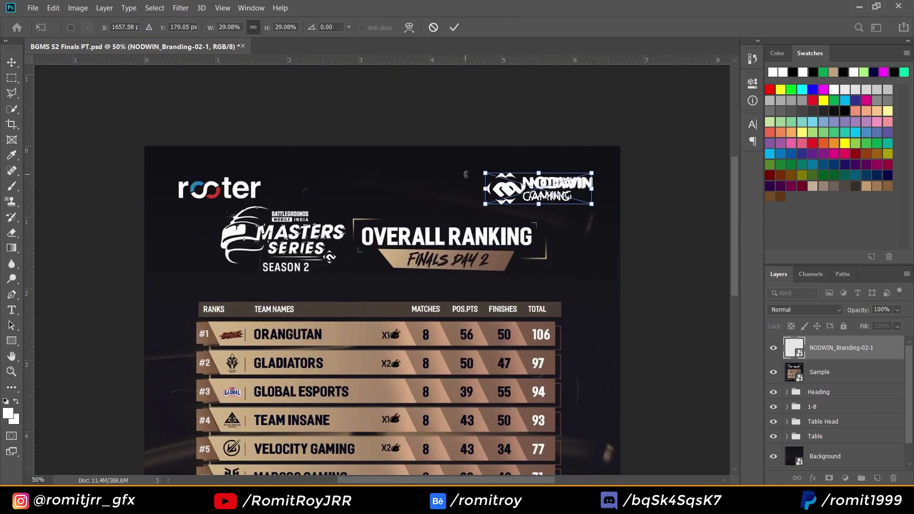
{"action": "mouse_move", "coordinate": [486, 189]}
{"action": "left_mouse_down"}
{"action": "mouse_move", "coordinate": [496, 188]}
{"action": "mouse_move", "coordinate": [487, 171]}
{"action": "left_mouse_up"}
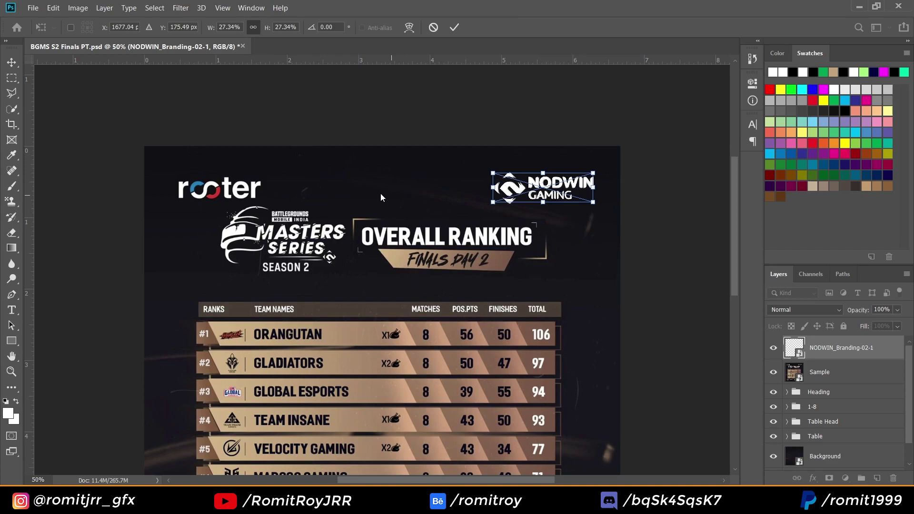
{"action": "key", "text": "Return"}
{"action": "key", "text": "Return"}
{"action": "right_click", "coordinate": [820, 350]}
Recolour the rooter logo's black lettering white with a Color Range selection and white Solid Color fill
{"action": "left_click", "coordinate": [737, 156]}
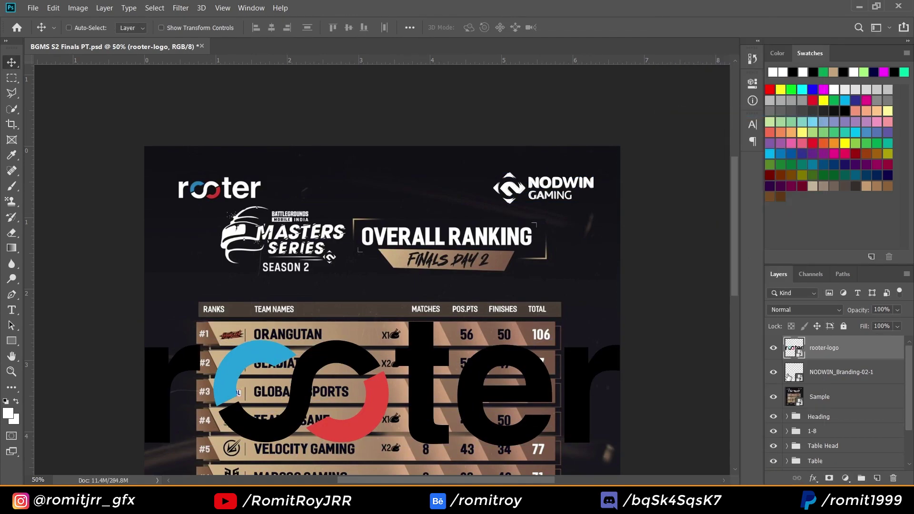
{"action": "left_click", "coordinate": [155, 8]}
{"action": "left_click", "coordinate": [165, 118]}
{"action": "left_click", "coordinate": [625, 120]}
{"action": "left_click", "coordinate": [845, 478]}
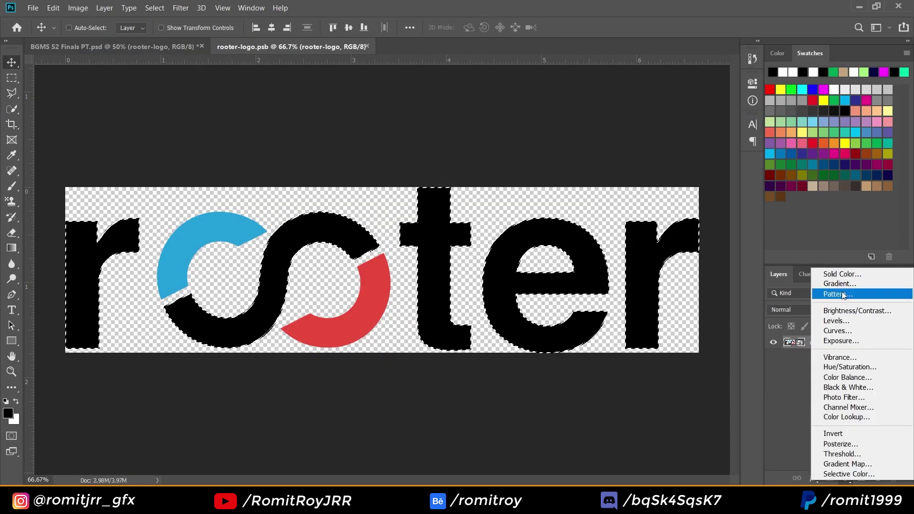
{"action": "left_click", "coordinate": [785, 272]}
{"action": "left_click", "coordinate": [832, 256]}
{"action": "key", "text": "ctrl+w"}
{"action": "left_click", "coordinate": [424, 251]}
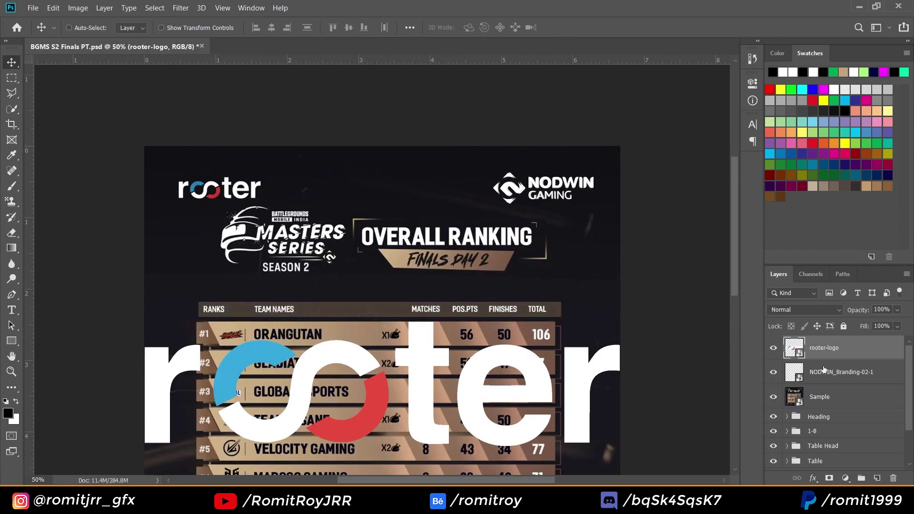
Shrink the rooter logo into the top-left corner
{"action": "key", "text": "ctrl+t"}
{"action": "mouse_move", "coordinate": [620, 448]}
{"action": "left_mouse_down"}
{"action": "mouse_move", "coordinate": [231, 350]}
{"action": "mouse_move", "coordinate": [233, 186]}
{"action": "mouse_move", "coordinate": [261, 197]}
{"action": "left_mouse_up"}
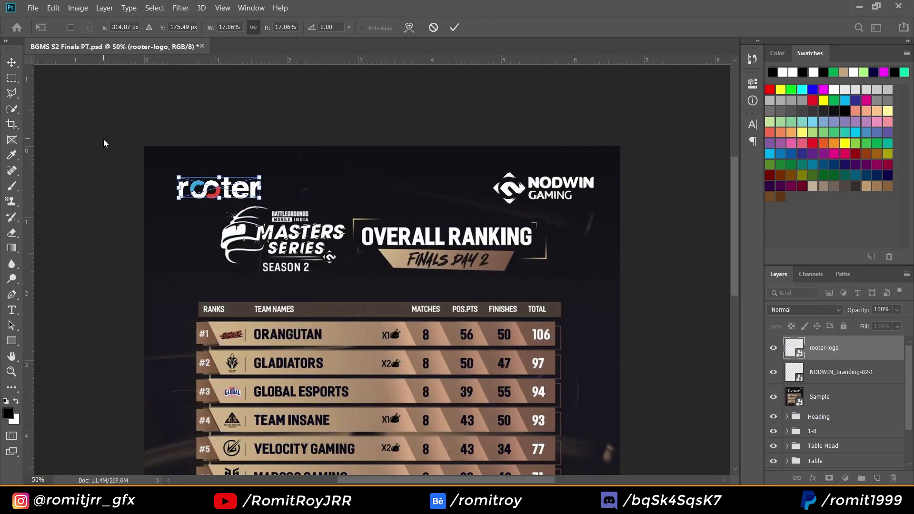
{"action": "key", "text": "Return"}
{"action": "scroll", "coordinate": [393, 221], "scroll_direction": "down", "scroll_amount": 5}
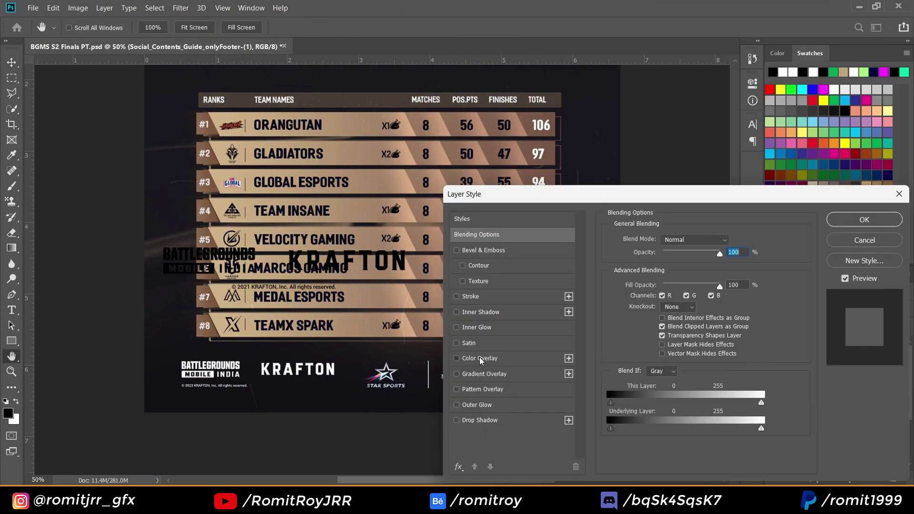
Give the BATTLEGROUNDS/KRAFTON footer a color overlay and position it along the bottom row
{"action": "left_click", "coordinate": [479, 358]}
{"action": "key", "text": "Return"}
{"action": "key", "text": "ctrl+t"}
{"action": "mouse_move", "coordinate": [254, 284]}
{"action": "left_mouse_down"}
{"action": "mouse_move", "coordinate": [283, 368]}
{"action": "mouse_move", "coordinate": [349, 397]}
{"action": "left_mouse_up"}
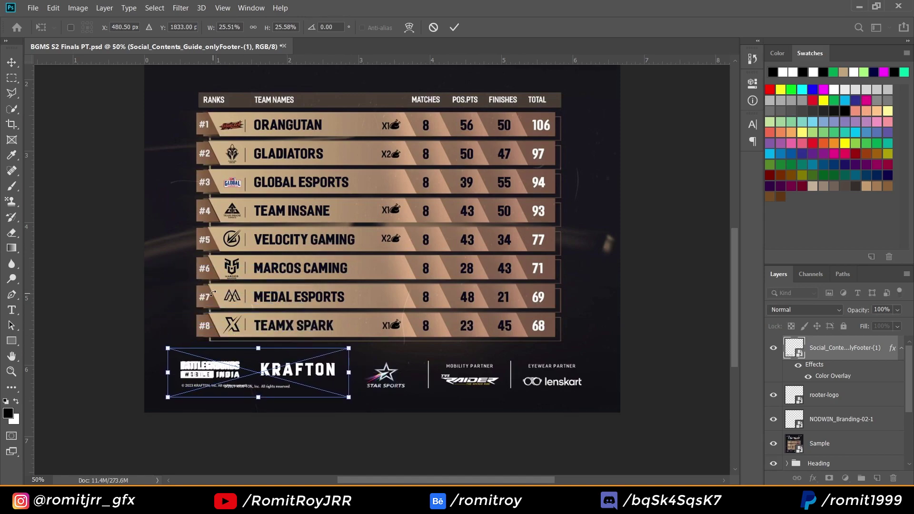
{"action": "key", "text": "Right"}
{"action": "key", "text": "Right"}
{"action": "key", "text": "Right"}
{"action": "key", "text": "Up"}
{"action": "key", "text": "Up"}
{"action": "key", "text": "Right"}
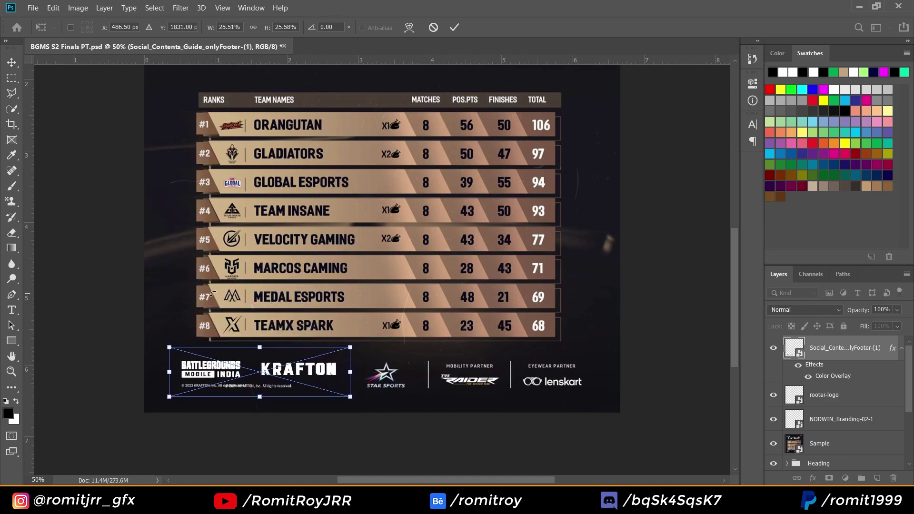
{"action": "key", "text": "Right"}
{"action": "key", "text": "Return"}
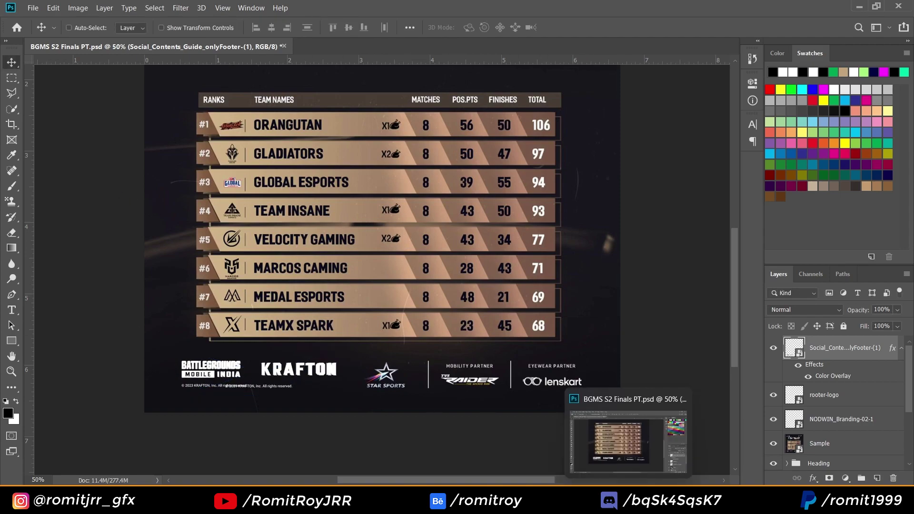
{"action": "left_click", "coordinate": [772, 443]}
{"action": "key", "text": "ctrl+minus"}
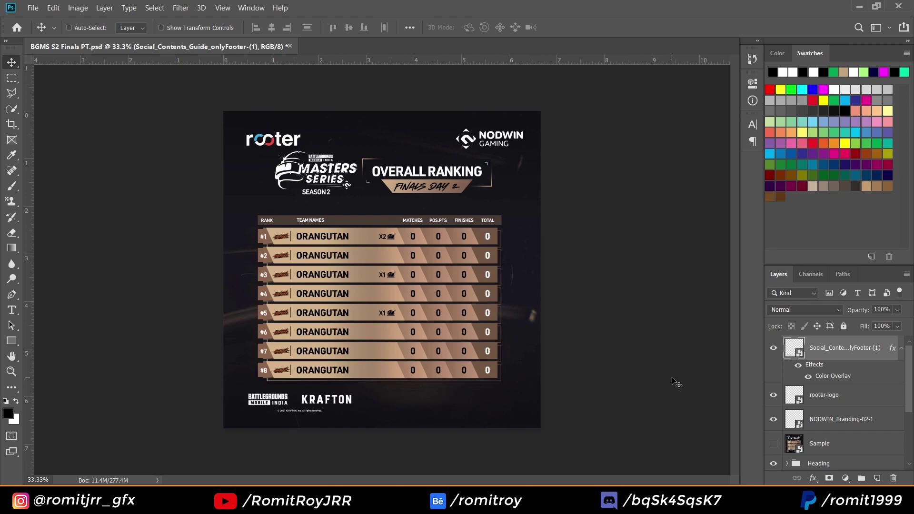
Group the logo and footer layers into a group named Header Footer
{"action": "left_click", "coordinate": [814, 443], "text": "shift"}
{"action": "key", "text": "ctrl+g"}
{"action": "type", "text": "Header Footer"}
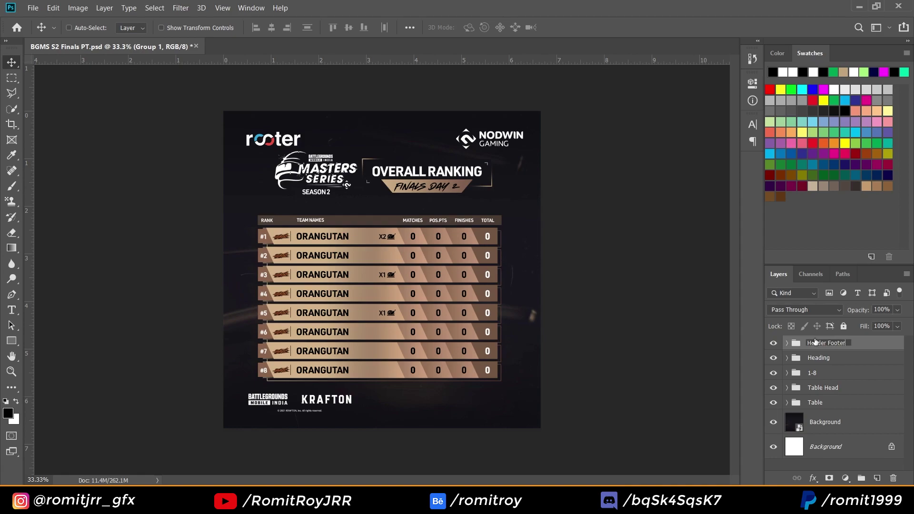
{"action": "key", "text": "Return"}
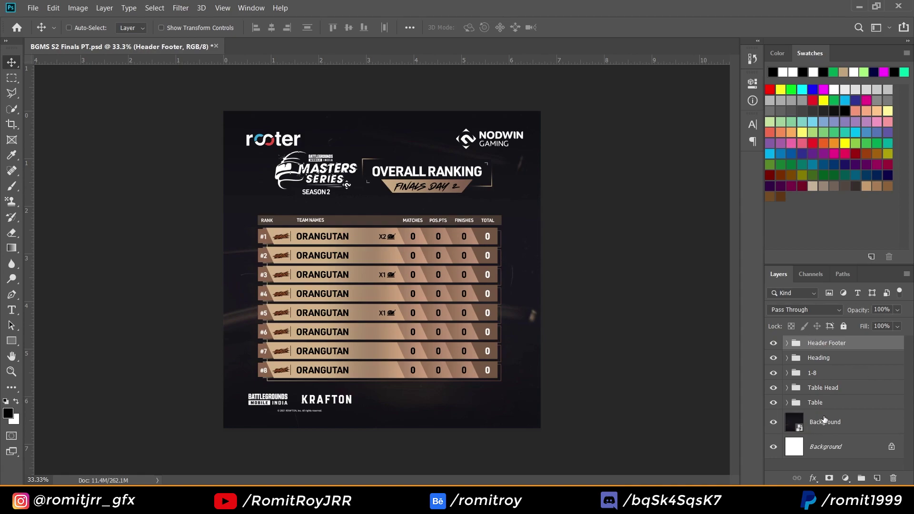
Assign colour labels to the 1-8, Heading and Header Footer groups, with Heading in blue
{"action": "right_click", "coordinate": [832, 372]}
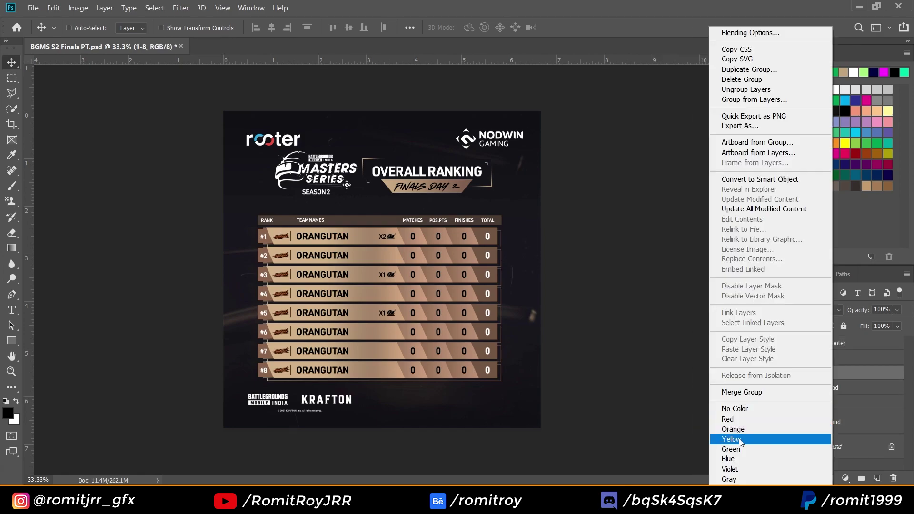
{"action": "left_click", "coordinate": [730, 449]}
{"action": "right_click", "coordinate": [832, 357]}
{"action": "left_click", "coordinate": [728, 459]}
{"action": "right_click", "coordinate": [832, 343]}
{"action": "left_click", "coordinate": [736, 469]}
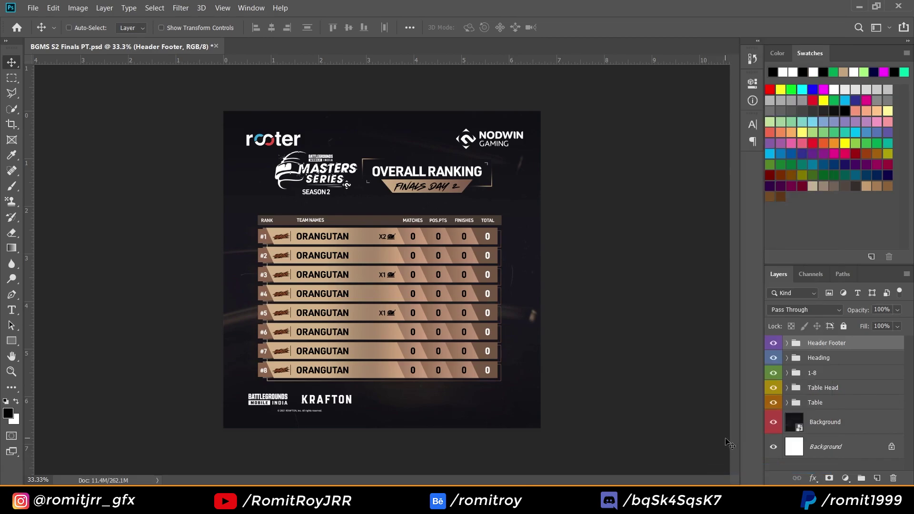